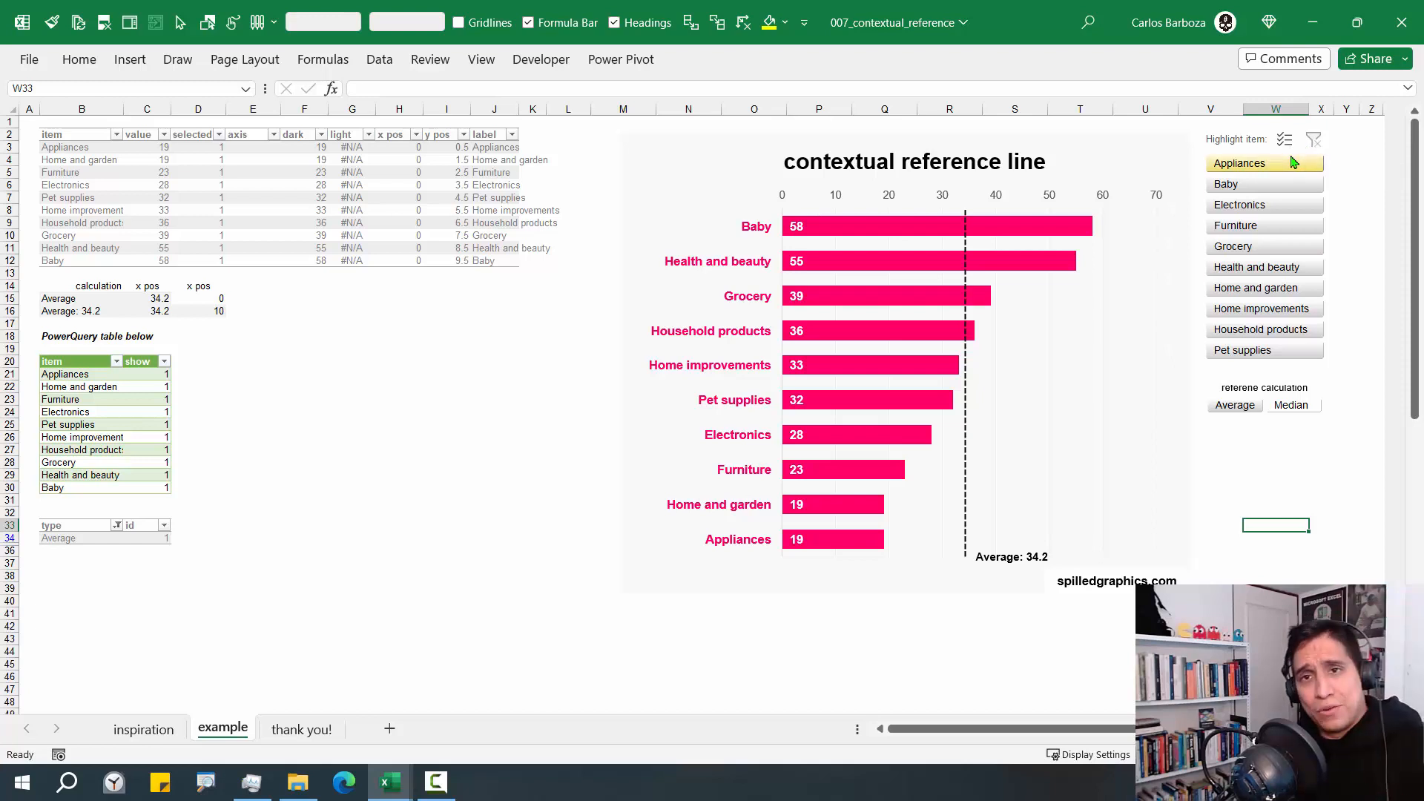
Switch the reference calculation to Median and back to Average
left_click(1290, 407)
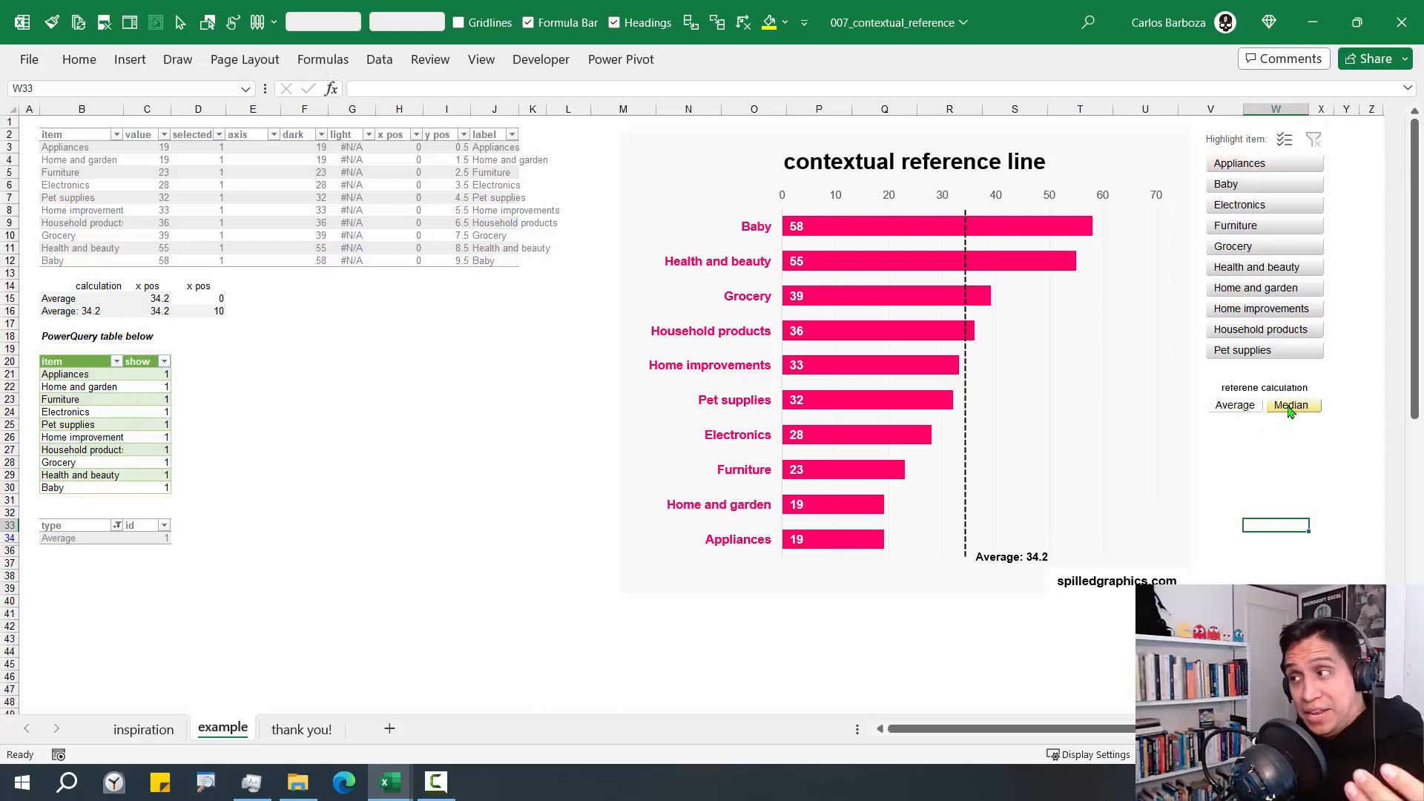
left_click(1244, 413)
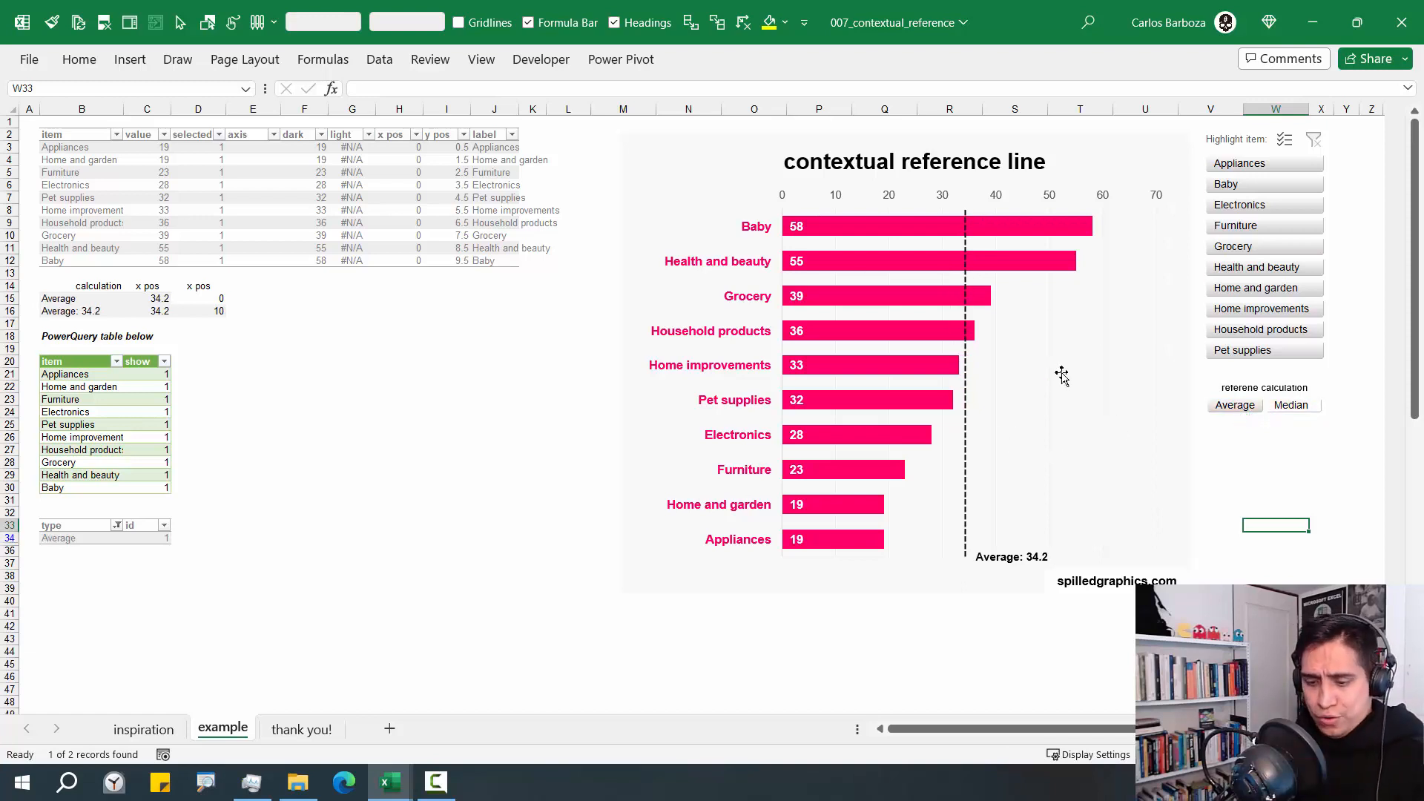
mouse_move(985, 431)
left_mouse_down()
mouse_move(1036, 361)
mouse_move(1065, 348)
left_mouse_up()
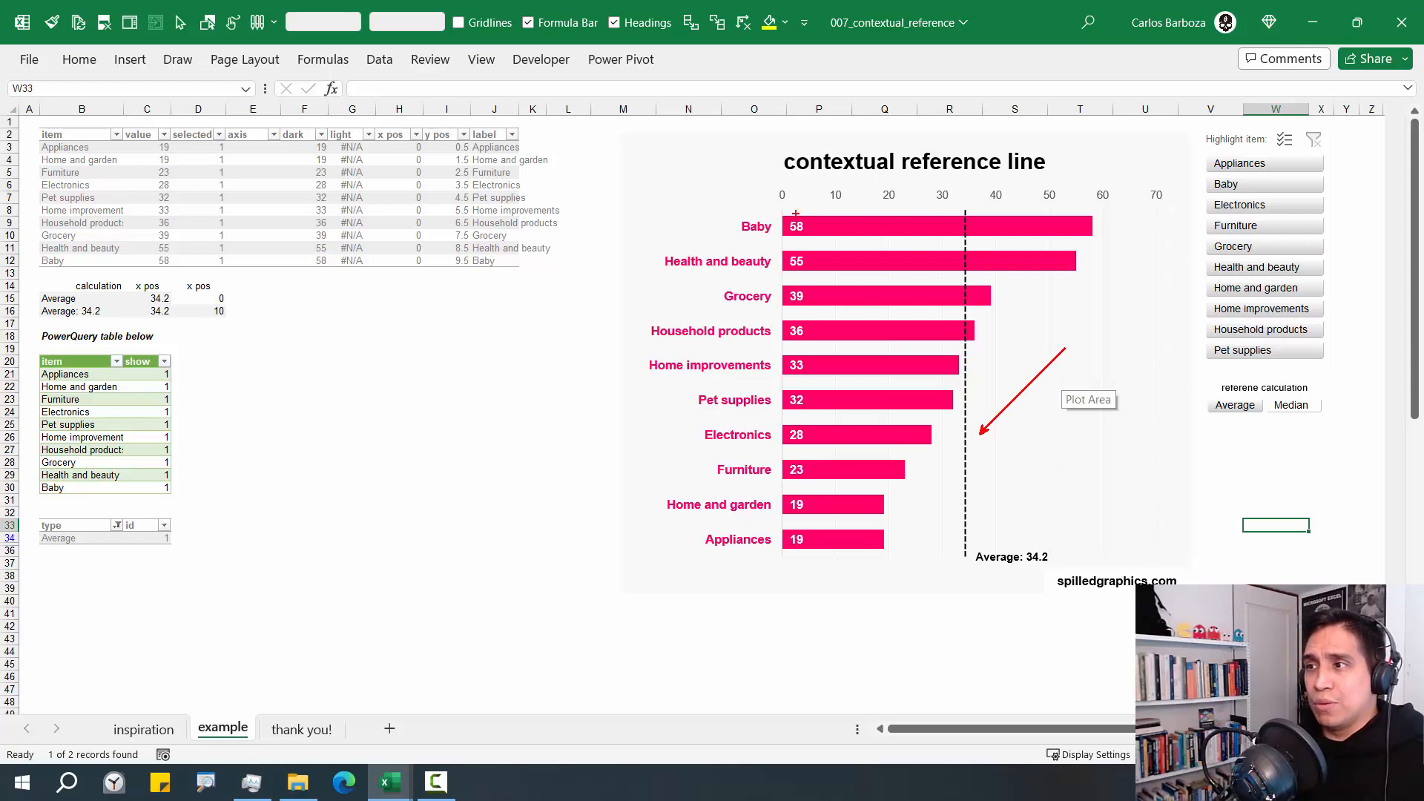
left_click_drag(777, 206, 812, 555)
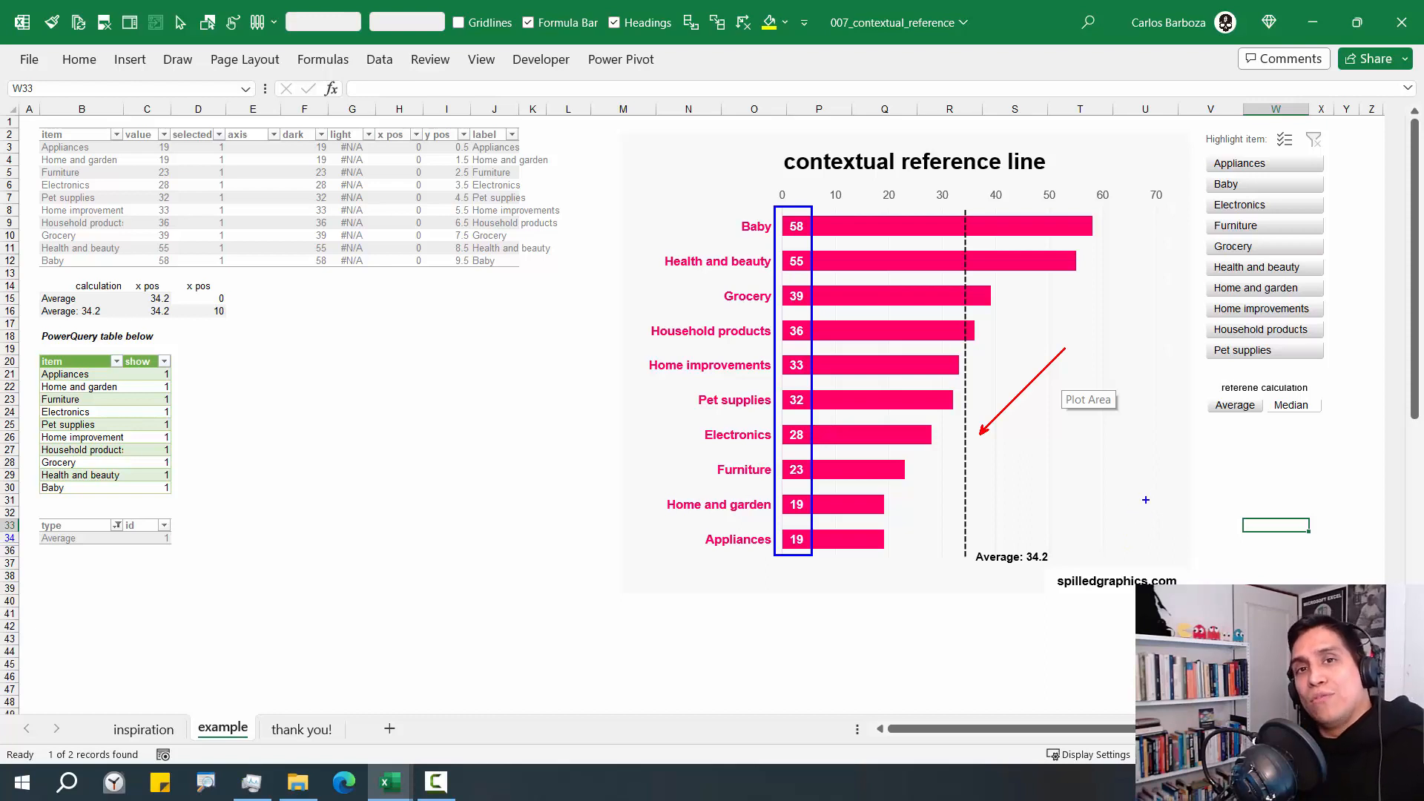
key("Escape")
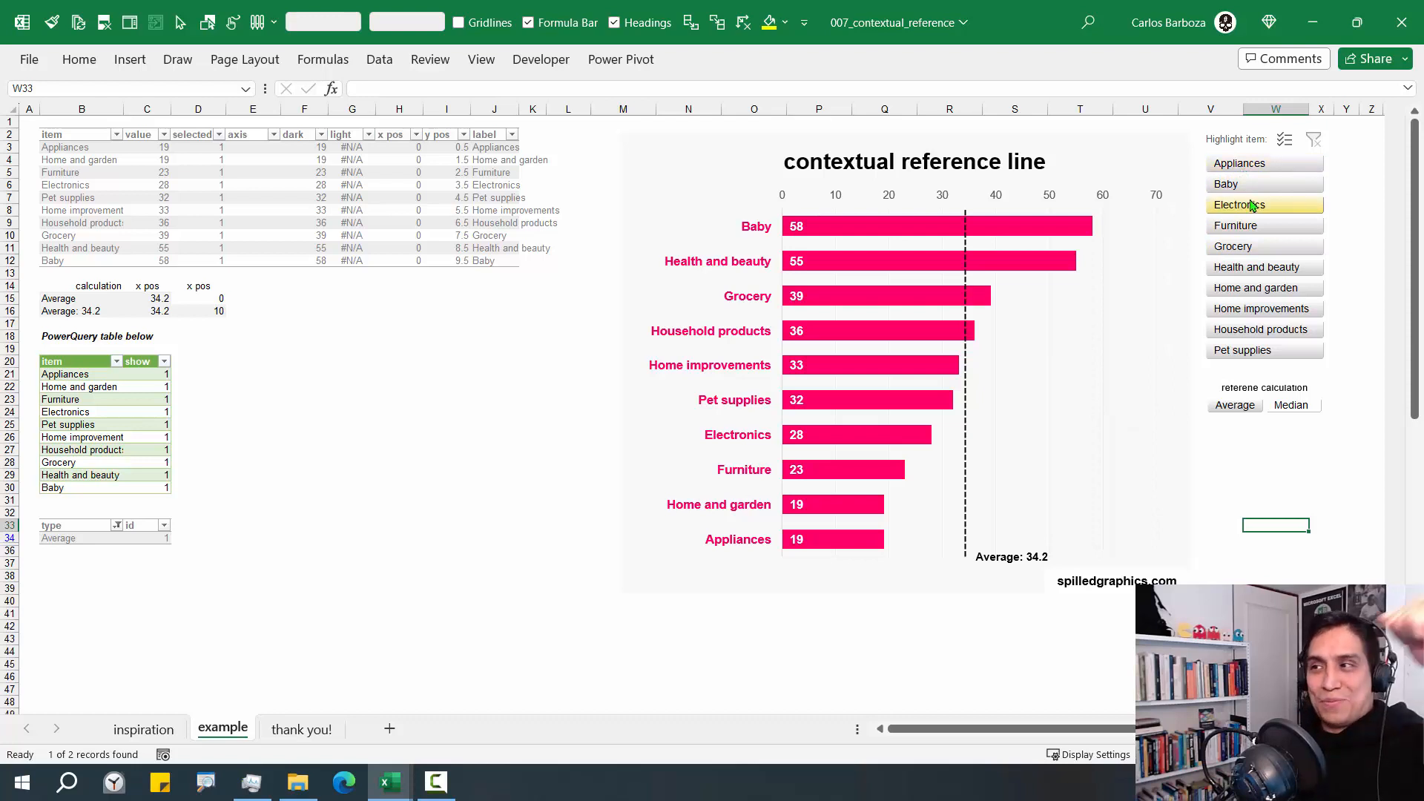
Highlight Appliances, Baby and Electronics in the chart, and switch their reference line to Median and back to Average
left_click_drag(1258, 166, 1253, 213)
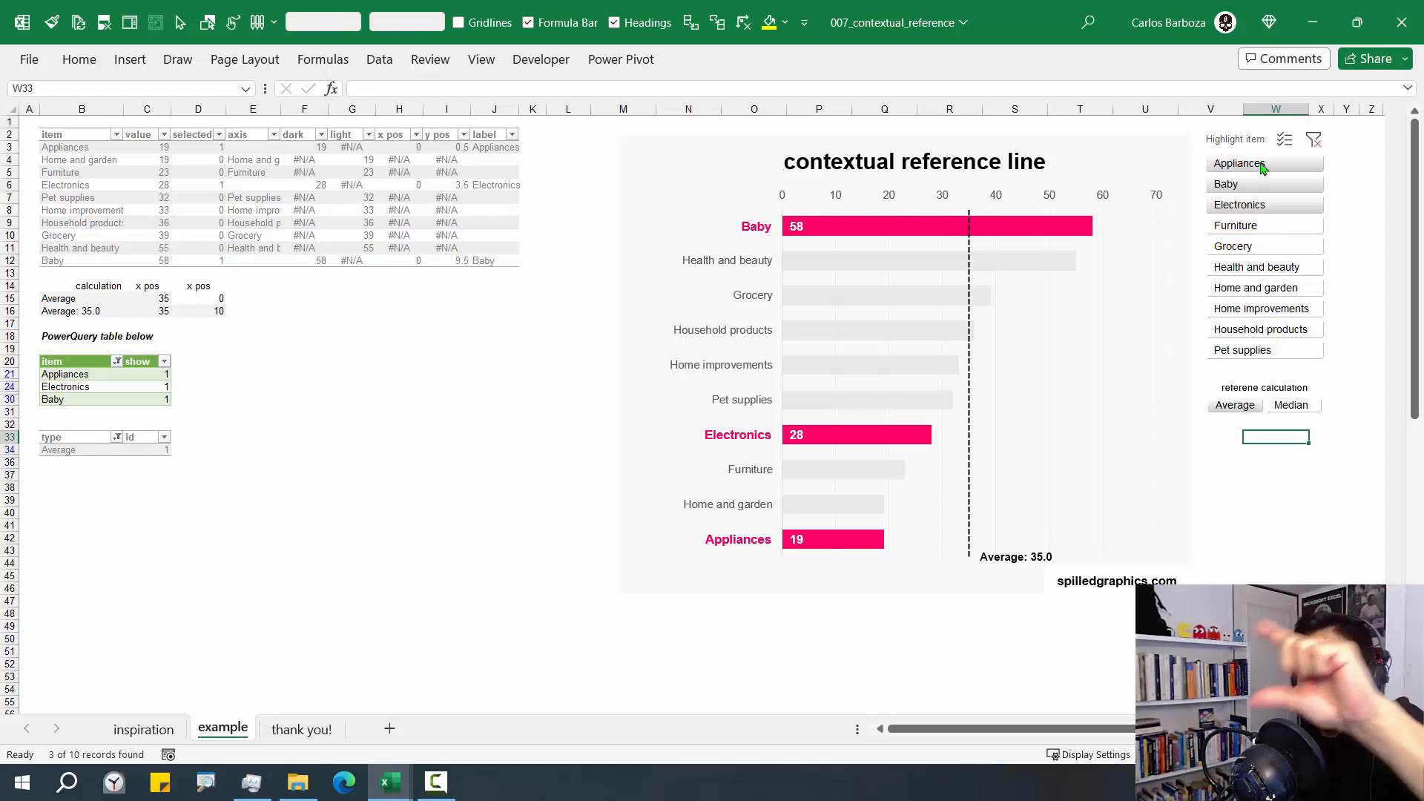
left_click(1238, 141)
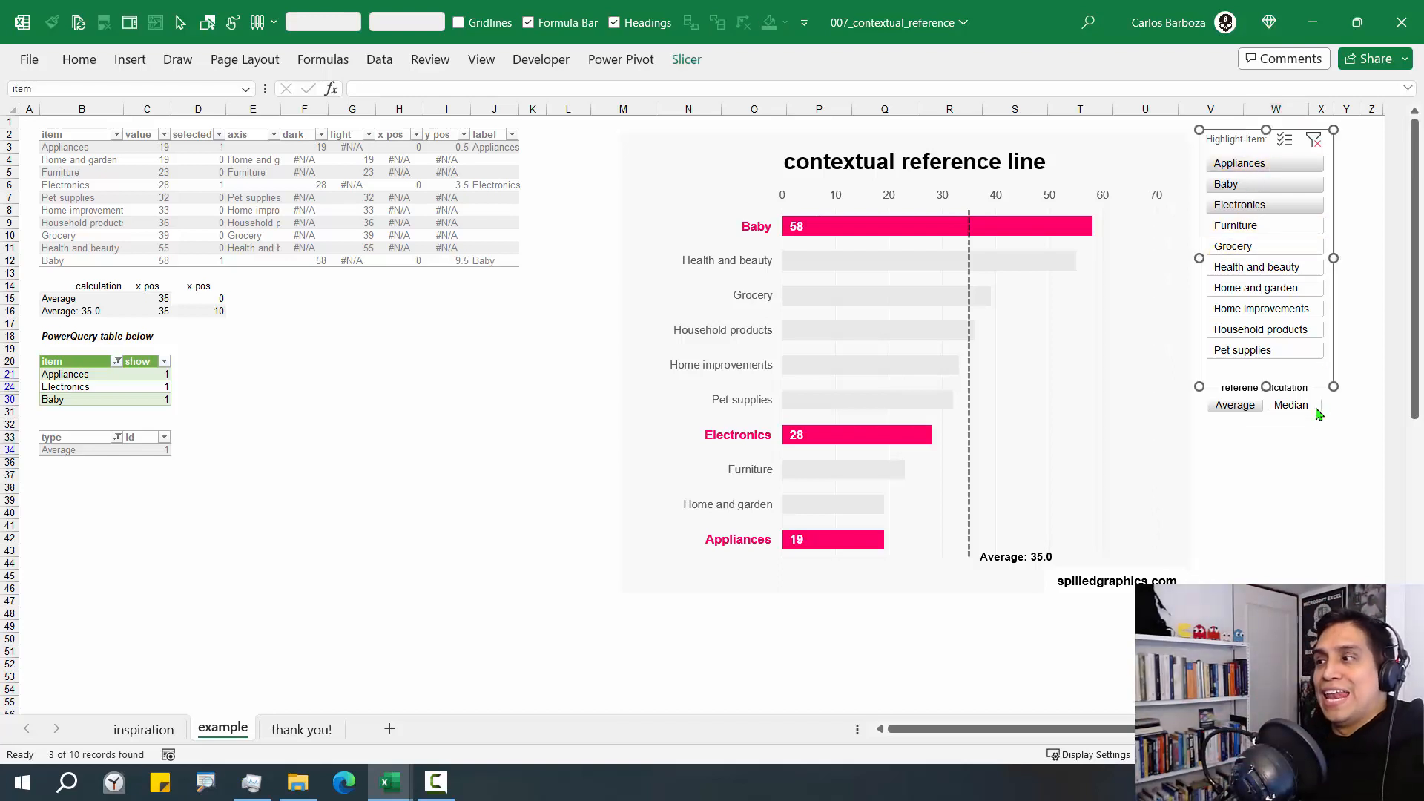
left_click(1298, 447)
left_click(1302, 409)
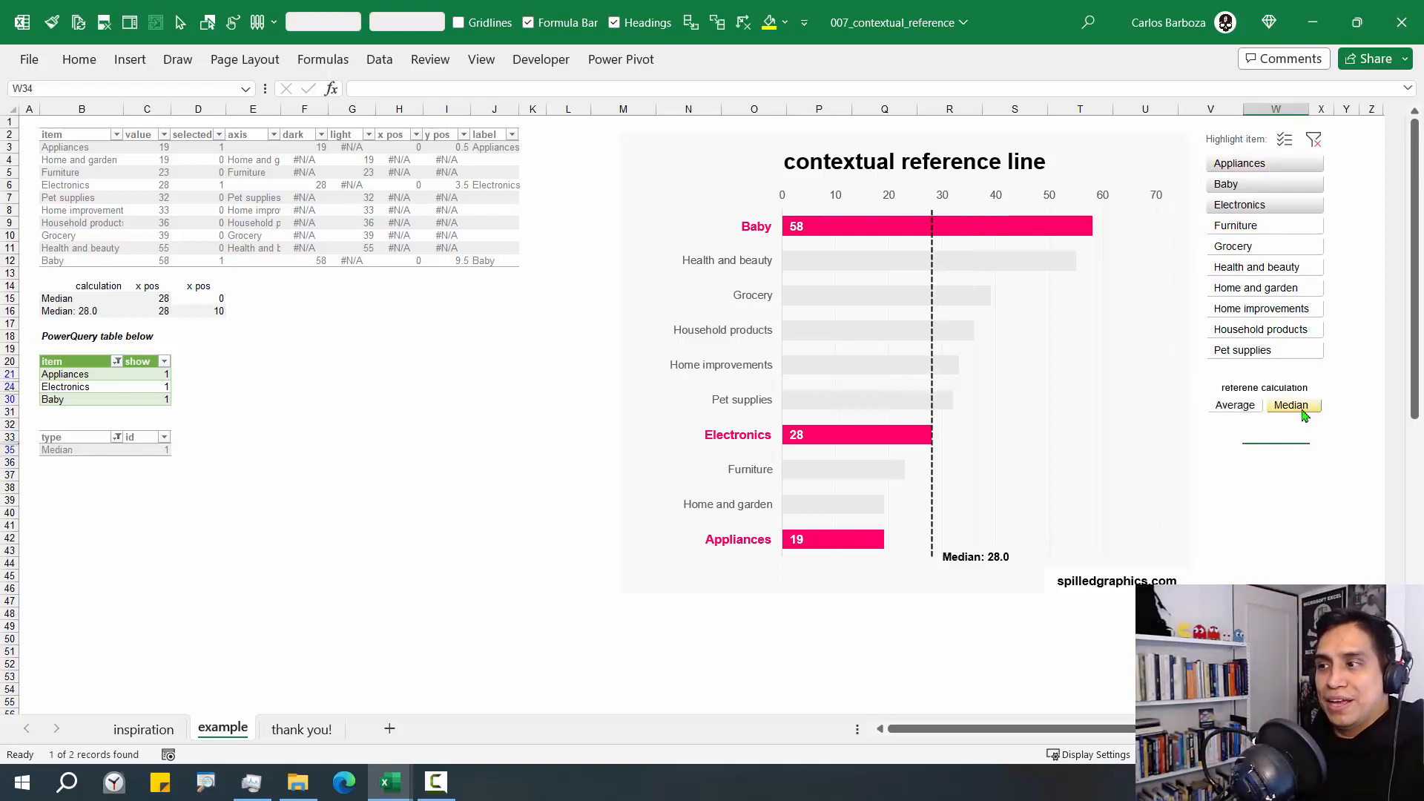
left_click(1264, 393)
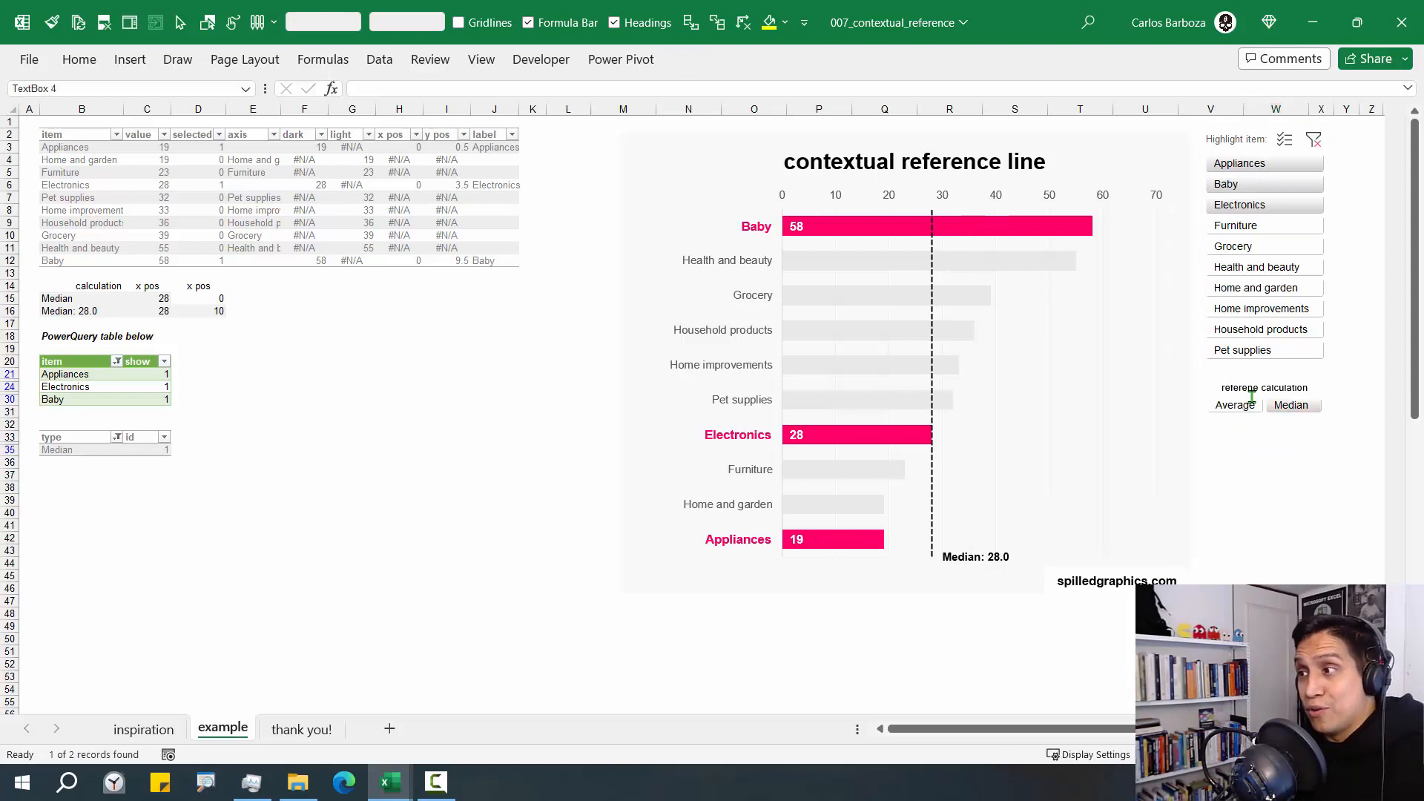
left_click(1249, 409)
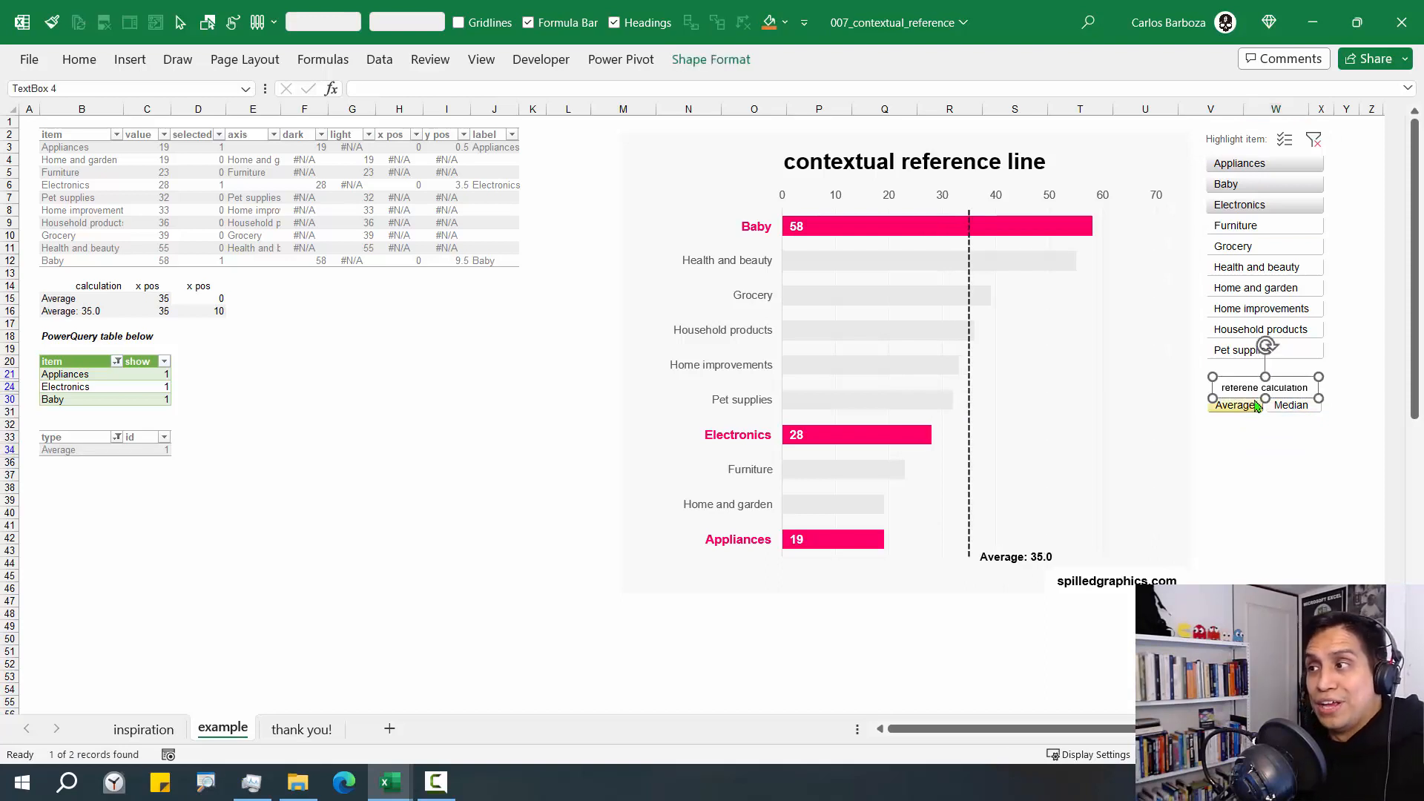
Highlight Grocery, Health and beauty, Home and garden and Home improvements, and set the reference calculation to Median
left_click_drag(1264, 273, 1272, 319)
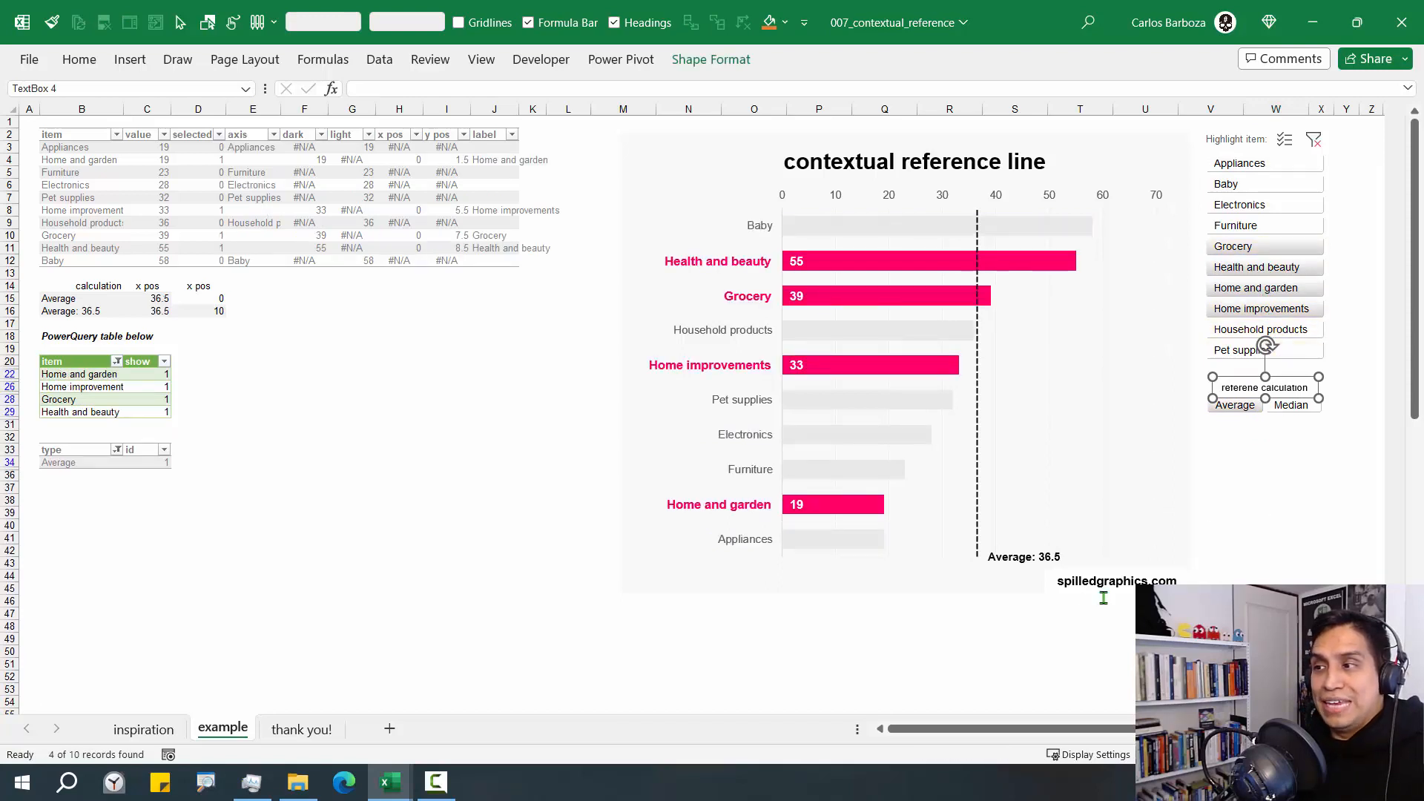
left_click(1268, 475)
left_click(1291, 406)
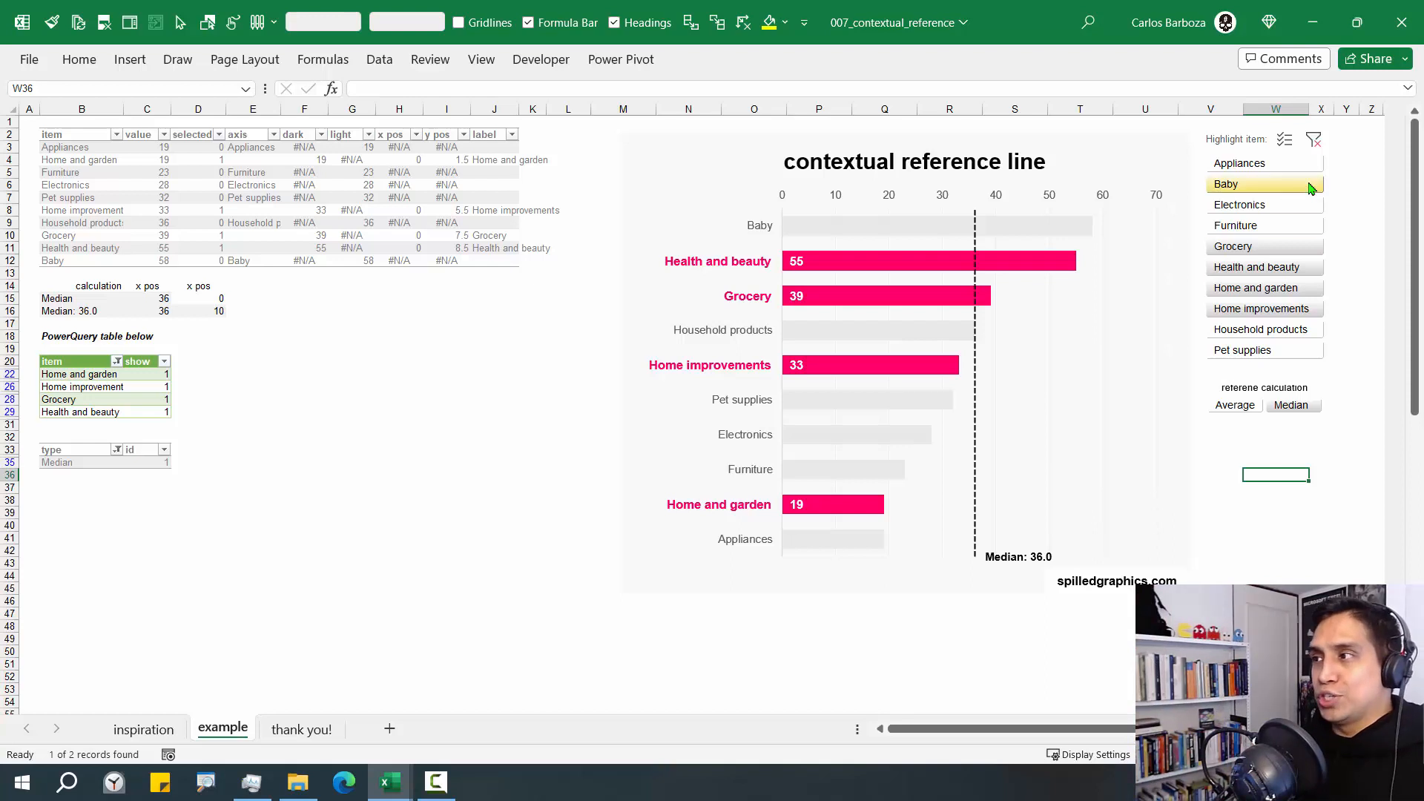
Clear the item filter, highlight only Furniture and Pet supplies, and compare their Average and Median reference lines
left_click(1315, 142)
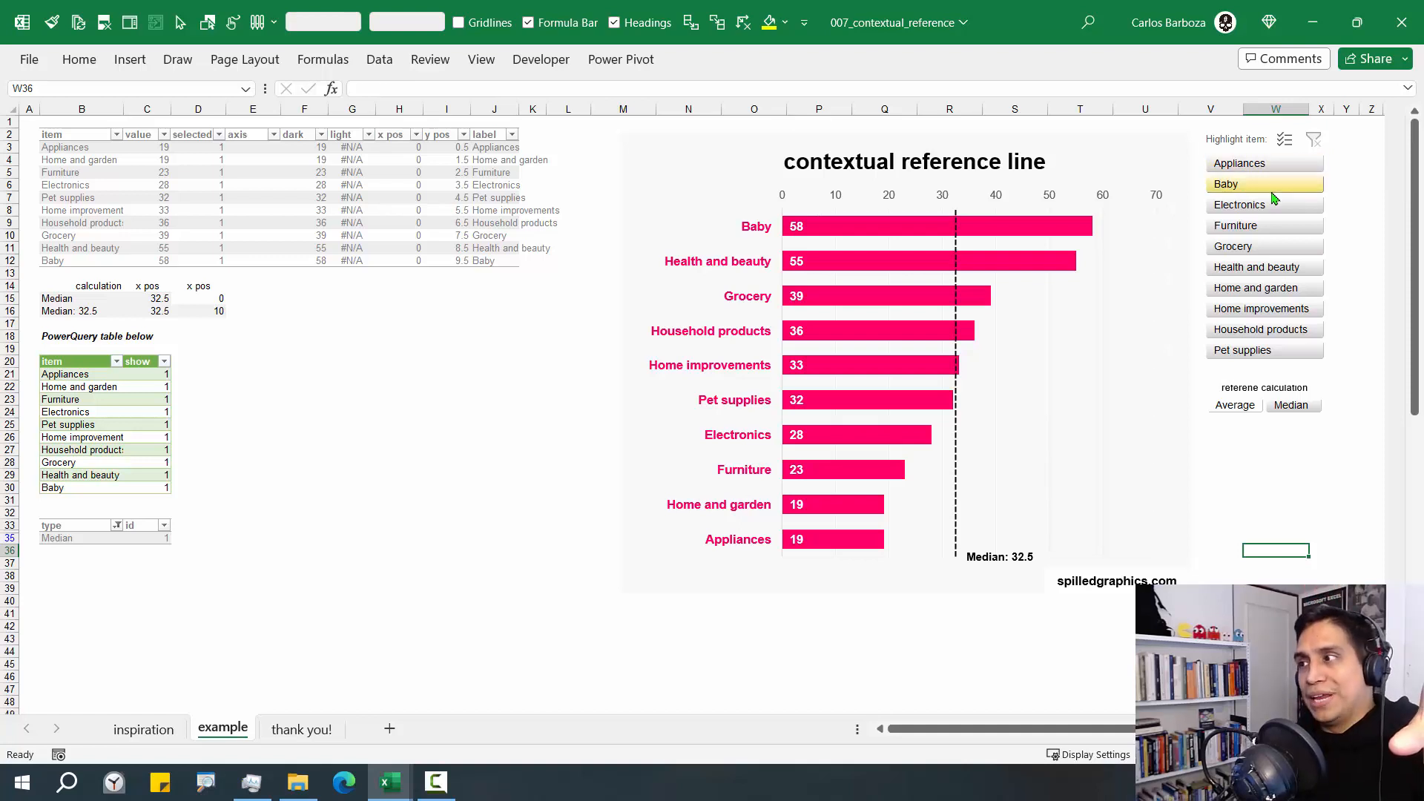
left_click(1264, 228)
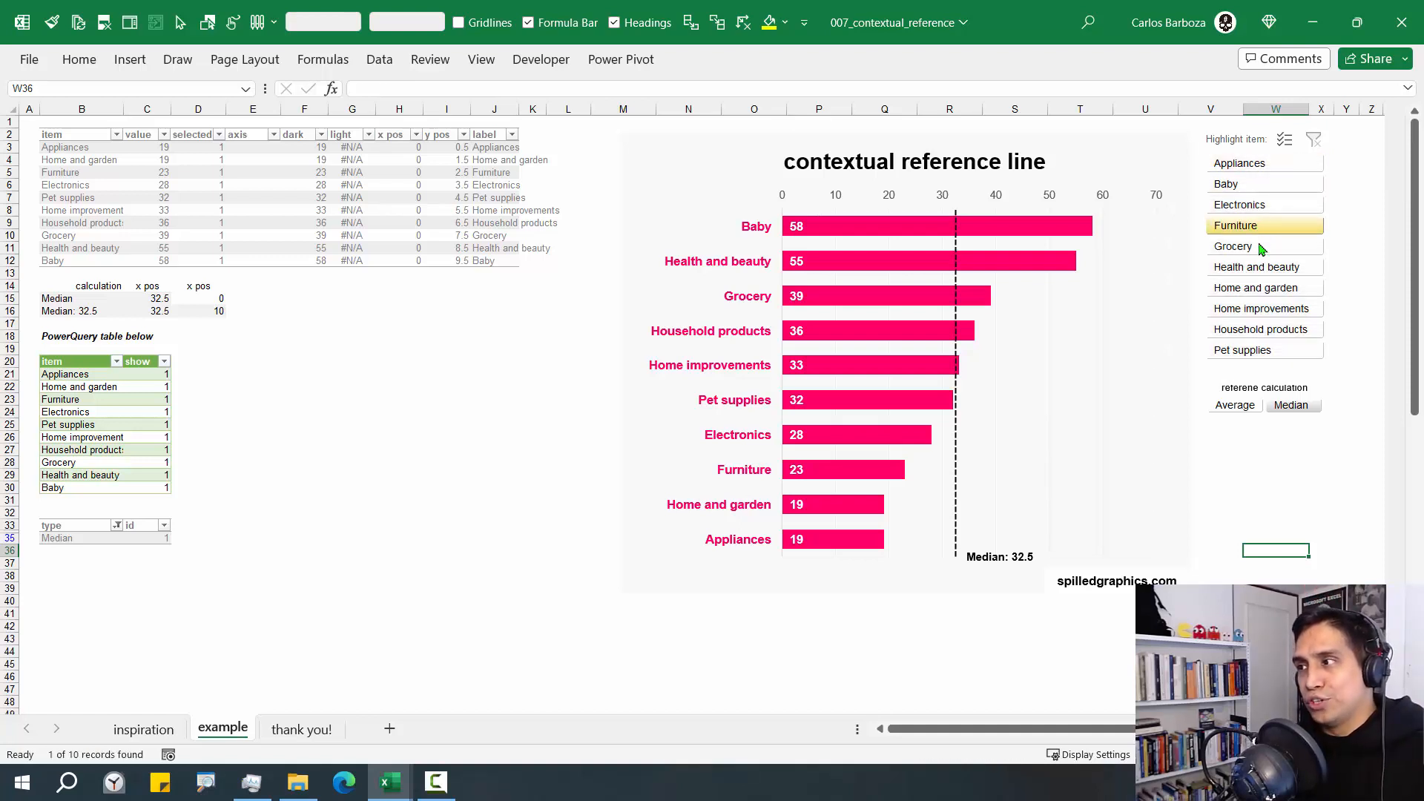
left_click(1257, 351, "ctrl")
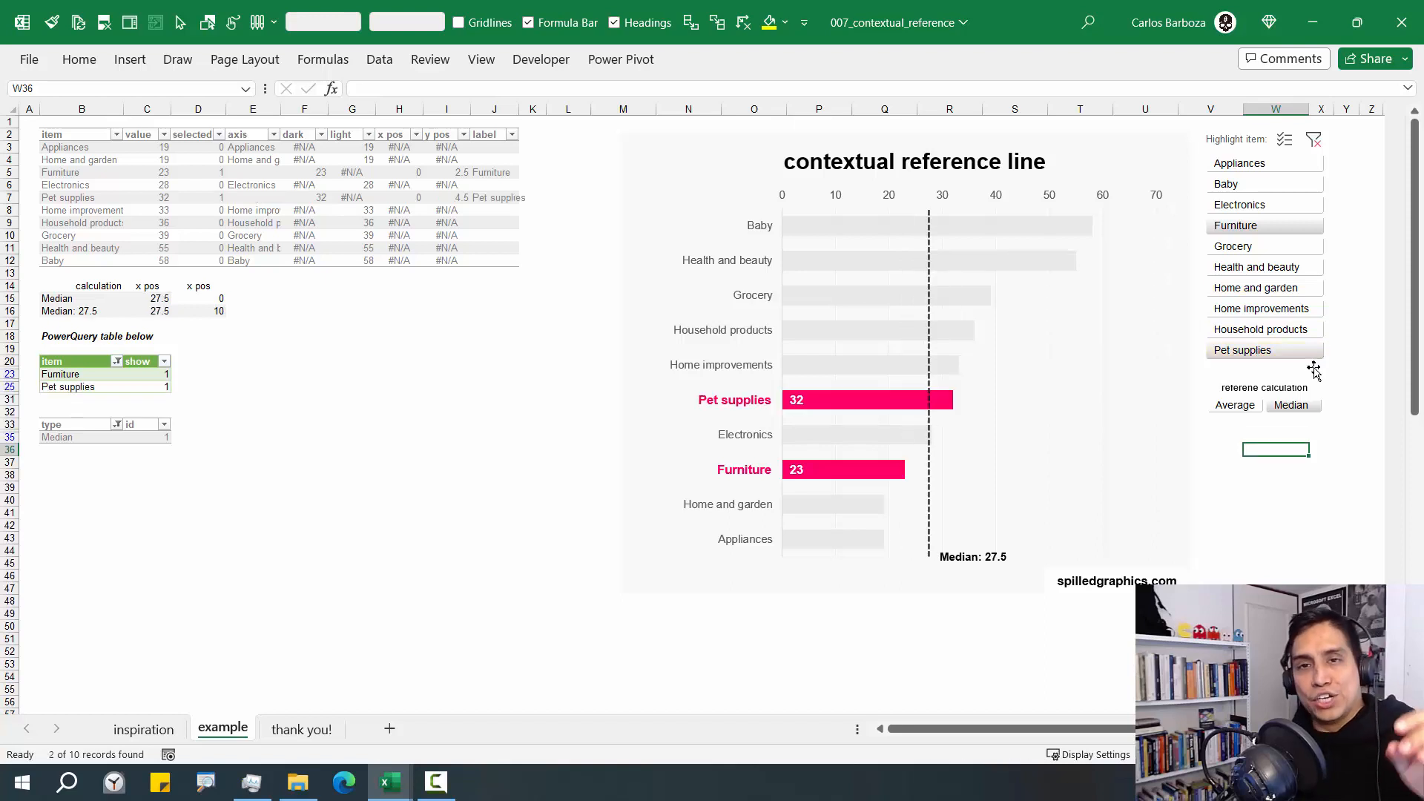
left_click(1232, 407)
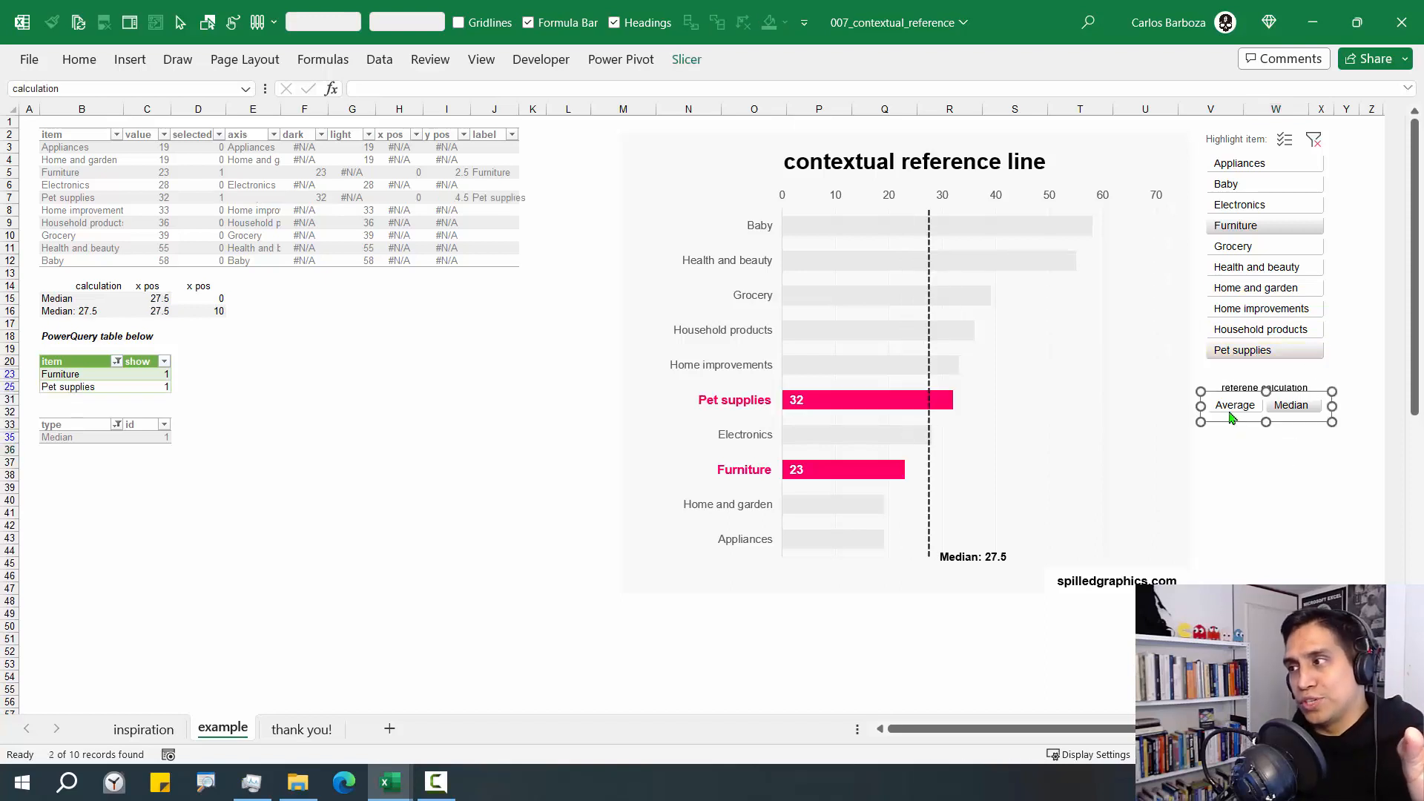
left_click(1260, 487)
left_click(1289, 406)
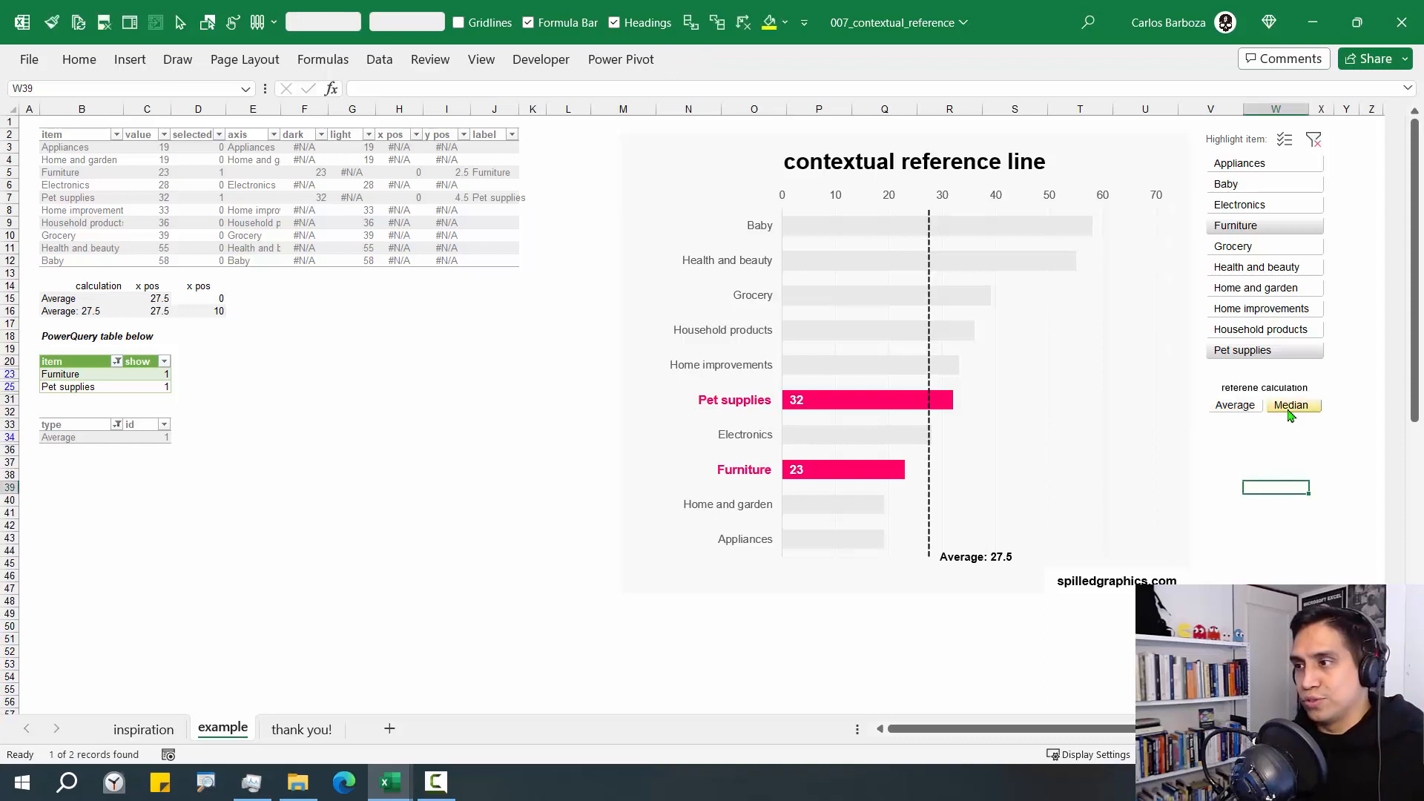
left_click(1234, 405)
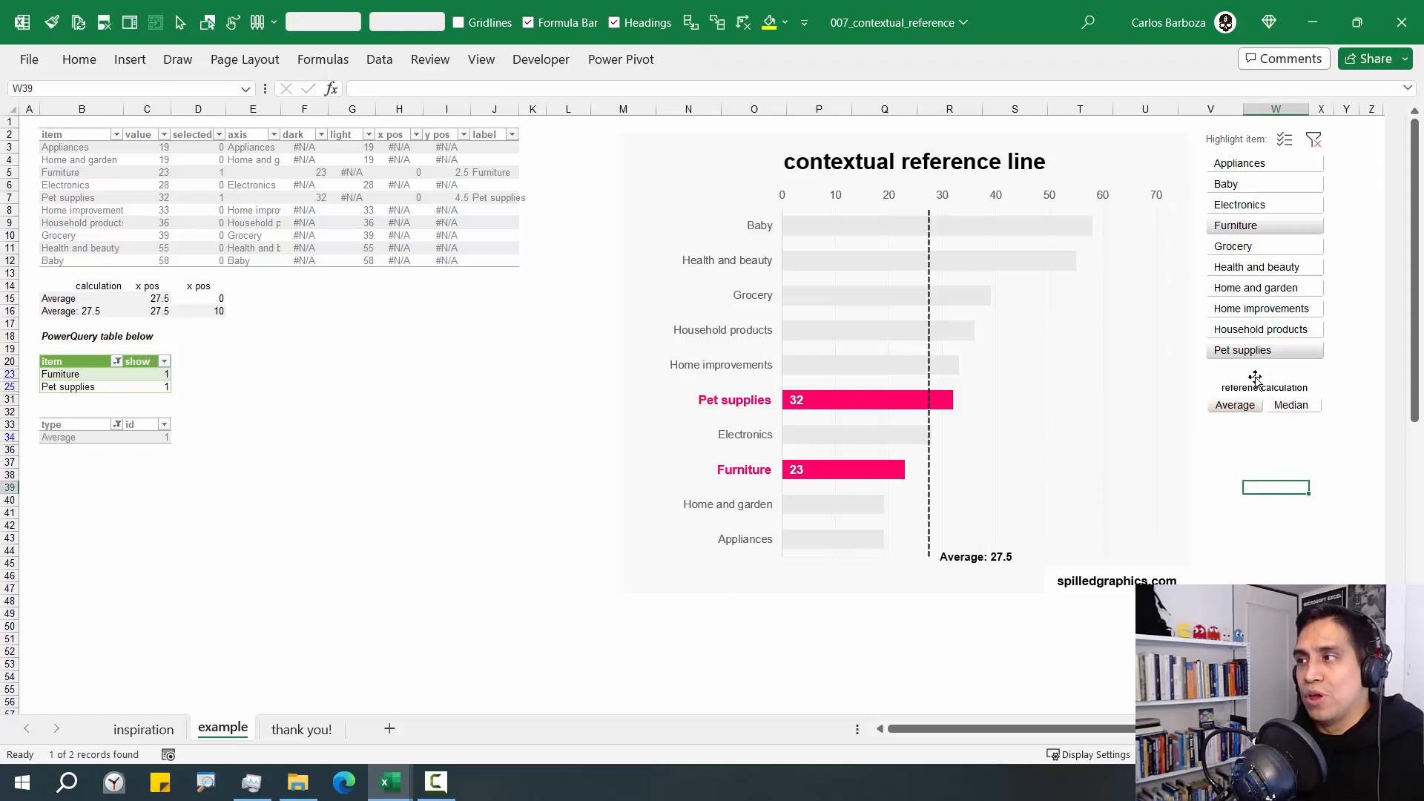
Highlight only Baby, Grocery and Pet supplies in the chart, and set the reference calculation to Median
left_click(1237, 185)
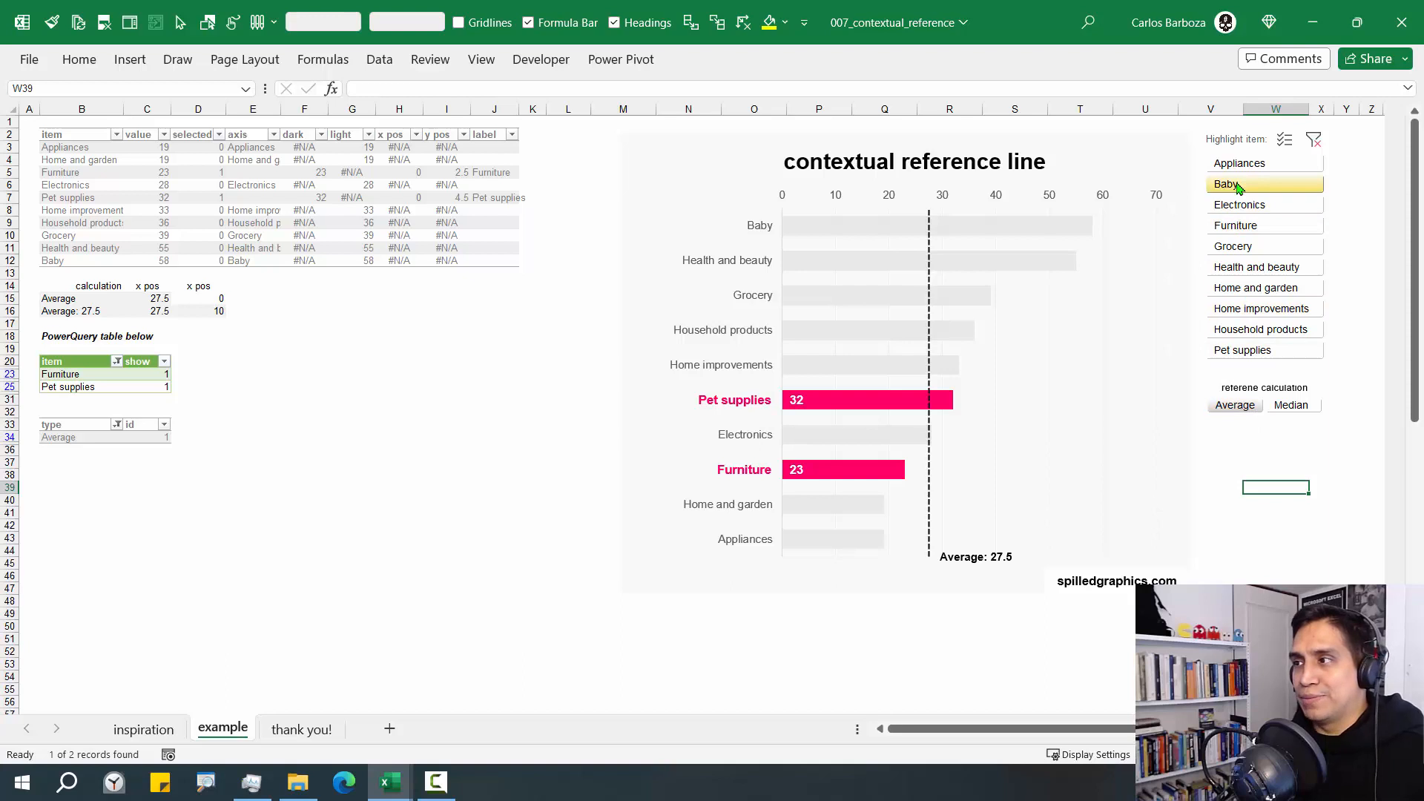
left_click(1233, 247, "ctrl")
left_click(1272, 356, "ctrl")
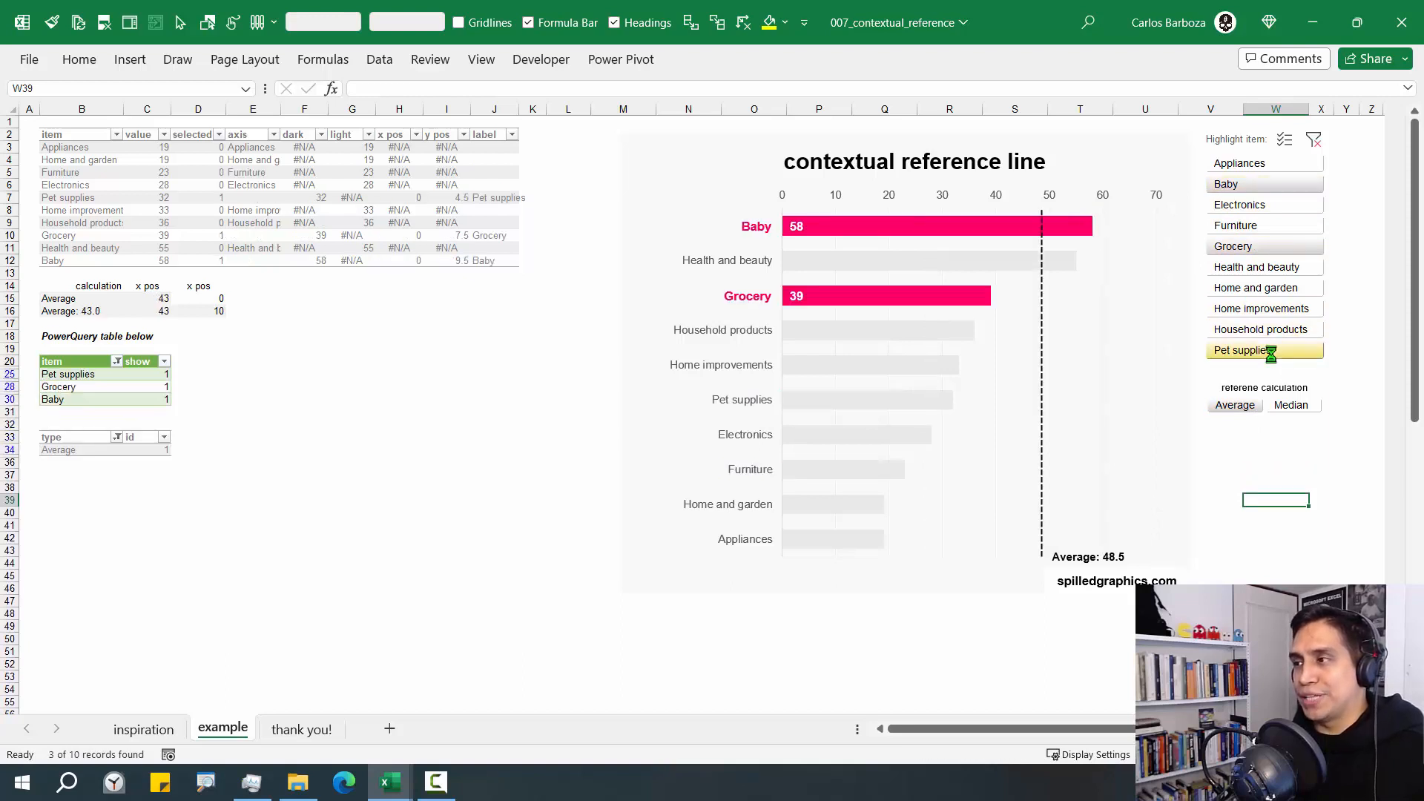
left_click(1291, 410)
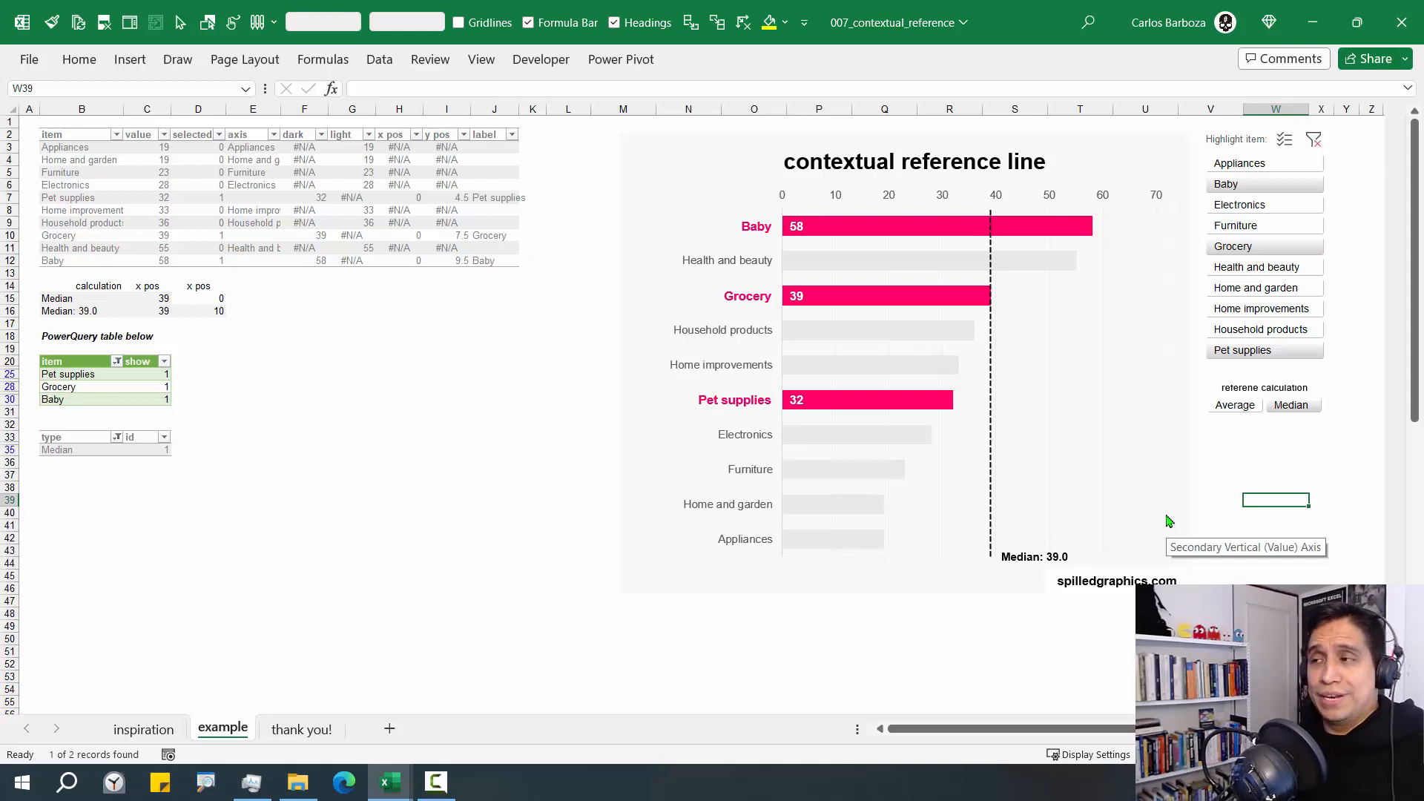
View the chart in the 006_bolding_the_axis workbook, and return to the 007_contextual_reference workbook
key("alt+Tab")
key("Tab")
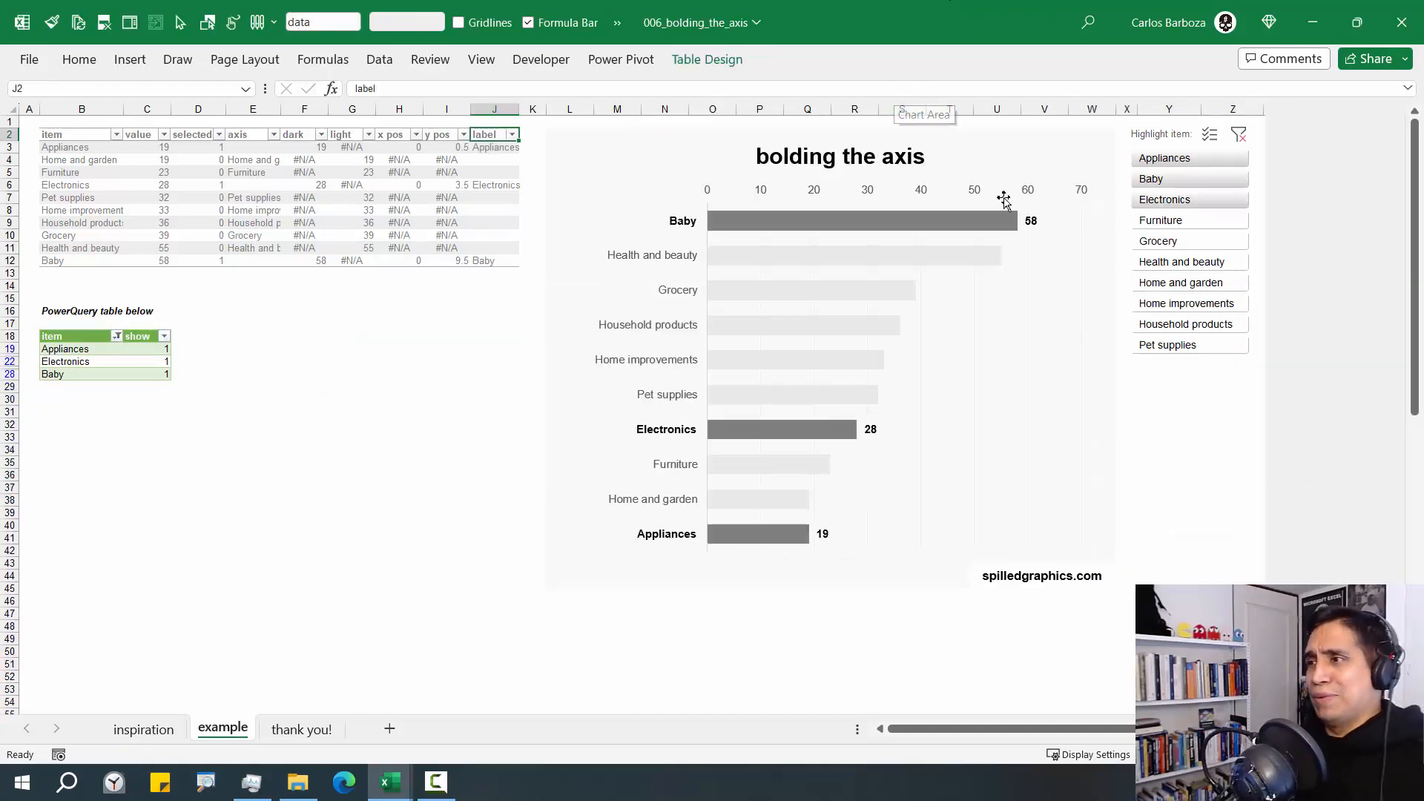
mouse_move(935, 256)
key("alt+Tab")
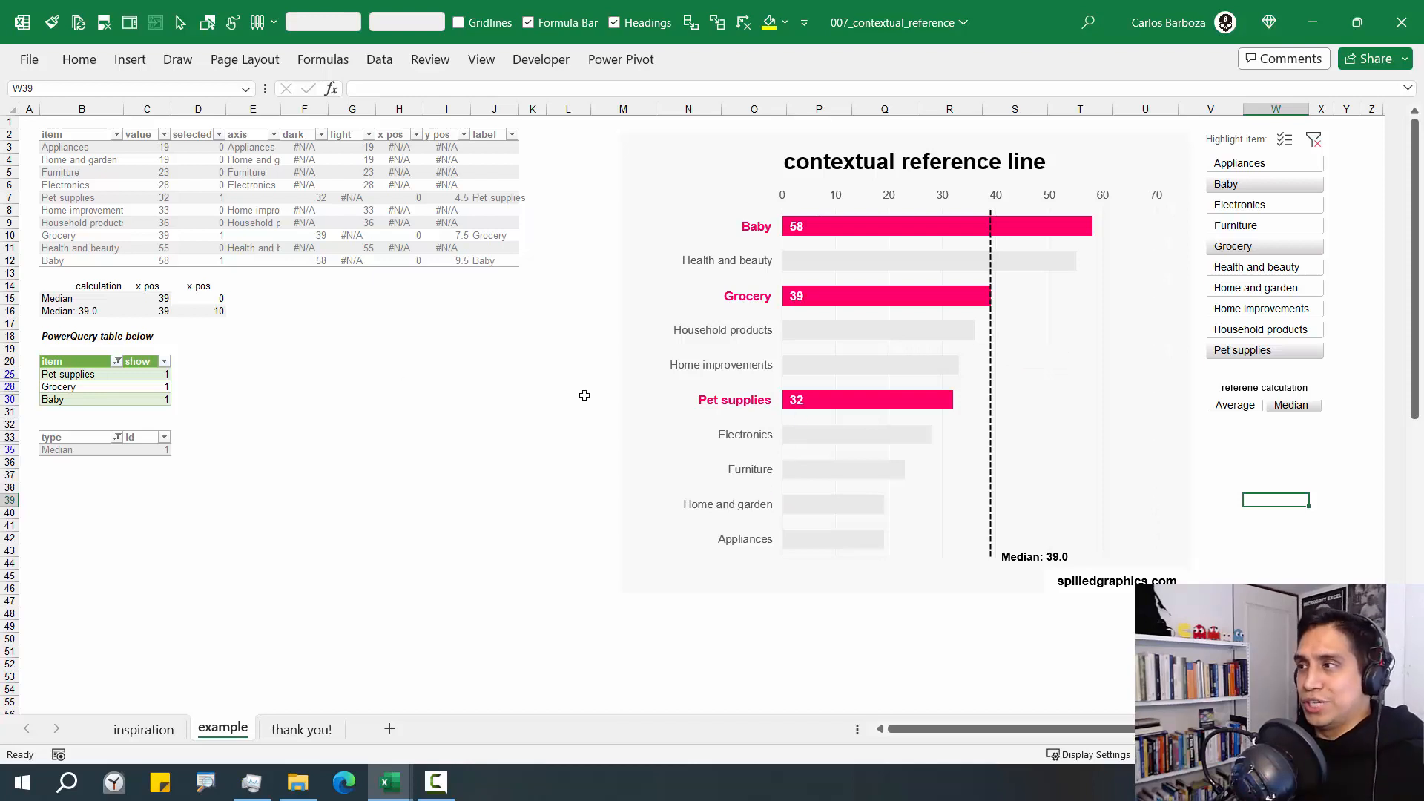
Examine the calculation range, the reference type table and the formula in the show column of the item table
left_click_drag(60, 285, 221, 319)
left_click_drag(34, 426, 279, 489)
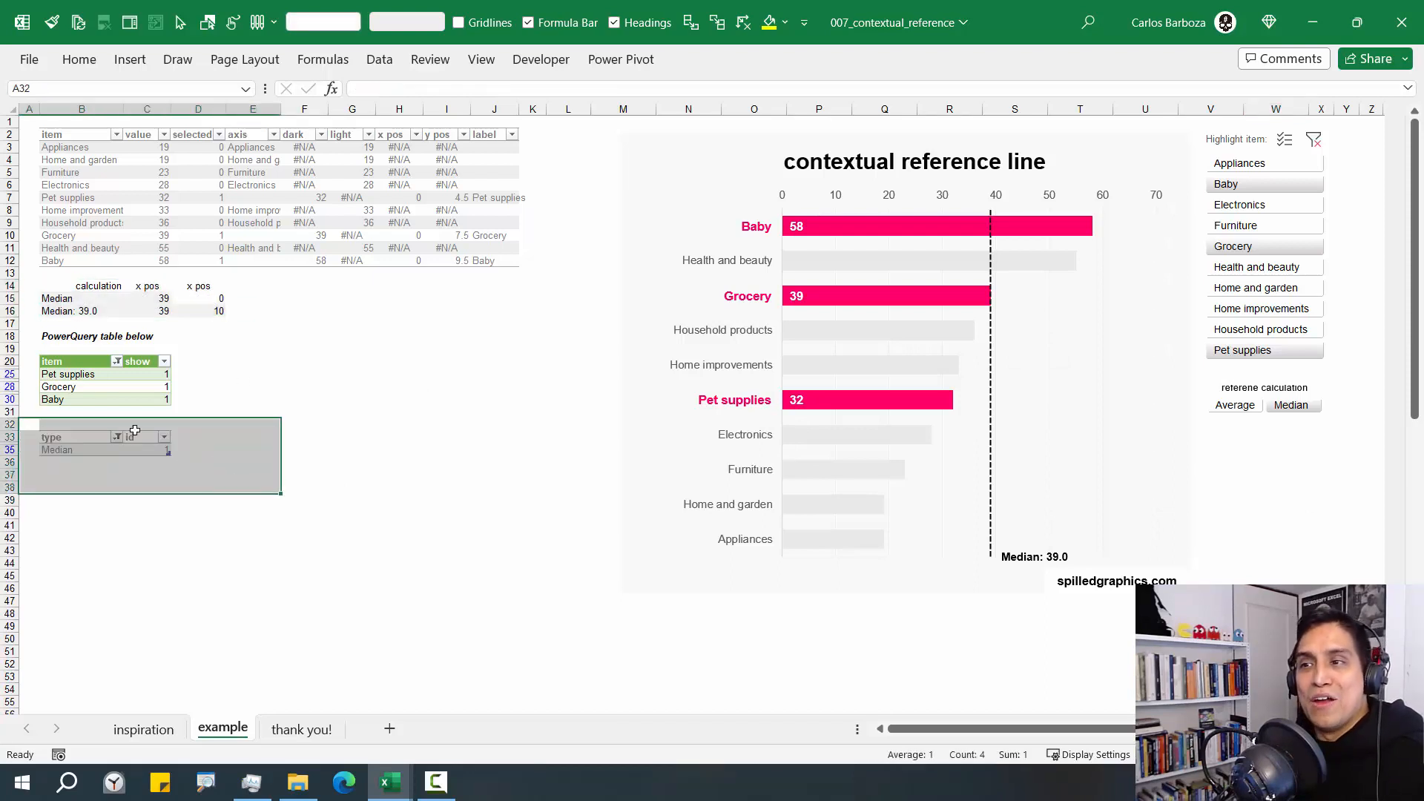
left_click(144, 375)
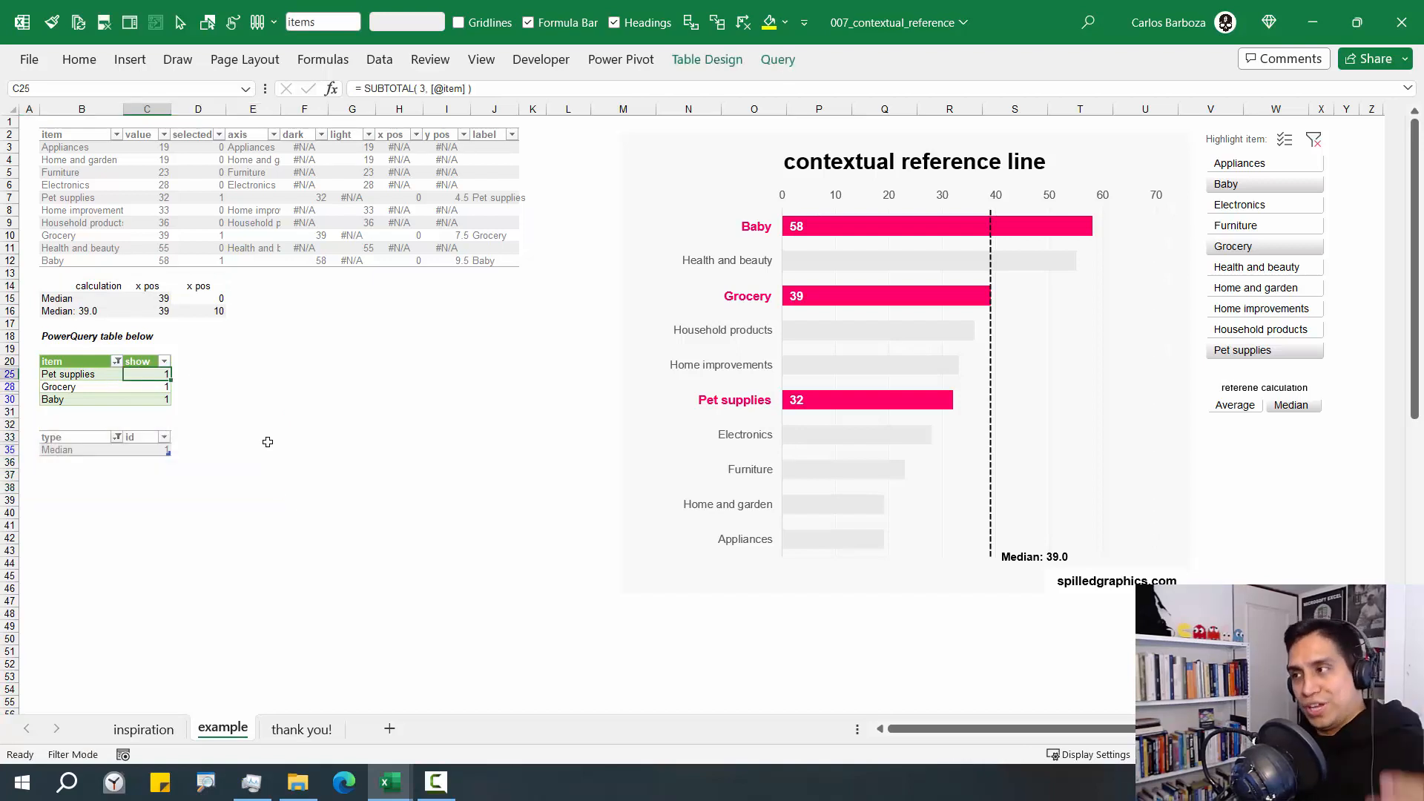
left_click(252, 400)
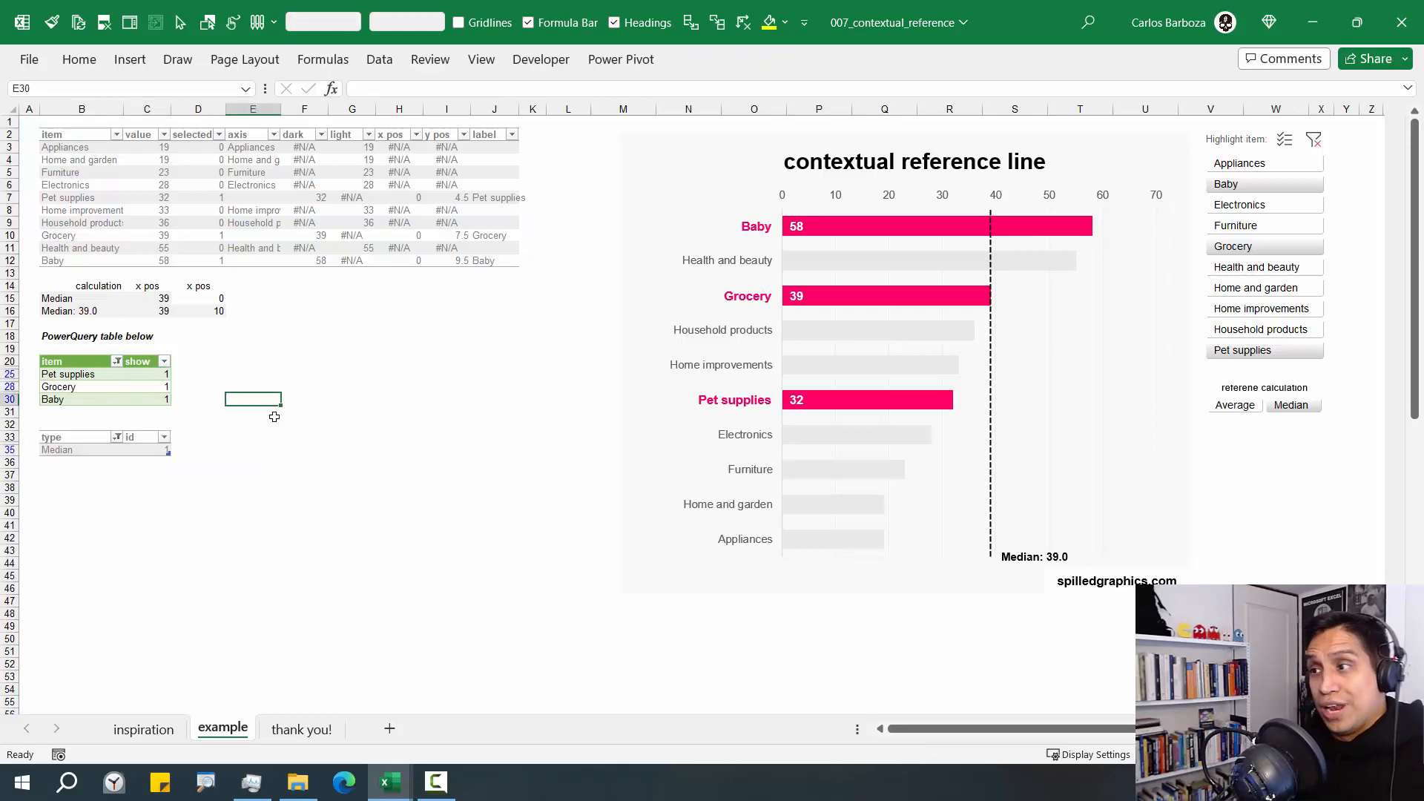
Switch to the 006_bolding_the_axis workbook and highlight only Appliances and Baby in its chart
key("alt+Tab")
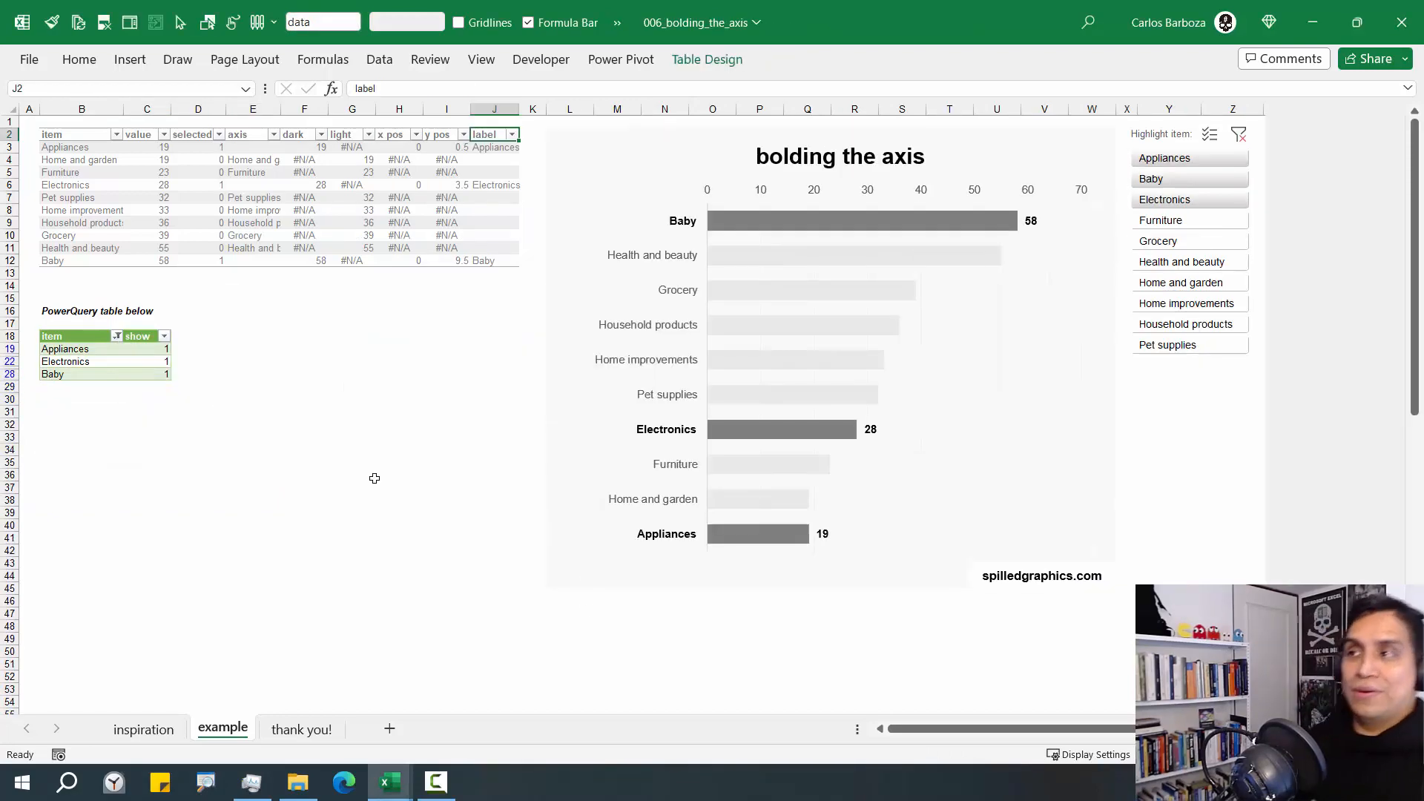
key("alt+Tab")
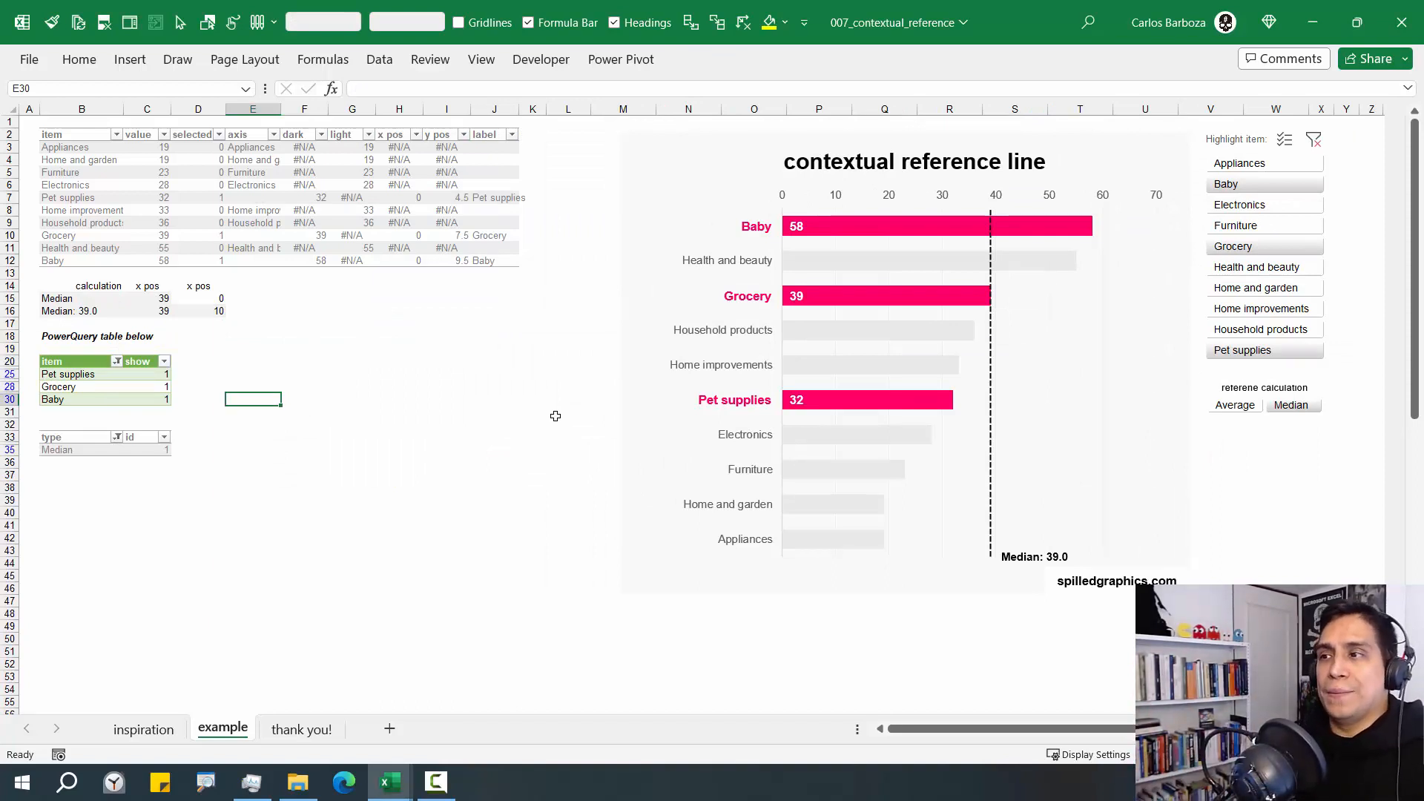
key("alt+Tab")
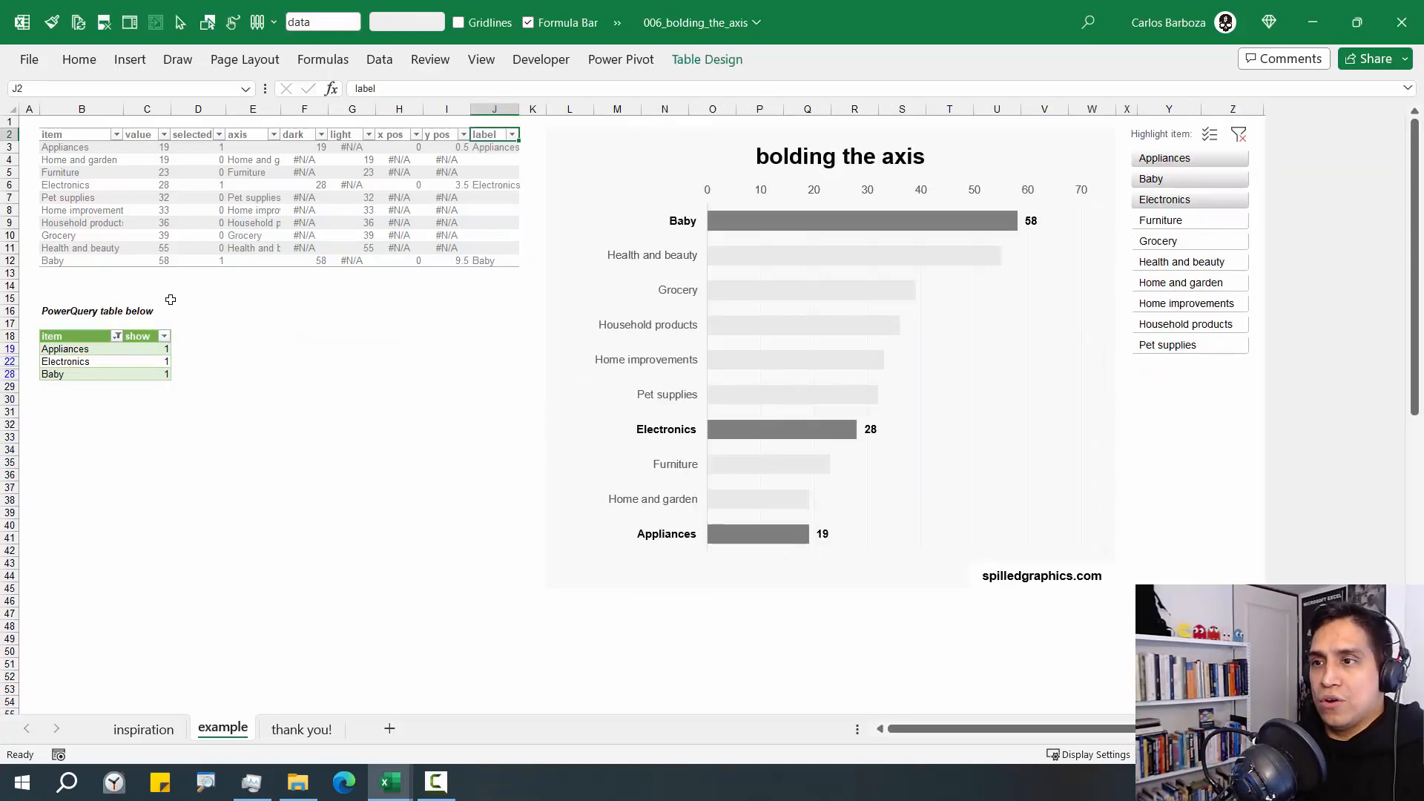
left_click(1239, 134)
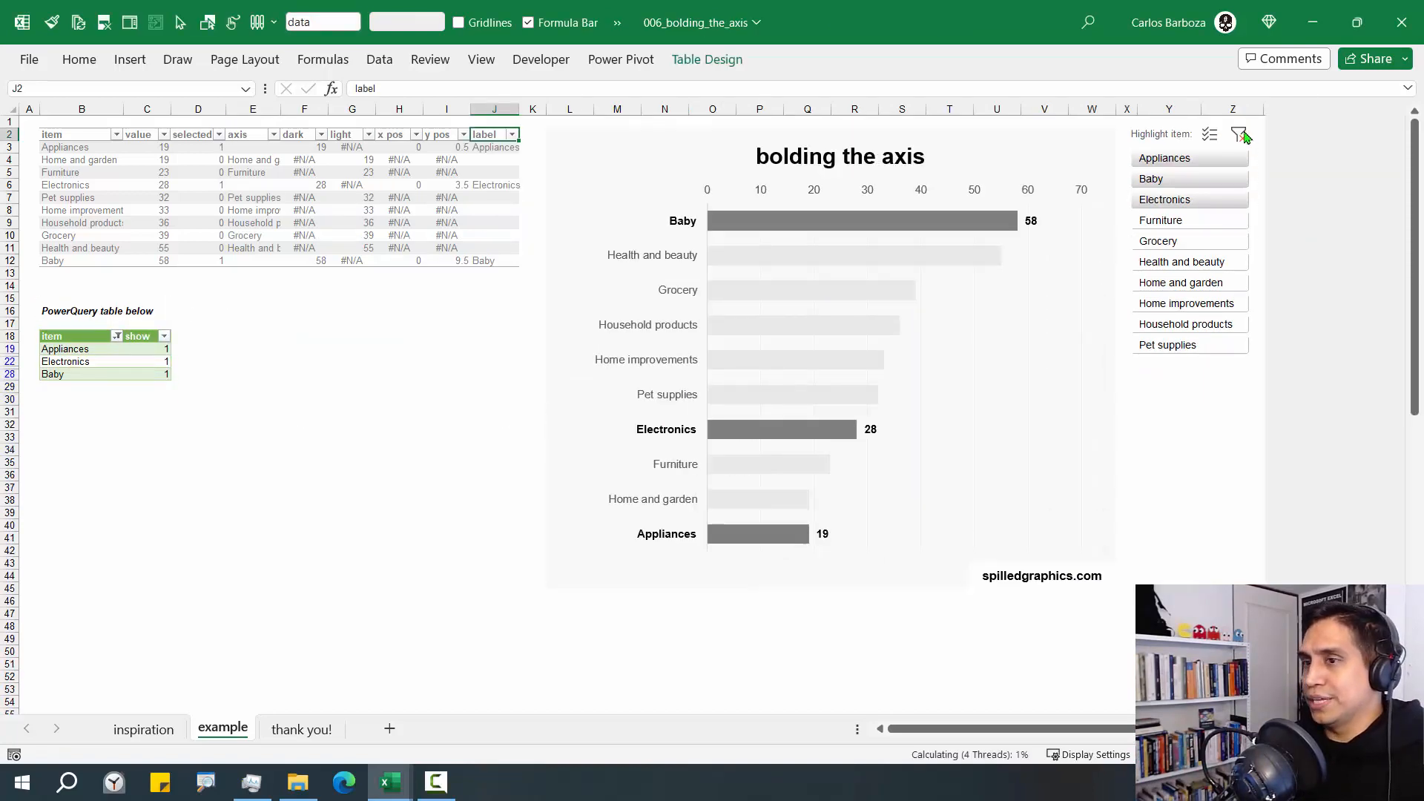
left_click_drag(56, 313, 145, 501)
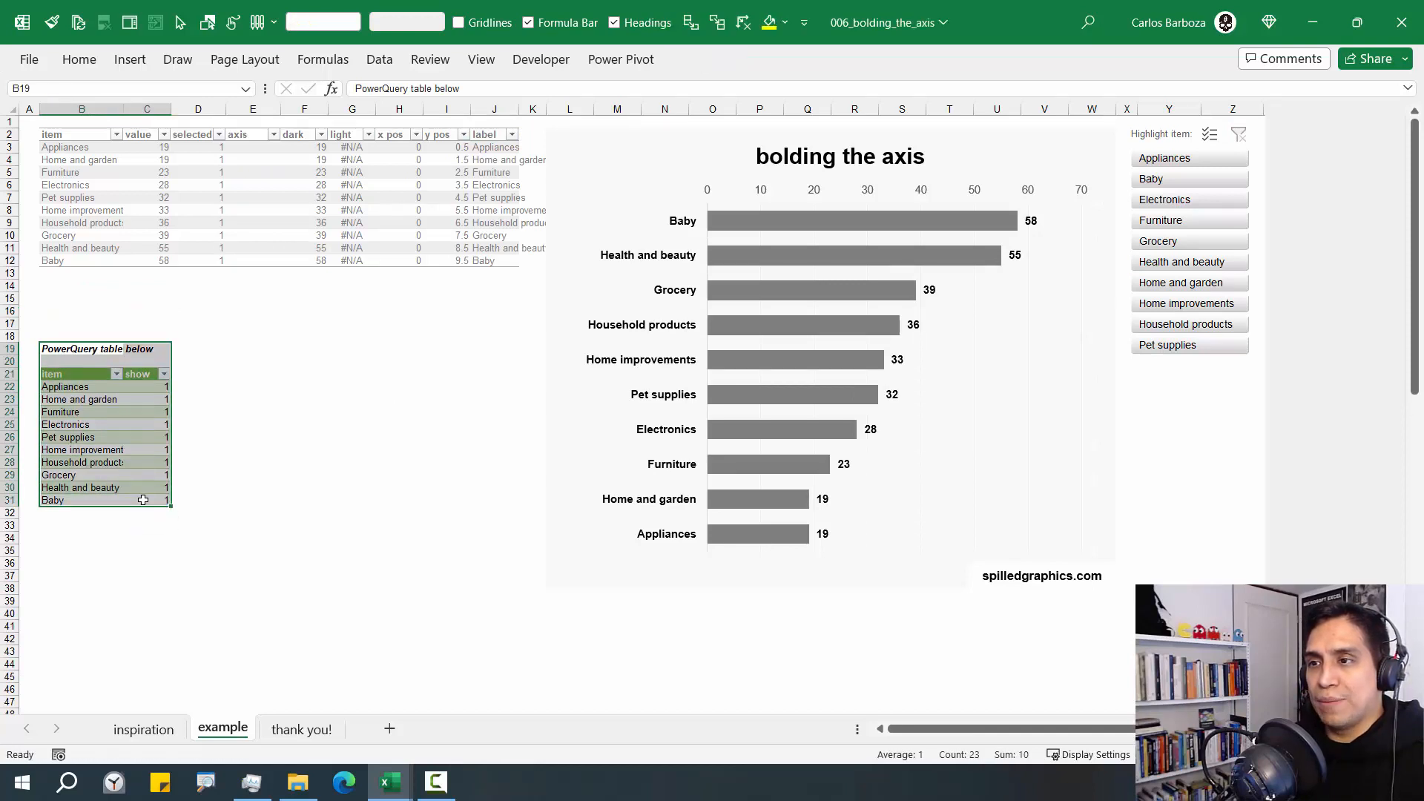
left_click(1194, 158)
left_click(1194, 180, "ctrl")
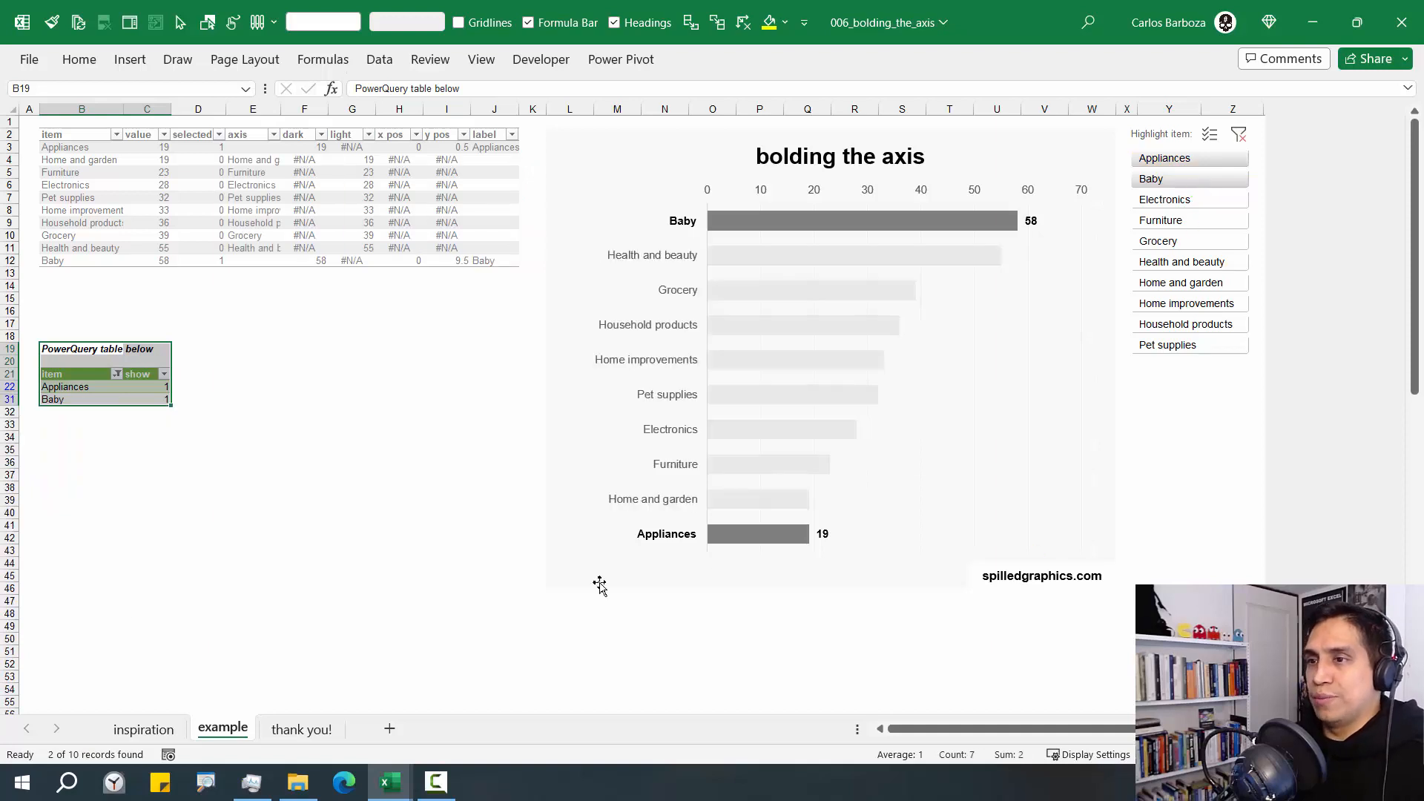
Enter the heading calculation in cell B35, a few rows below the PowerQuery table
left_click(105, 438)
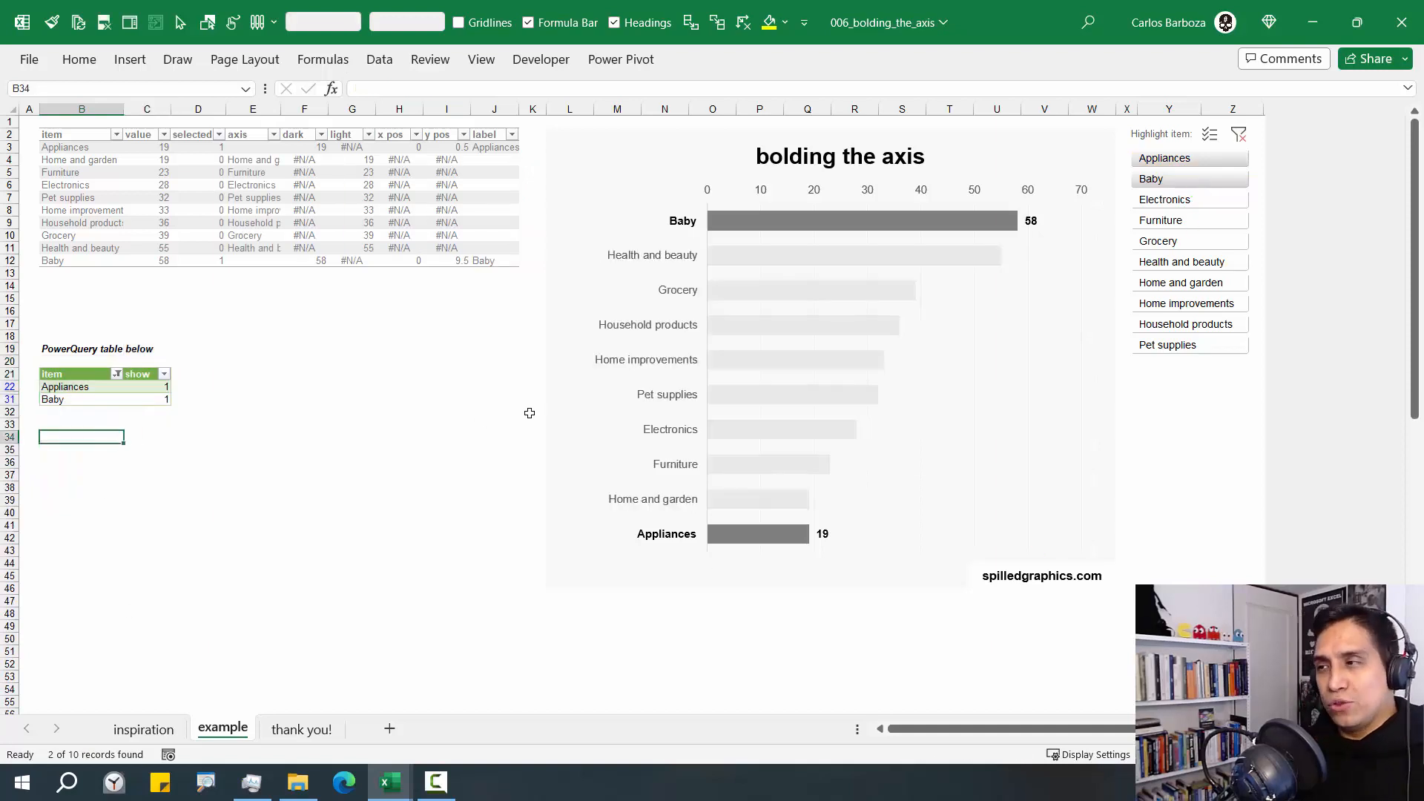
key("Down")
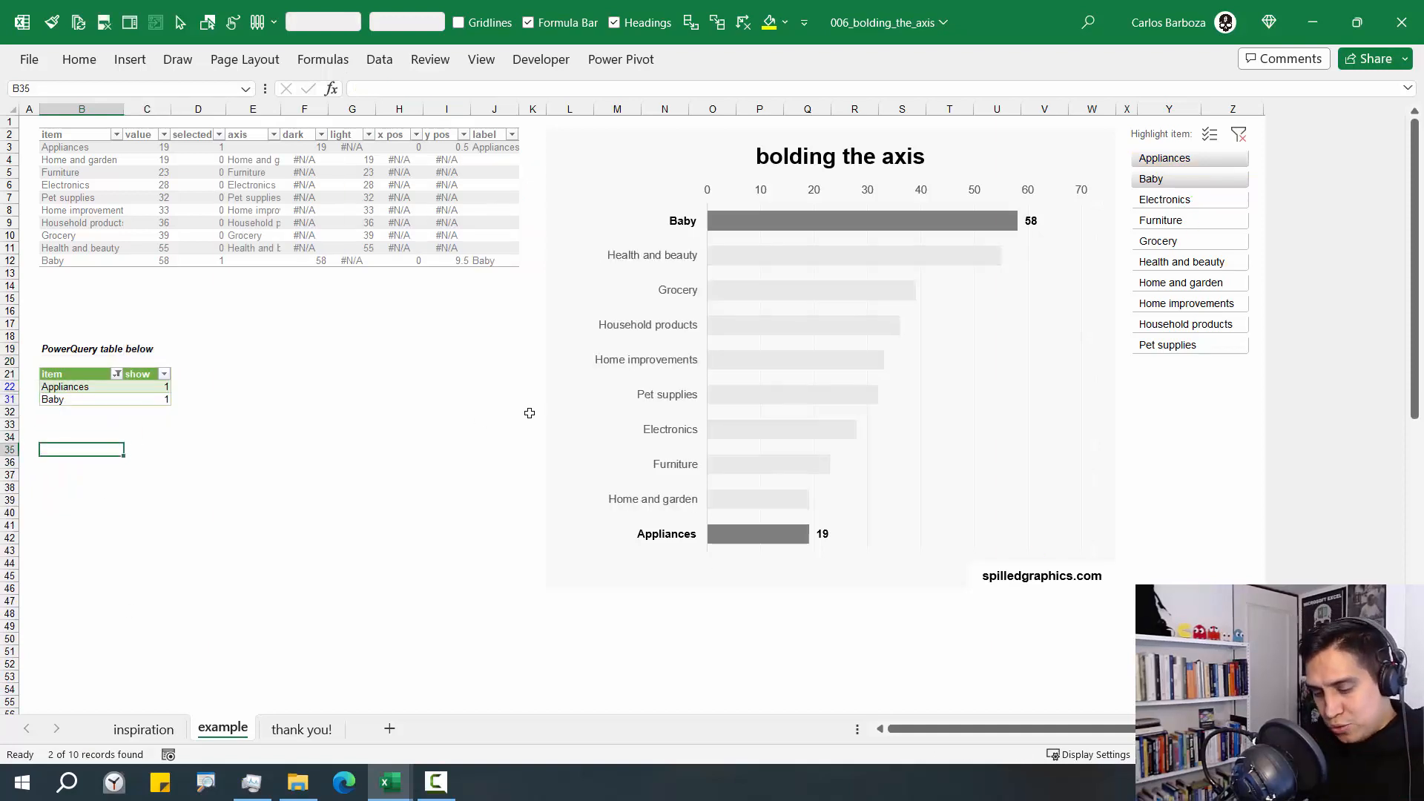
type("cal")
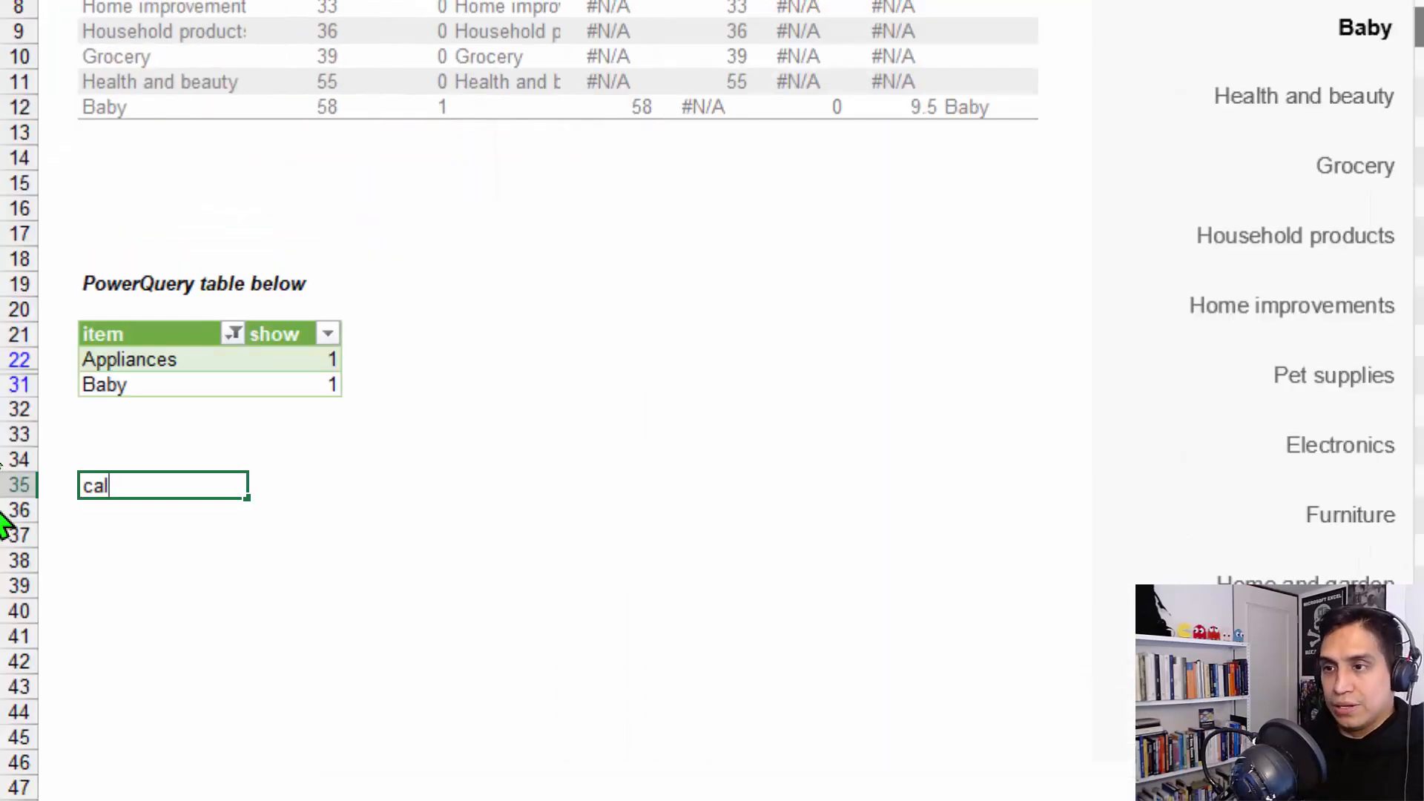
type("cu")
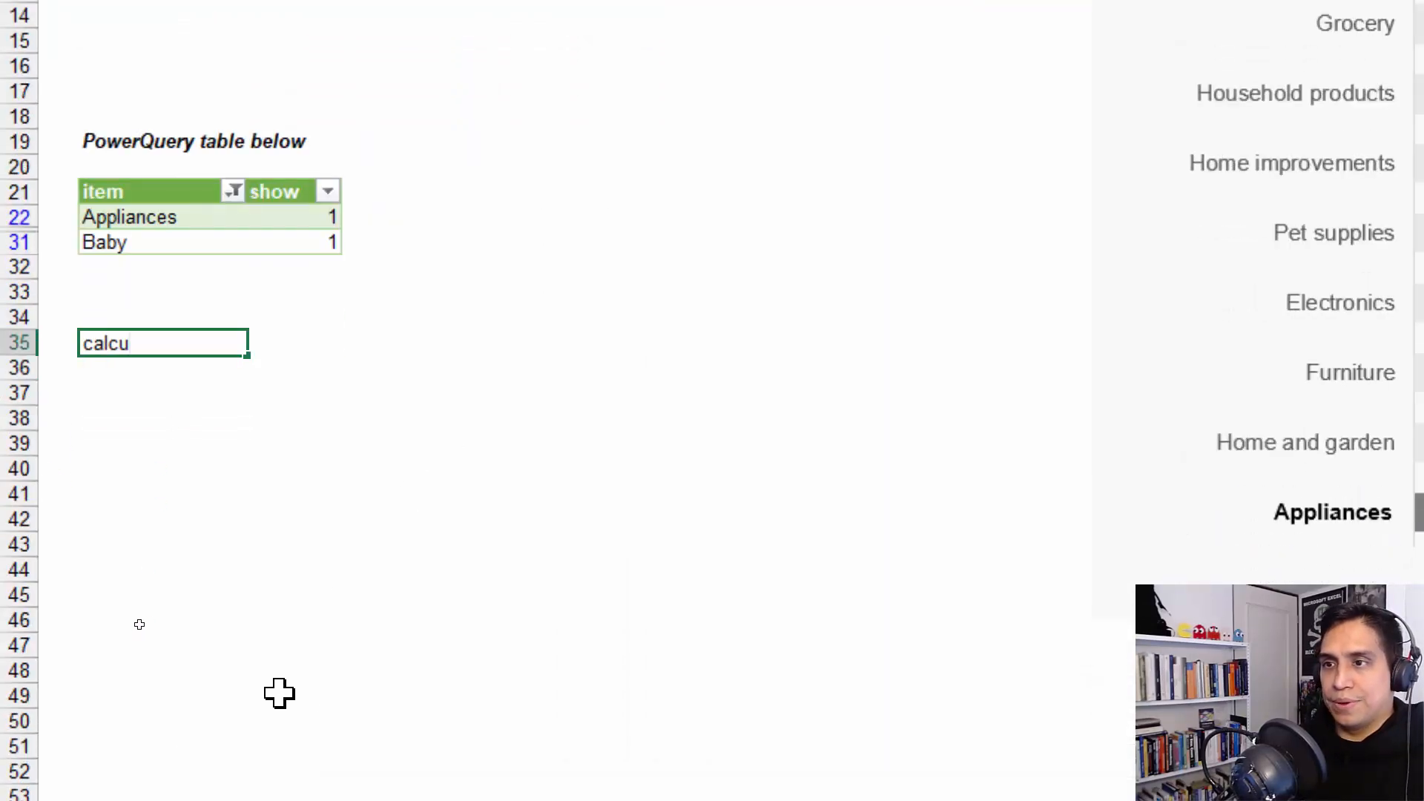
type("lation")
key("Return")
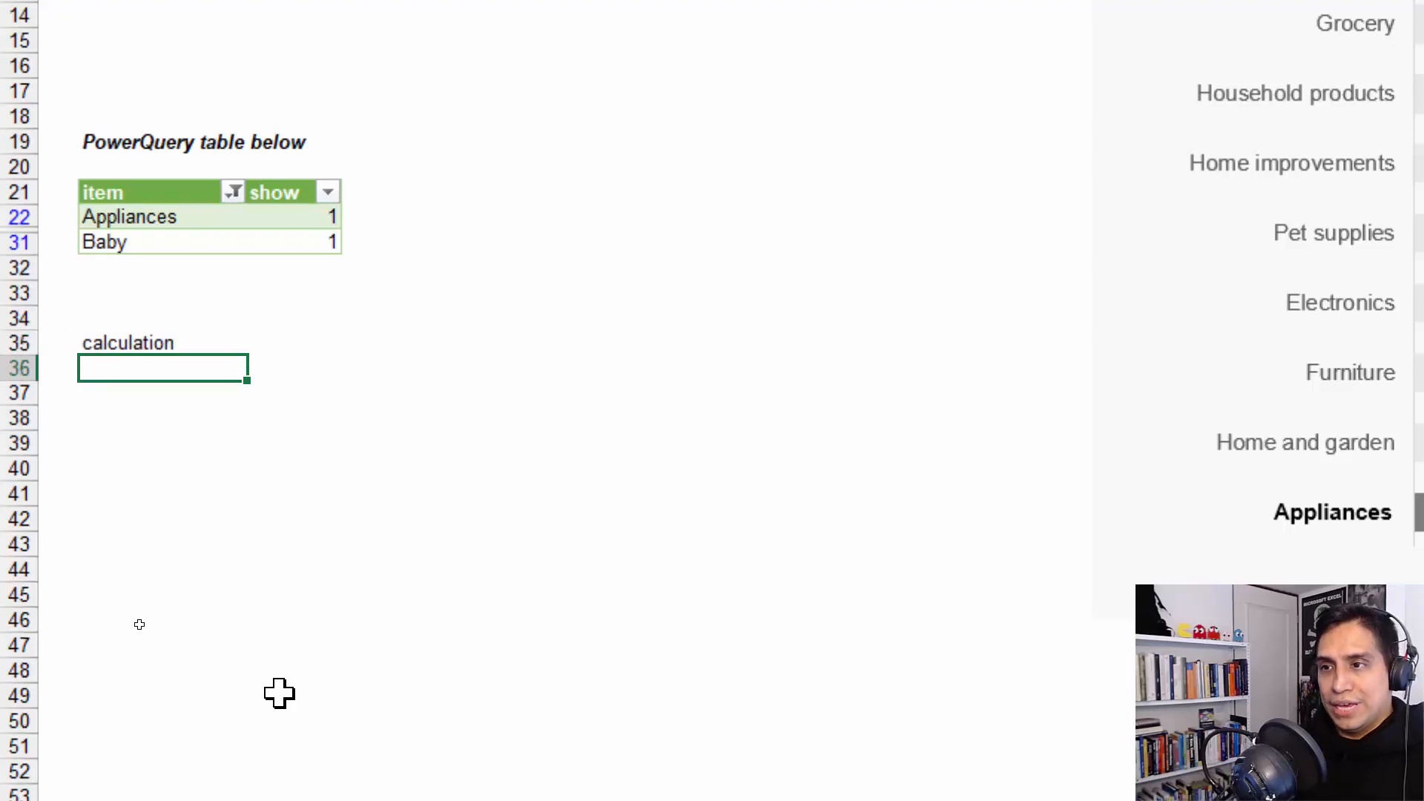
List the options Average and Median in cells B36 and B37 under the calculation heading
type("Avergae")
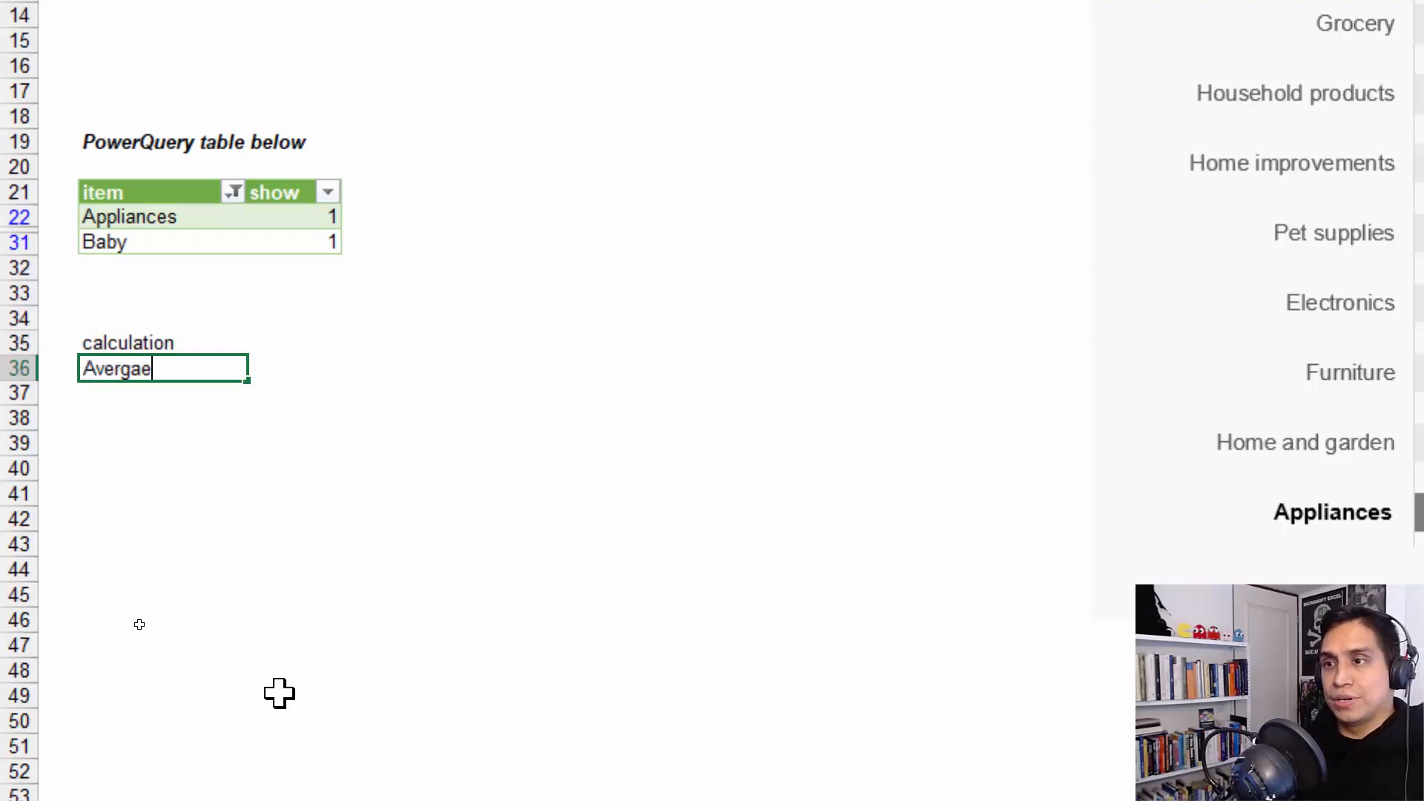
key("BackSpace")
key("BackSpace")
key("BackSpace")
type("age")
key("Return")
type("Median")
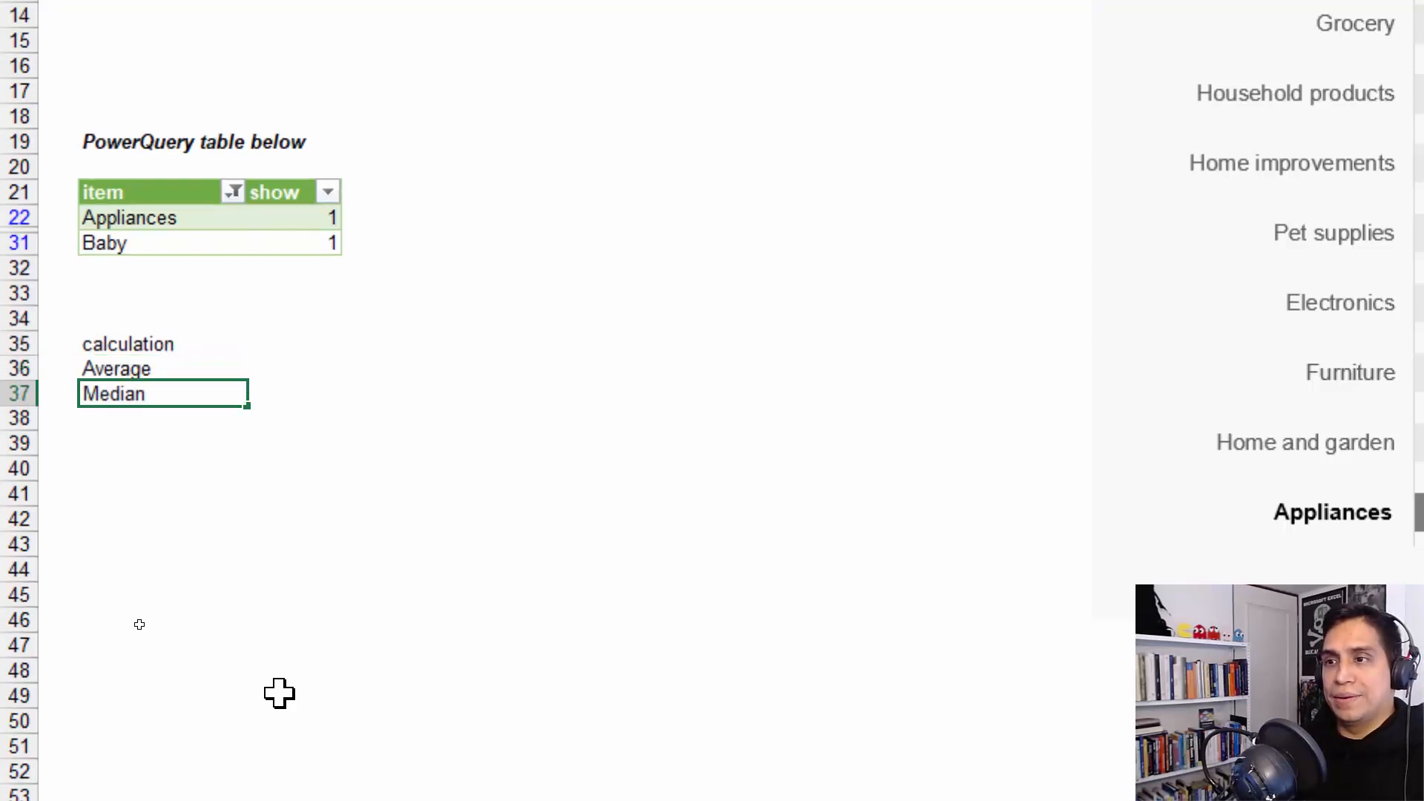
key("Return")
Convert the calculation list in B35:B37 into a table that uses its first row as headers
key("Up")
key("Up")
key("Up")
key("ctrl+shift+Down")
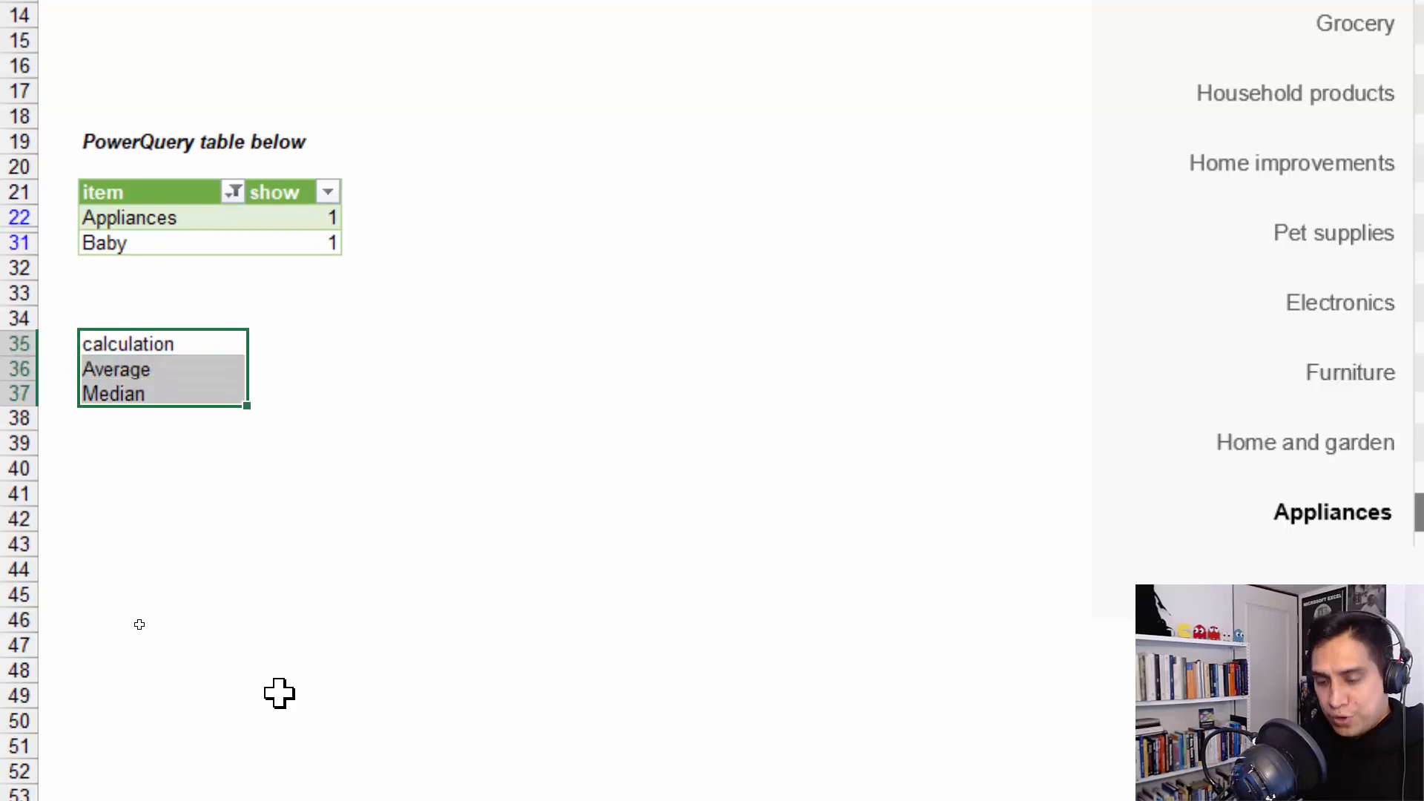
key("ctrl+t")
key("Return")
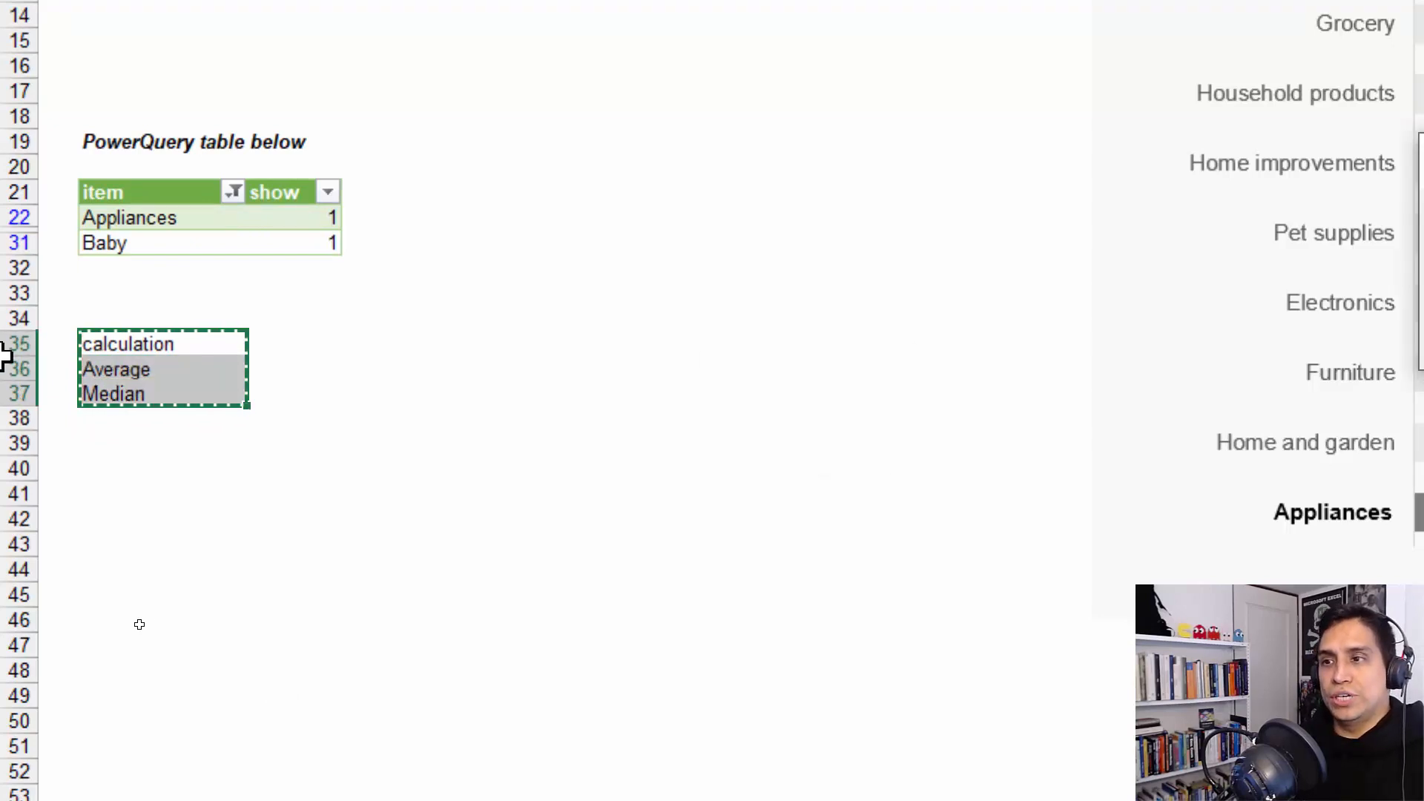
key("ctrl+z")
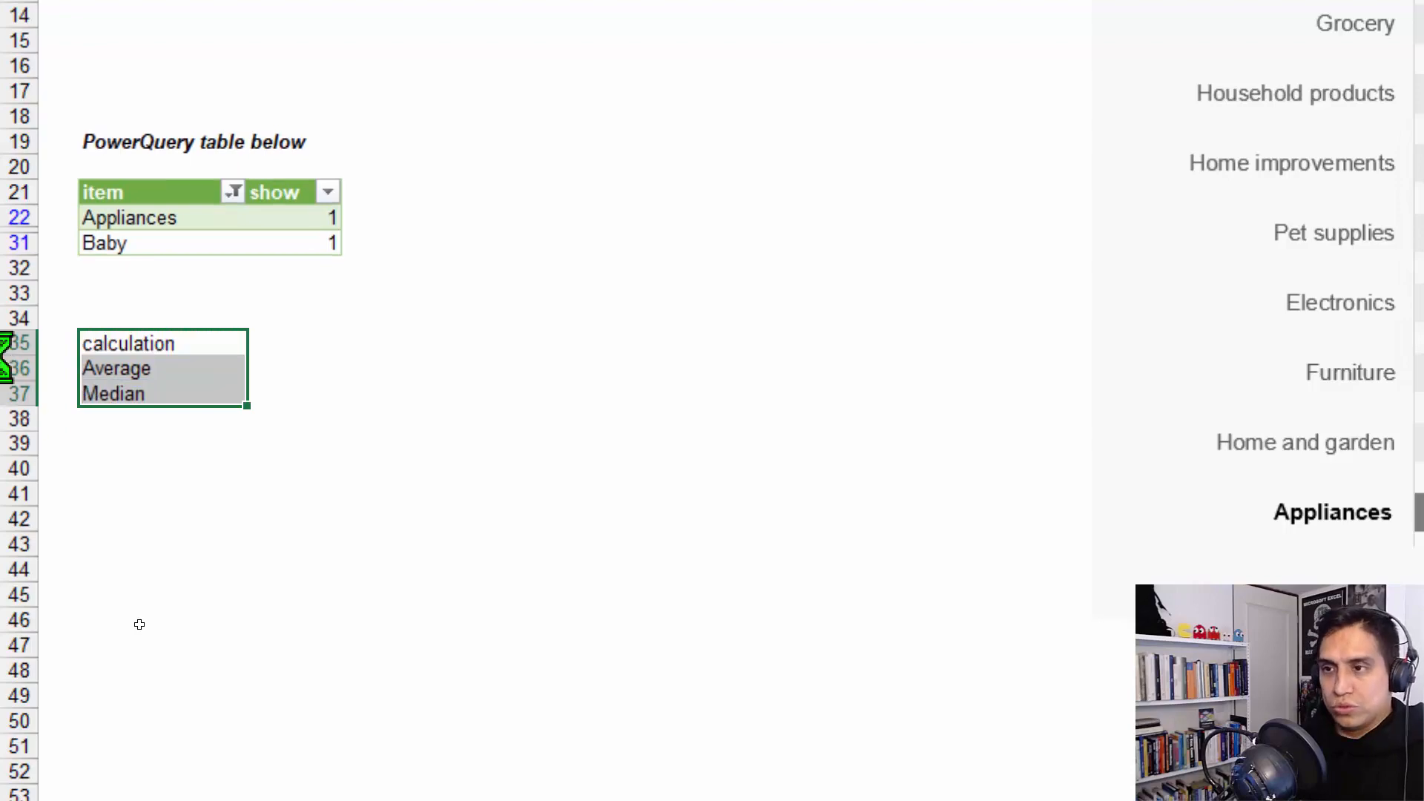
key("ctrl+t")
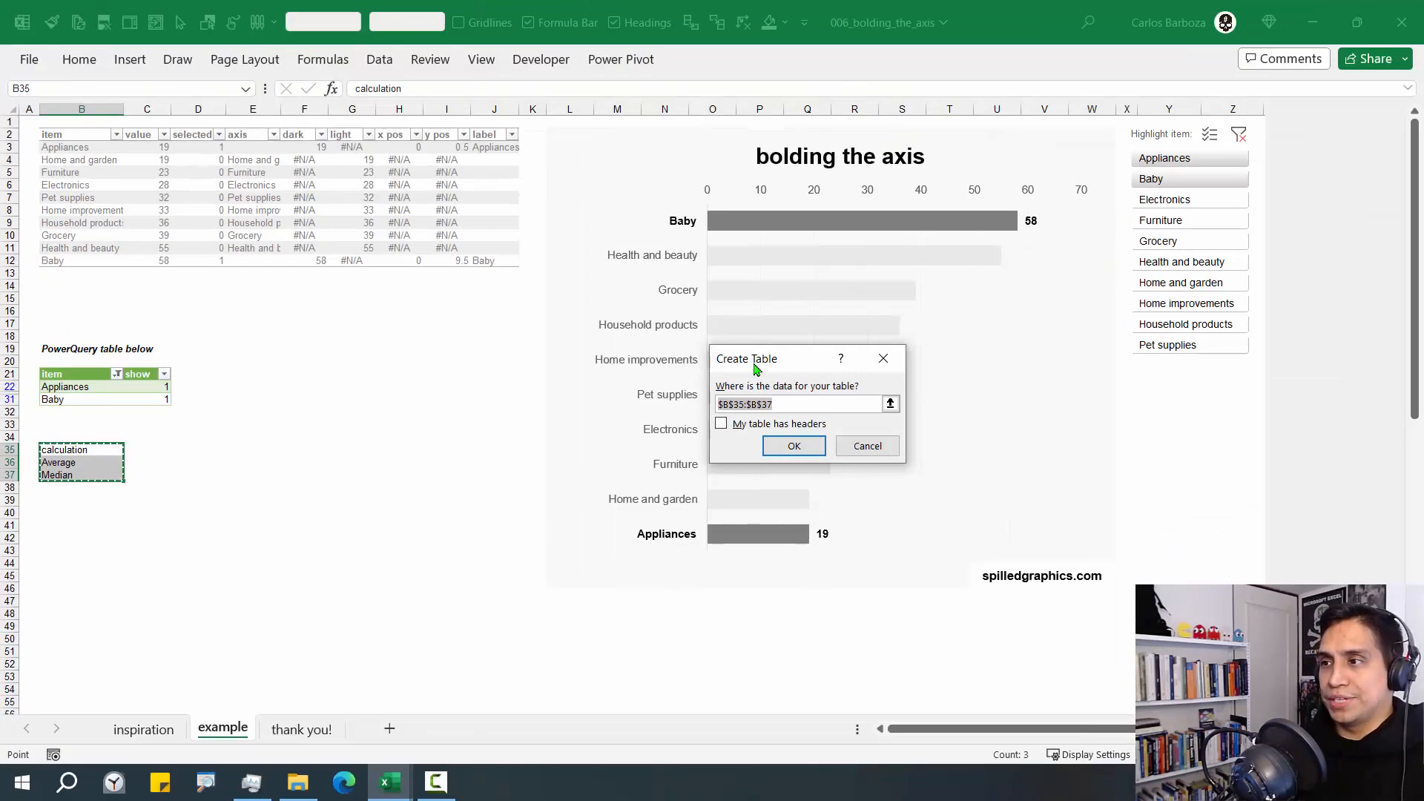
left_click_drag(1104, 199, 272, 308)
left_click(230, 491)
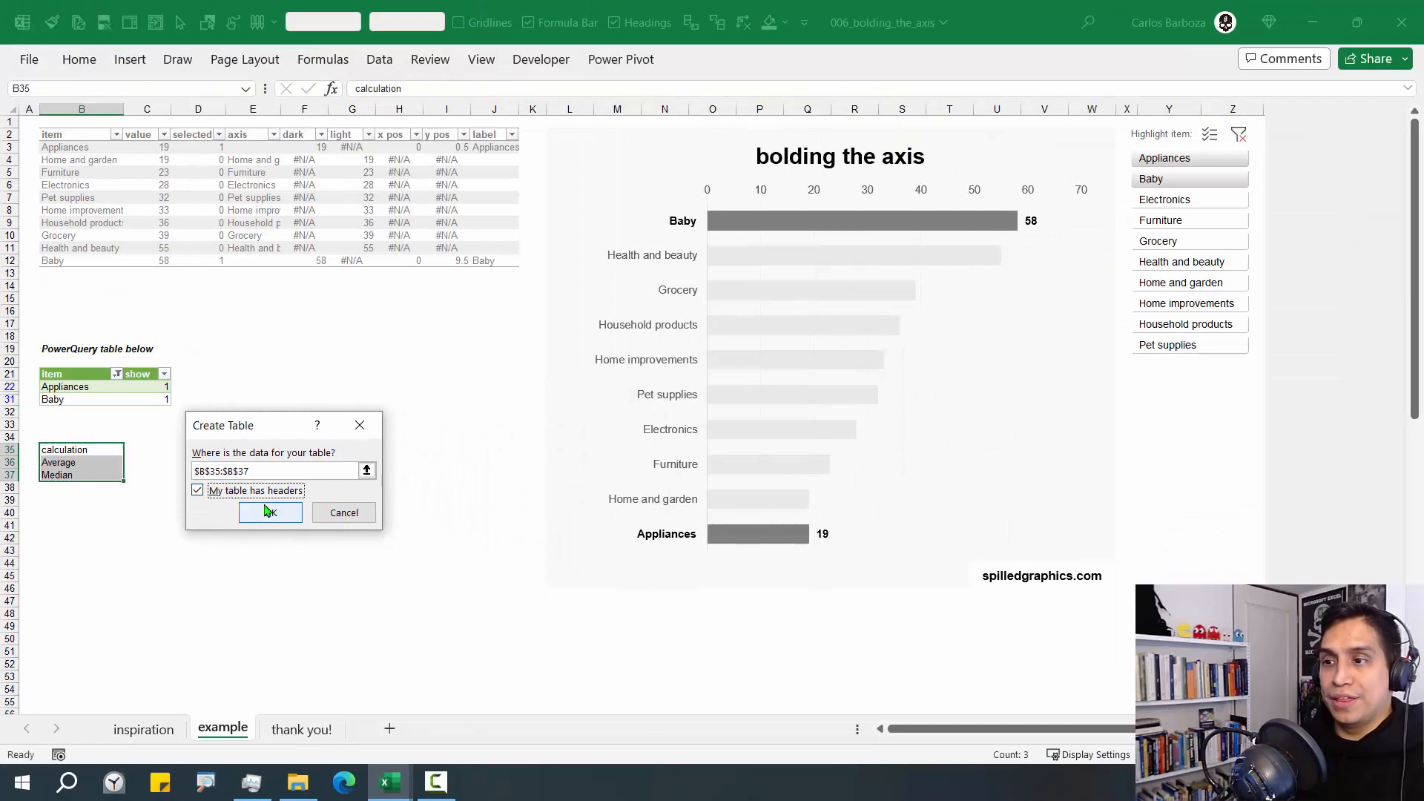
left_click(271, 512)
Add a second column named show to the calculation table
left_click(148, 449)
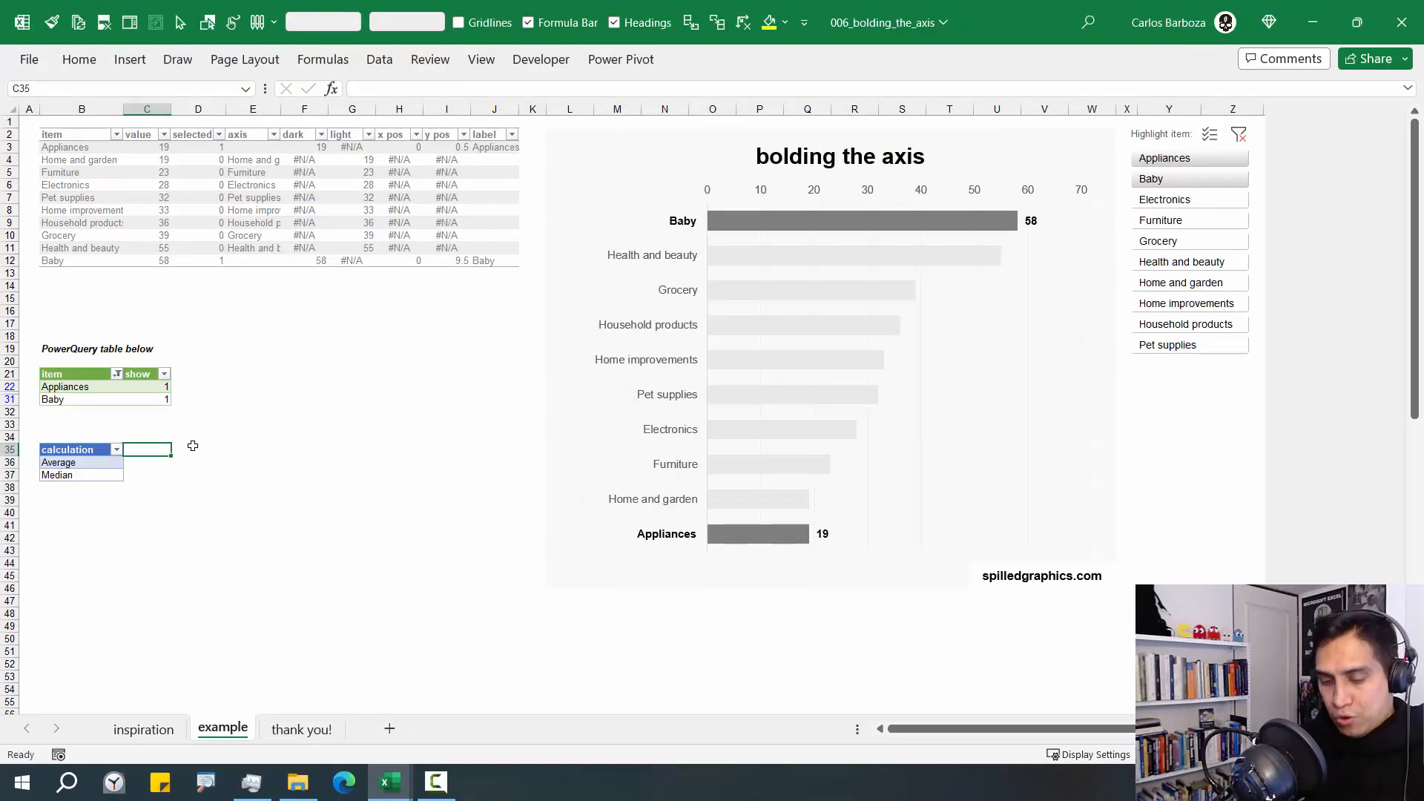
type("show")
key("Return")
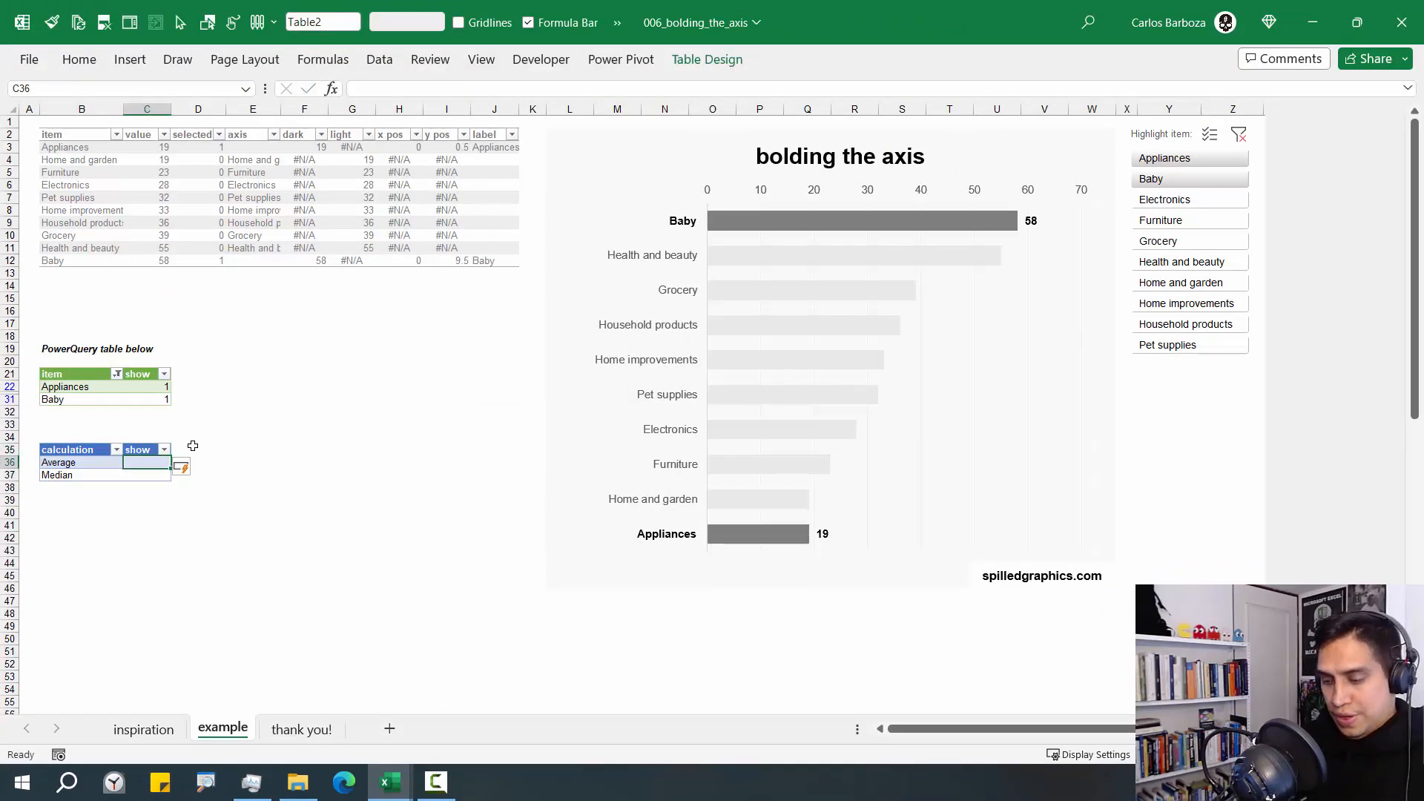
type("= sub")
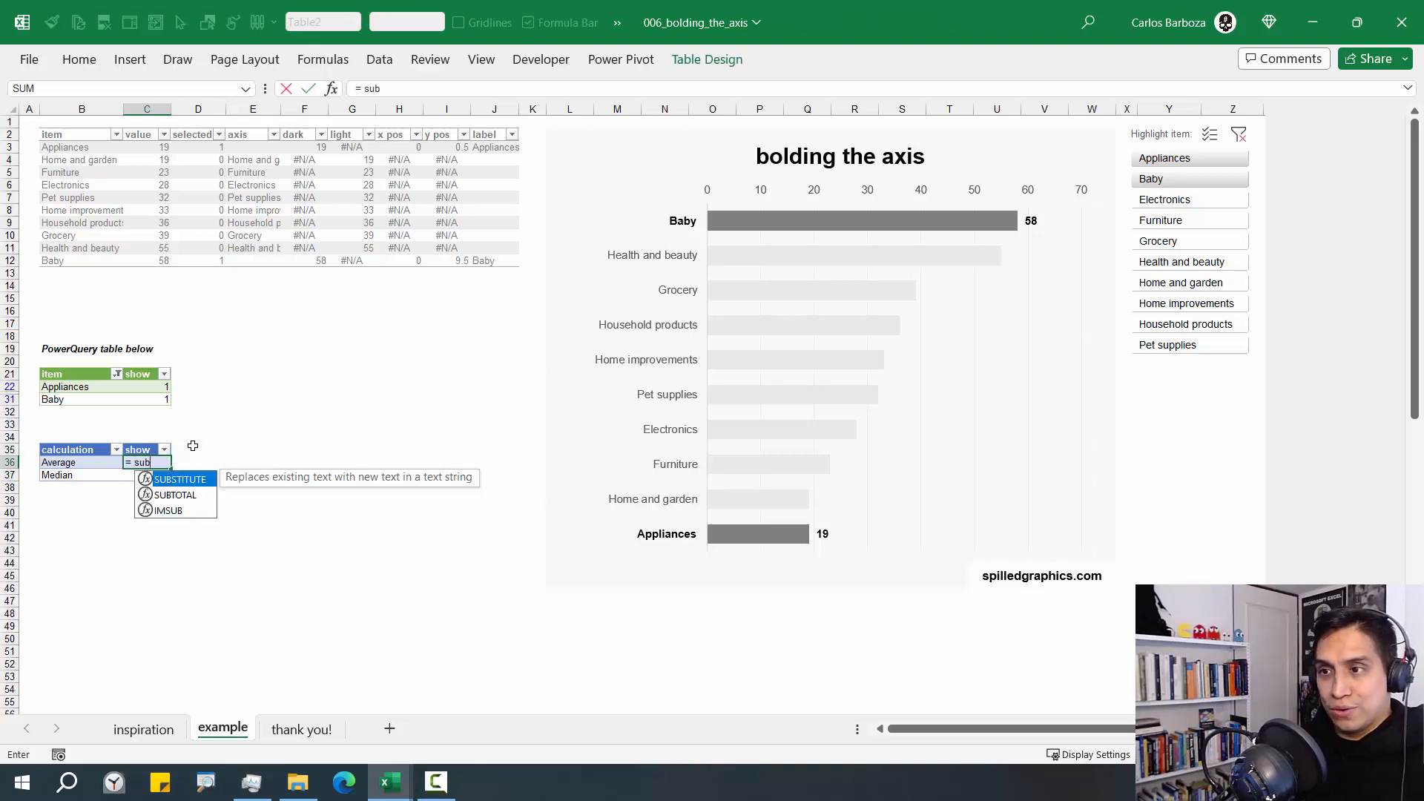
key("Down")
key("Tab")
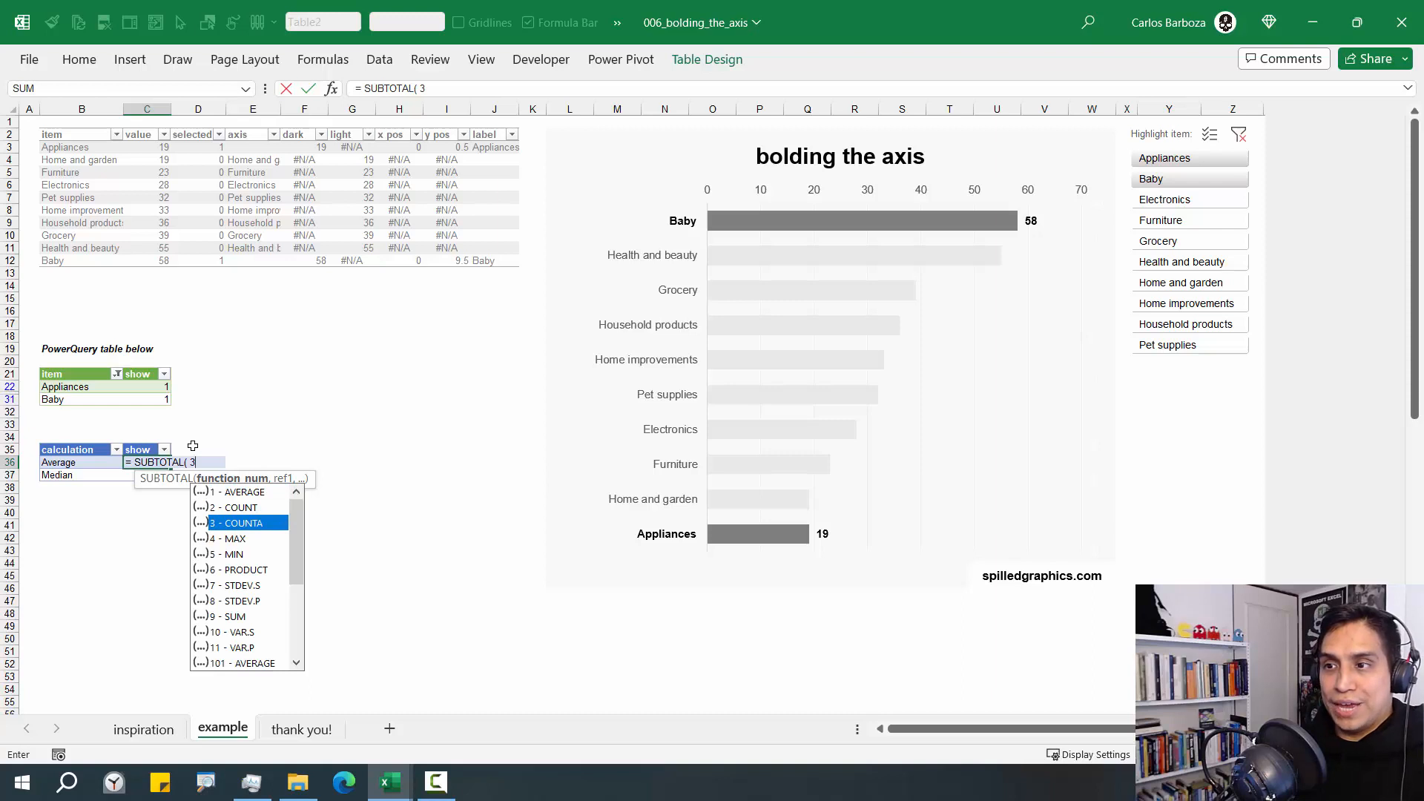
type("3,")
key("Left")
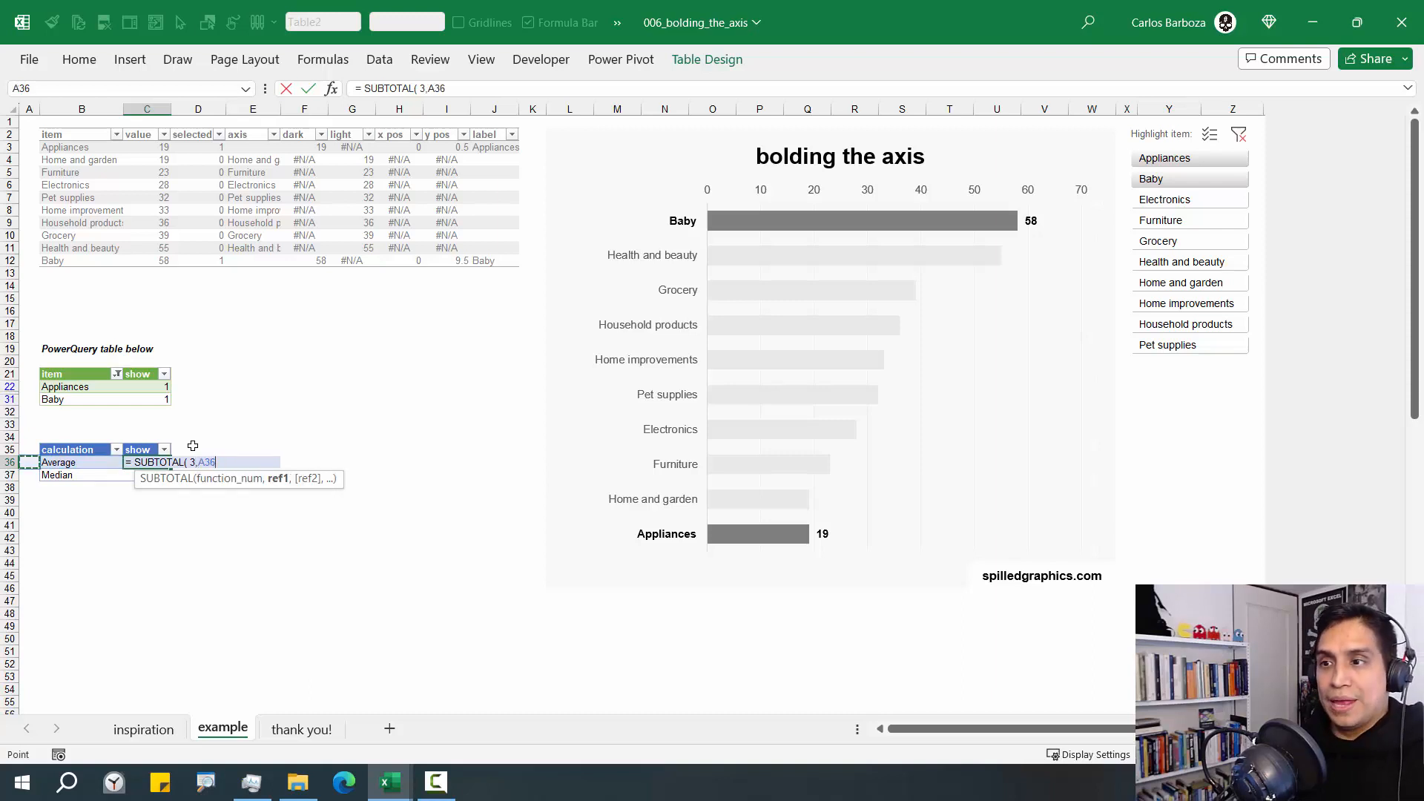
type(")")
key("Return")
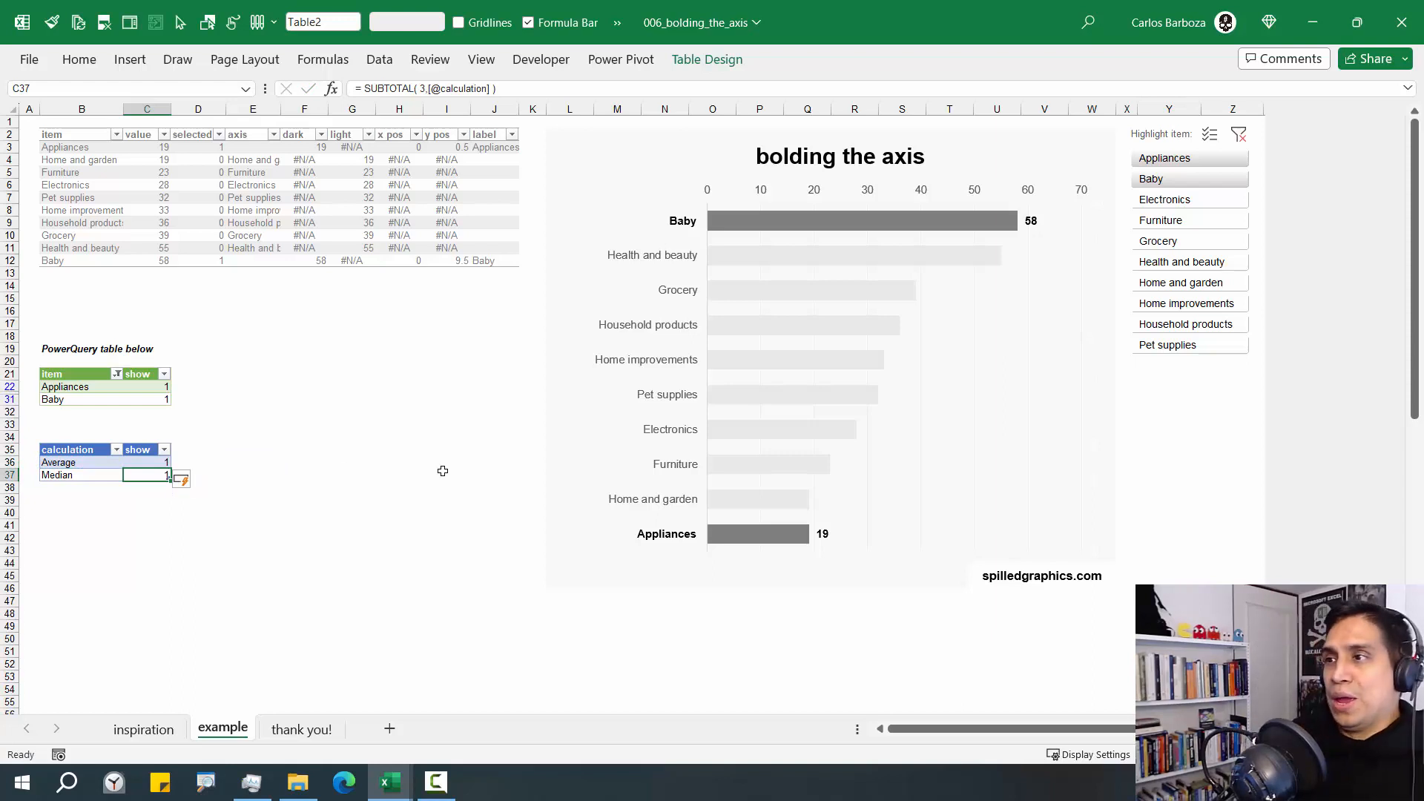
Insert a slicer for the calculation field of the new table
left_click(689, 65)
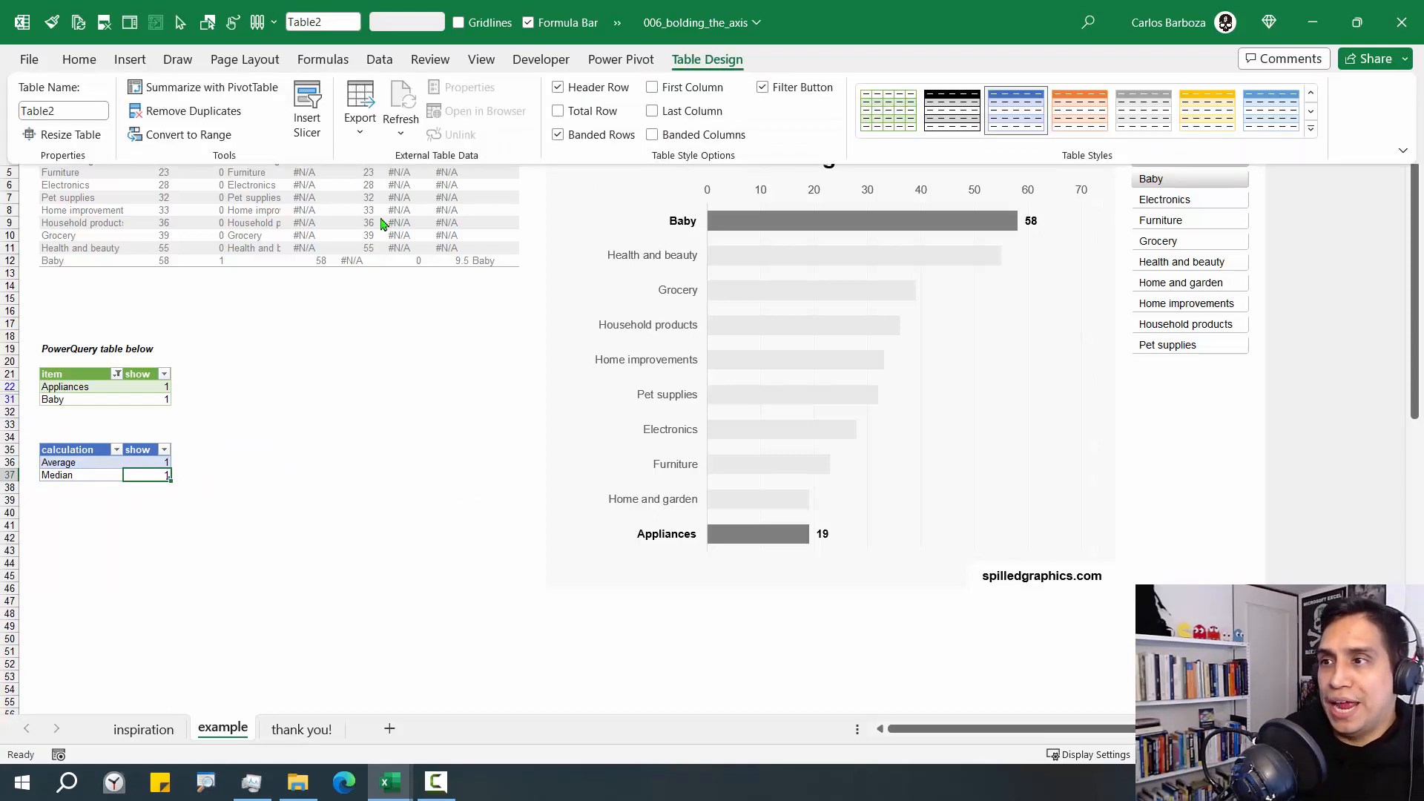
left_click(297, 126)
left_click(195, 317)
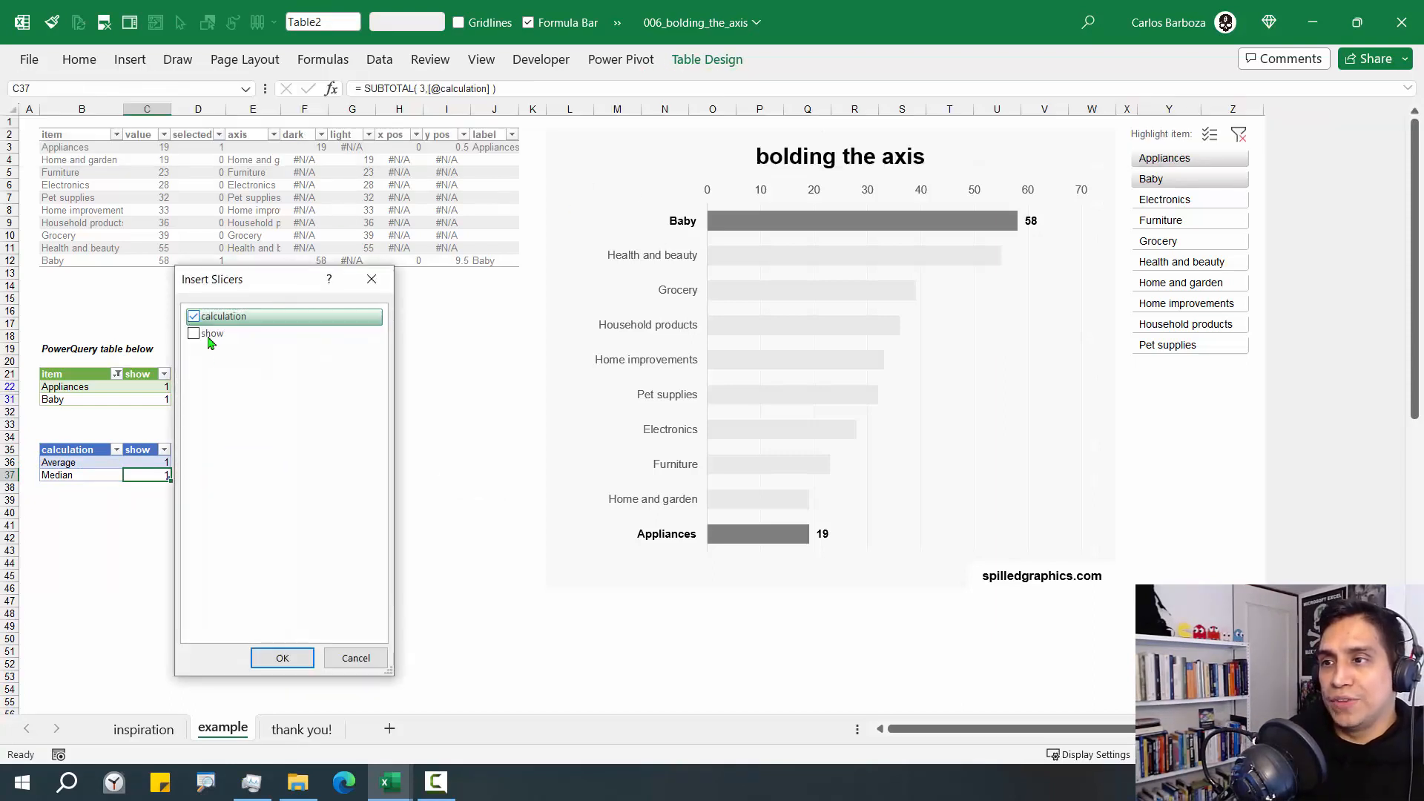
left_click(283, 657)
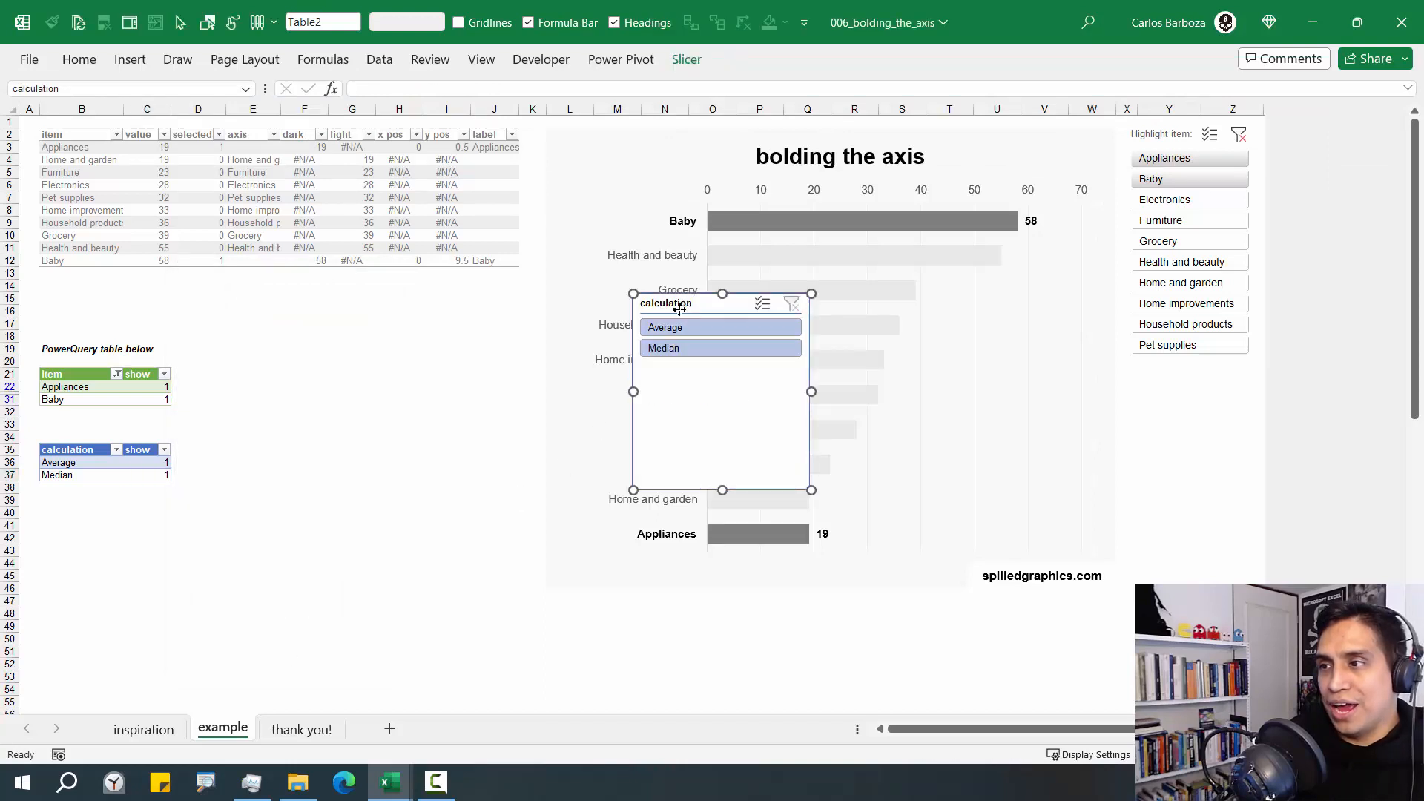
Move the calculation slicer beside its table and try both options, leaving the table filtered to Median
left_click_drag(697, 297, 279, 421)
left_click(278, 447)
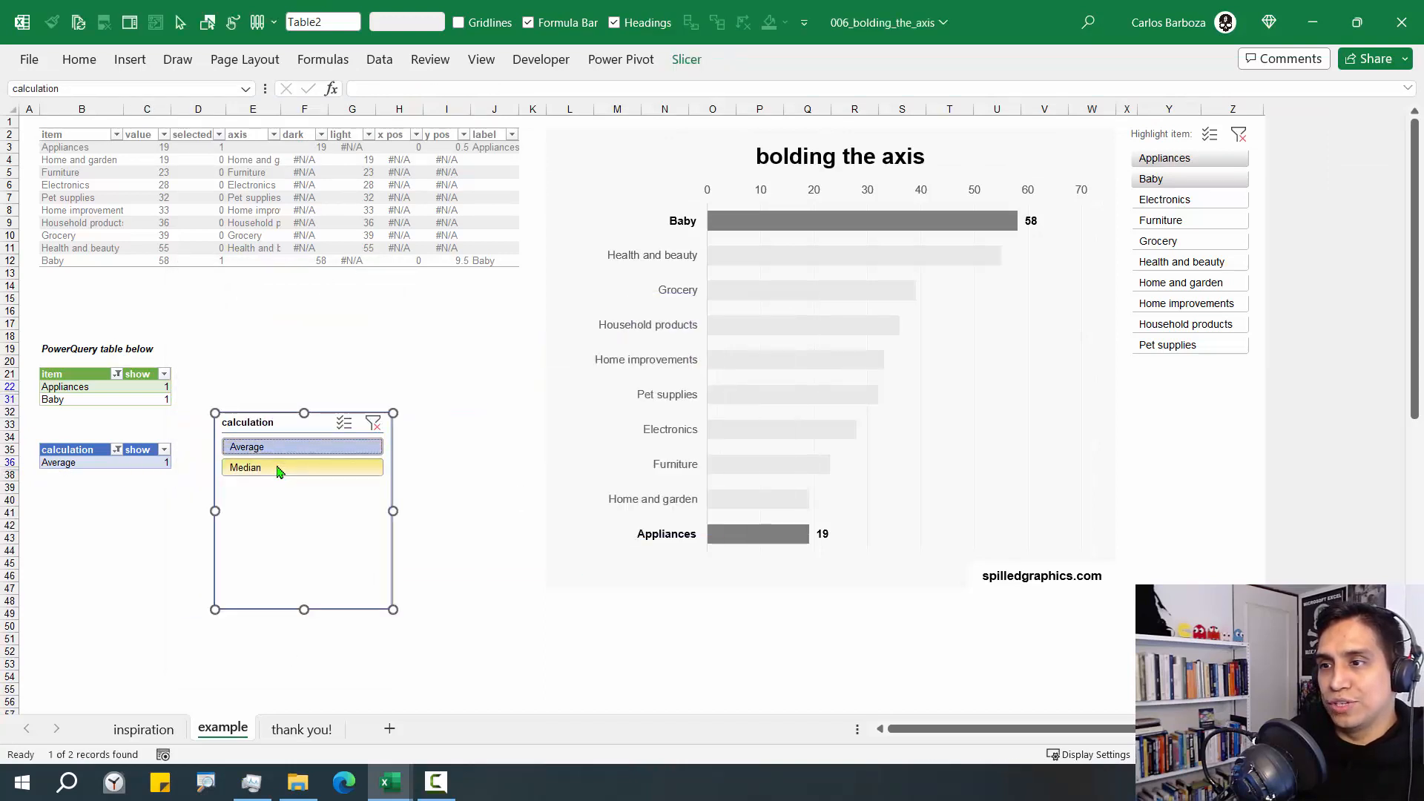
left_click(278, 467)
left_click(283, 451)
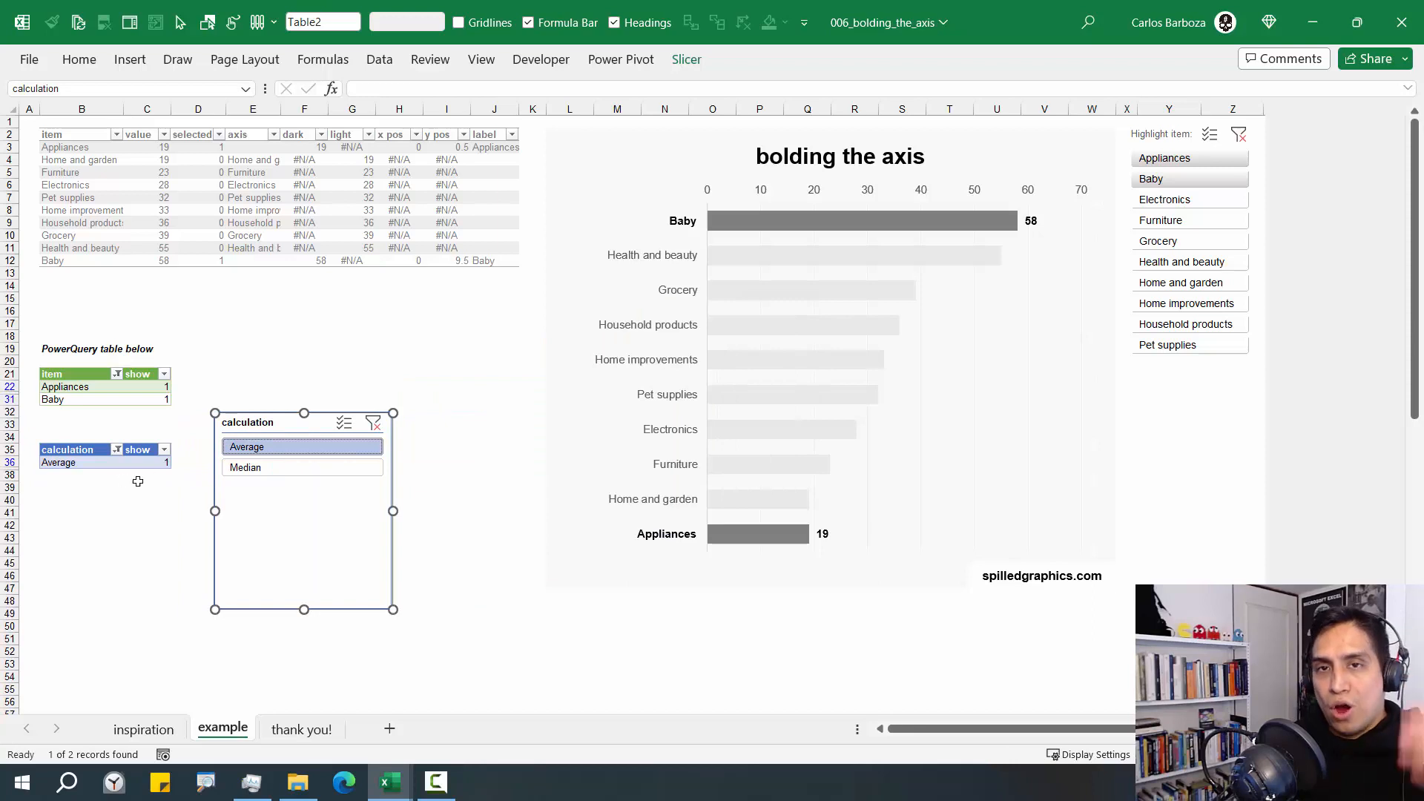
left_click(253, 467)
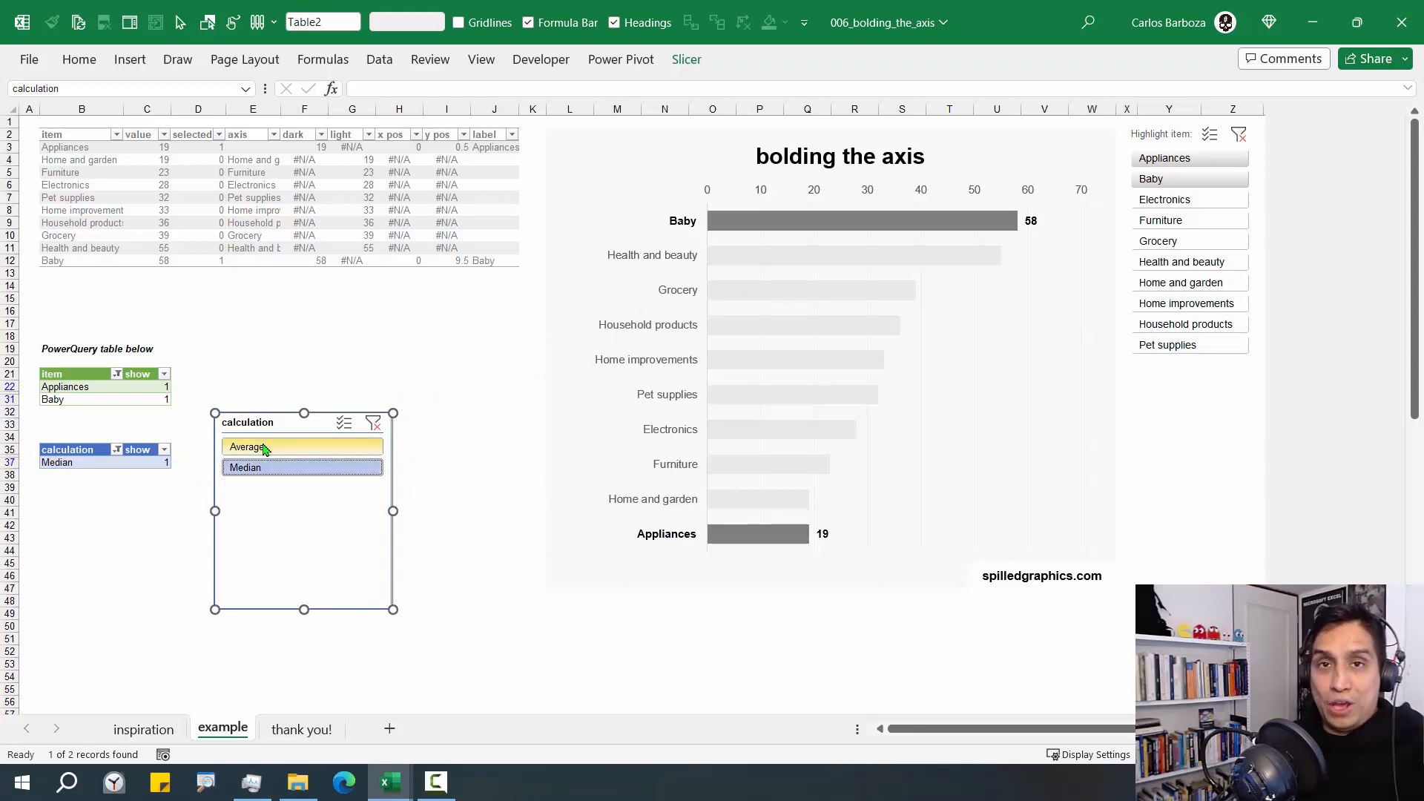
Shorten the calculation slicer to about 2.24 cm high and arrange its buttons in 2 columns
left_click_drag(301, 611, 318, 490)
left_click(686, 60)
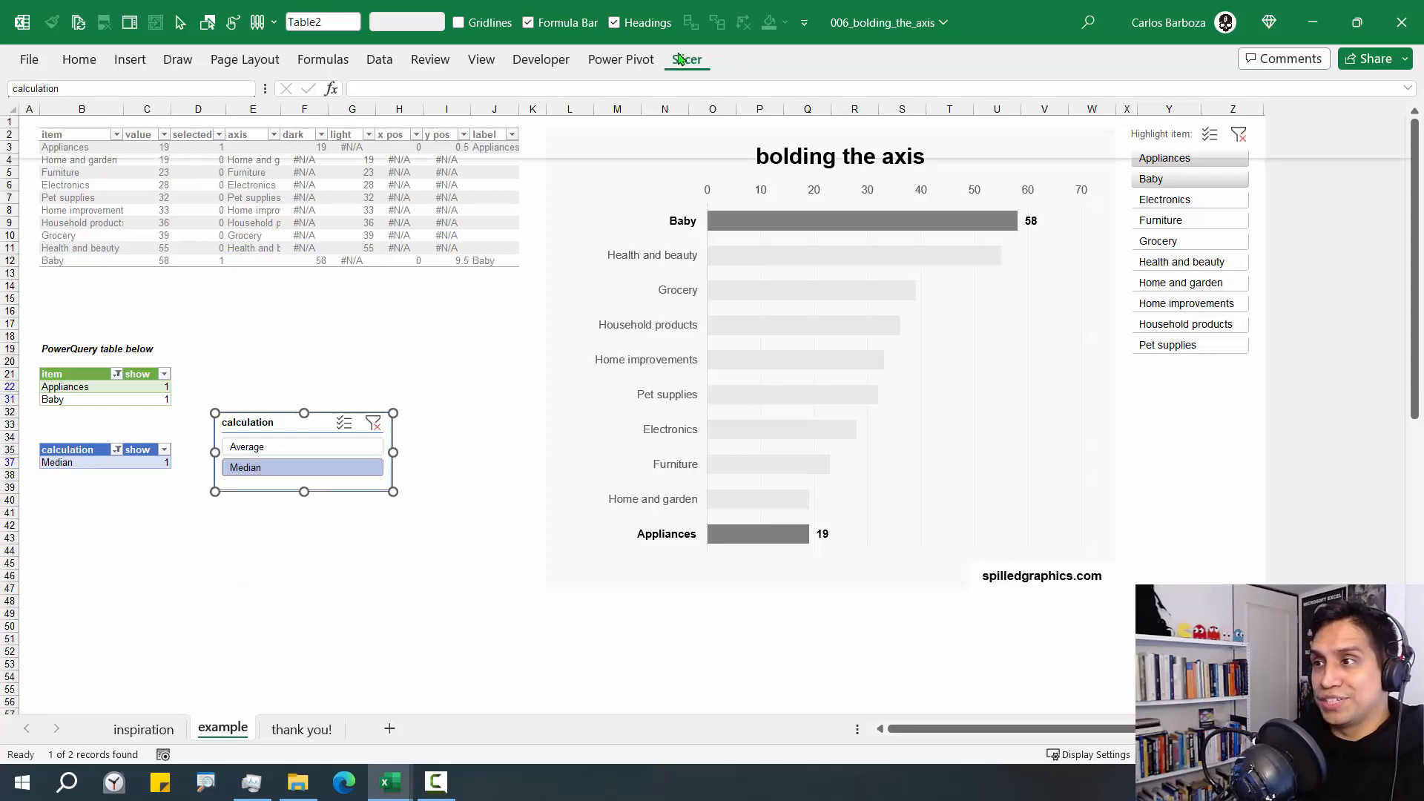
left_click(1023, 84)
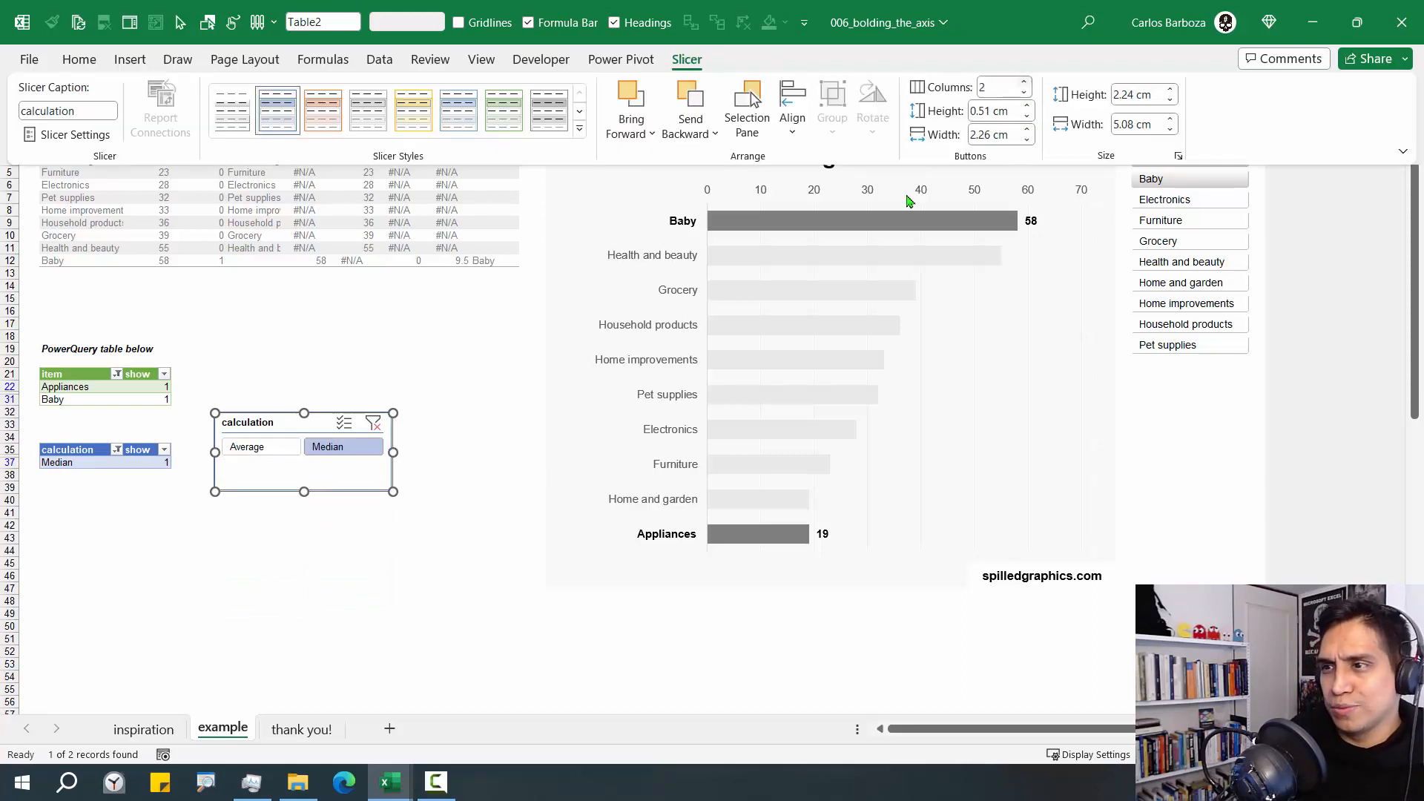
Place the calculation slicer directly below the Highlight item slicer and narrow it to about 4 cm
left_click_drag(300, 420, 1146, 381)
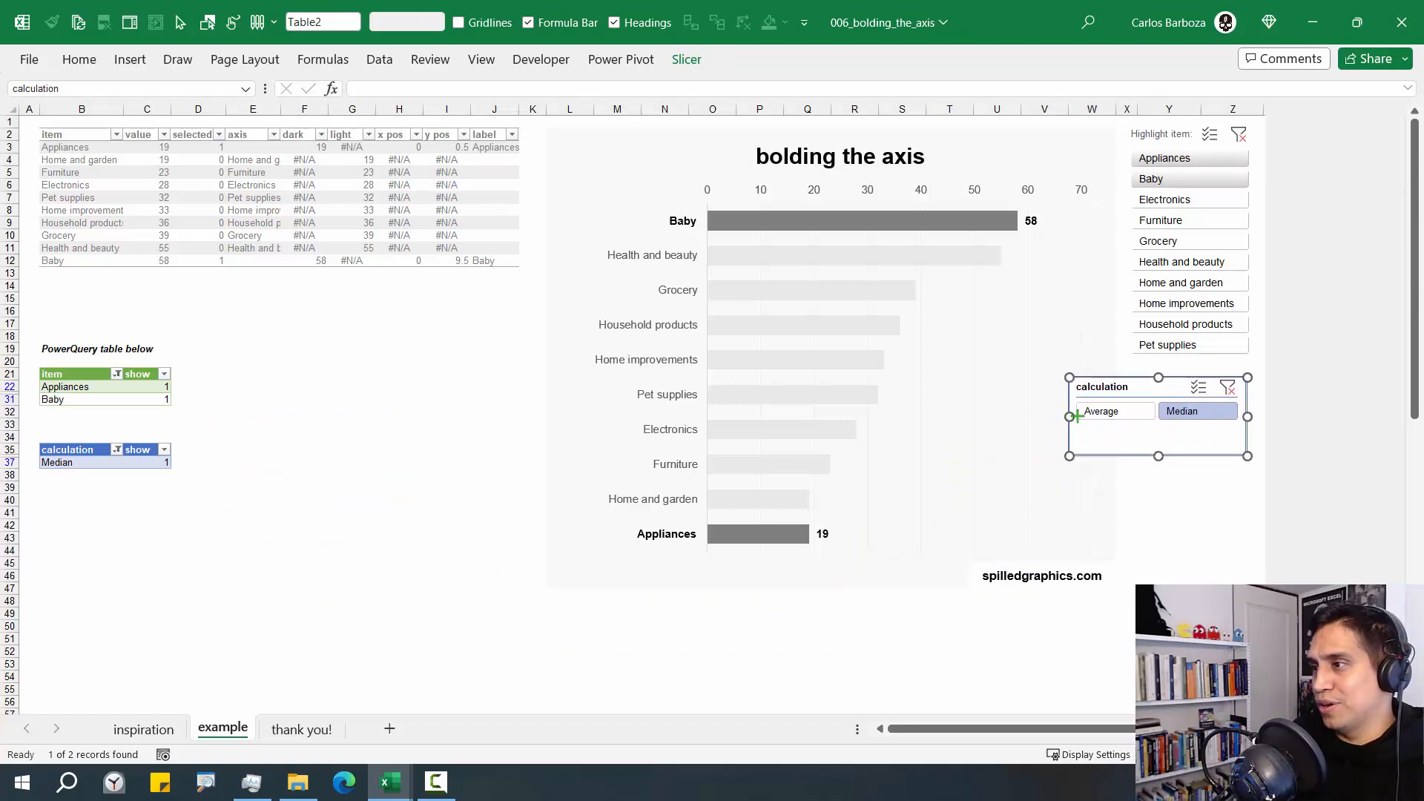
left_click_drag(1068, 417, 1182, 375)
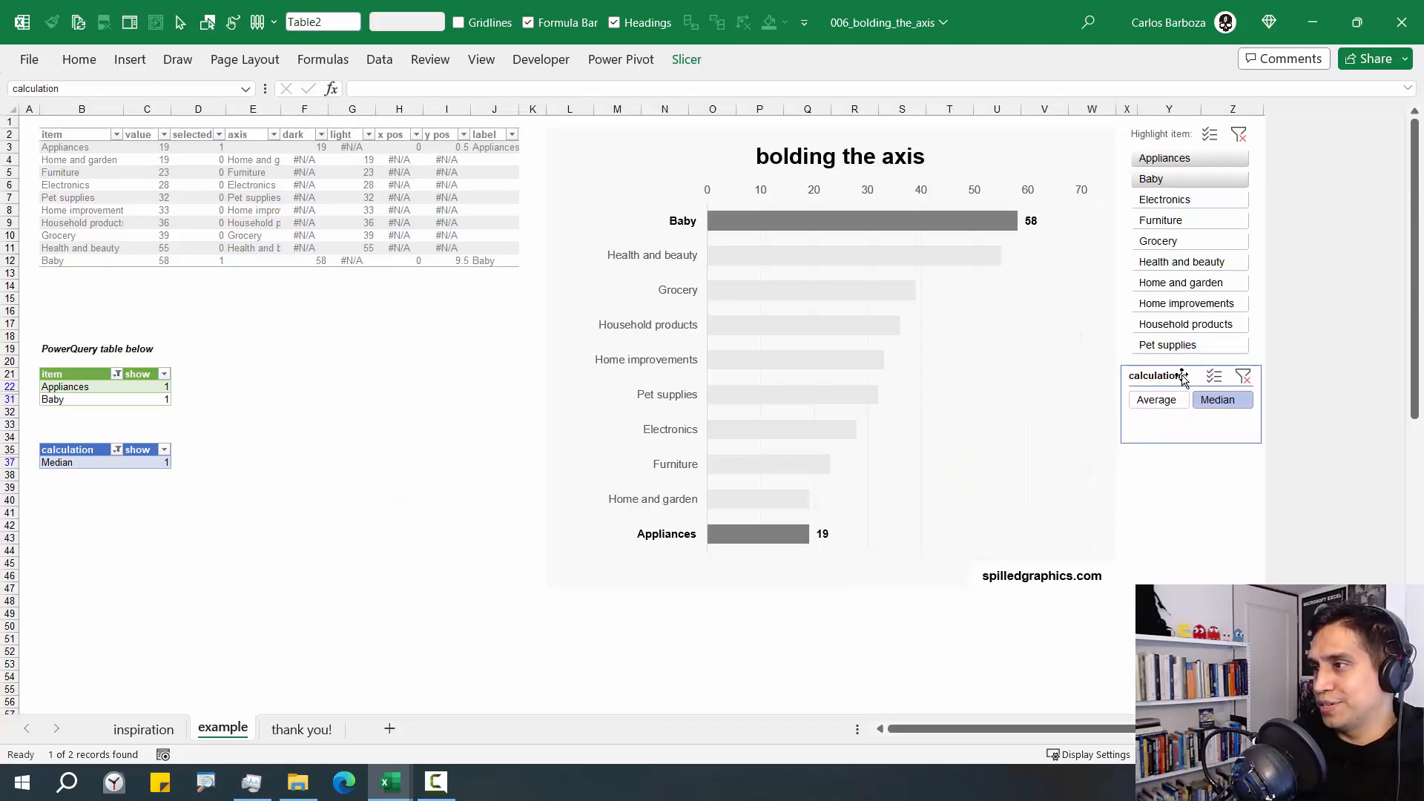
left_click(224, 375)
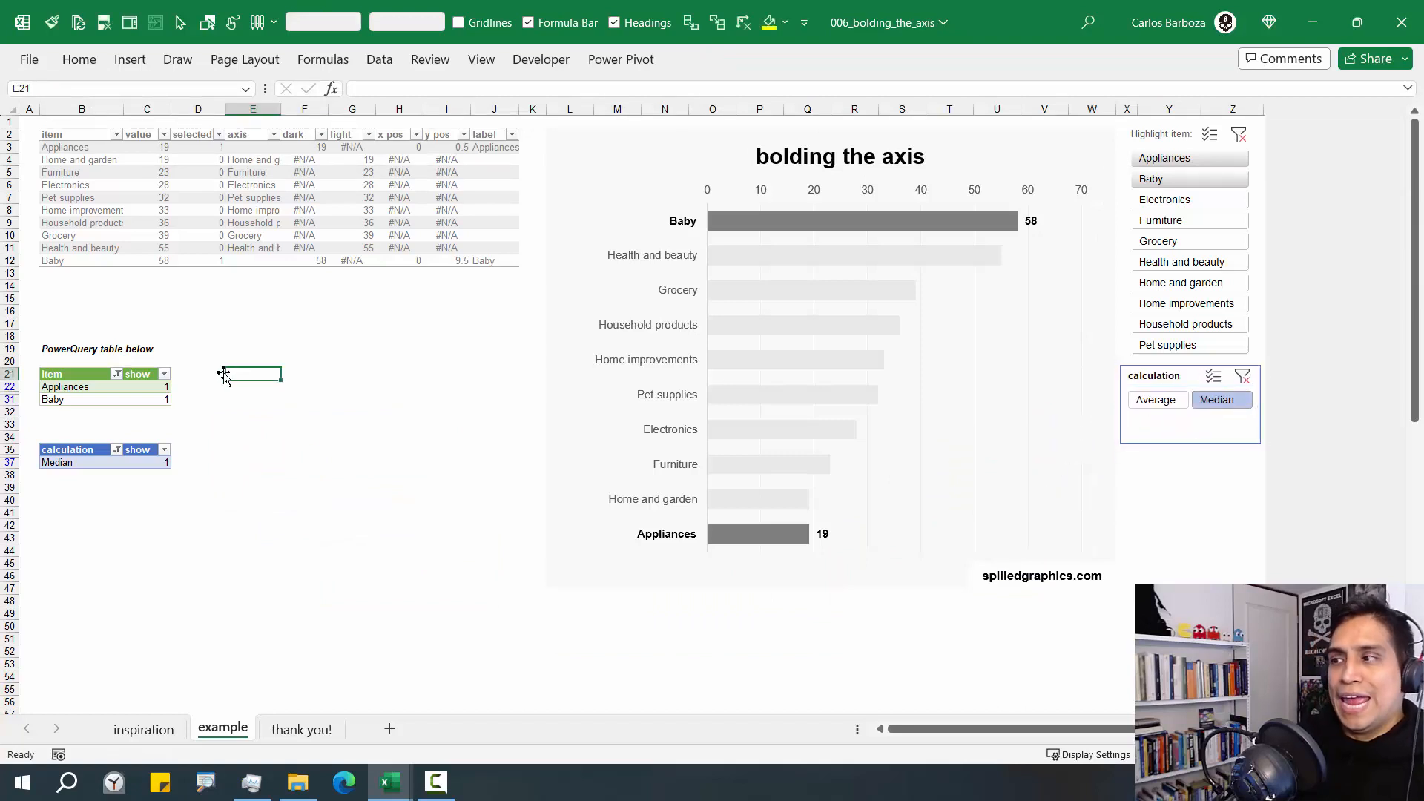
Apply a grey slicer style to the calculation slicer
left_click(1175, 375)
left_click(686, 60)
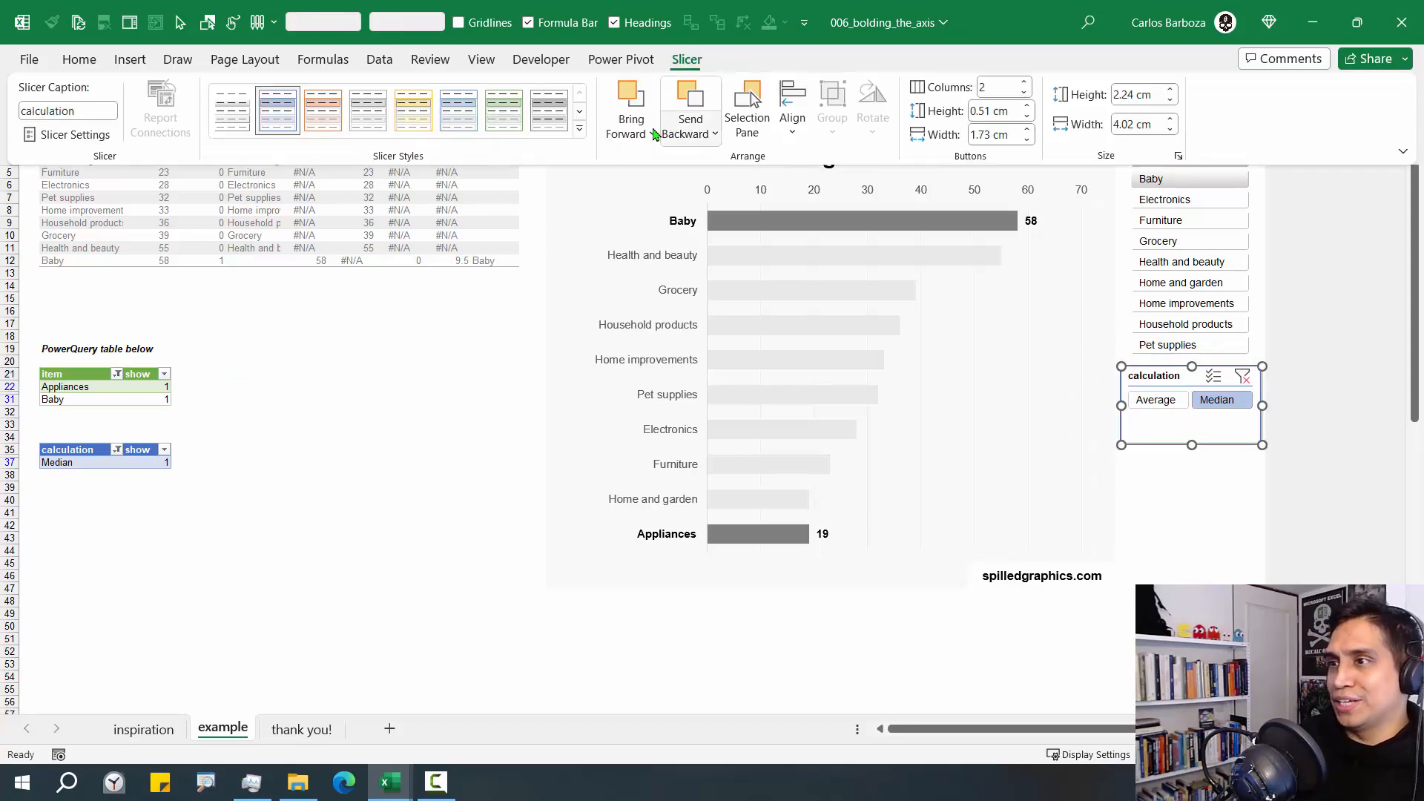
left_click(579, 128)
left_click(323, 222)
left_click(391, 492)
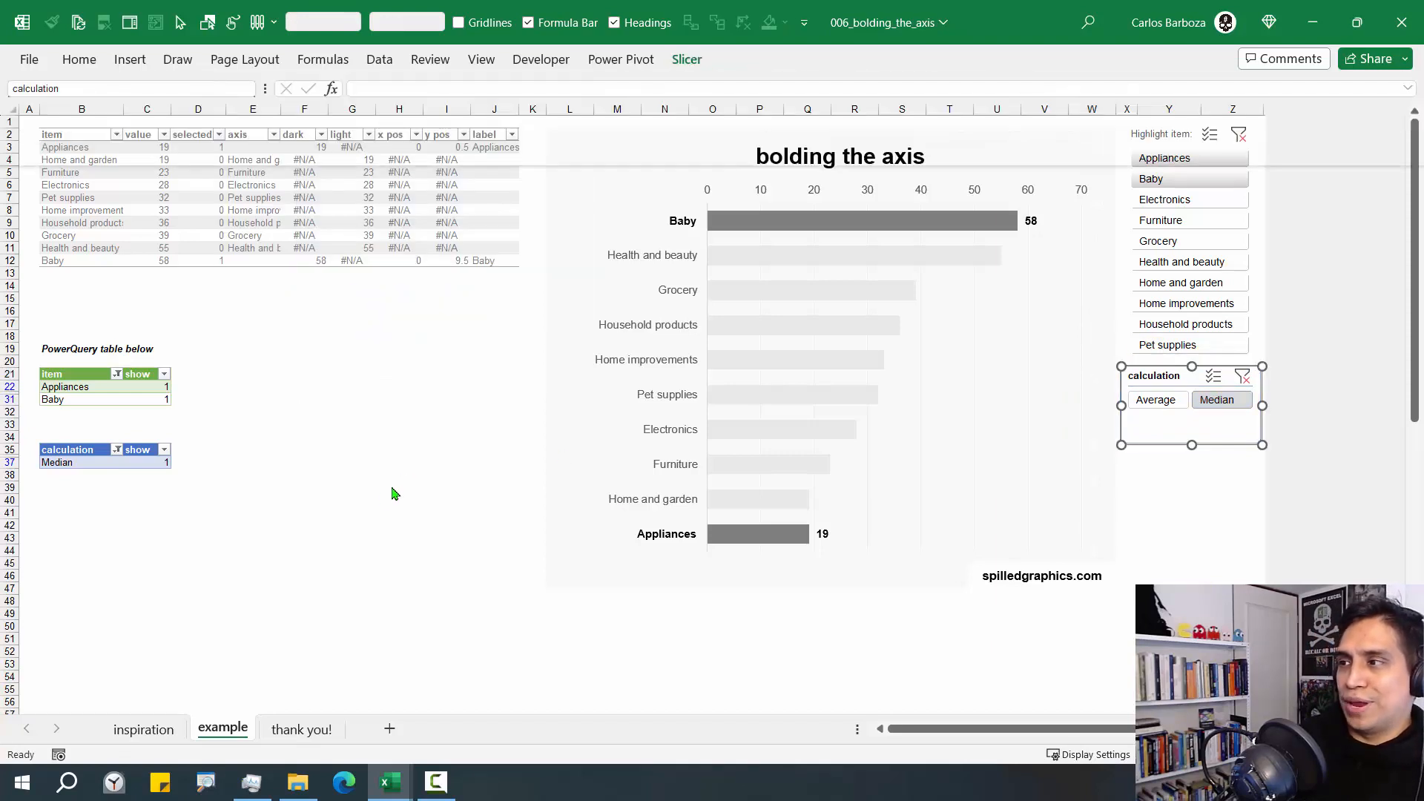
left_click(127, 486)
Enter the headers calculation, x pos and x pos in cells B14, C14 and D14
left_click(64, 288)
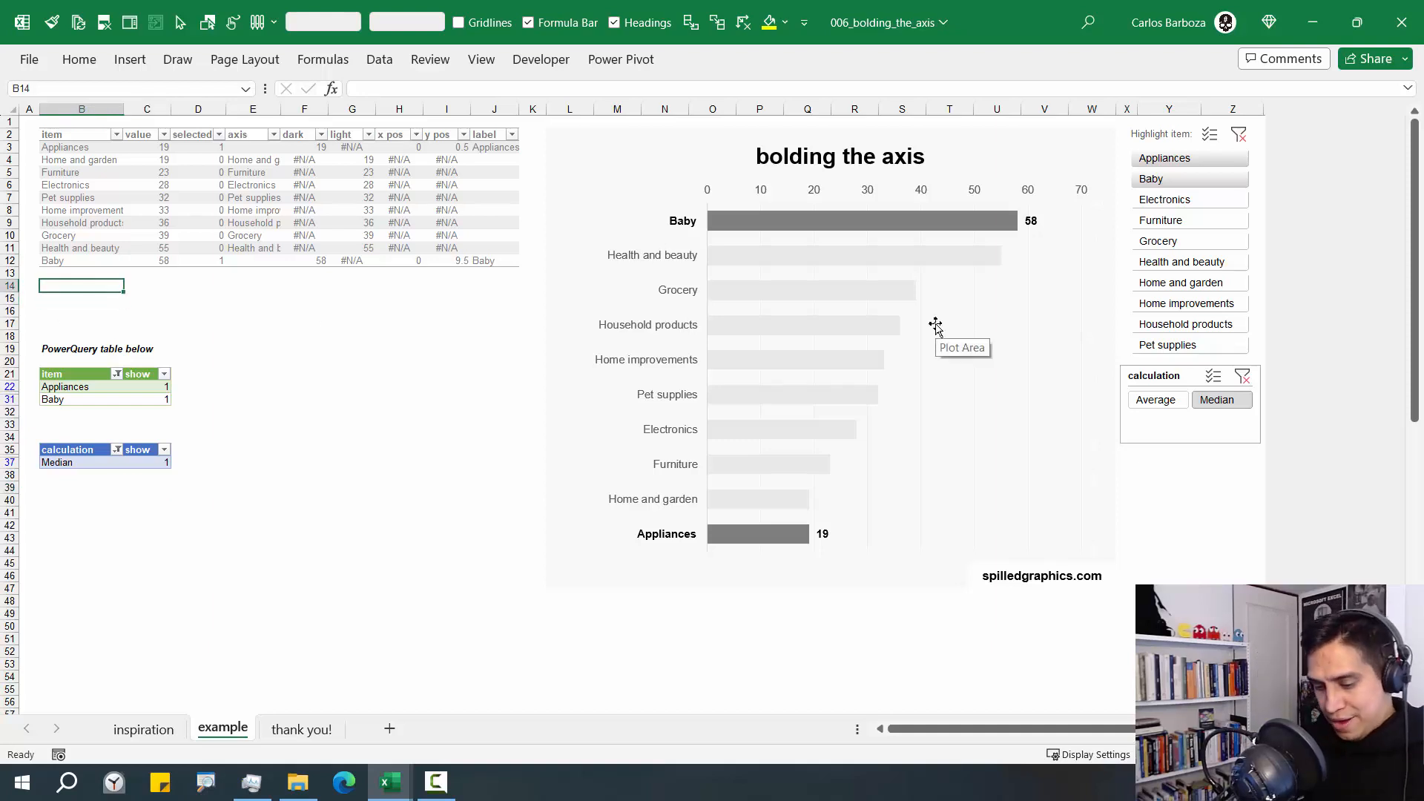
type("calcul")
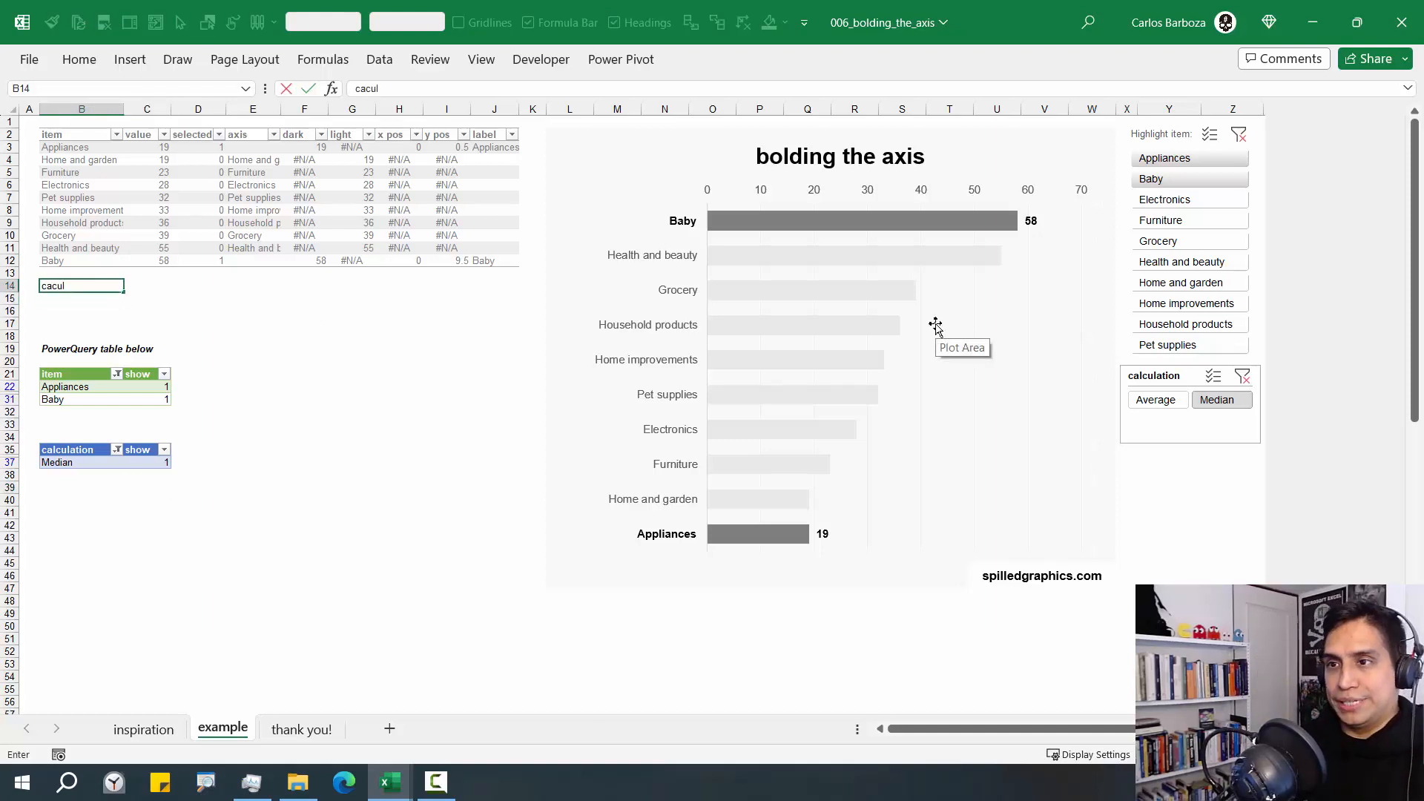
type("a")
key("Escape")
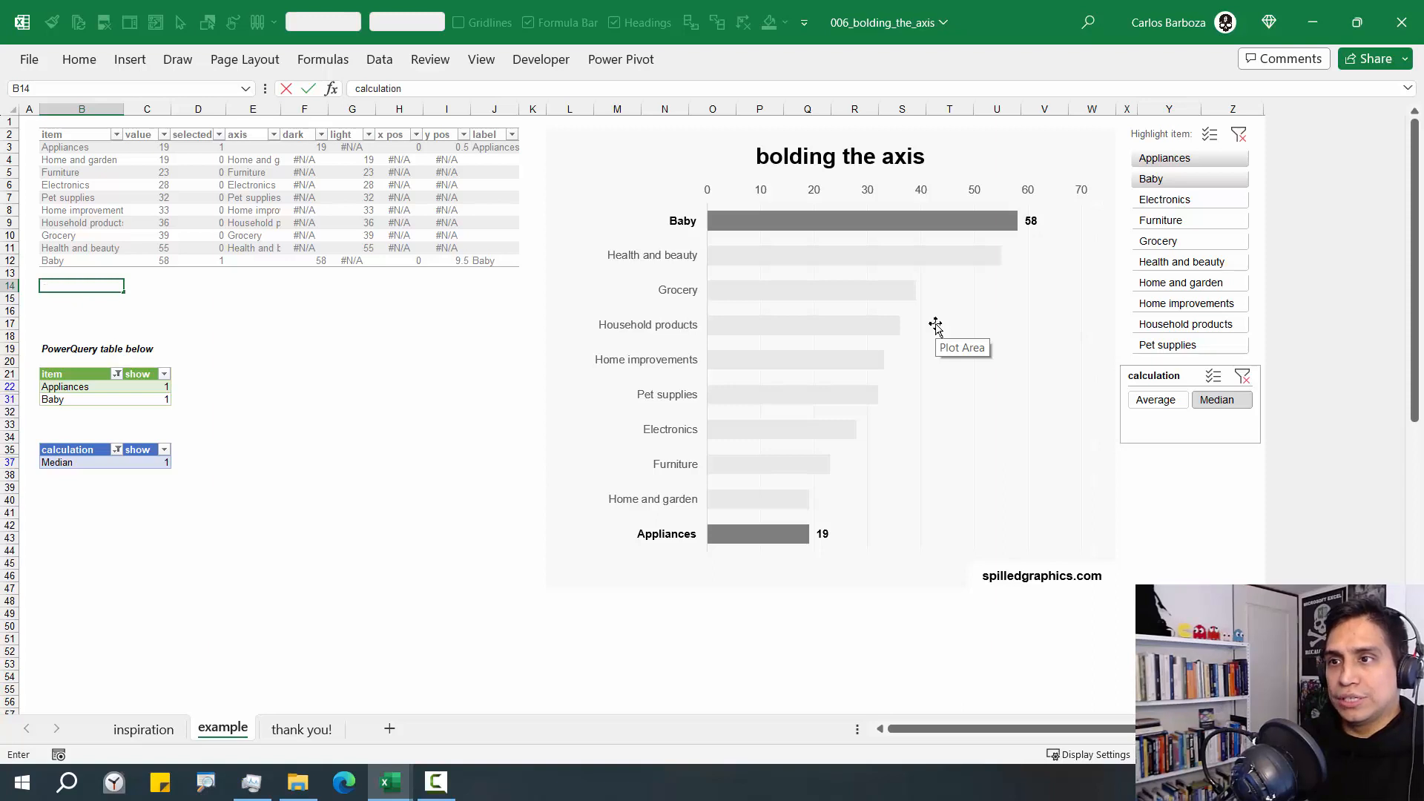
key("Tab")
type("x")
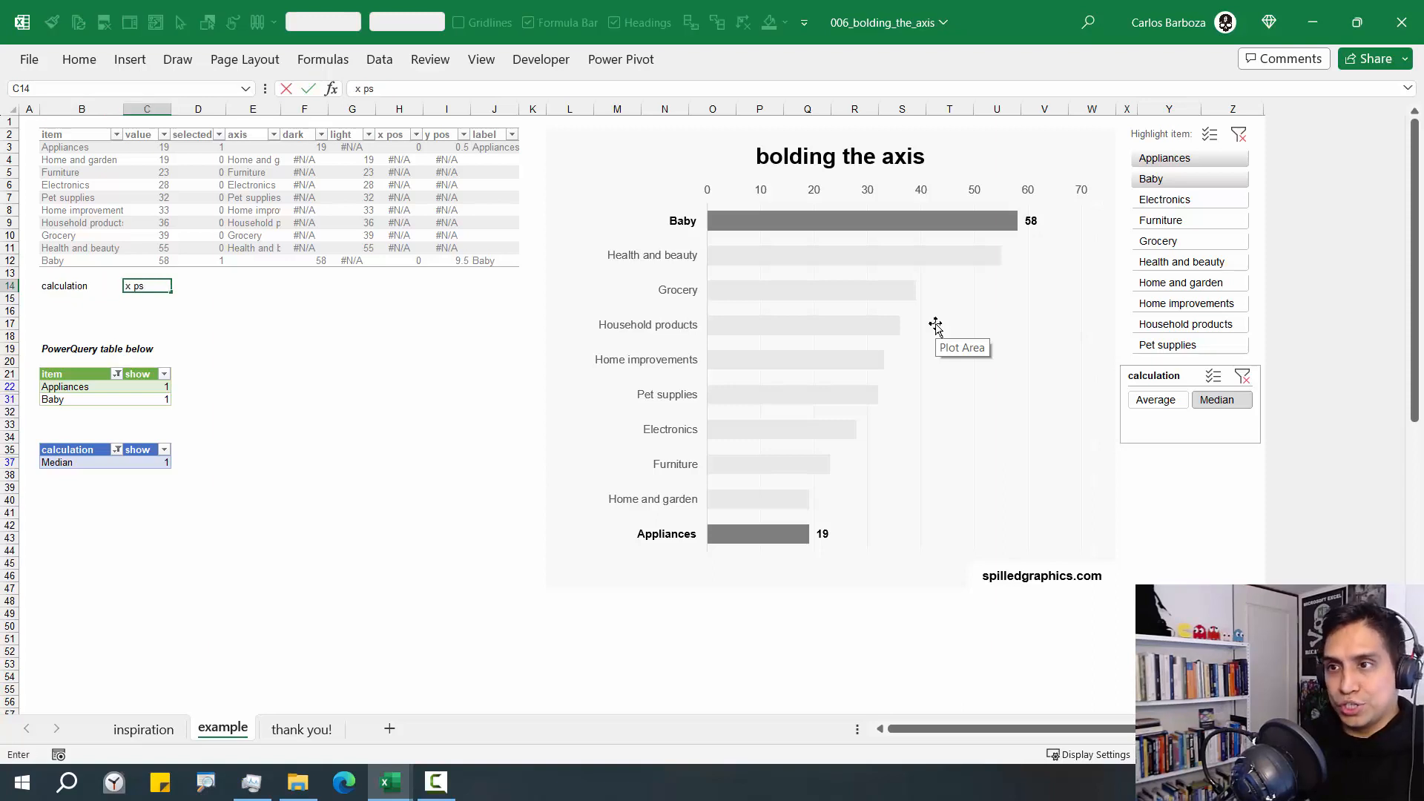
key("Tab")
type("x")
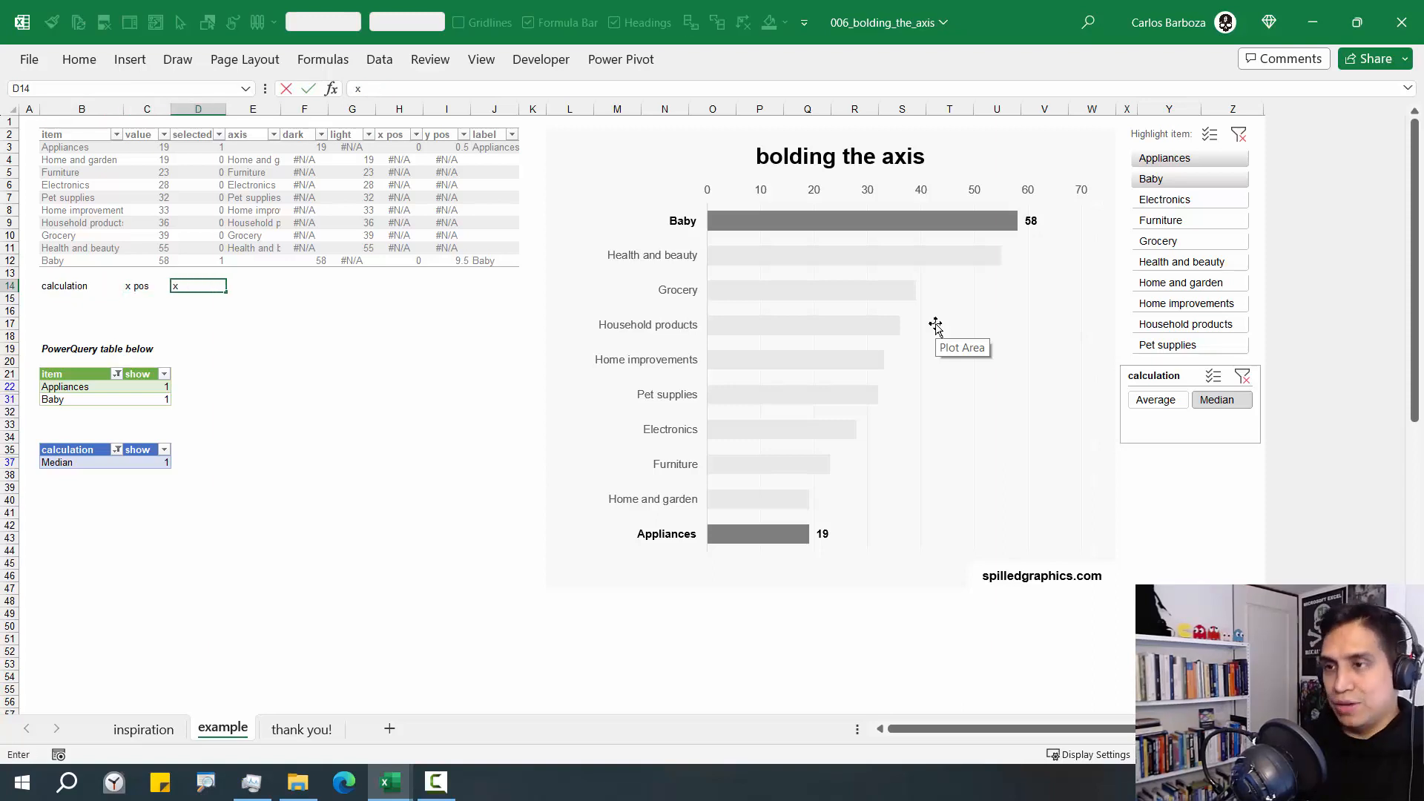
type(" pos")
key("Return")
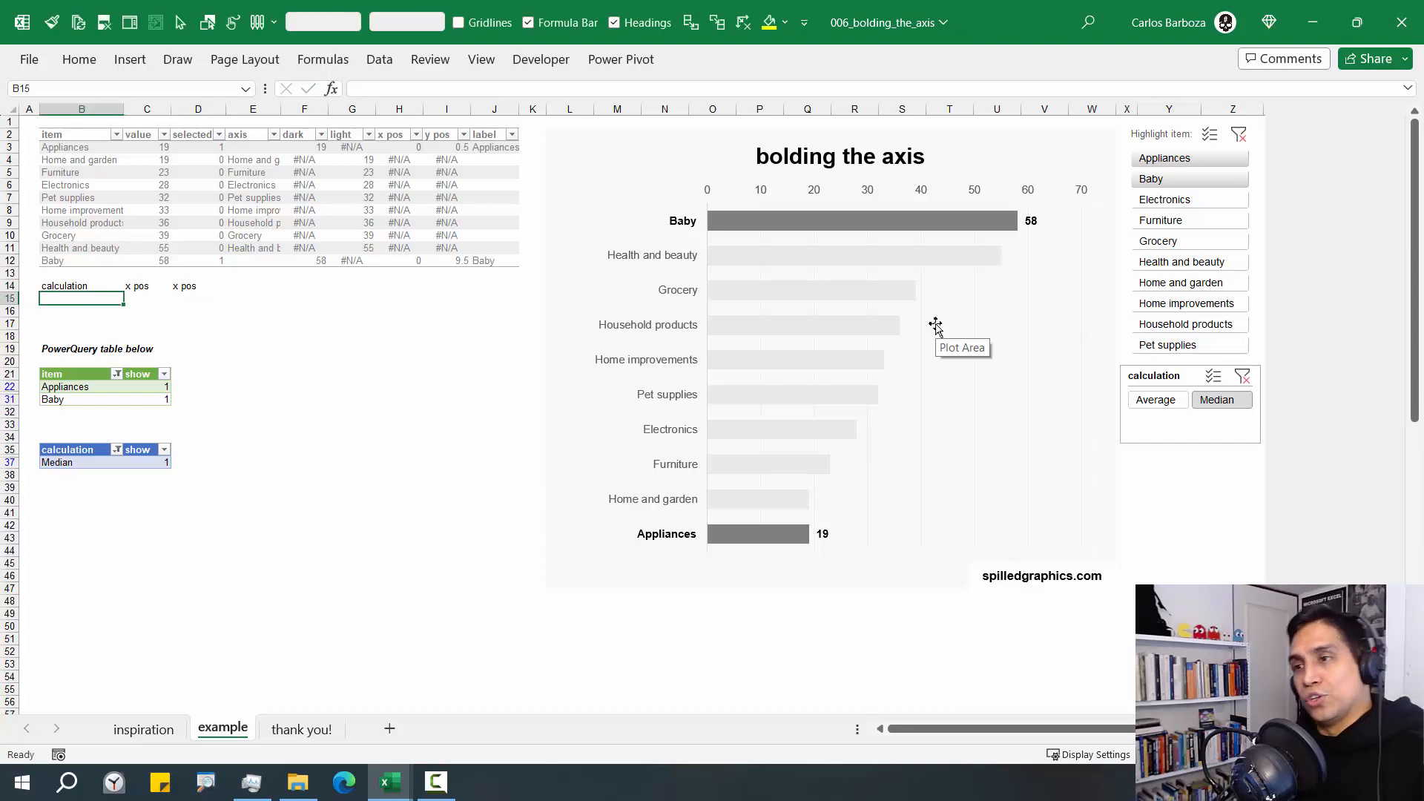
Start an INDEX formula in B15 with Table2[calculation] as its array
type("= INDEX(")
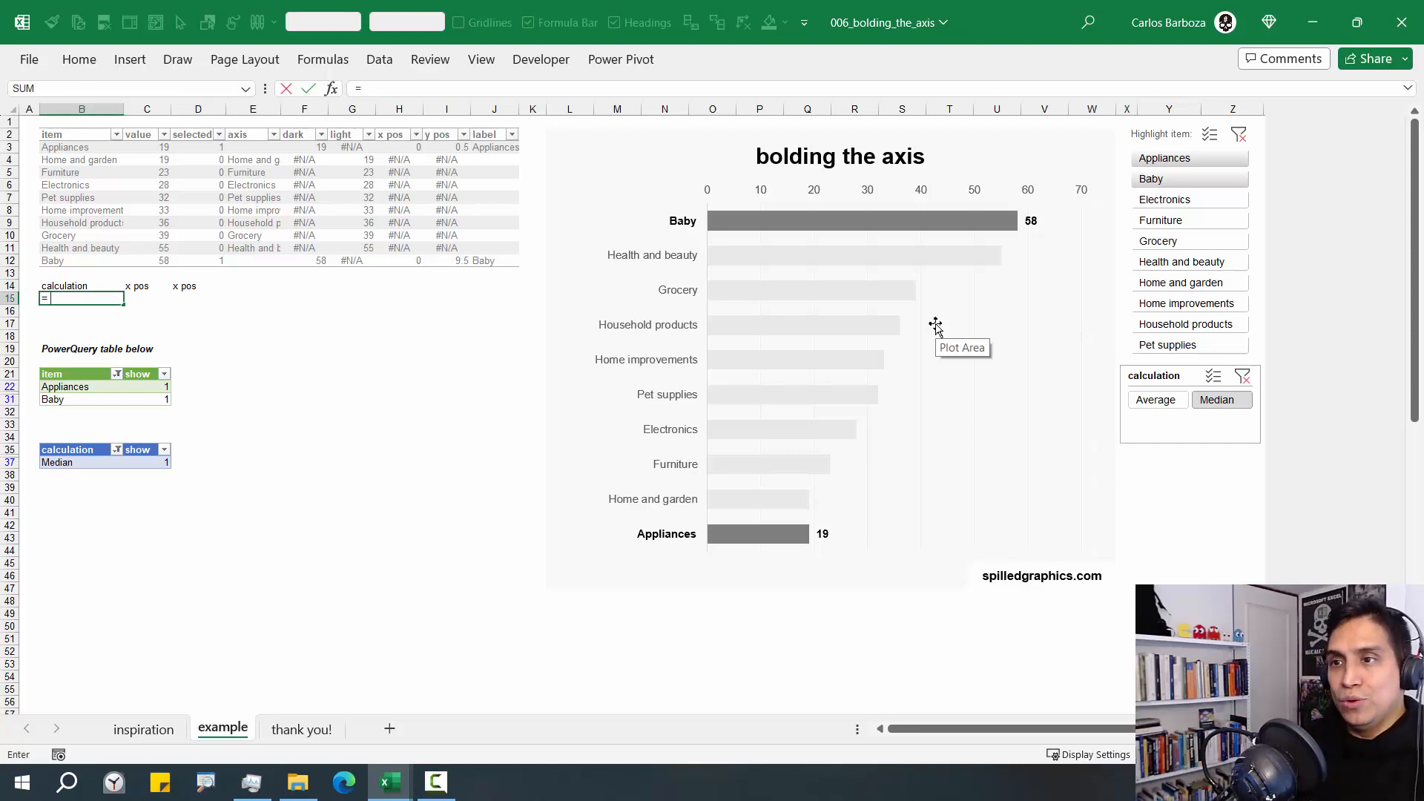
key("Down")
key("Down")
key("Down")
key("Down")
key("Down")
key("Down")
key("Down")
key("Down")
key("Down")
key("Down")
key("Down")
key("Down")
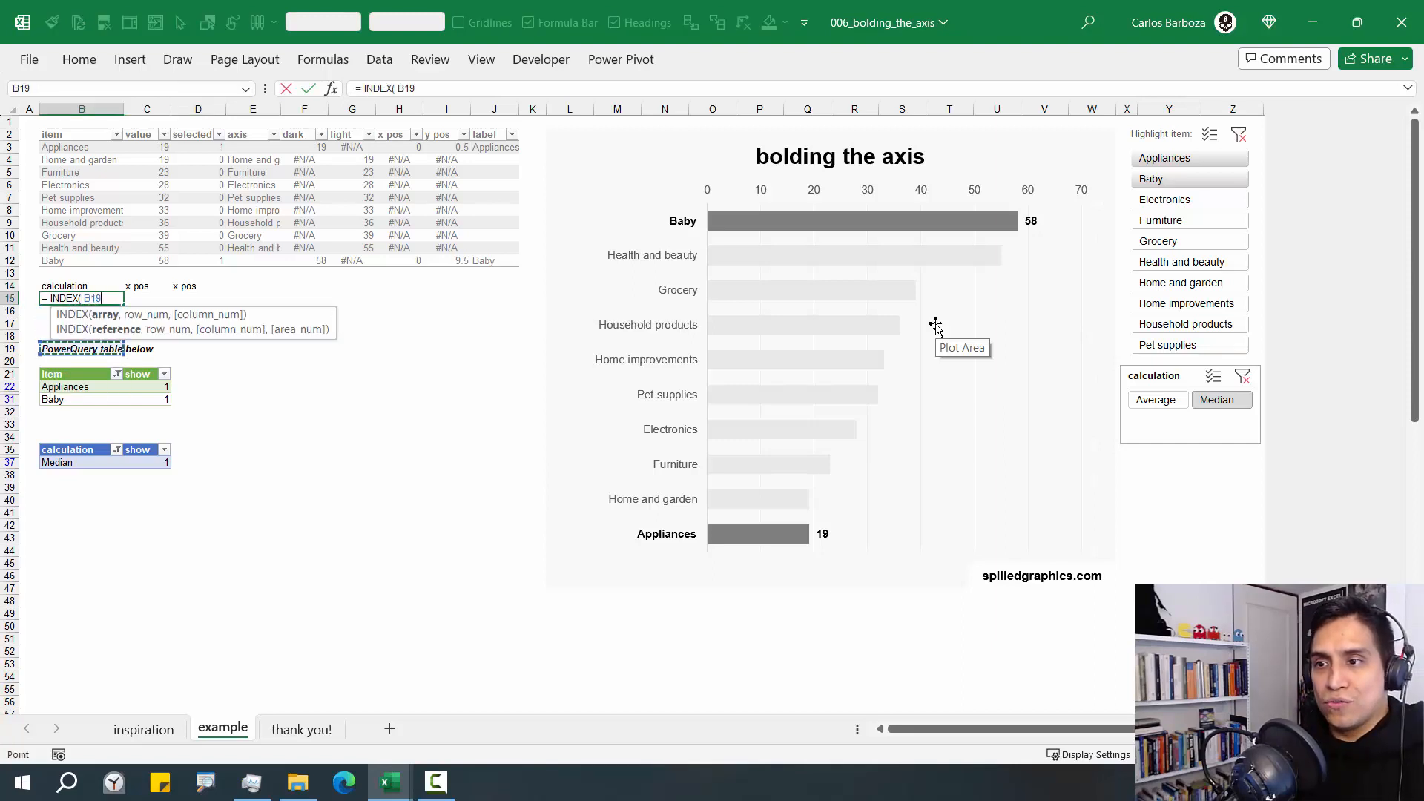
key("Down")
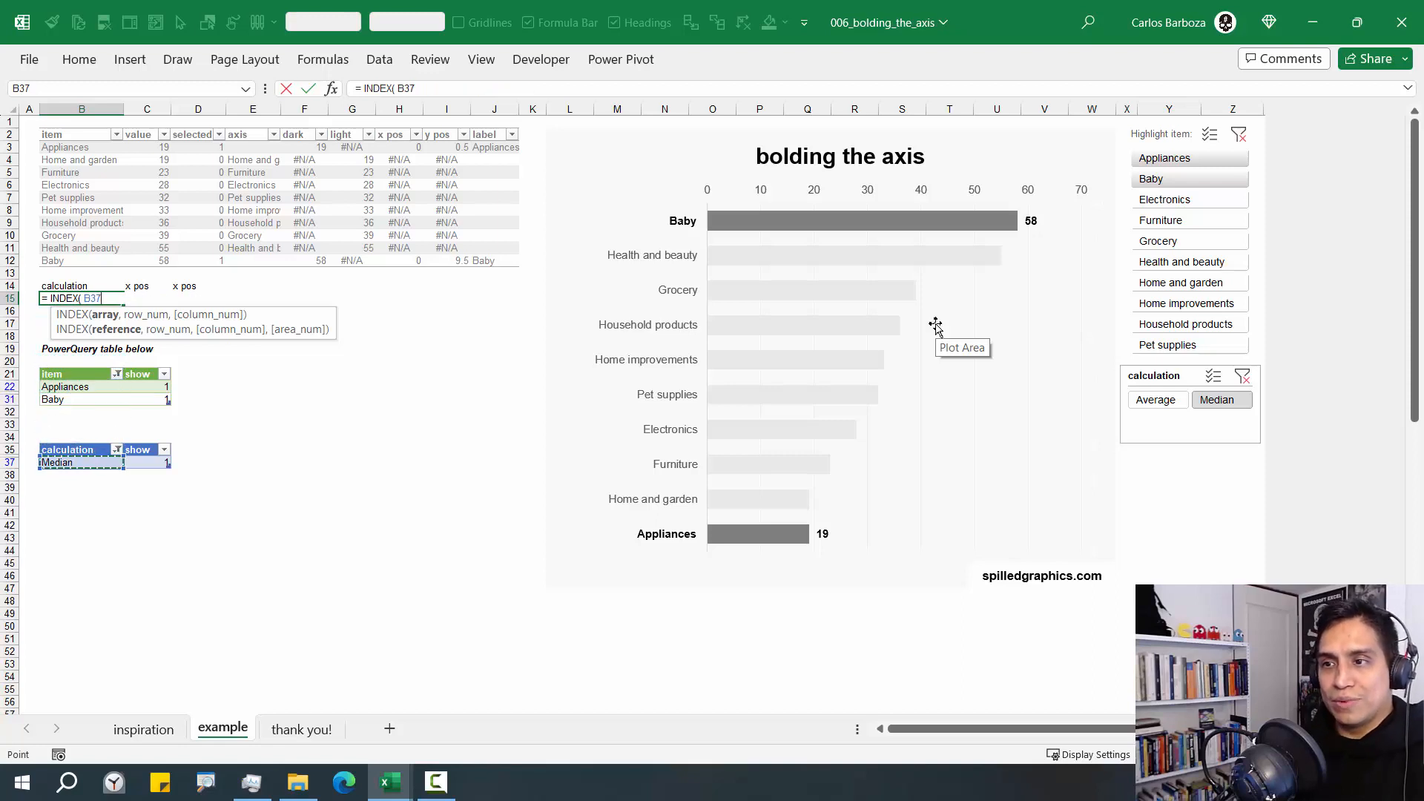
key("ctrl+space")
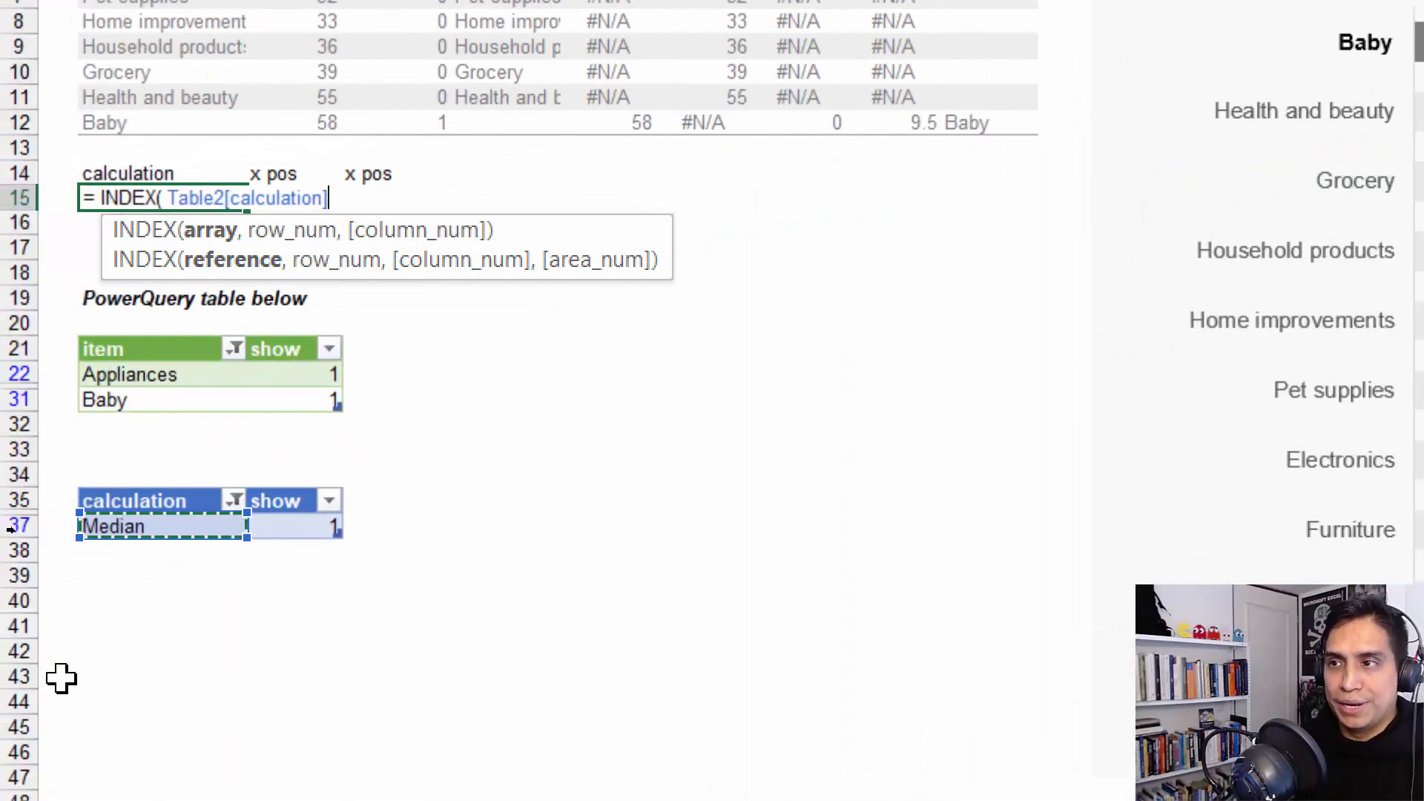
type(",")
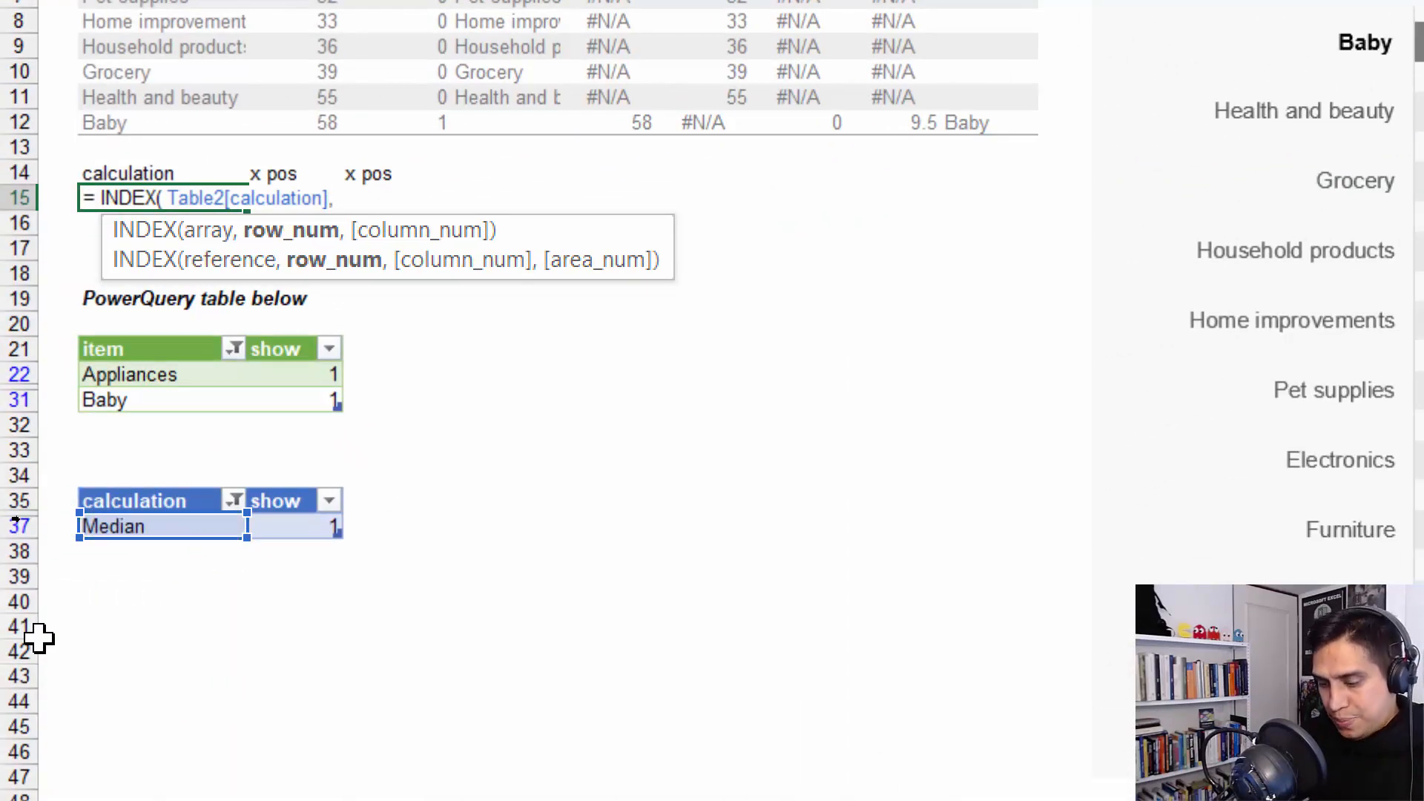
type(" Ma")
Complete the B15 formula with MATCH( 1, Table2[show], 0 ) as the row number and enter it
key("Down")
key("Down")
key("Tab")
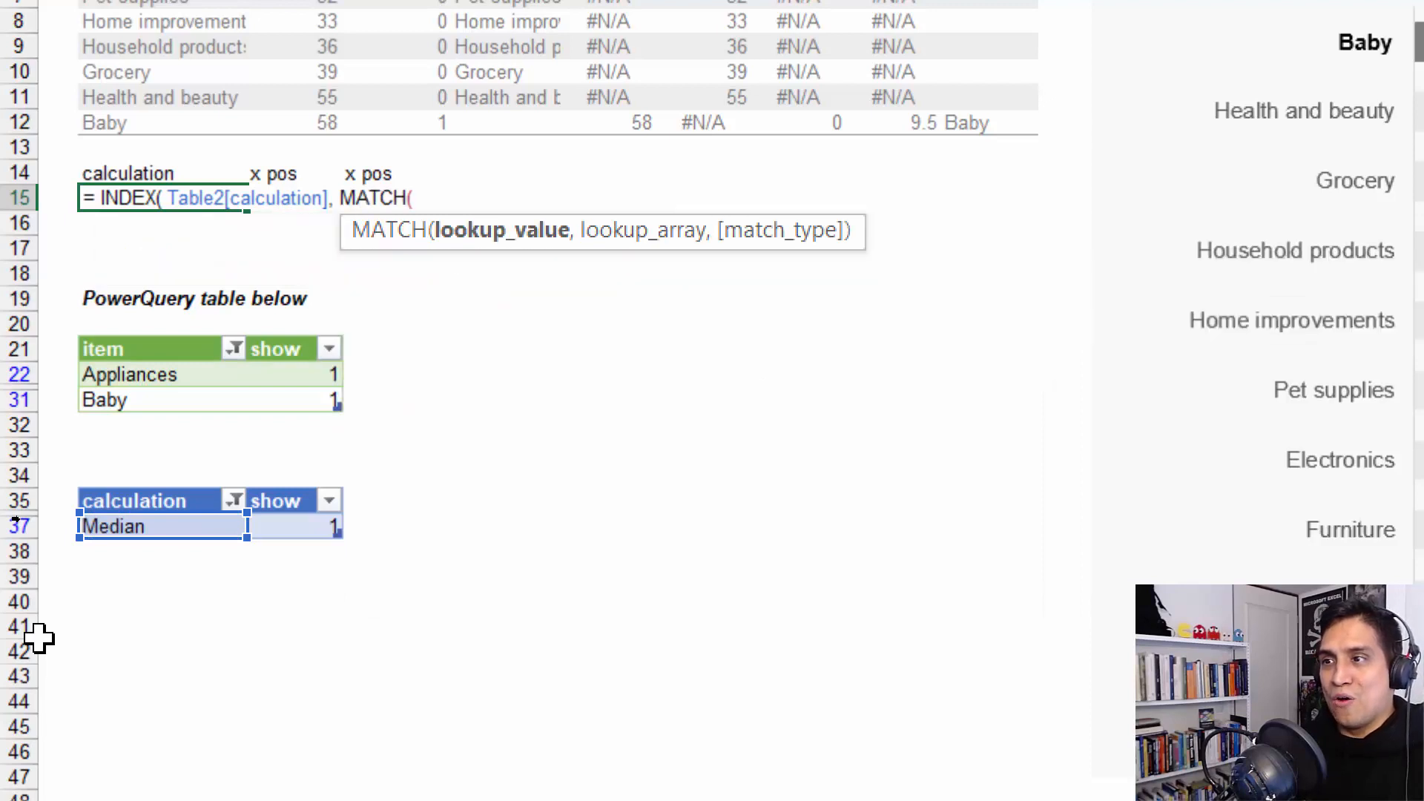
type("1,")
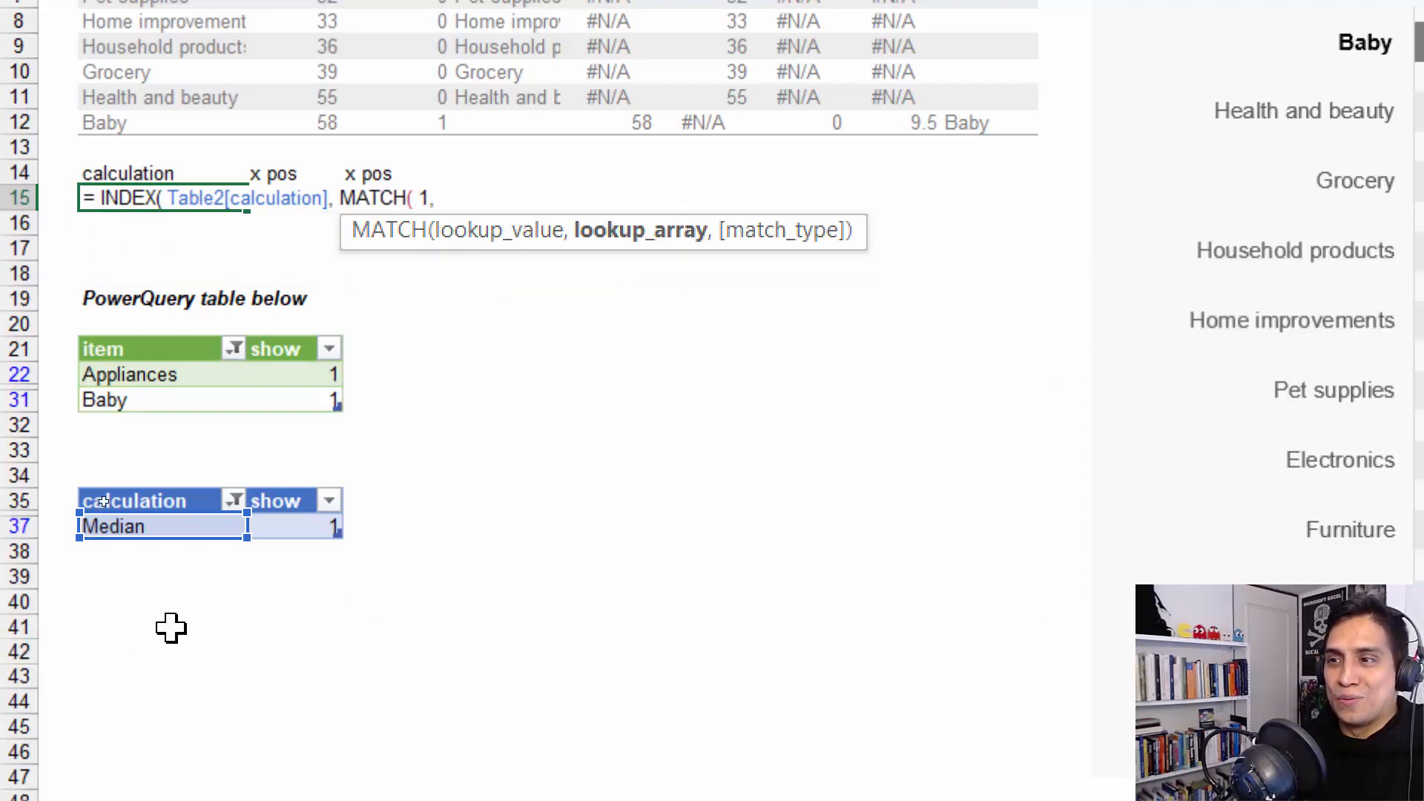
left_click(298, 524)
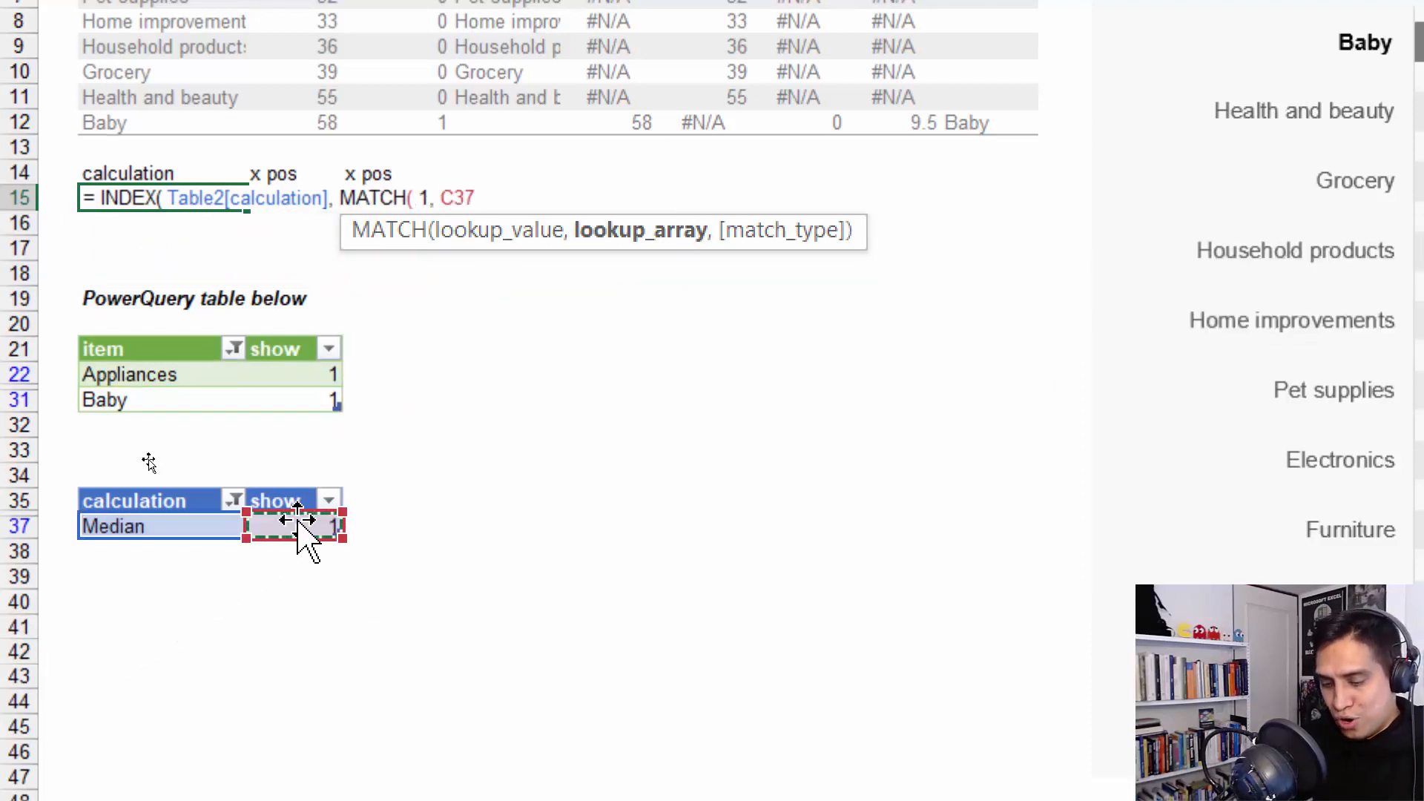
left_click(296, 520)
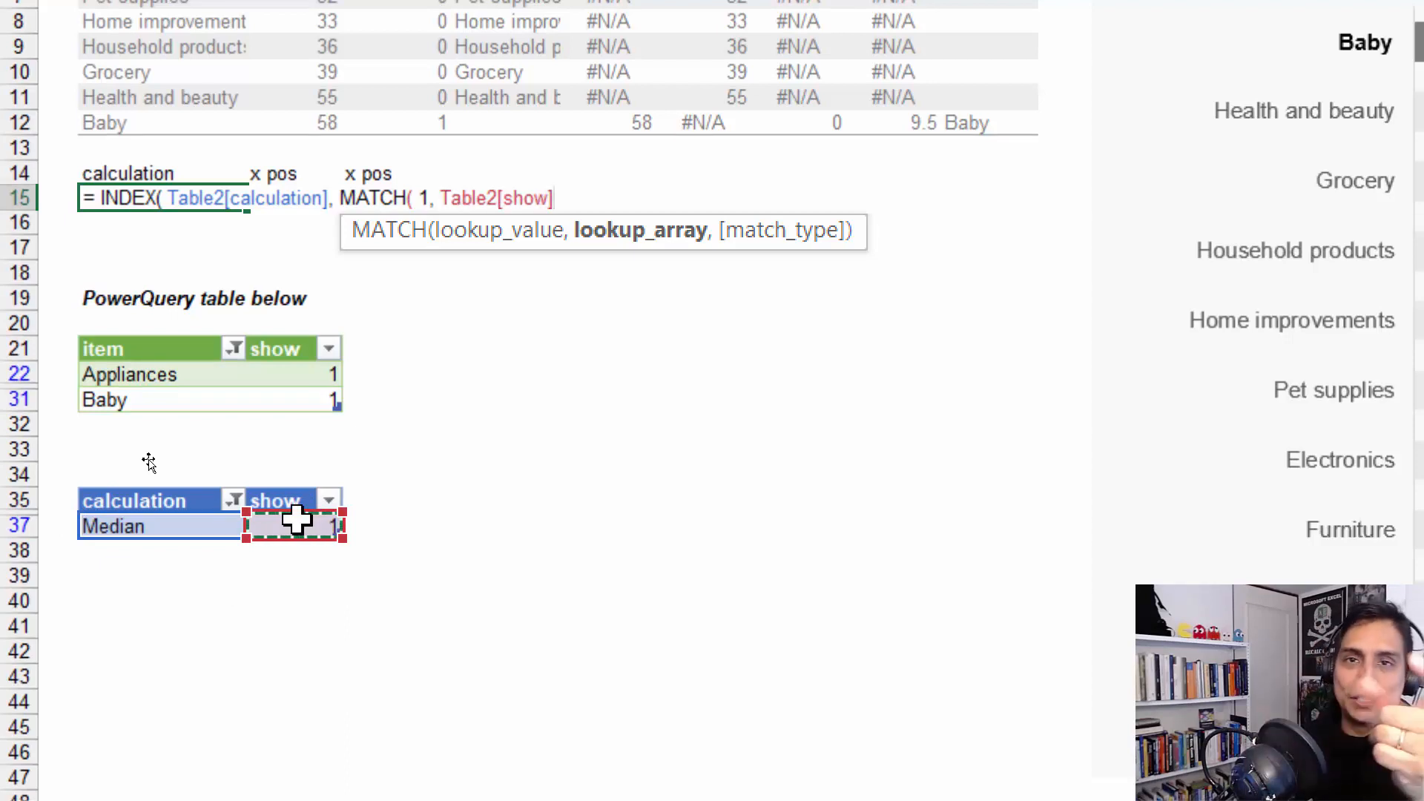
type(",")
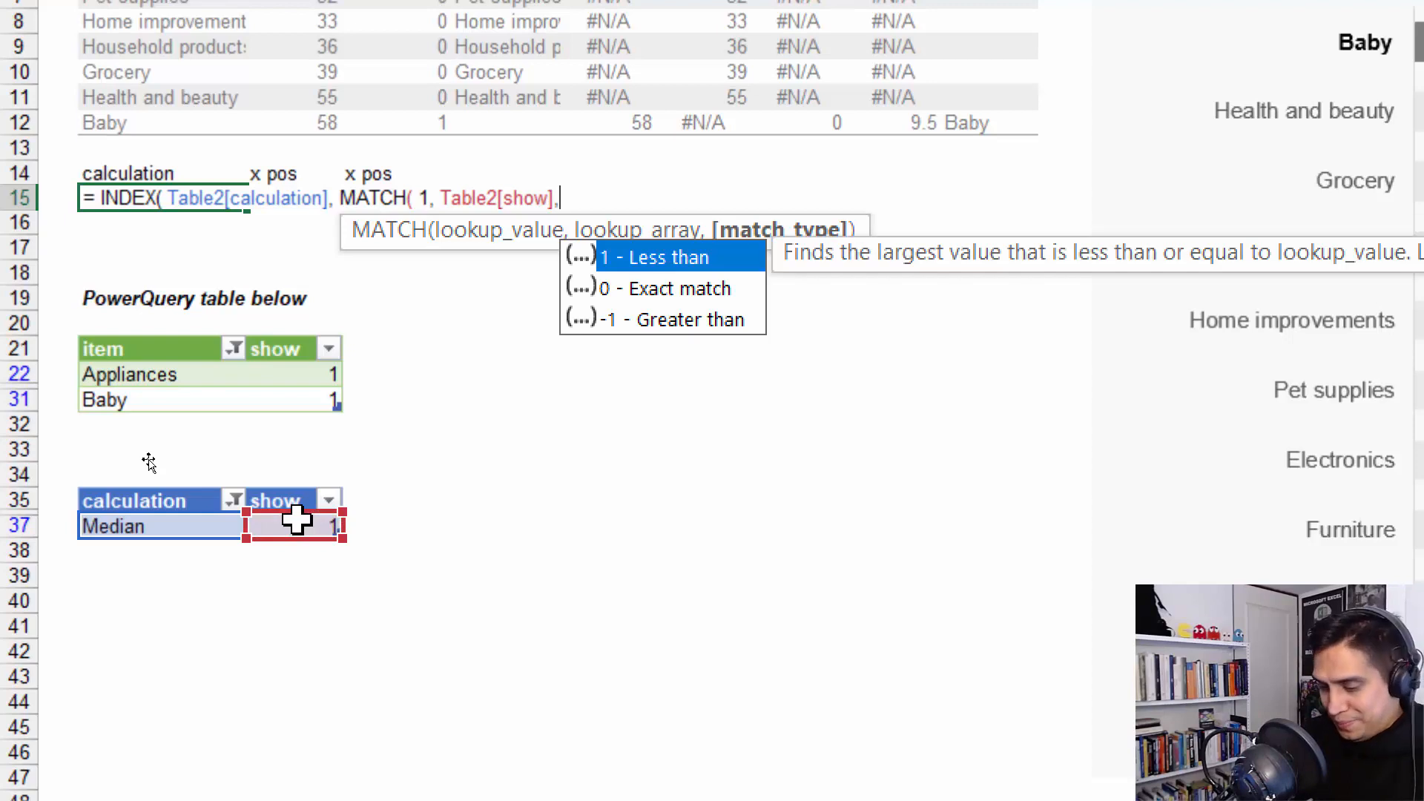
type(" 0 ) ")
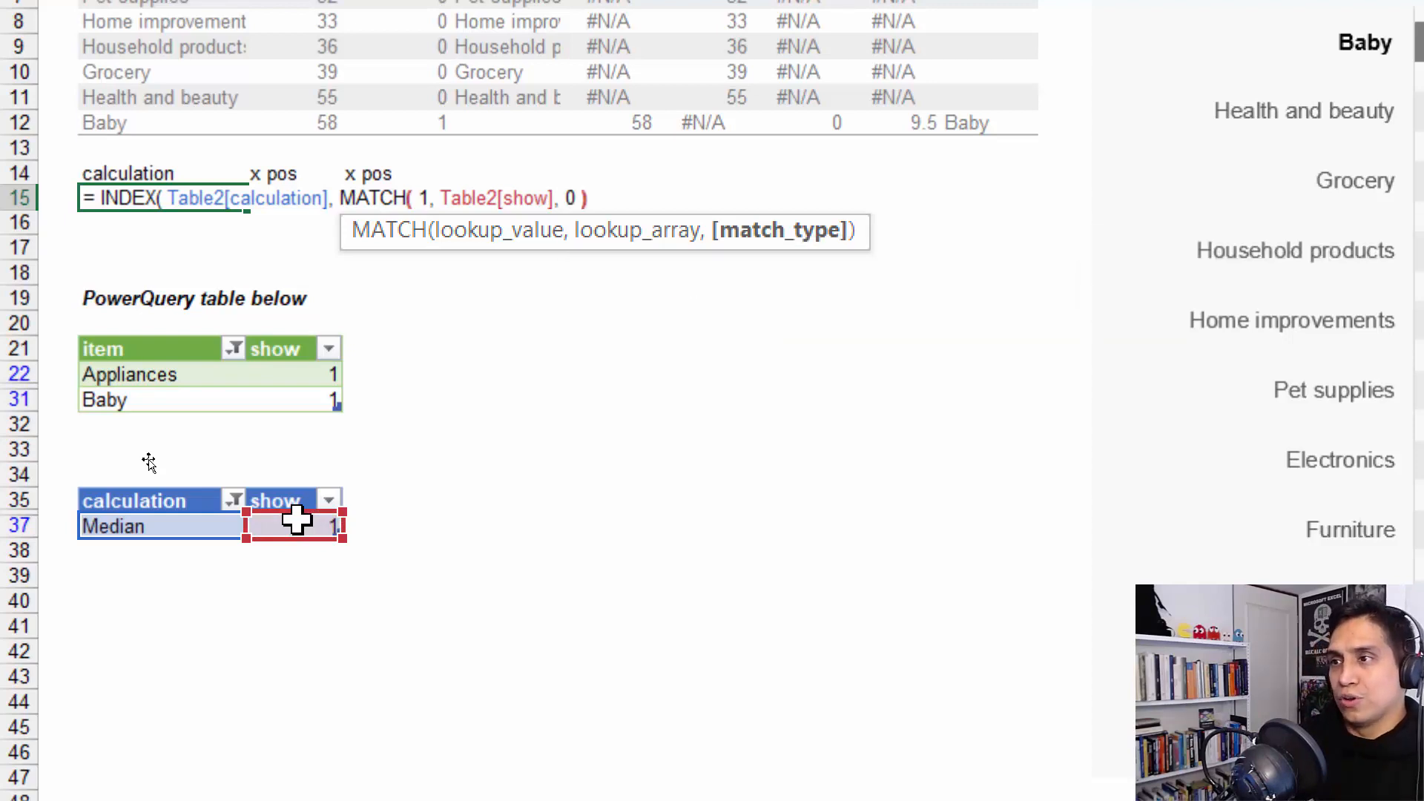
type(")")
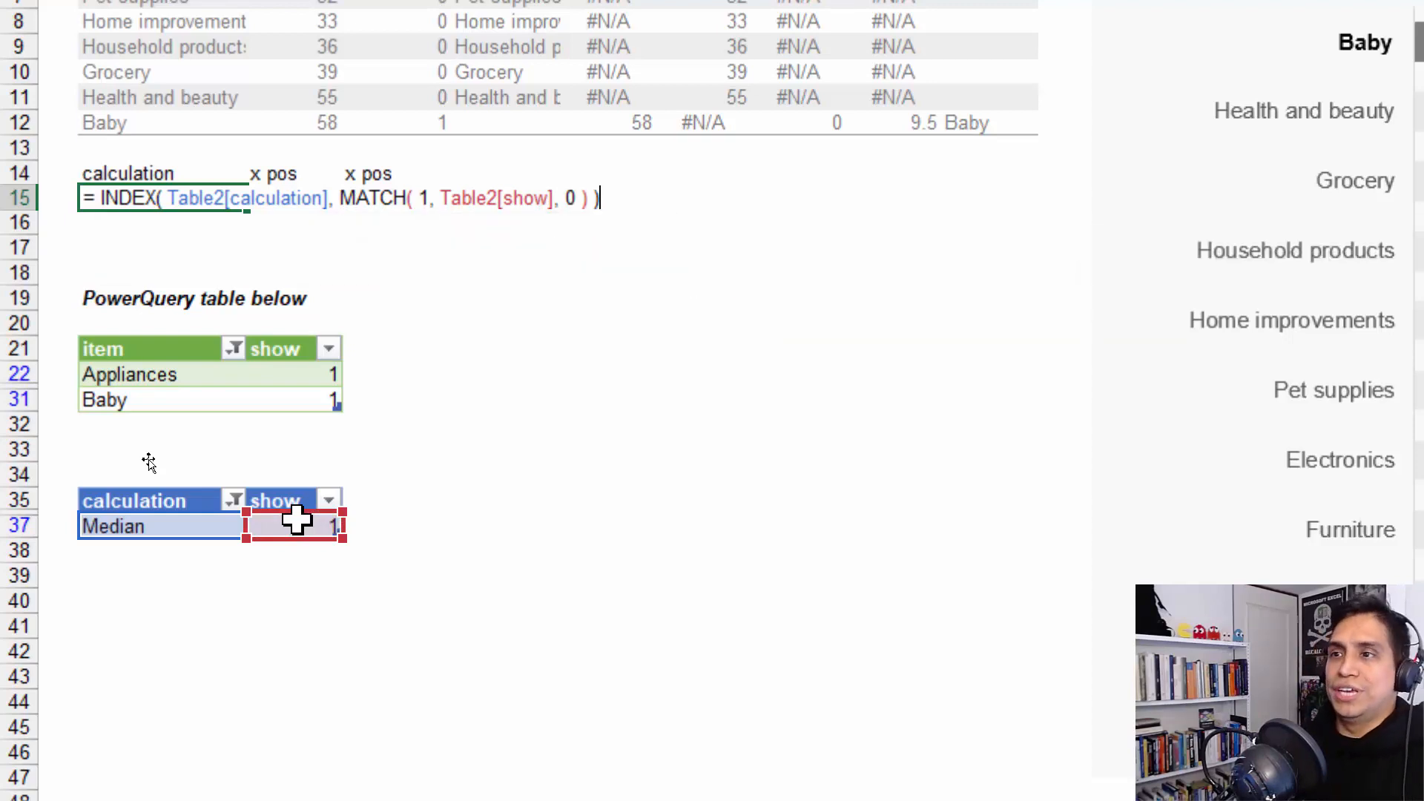
key("ctrl+Return")
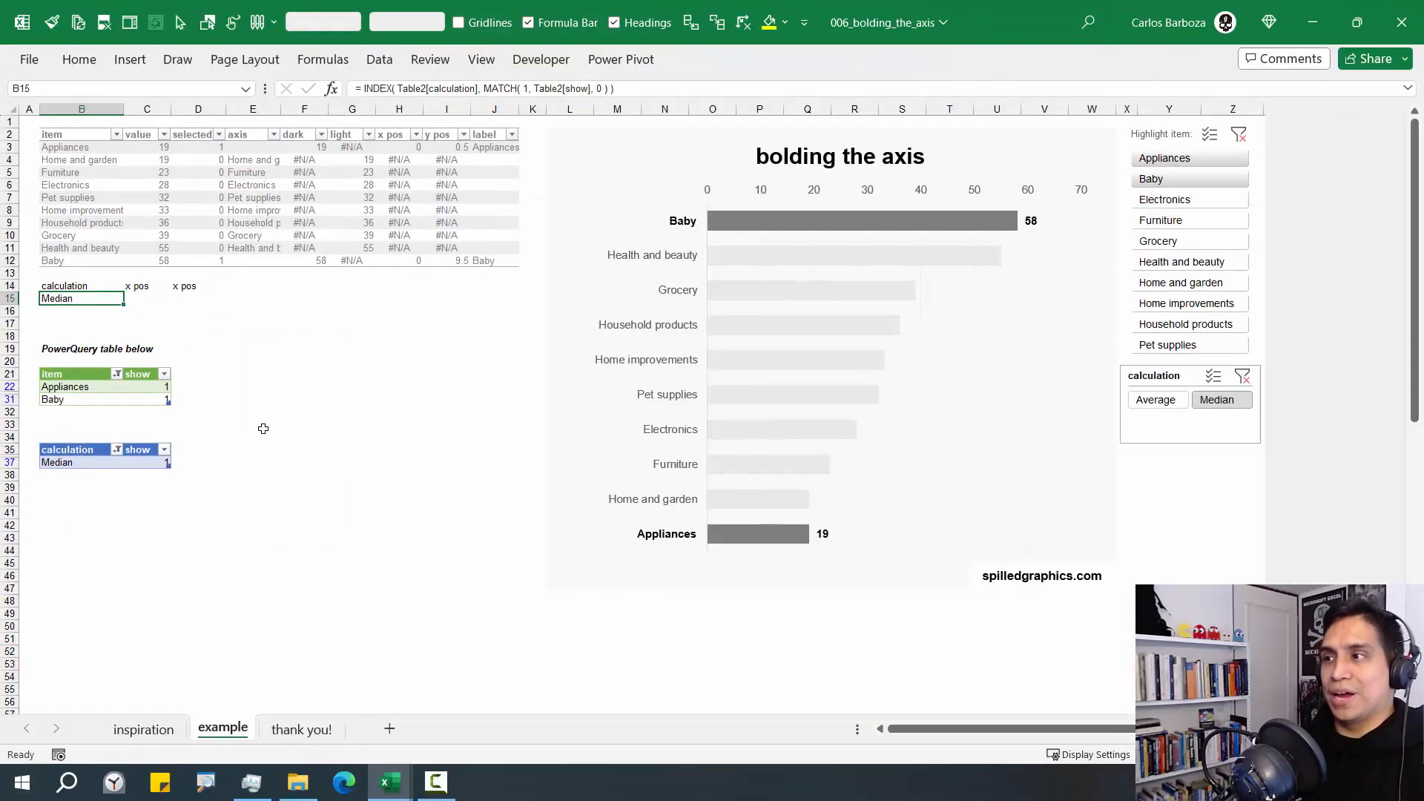
Try both calculation slicer options beside the tables, return the slicer below the Highlight item slicer, and leave it set to Average
left_click_drag(1158, 374, 229, 329)
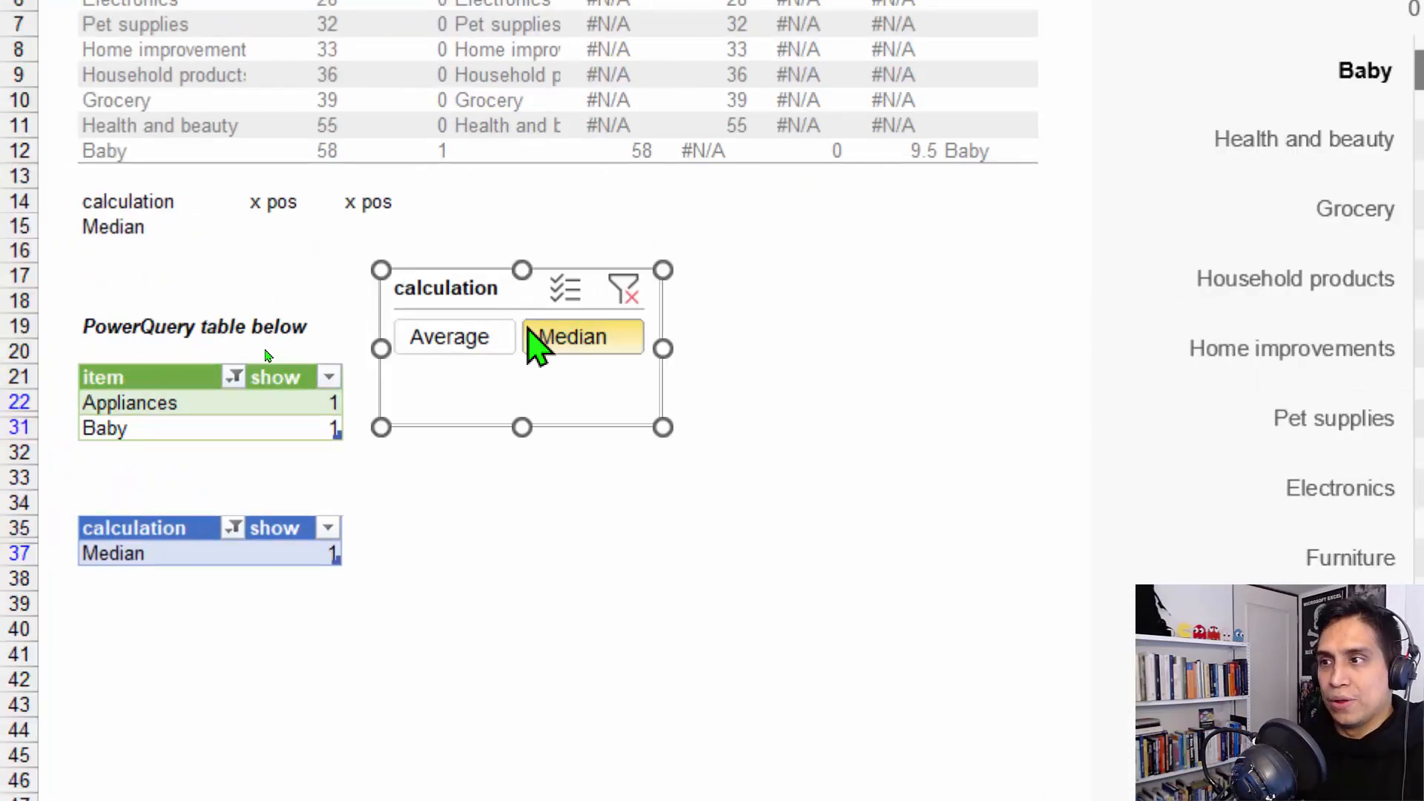
left_click(476, 342)
left_click(568, 338)
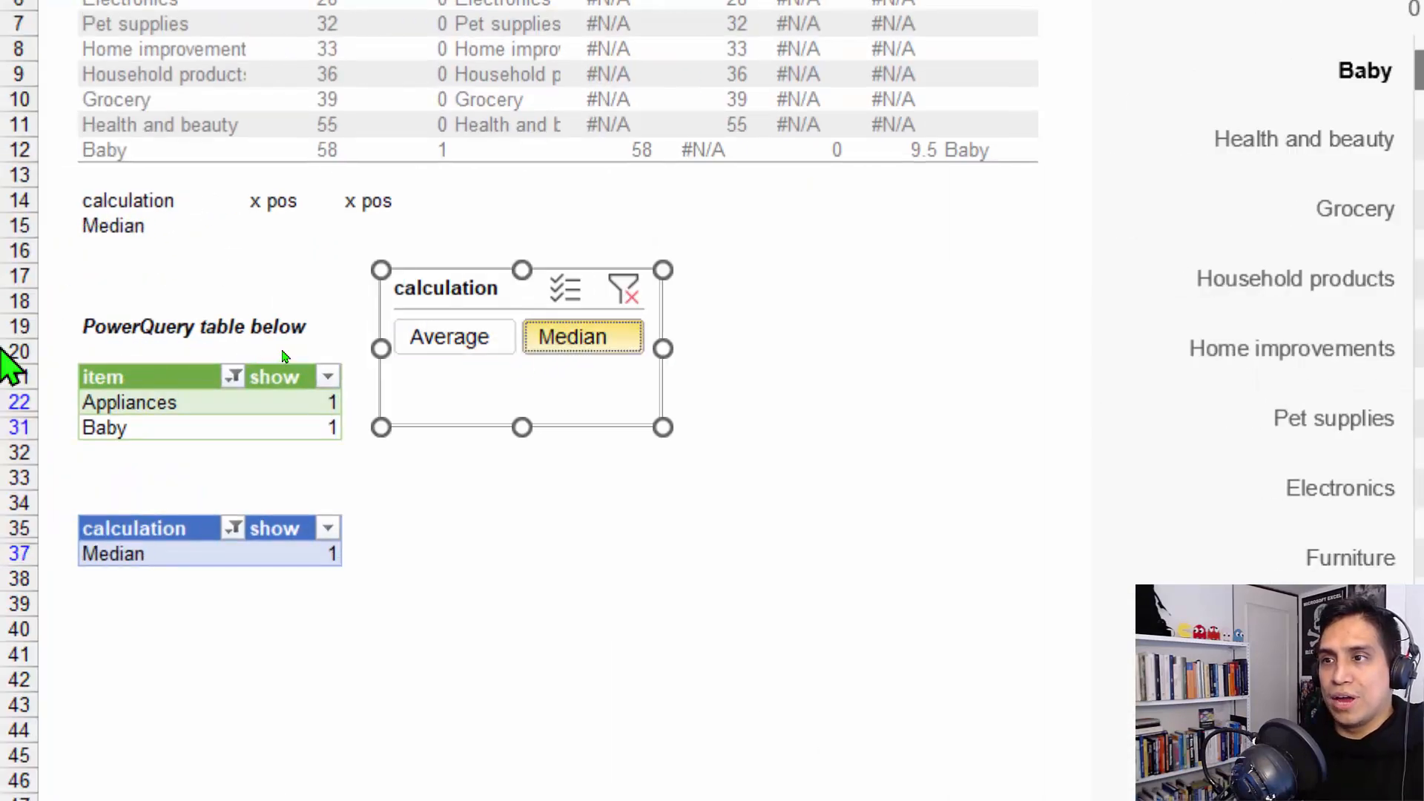
left_click(499, 342)
left_click(586, 343)
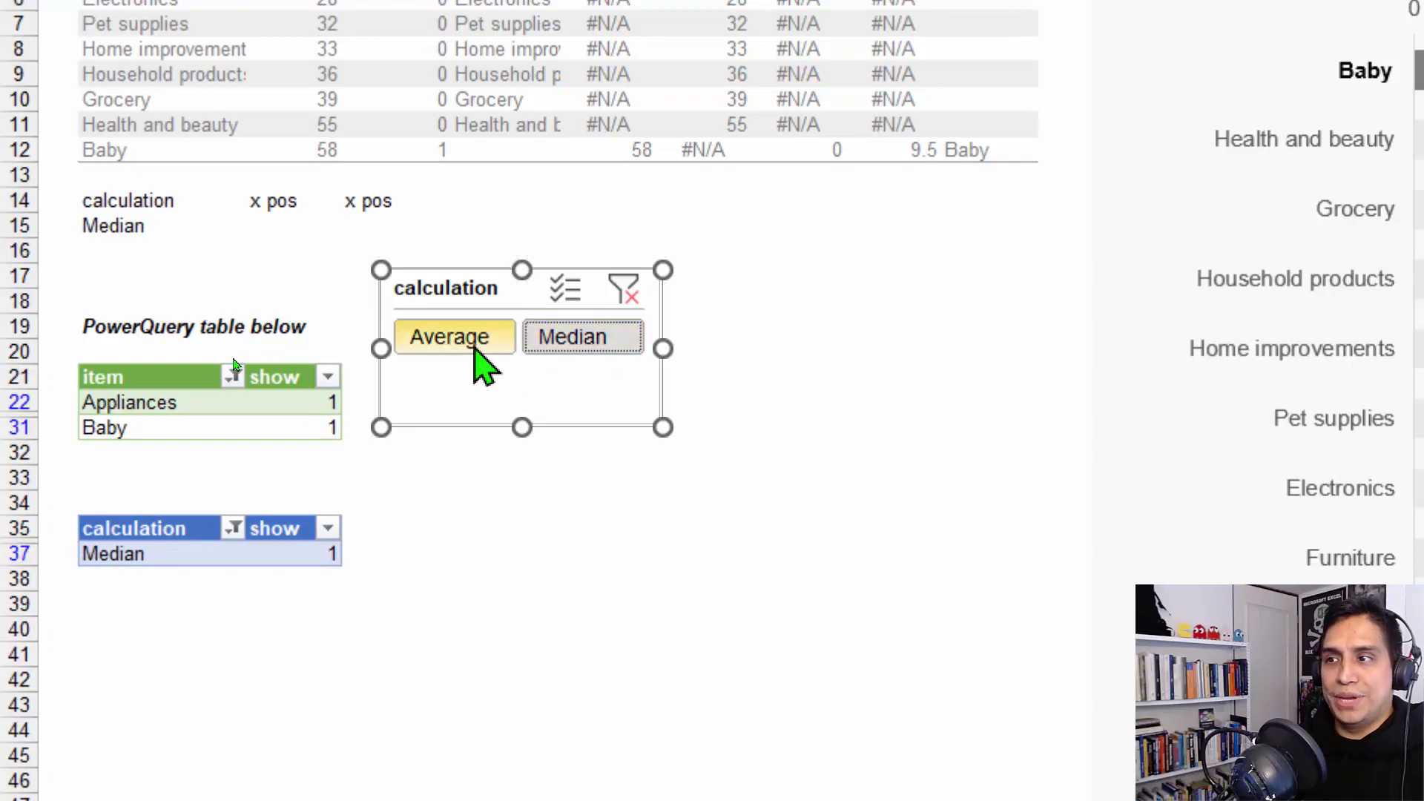
left_click(478, 343)
left_click(608, 339)
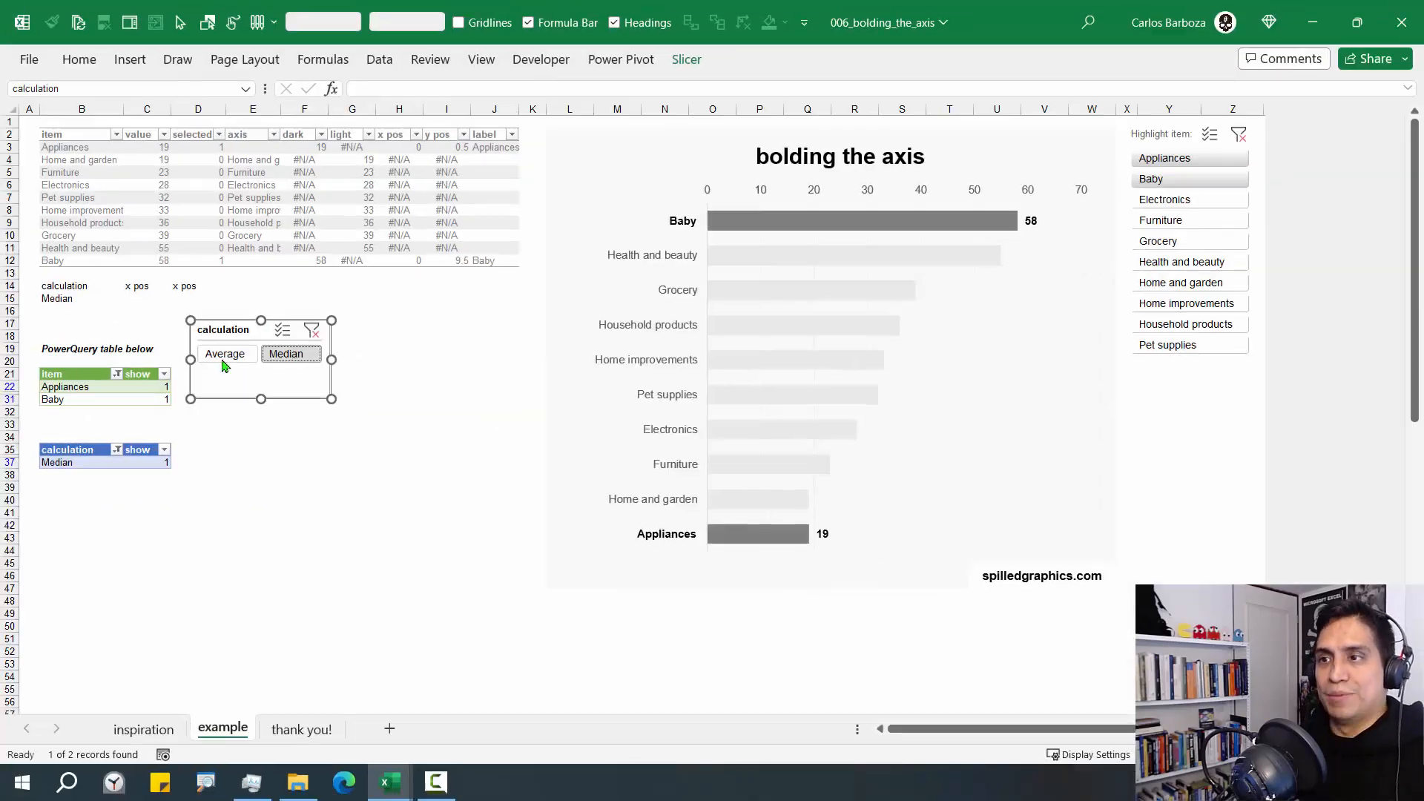
left_click_drag(247, 336, 1179, 381)
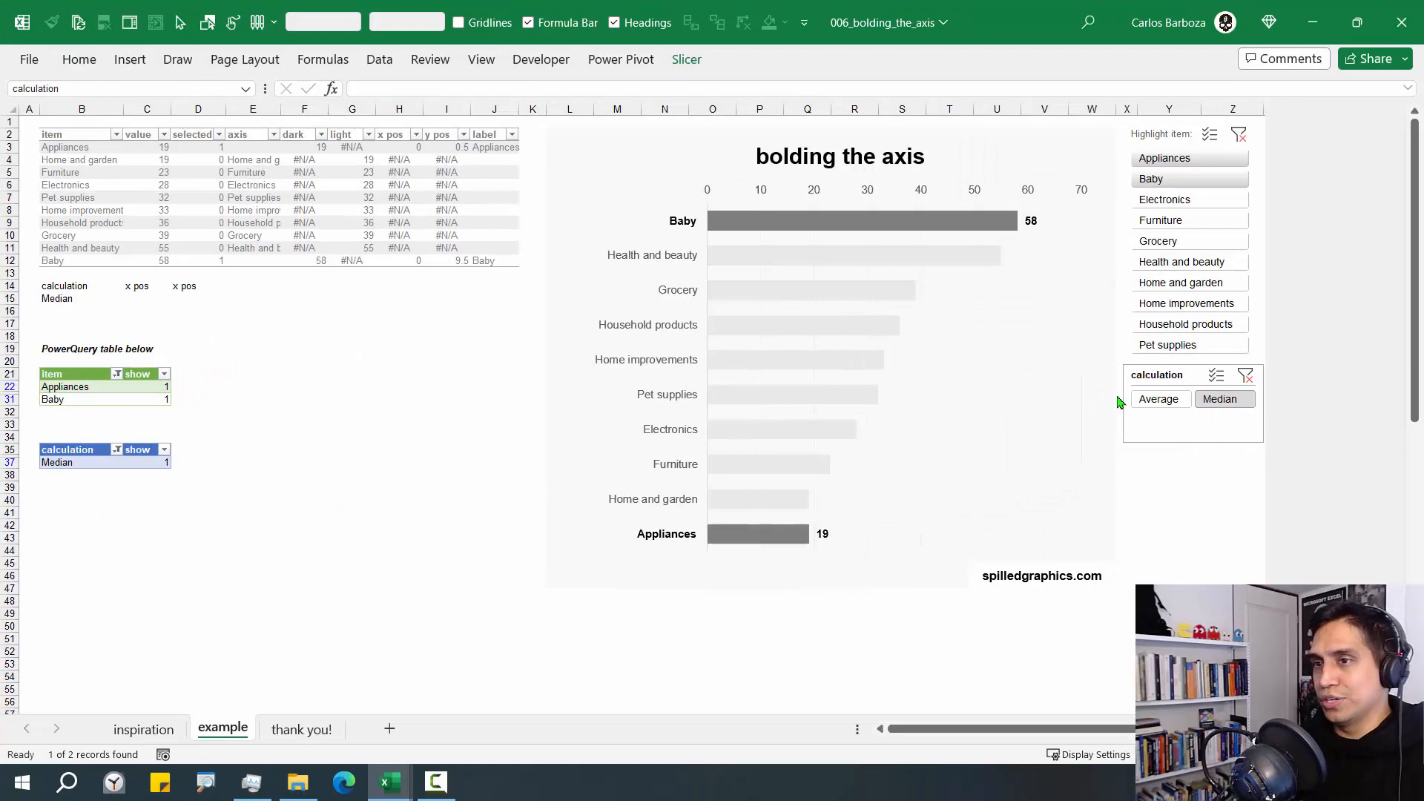
left_click(1156, 399)
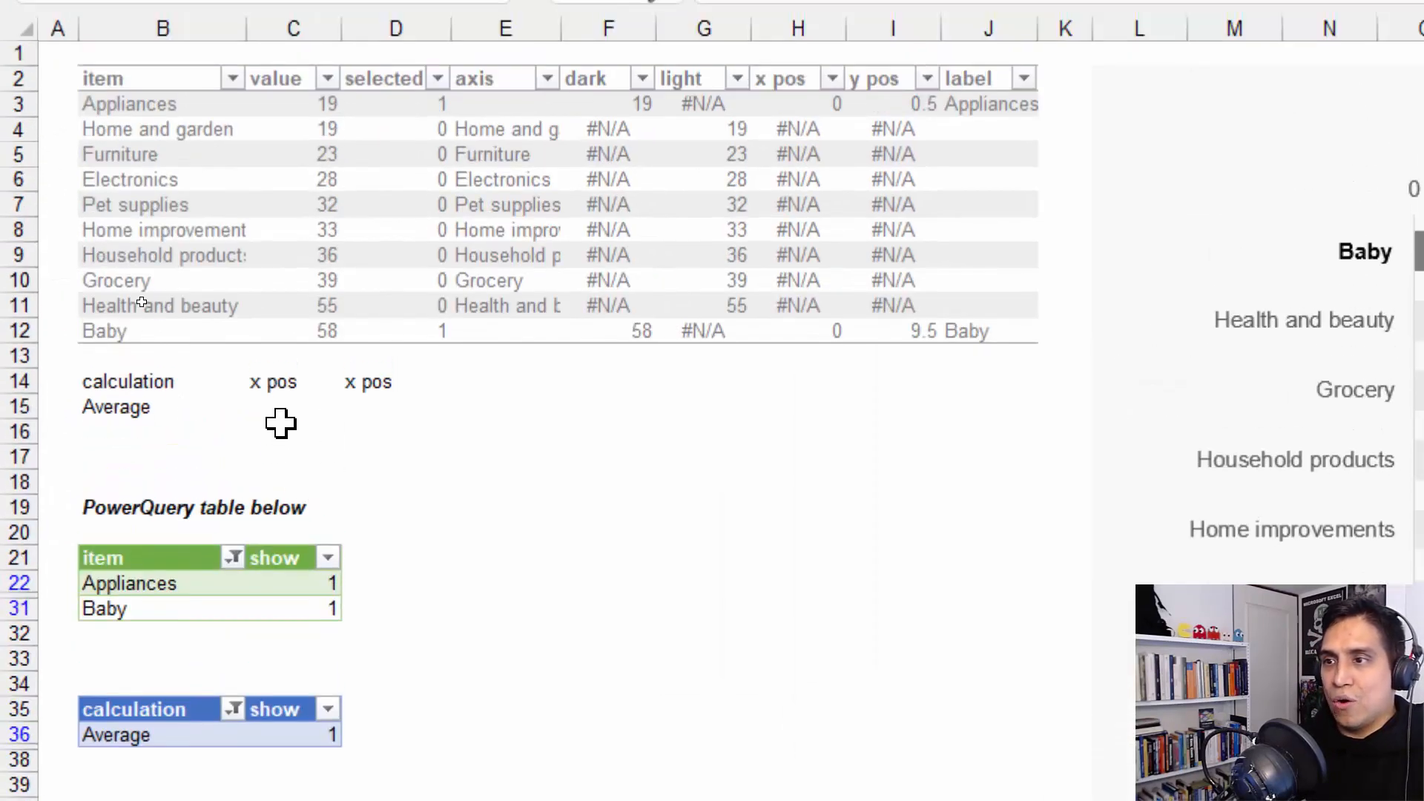
Start an IF formula in C15 with the test B15 = "Average", followed by a line break
left_click(318, 404)
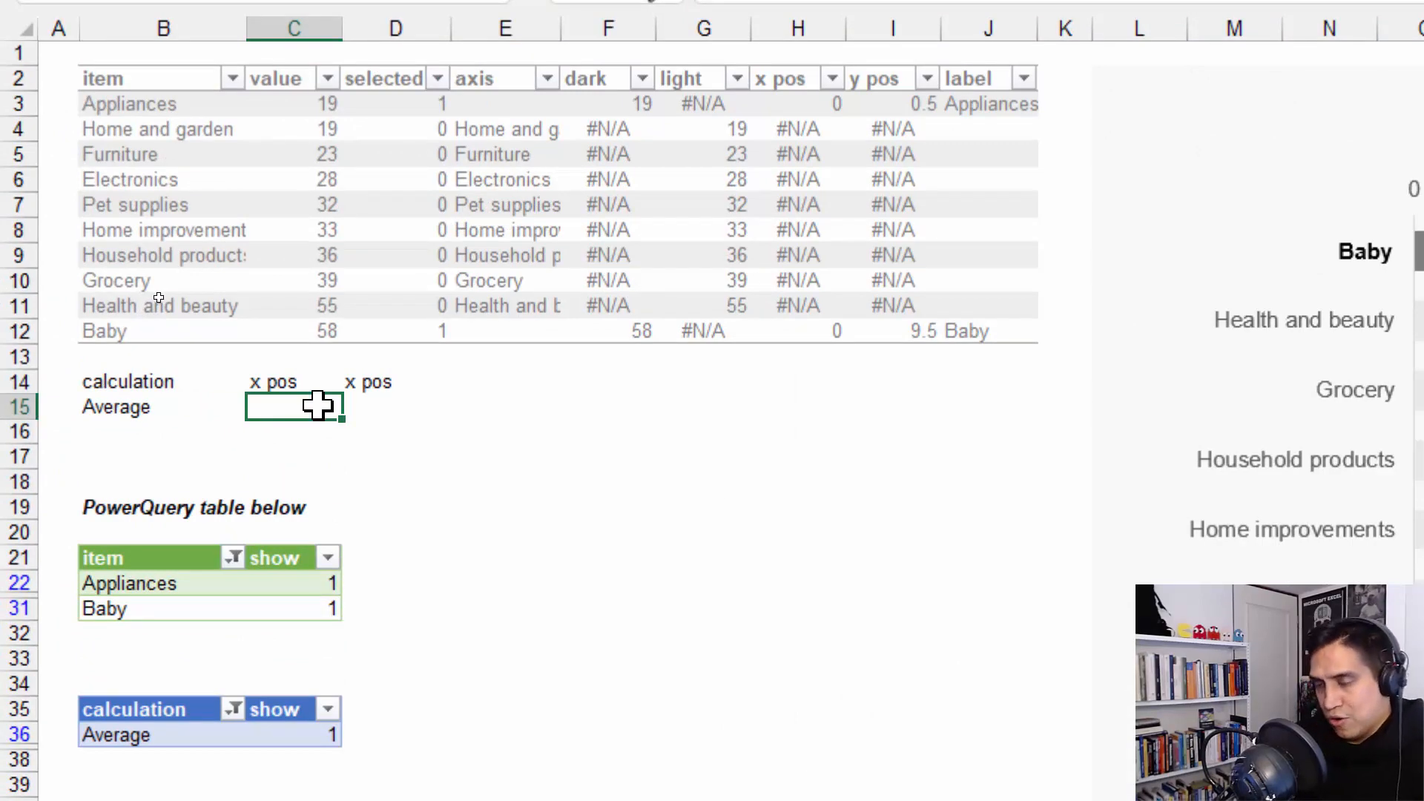
type("= IF(")
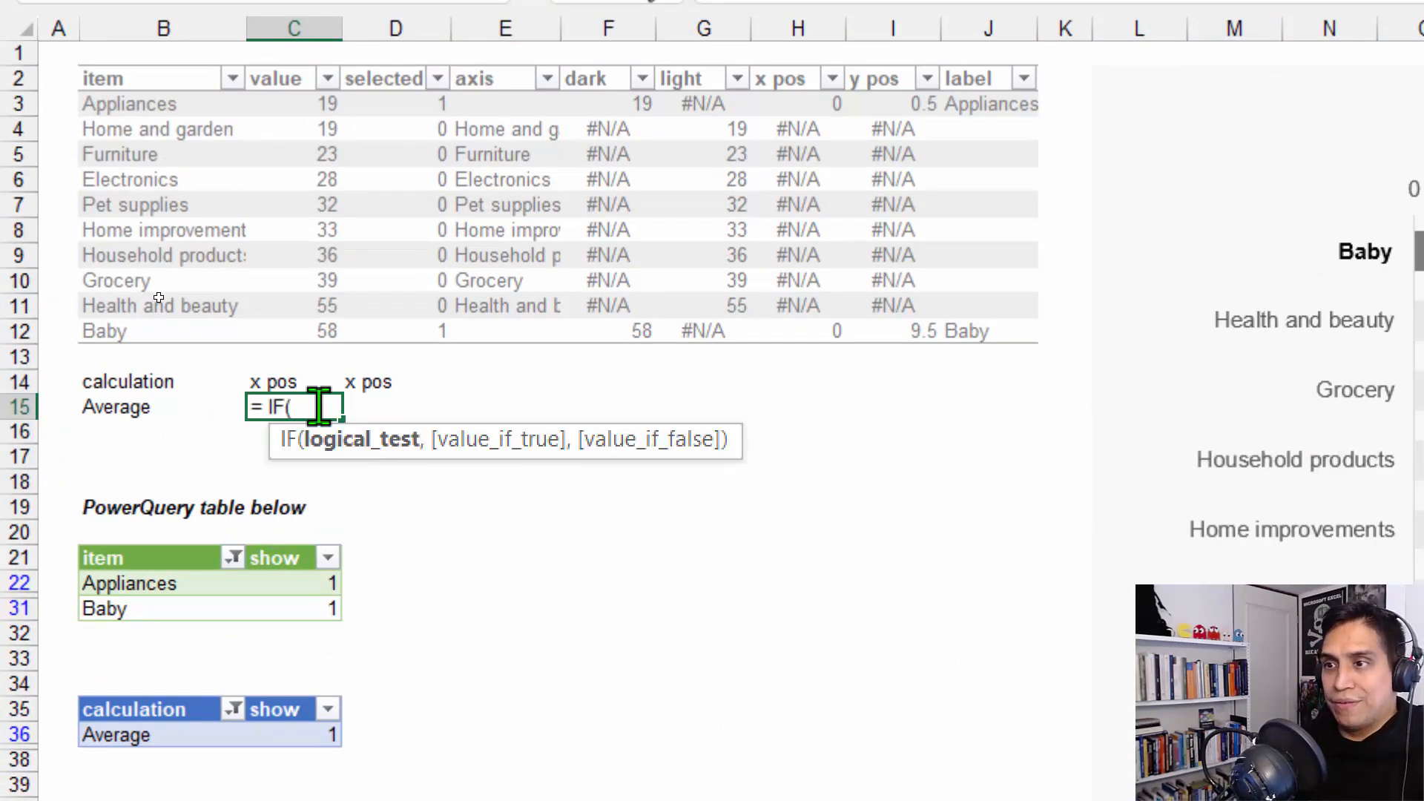
key("Left")
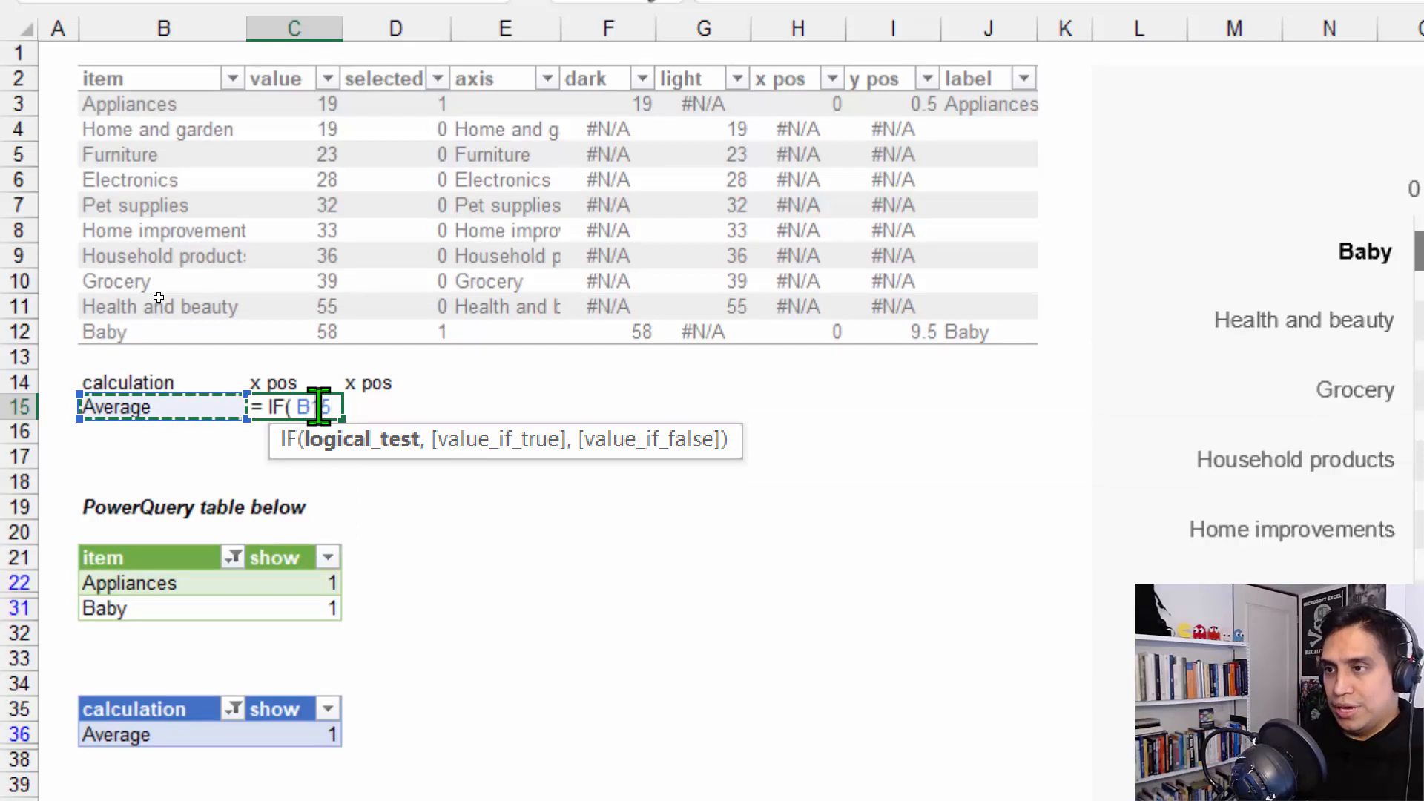
type("= \"Average")
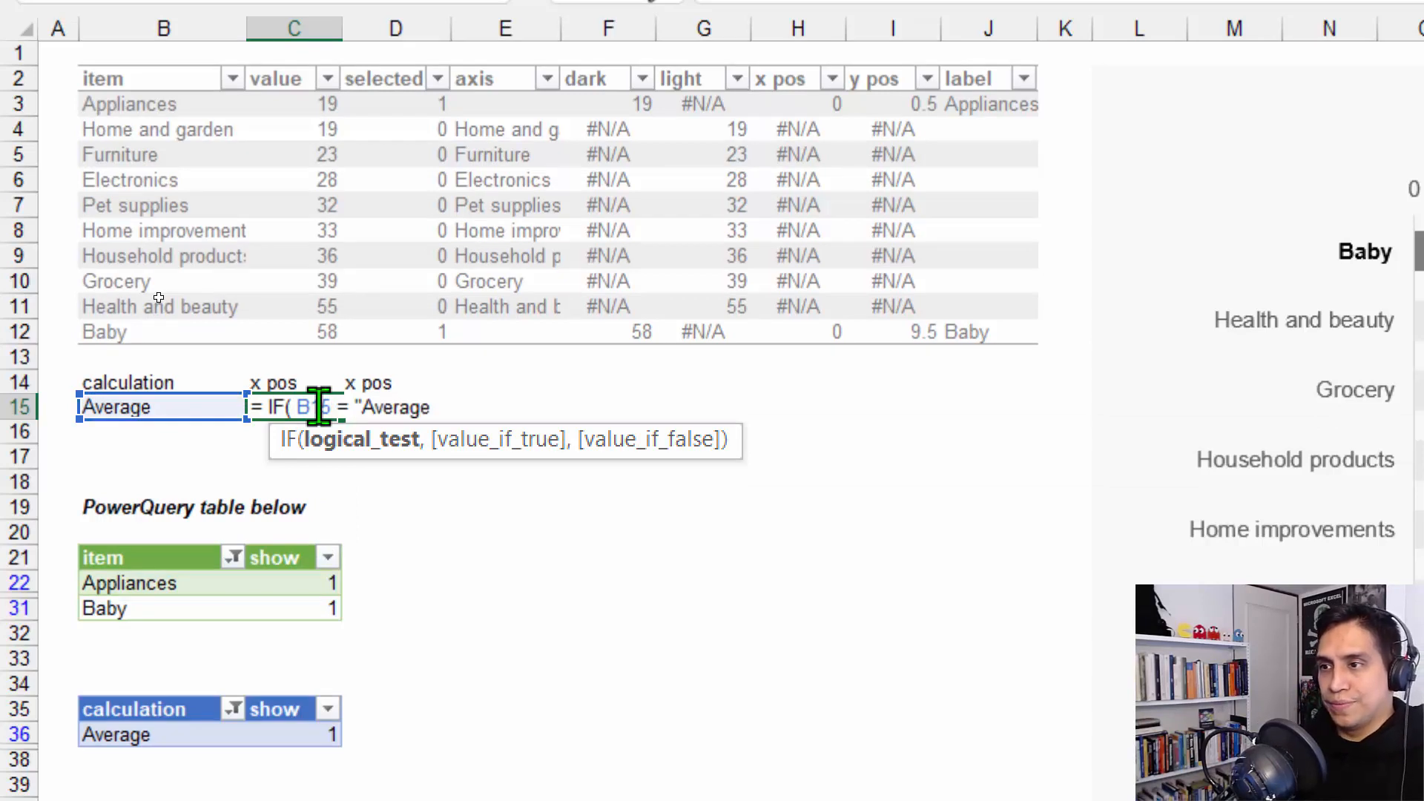
type("\",")
key("alt+Return")
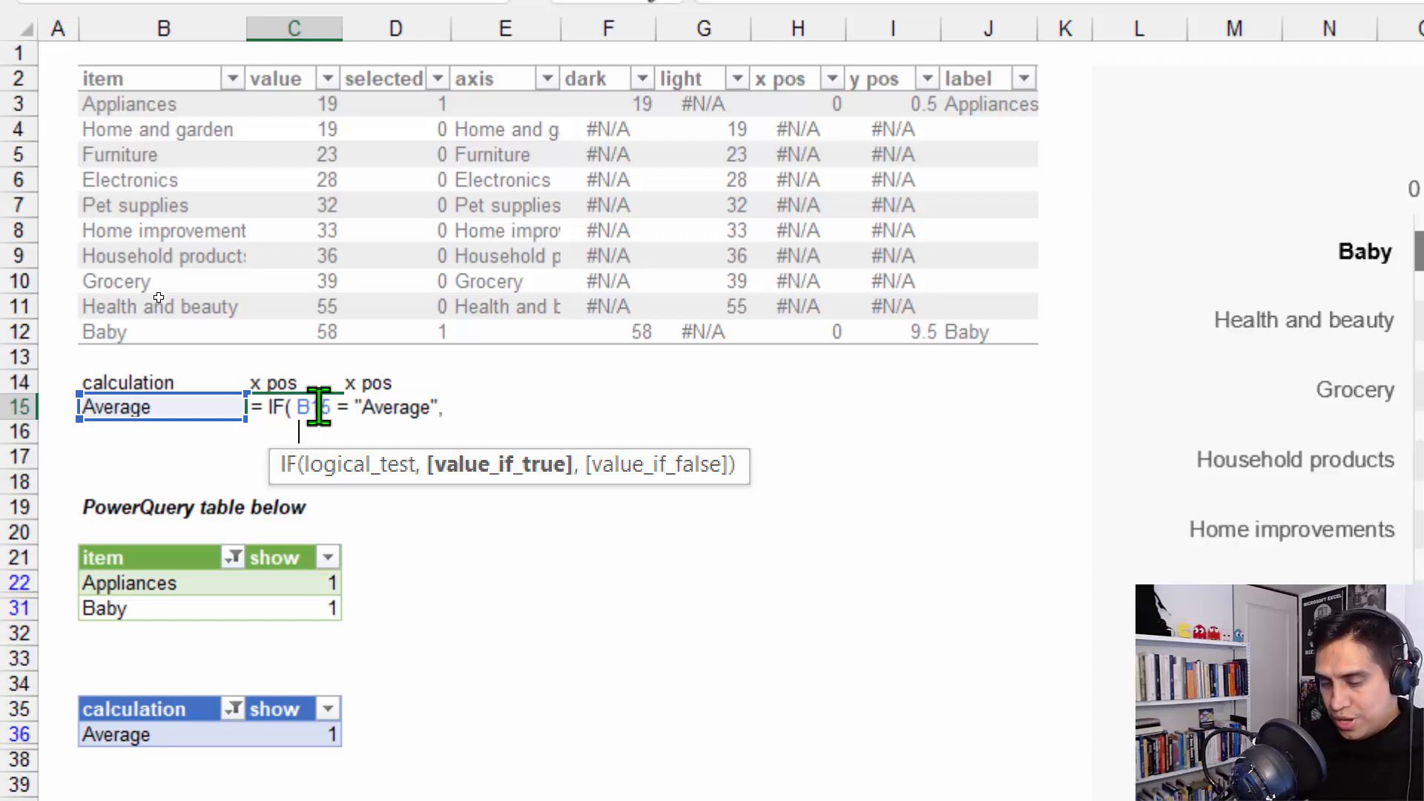
Add AVERAGEIF( data[selected],1,data[dark] ) as the value if true in the C15 formula, followed by a line break
type("AVER")
key("Down")
key("Down")
key("Tab")
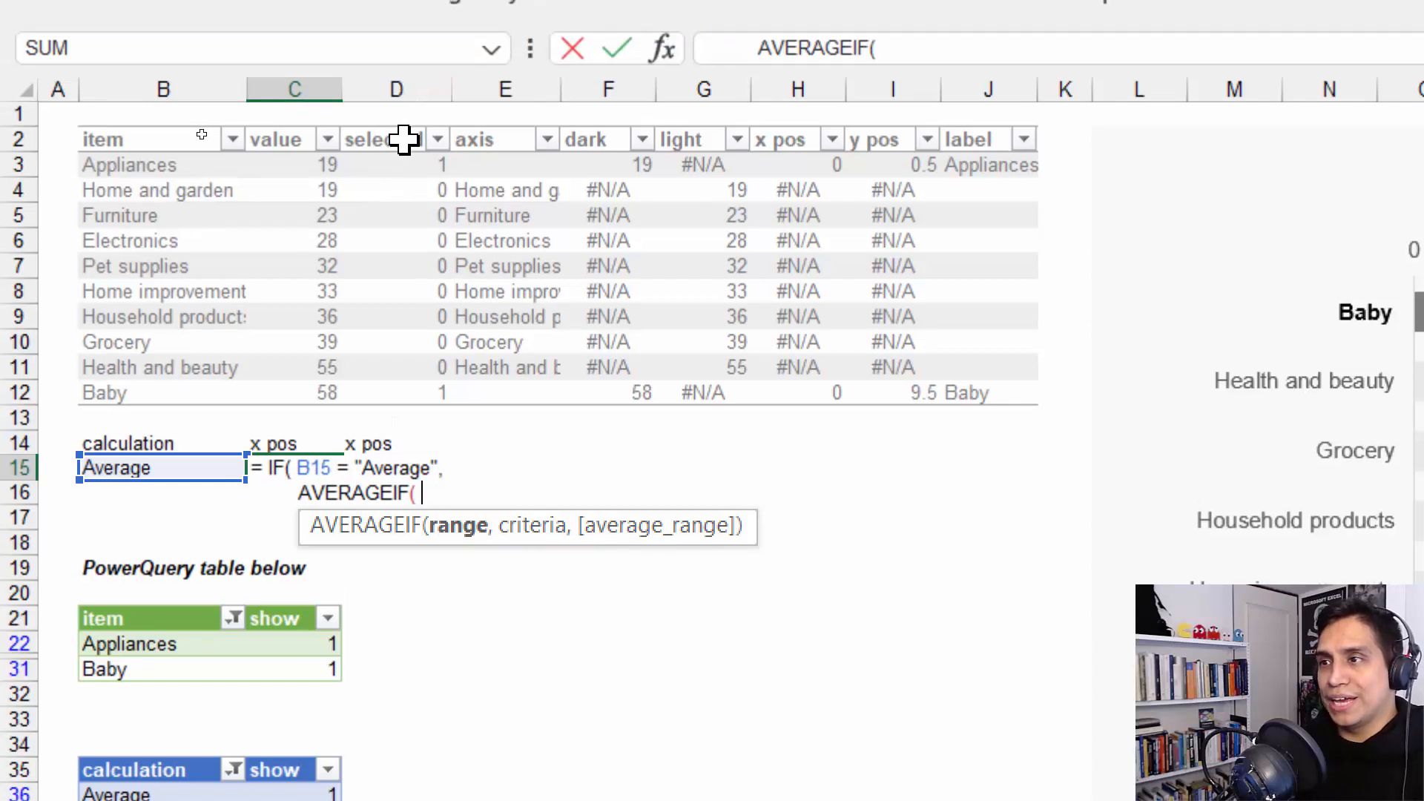
left_click(405, 127)
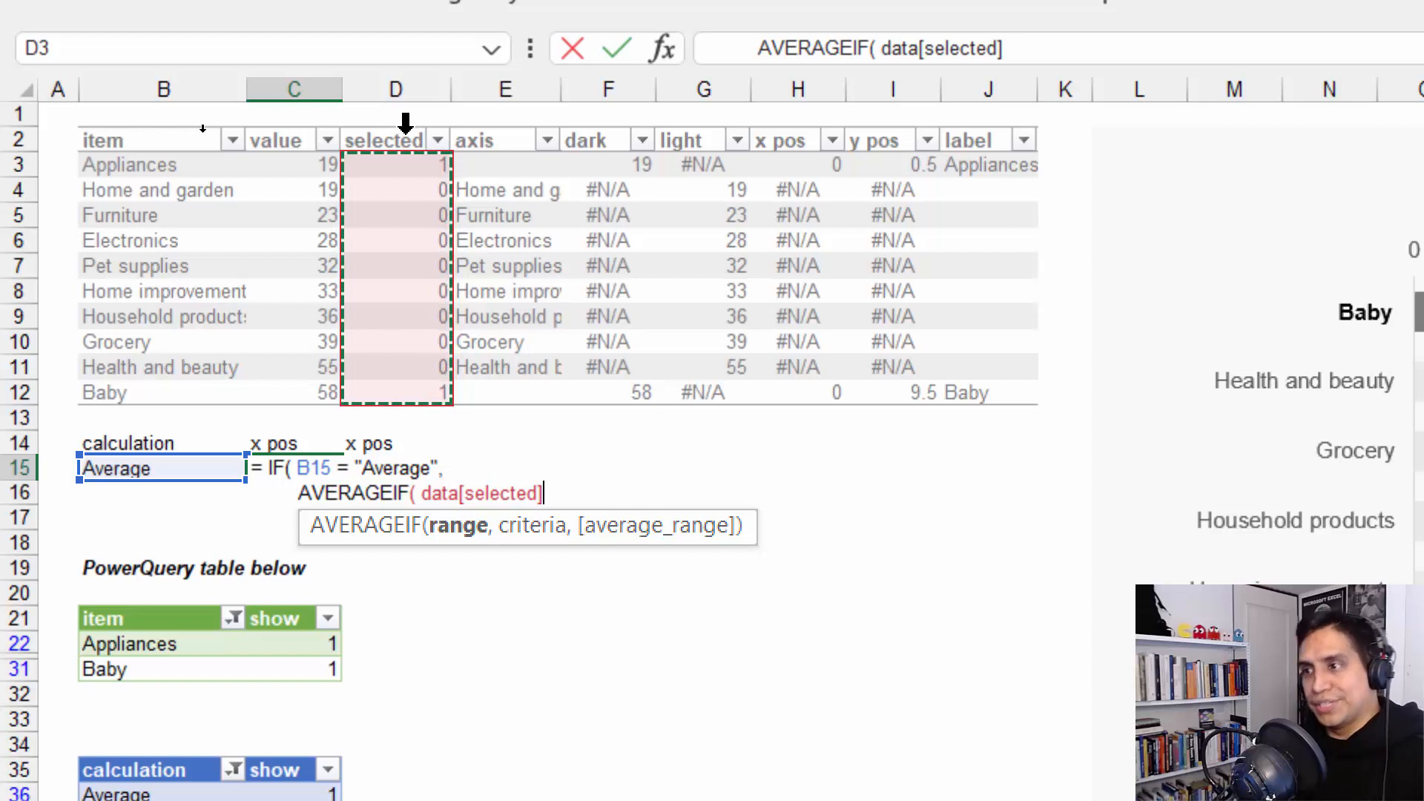
type(",")
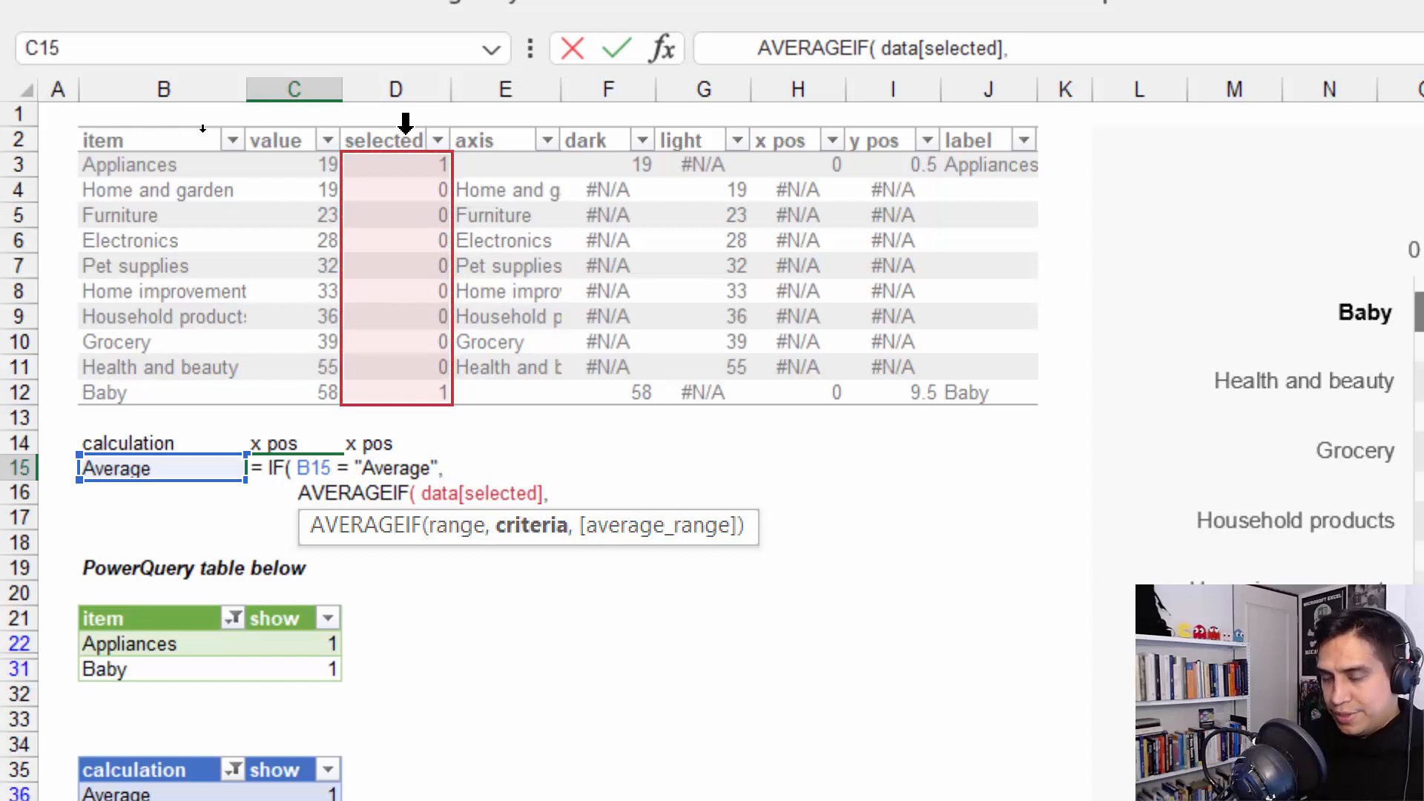
type("1,")
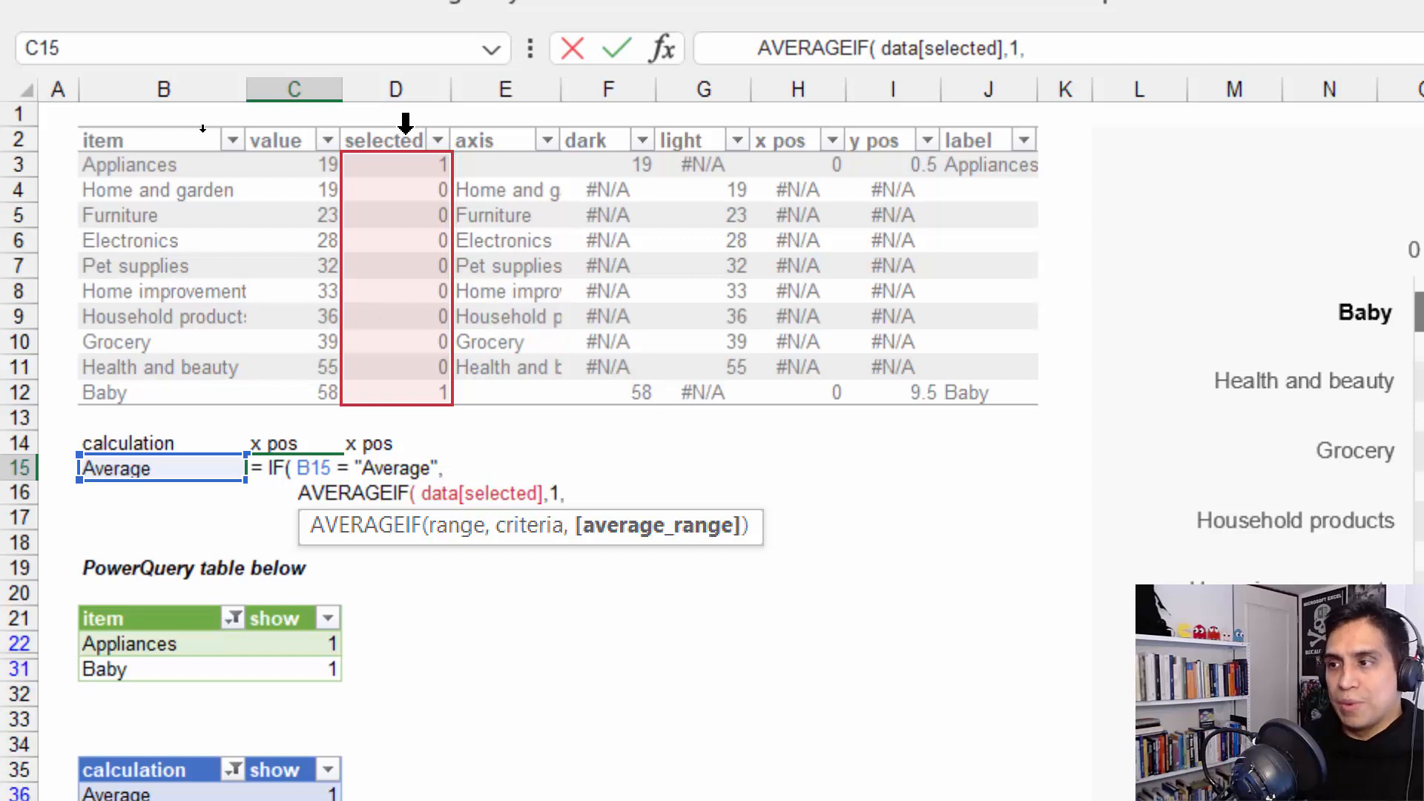
left_click(598, 119)
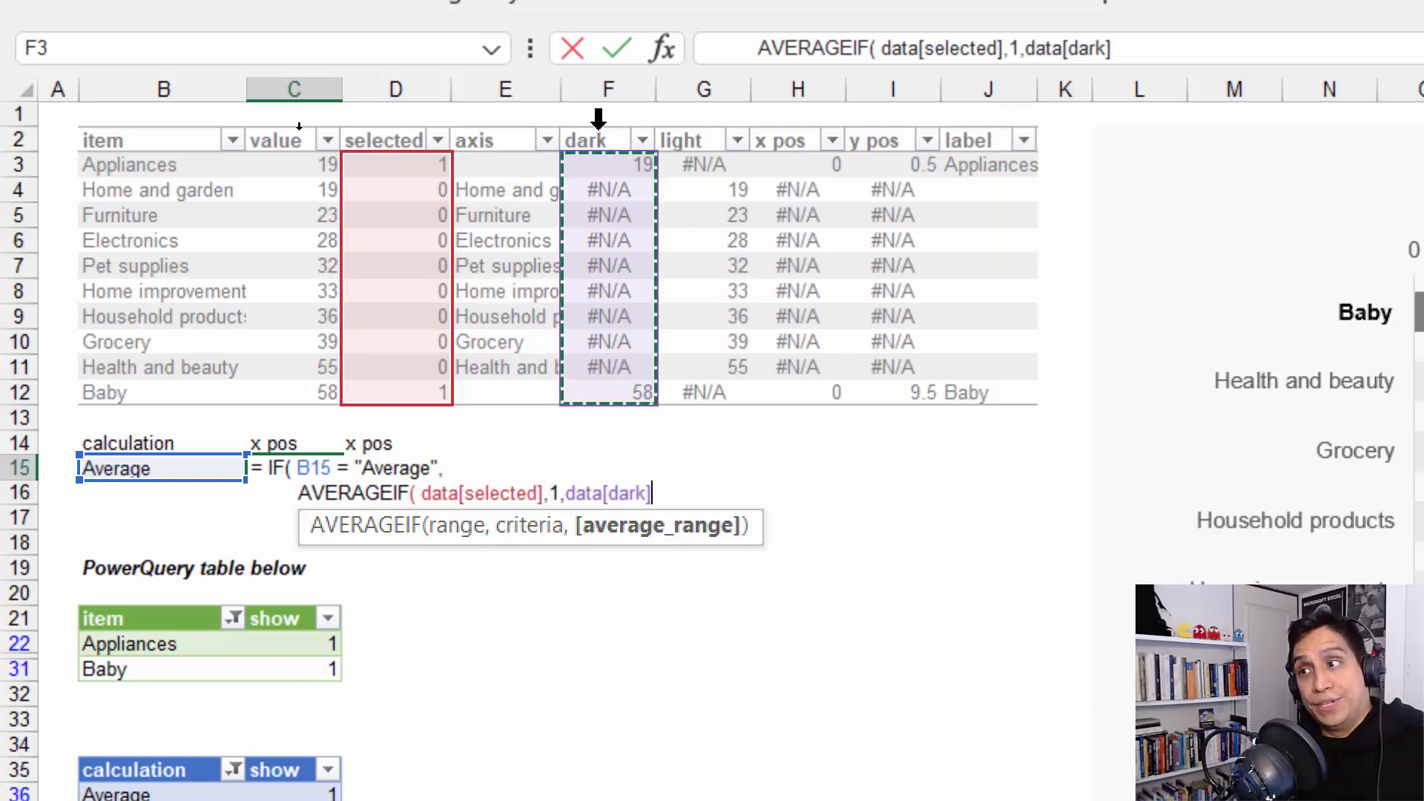
type(")")
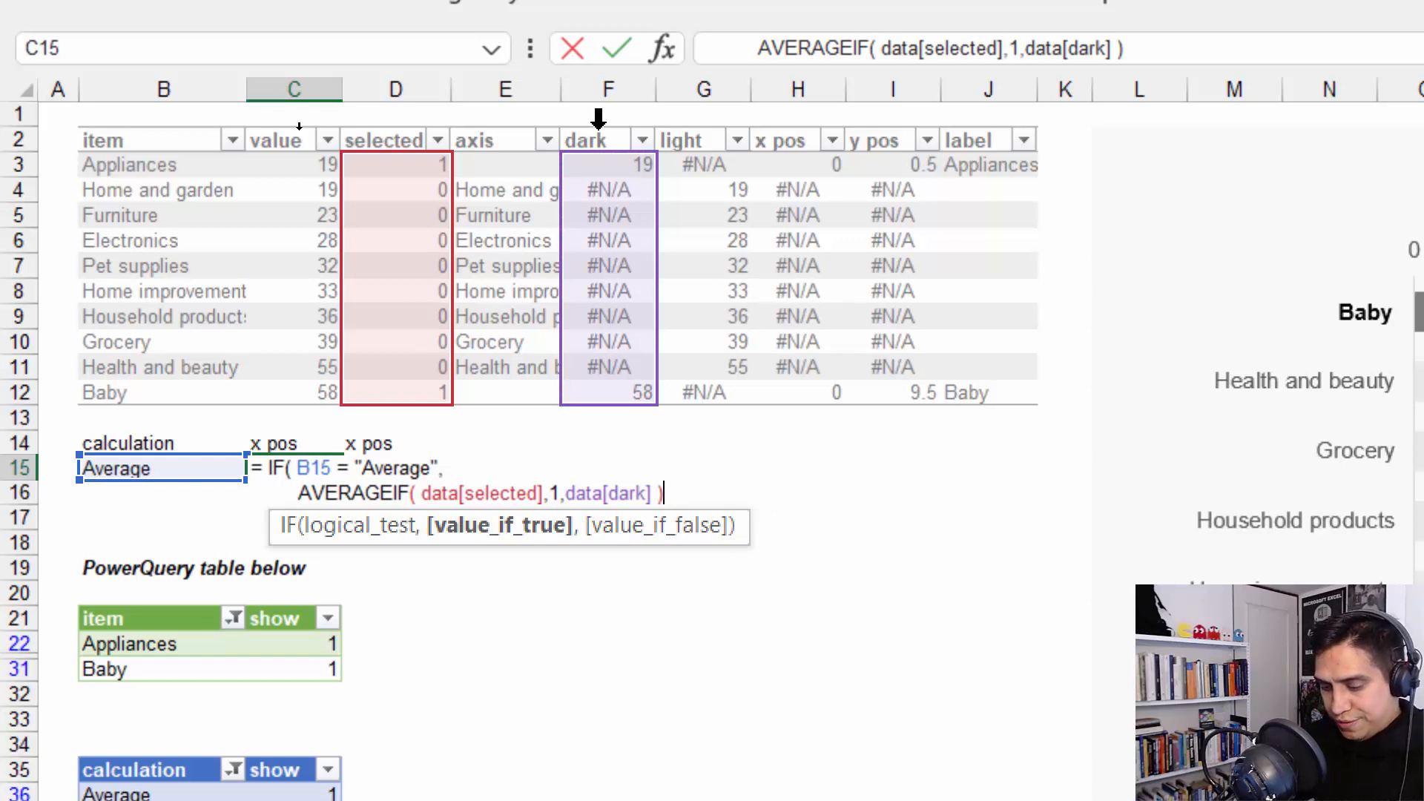
type(",      ")
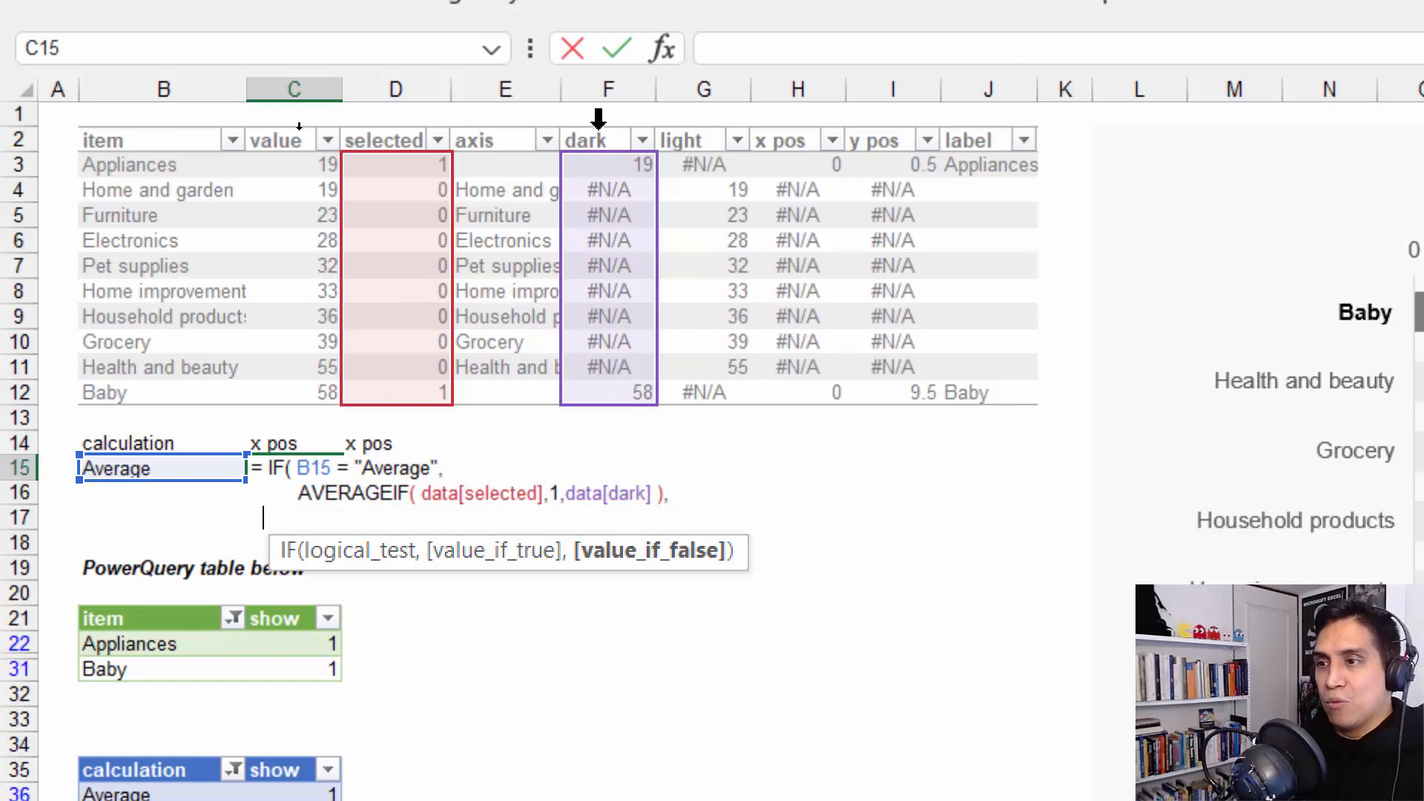
type("ME")
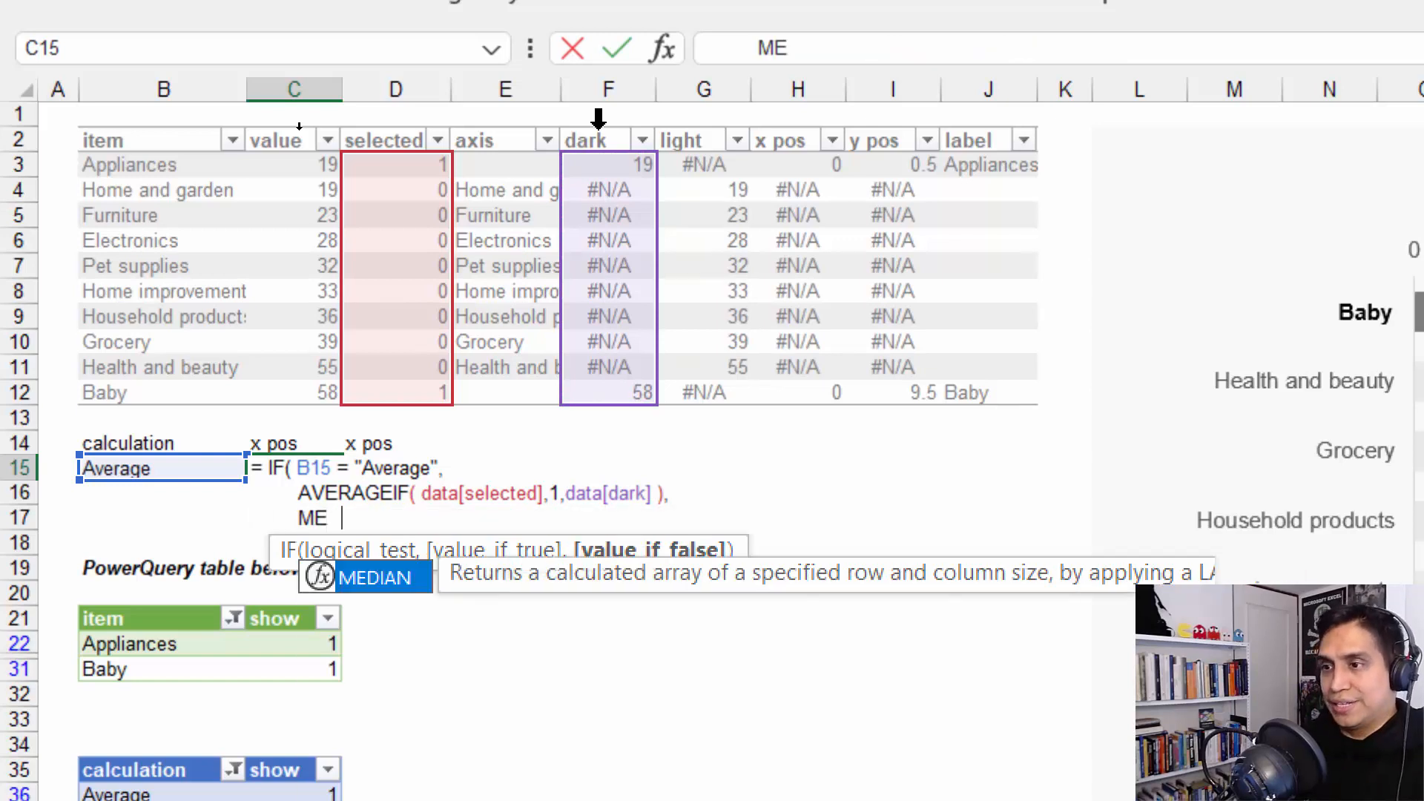
type("DIAN( IF")
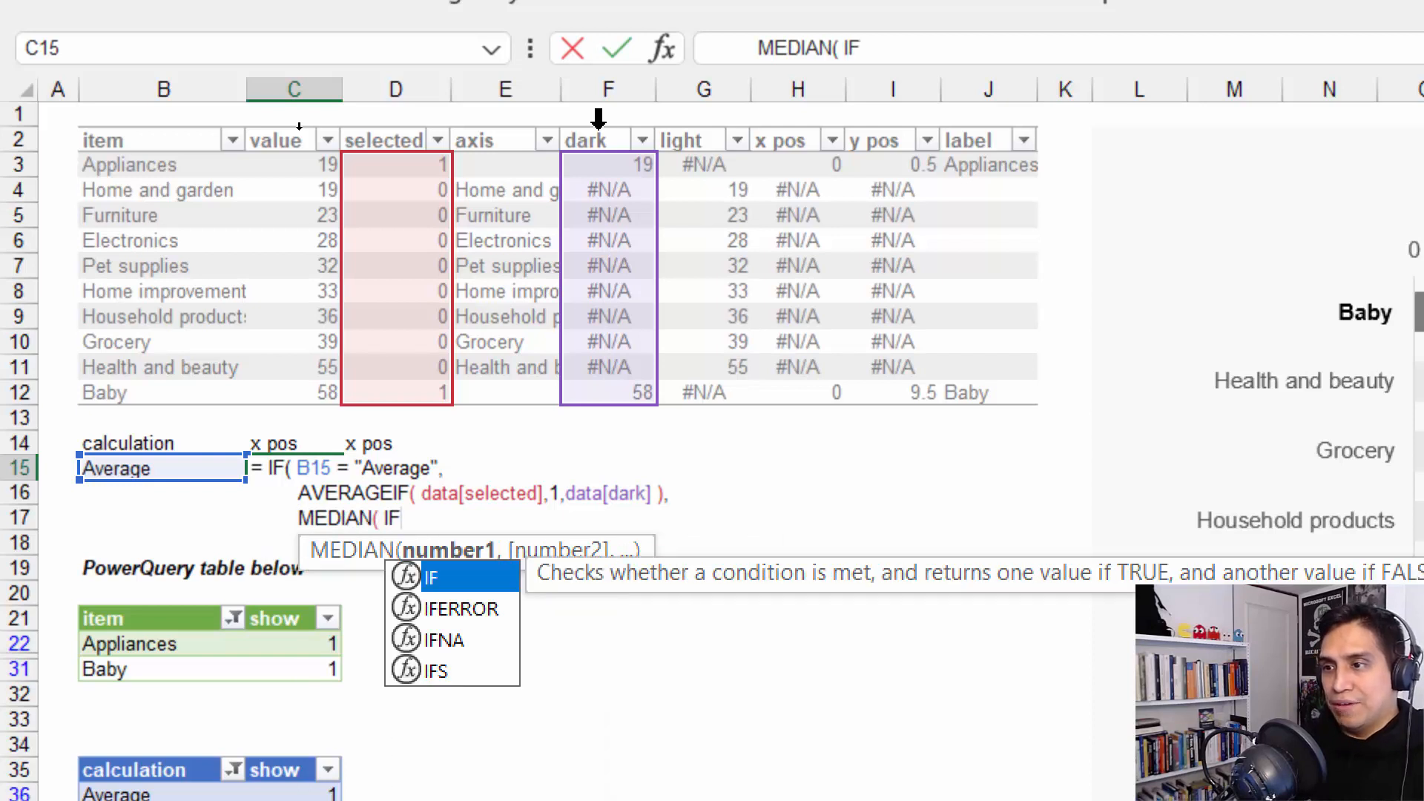
type("(")
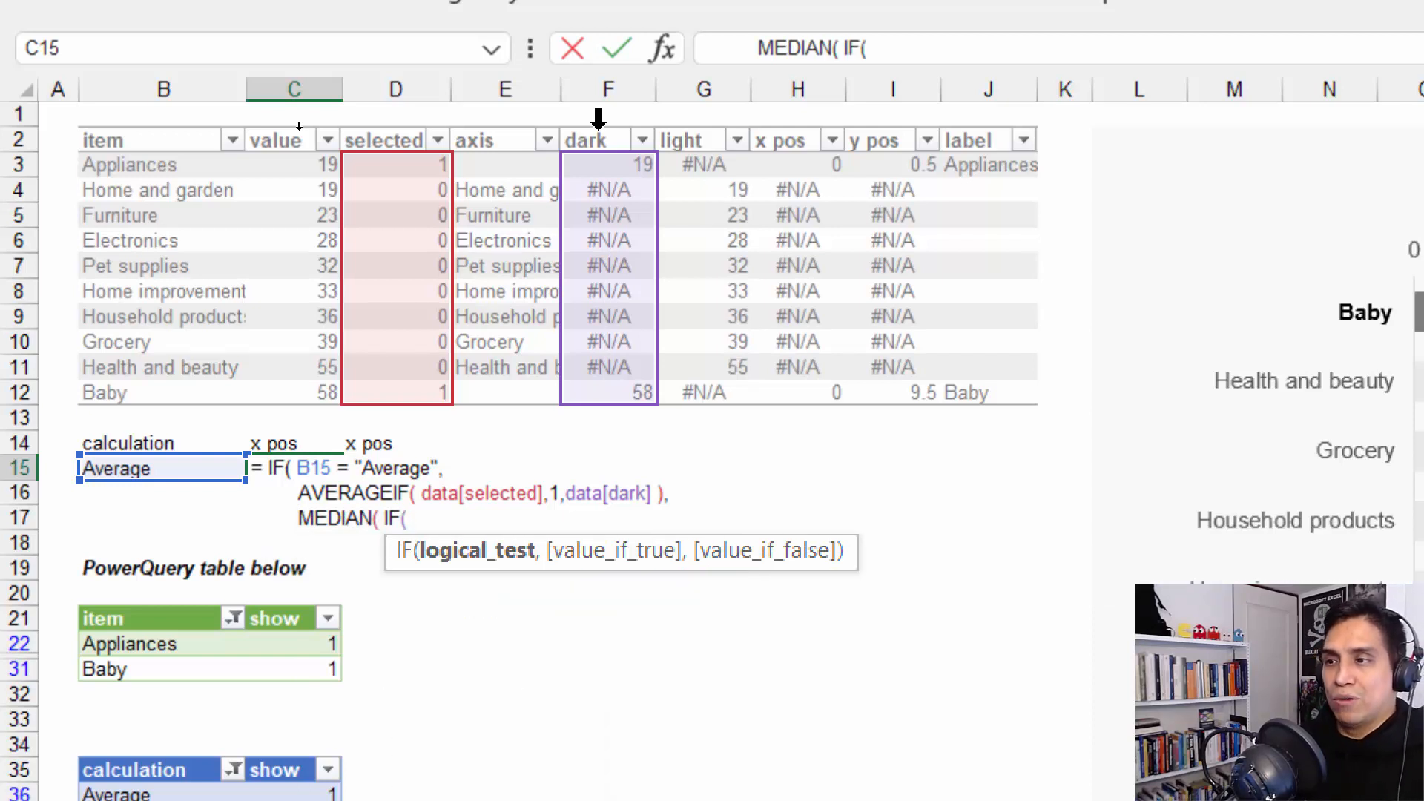
Complete the C15 formula with MEDIAN( IF( data[selected] = 1, data[dark], "" ) ) as the value if false and enter it
left_click(398, 126)
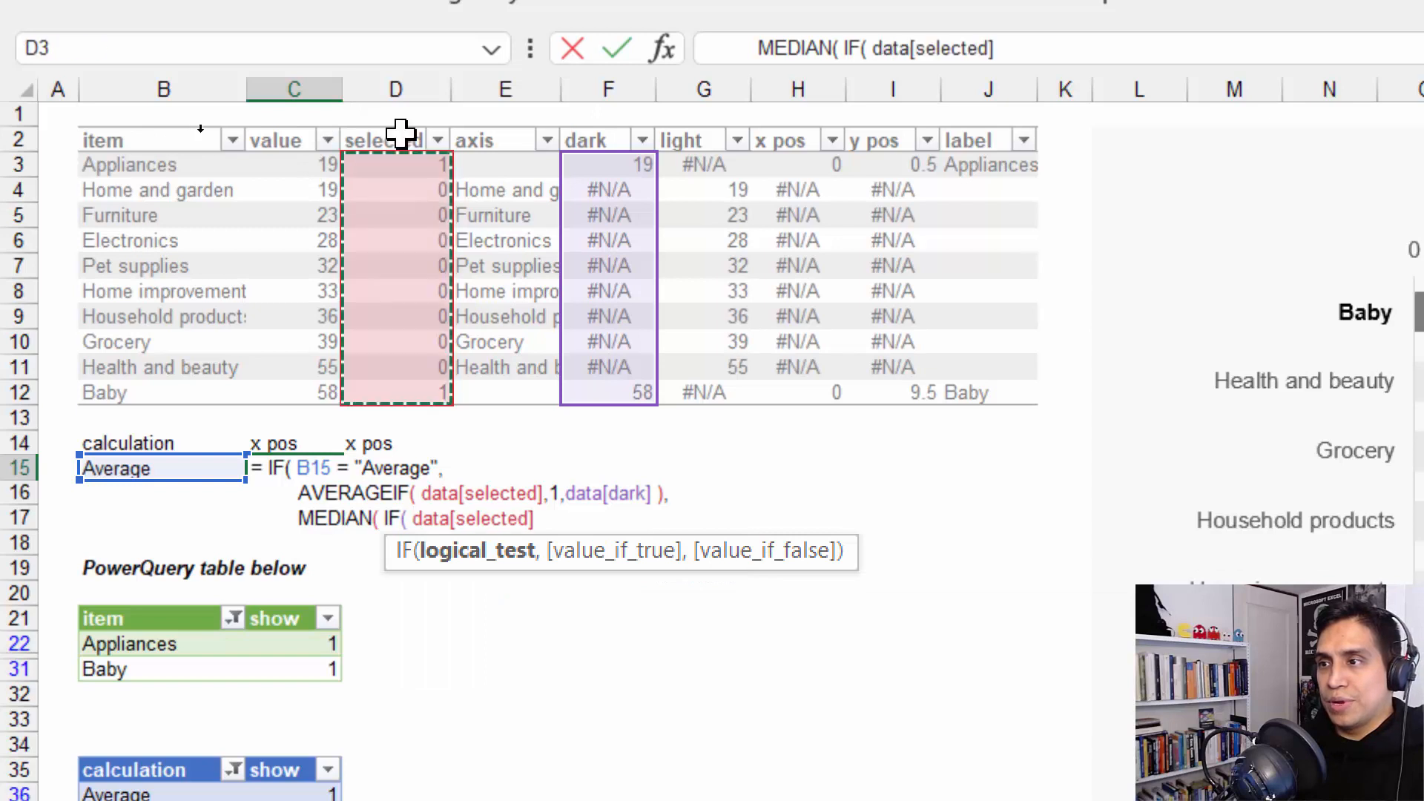
type("= 1,")
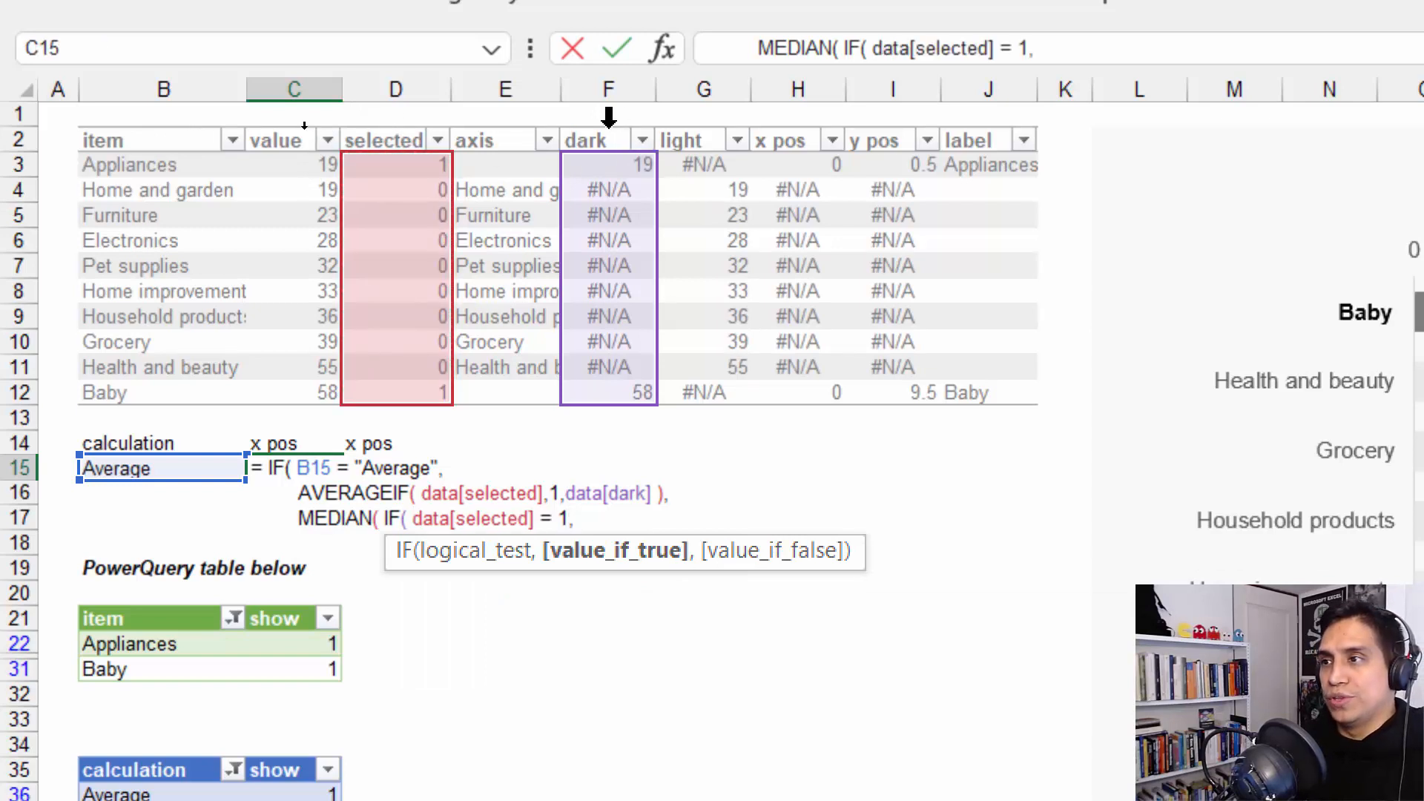
left_click(608, 118)
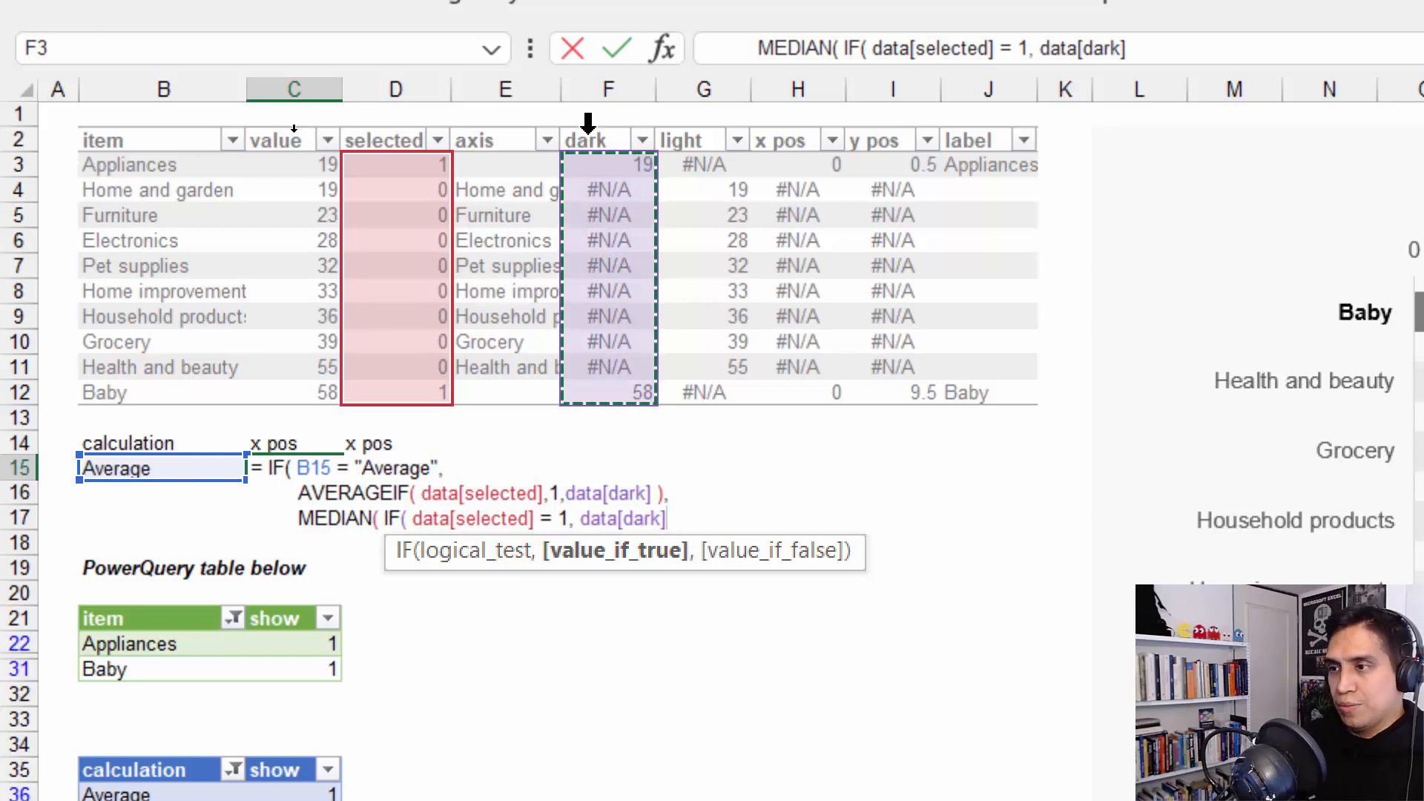
type(", \"\" ")
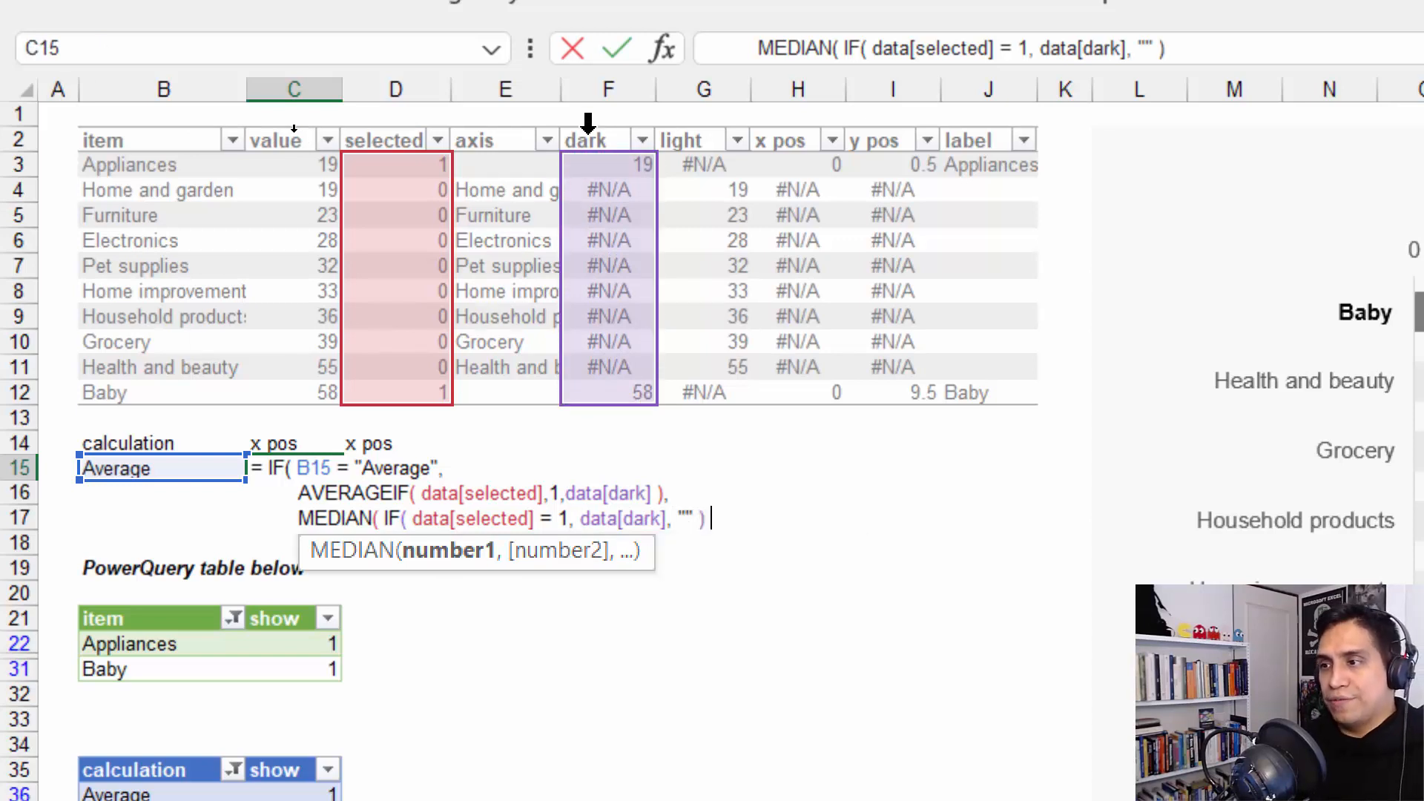
type(")")
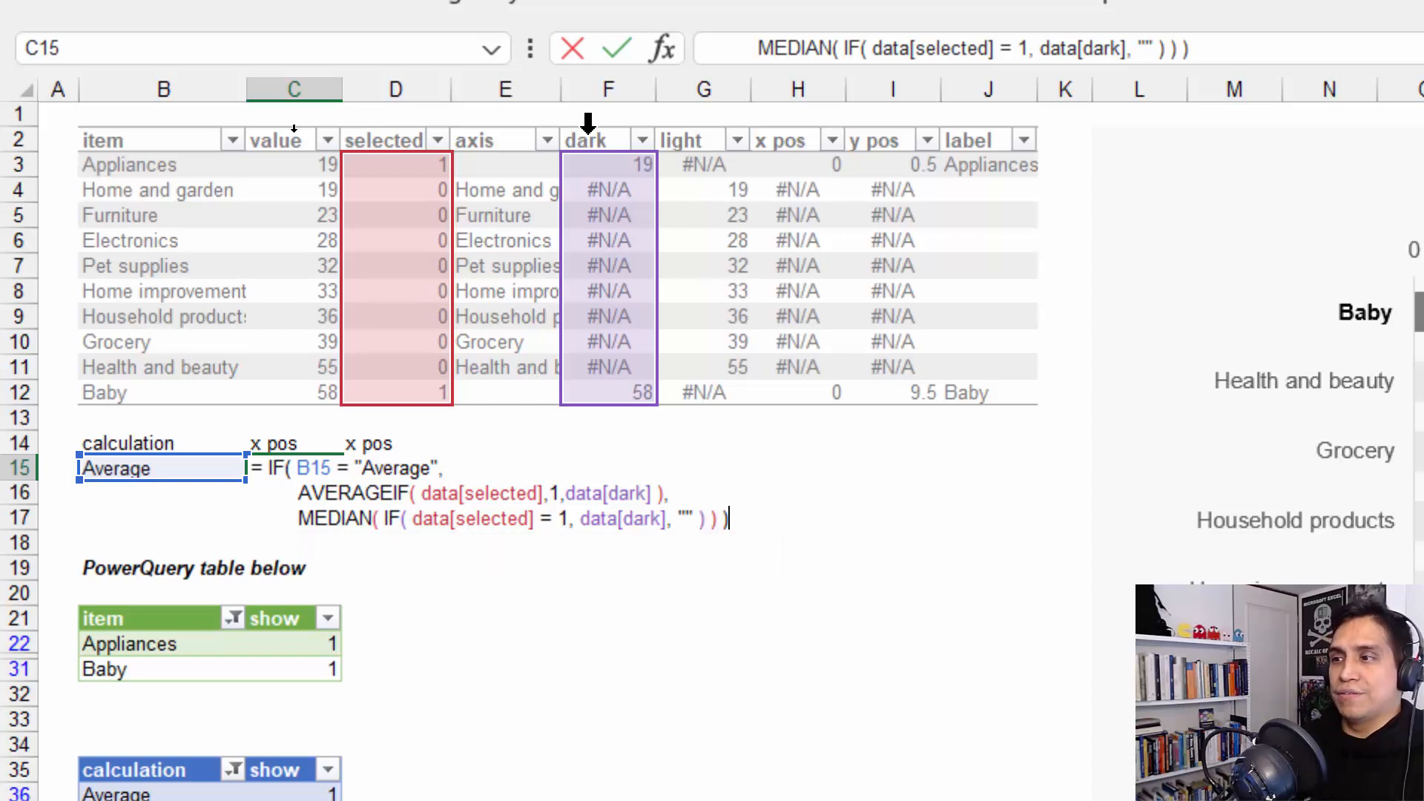
key("ctrl+Return")
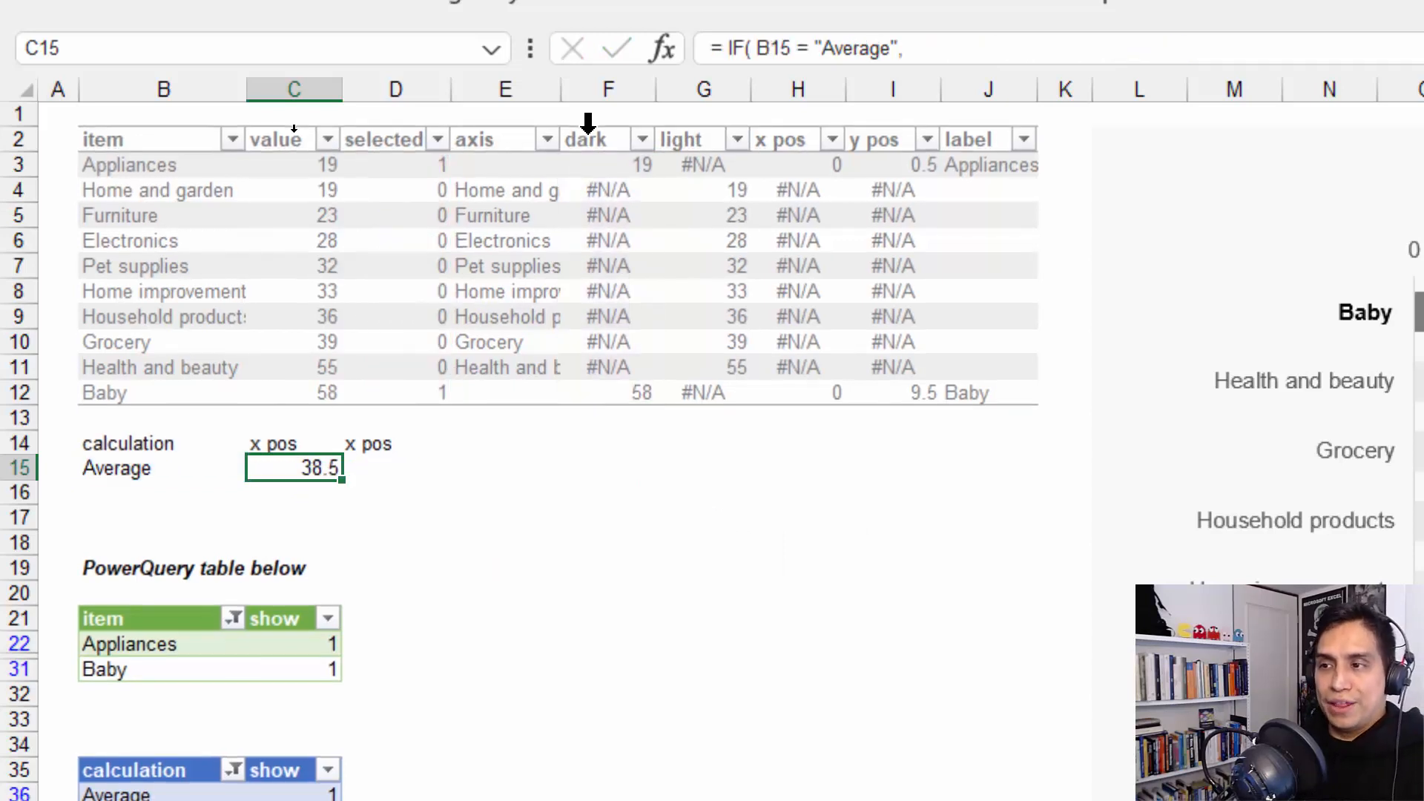
Check the two highlighted values in the dark column, and enter 0 as the first y position in D15
left_click(641, 169)
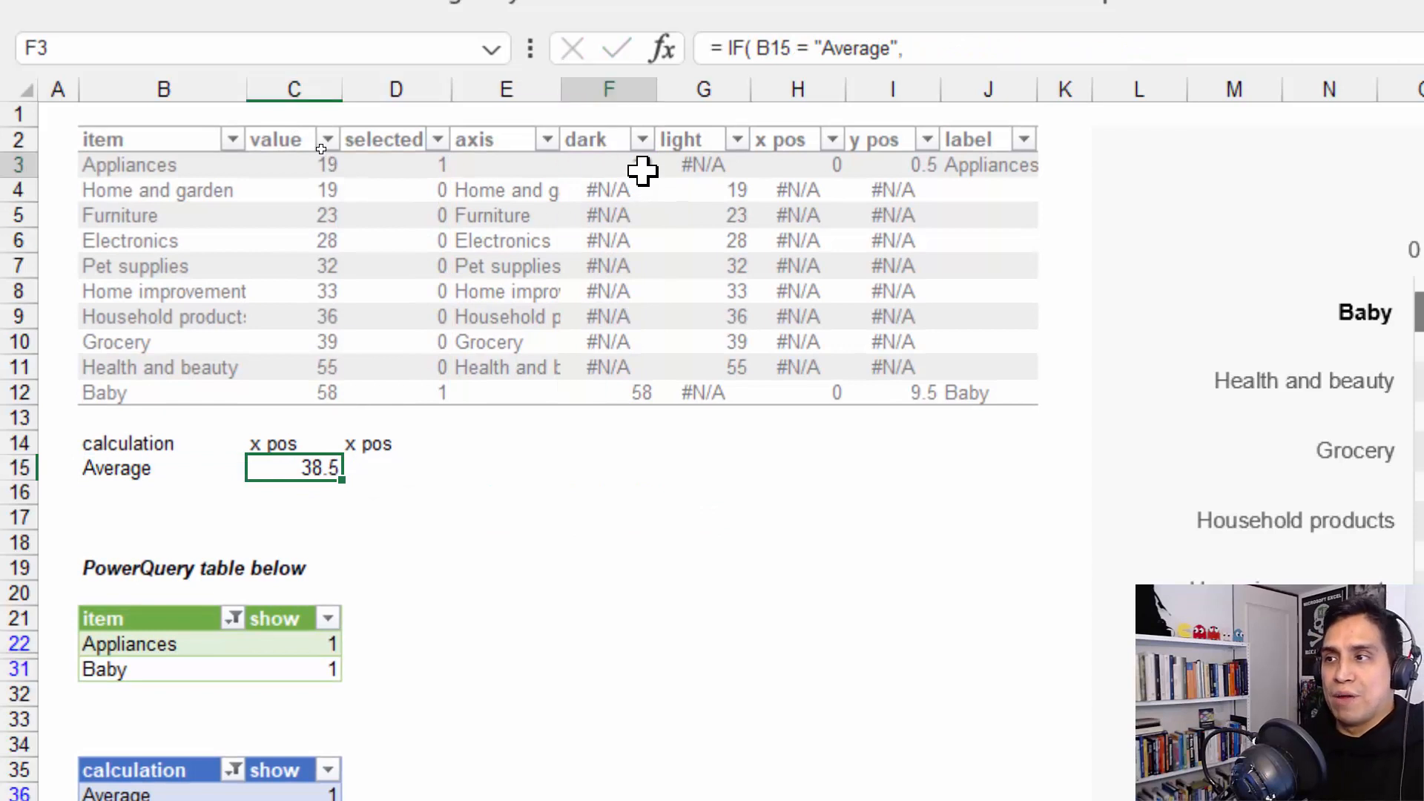
left_click(625, 398)
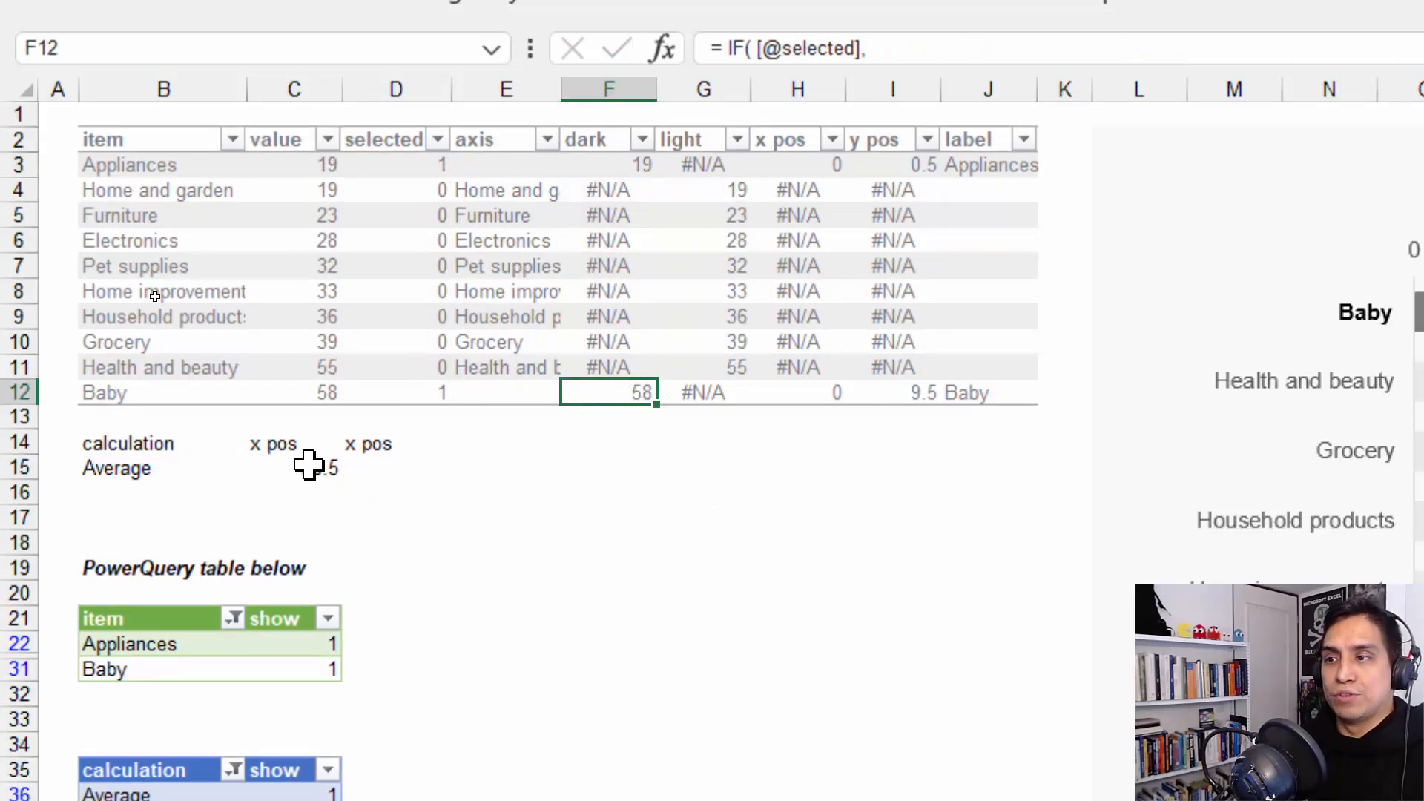
left_click(357, 468)
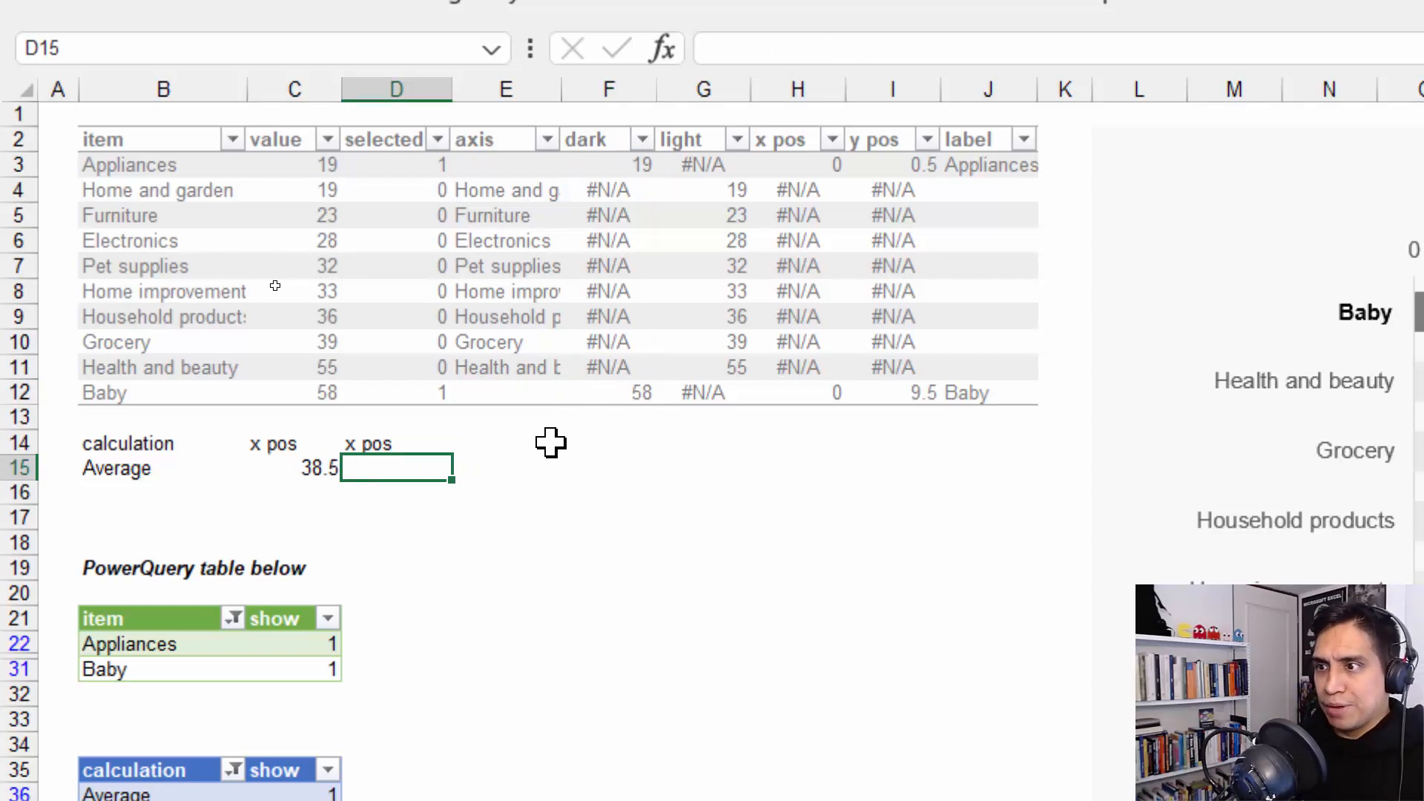
type("0")
key("Return")
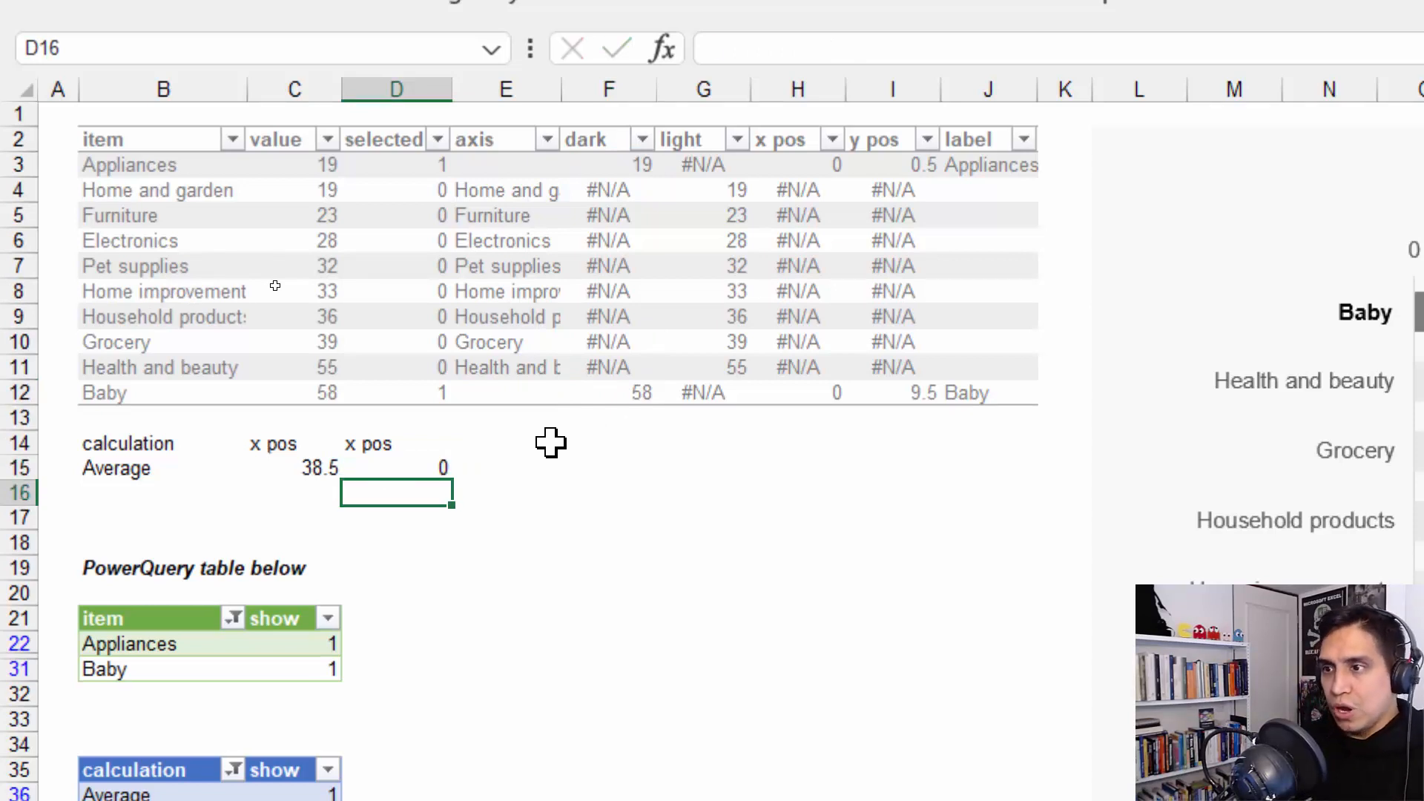
Rename the header in D14 to "y pos"
key("Up")
key("Up")
type("yp")
key("BackSpace")
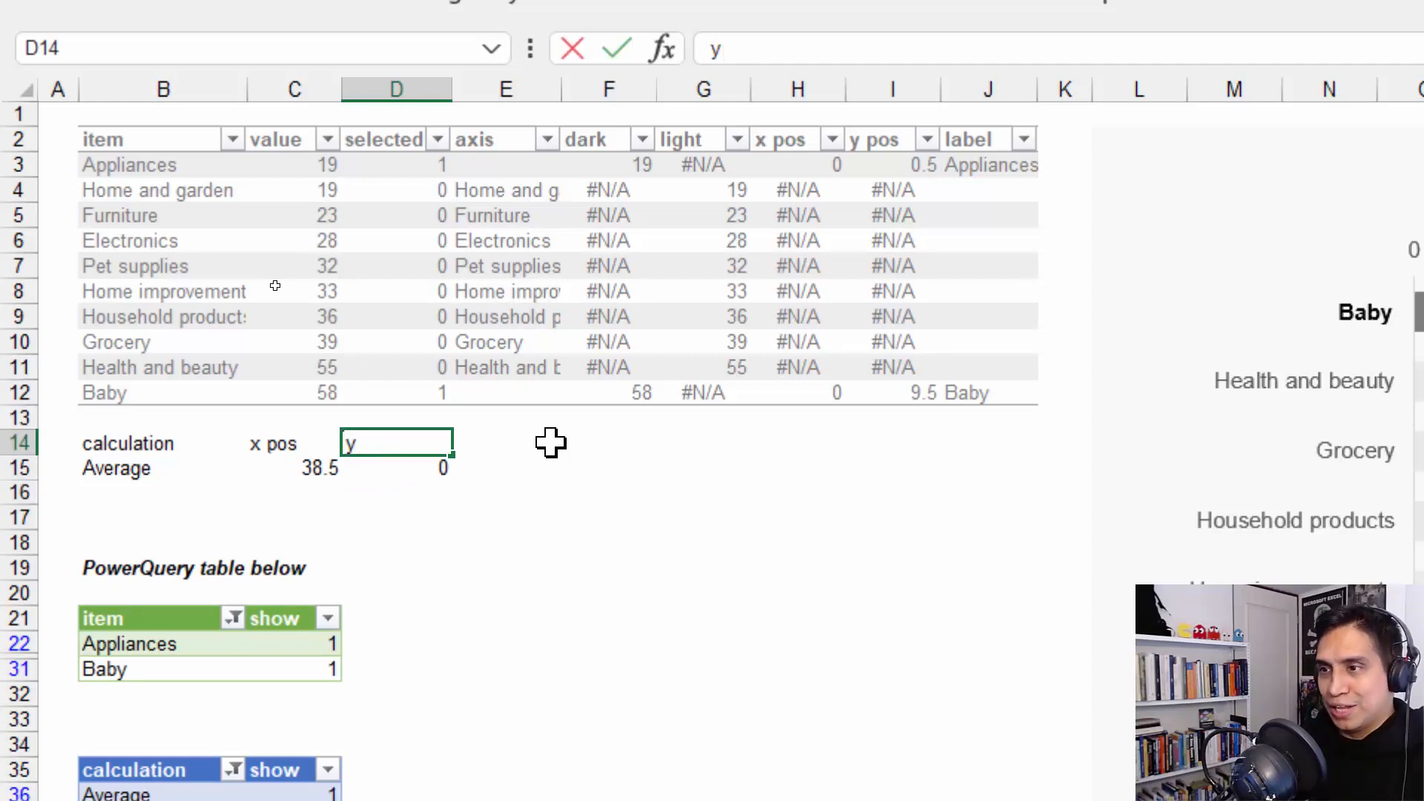
type("pos")
key("Return")
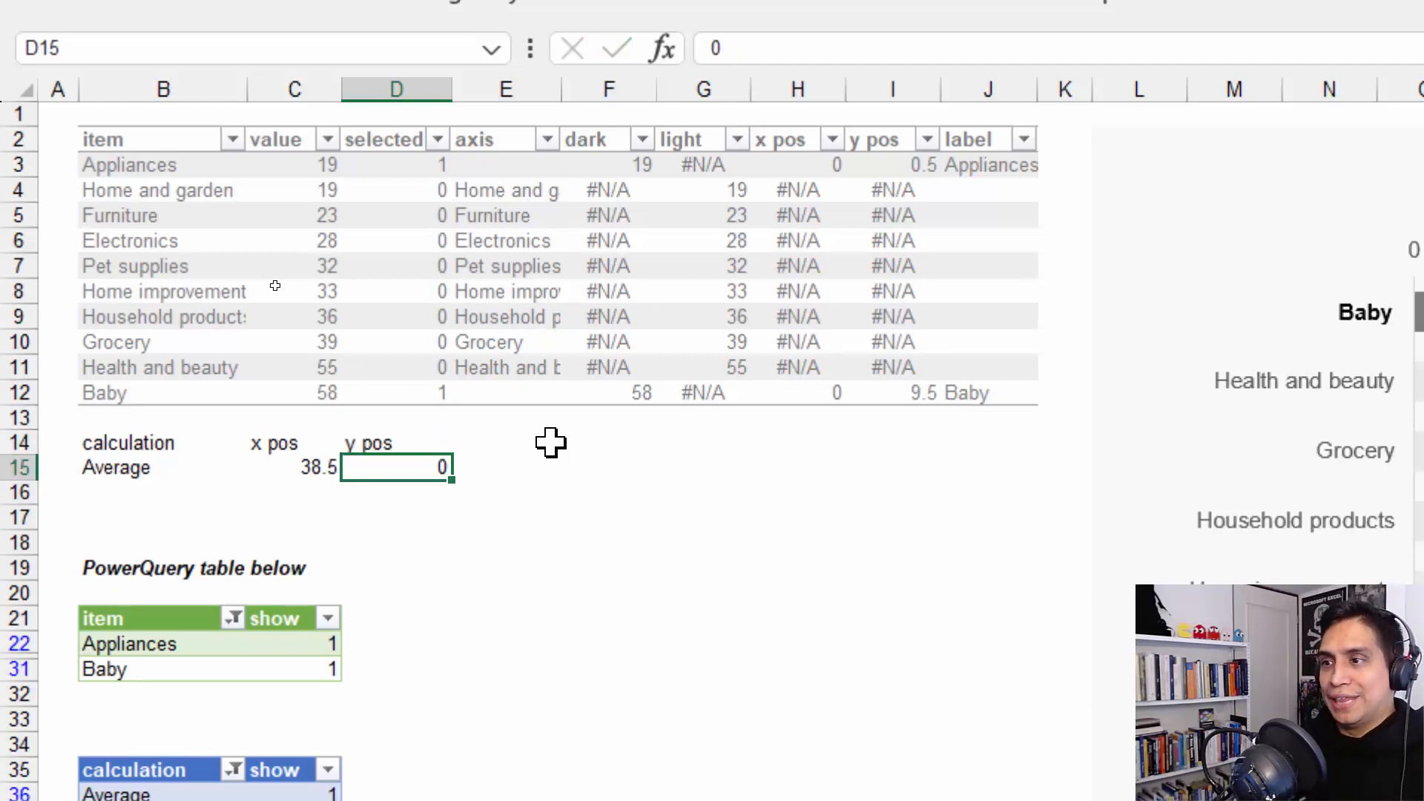
Enter the formula = COUNTA( data[item] ) in D16 as the second y position
key("Down")
type("=")
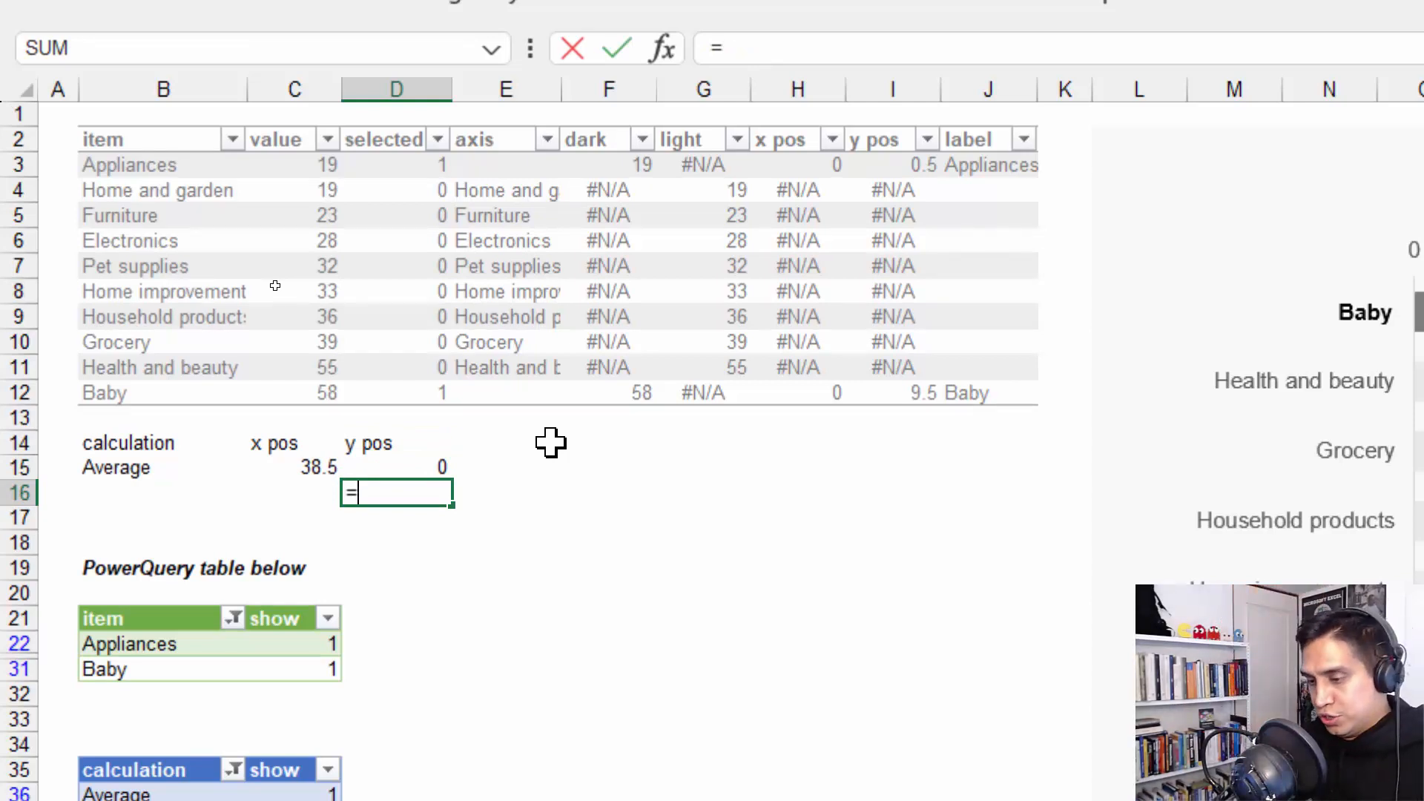
type("oun")
key("Down")
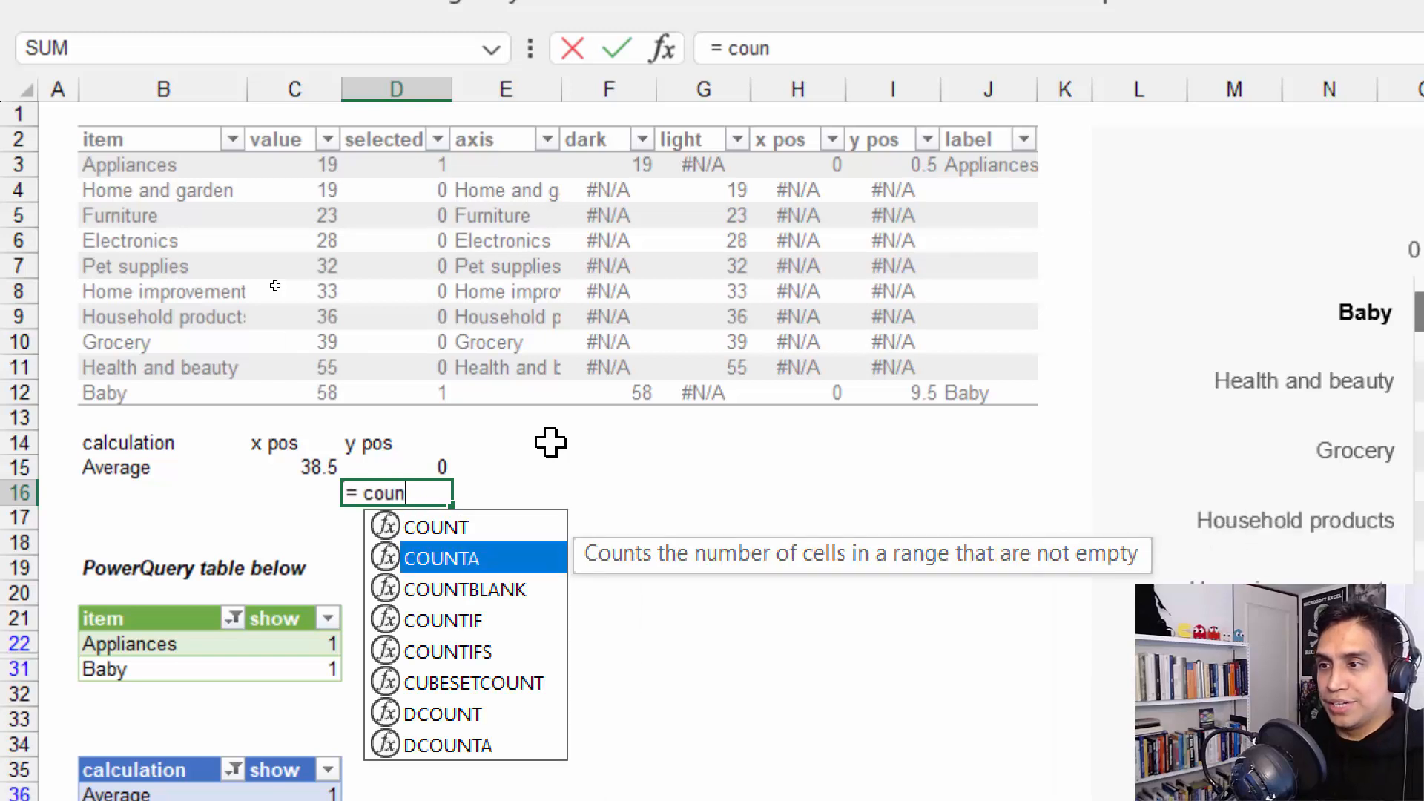
key("Tab")
key("Up")
key("Up")
key("Up")
key("Up")
key("Left")
key("Left")
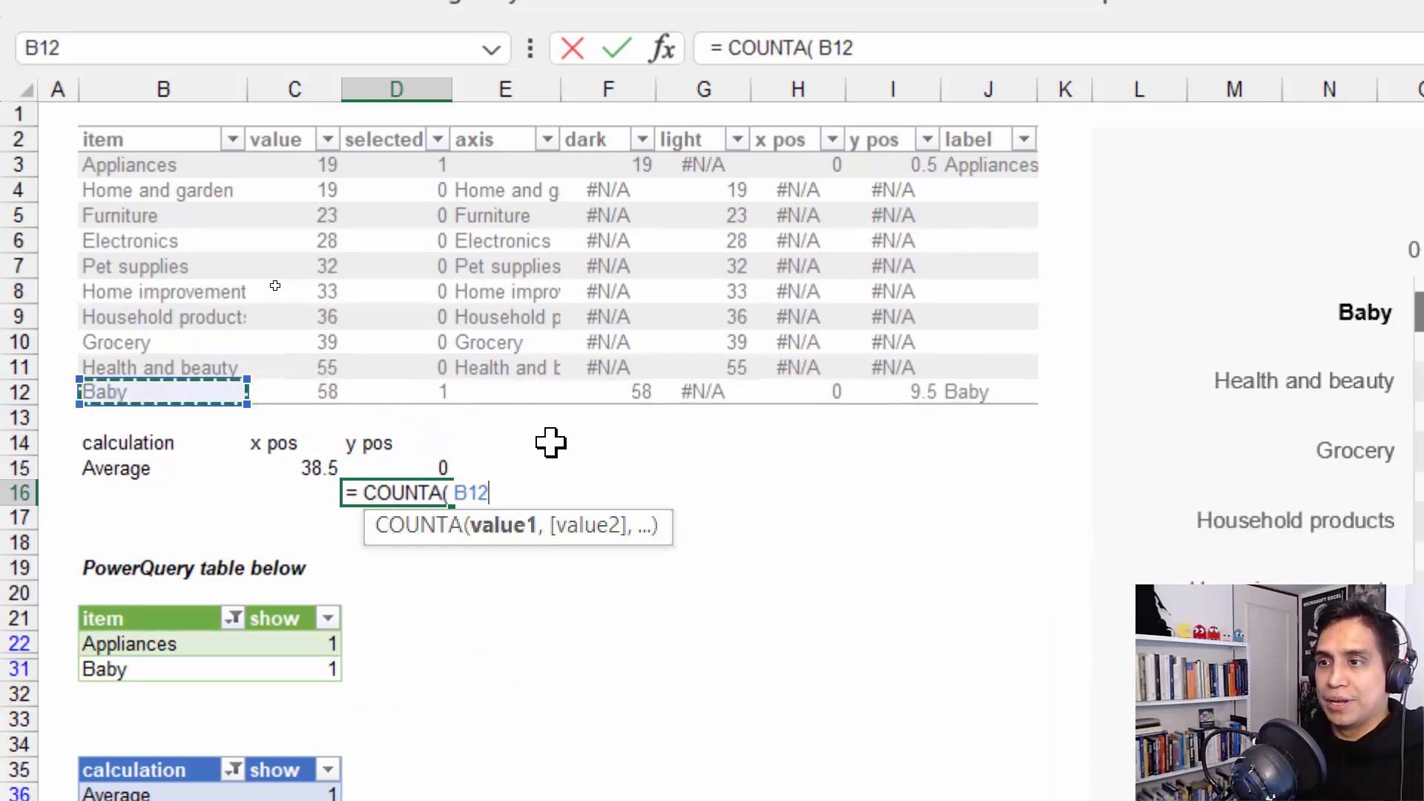
key("Up")
key("Up")
key("ctrl+space")
type(")")
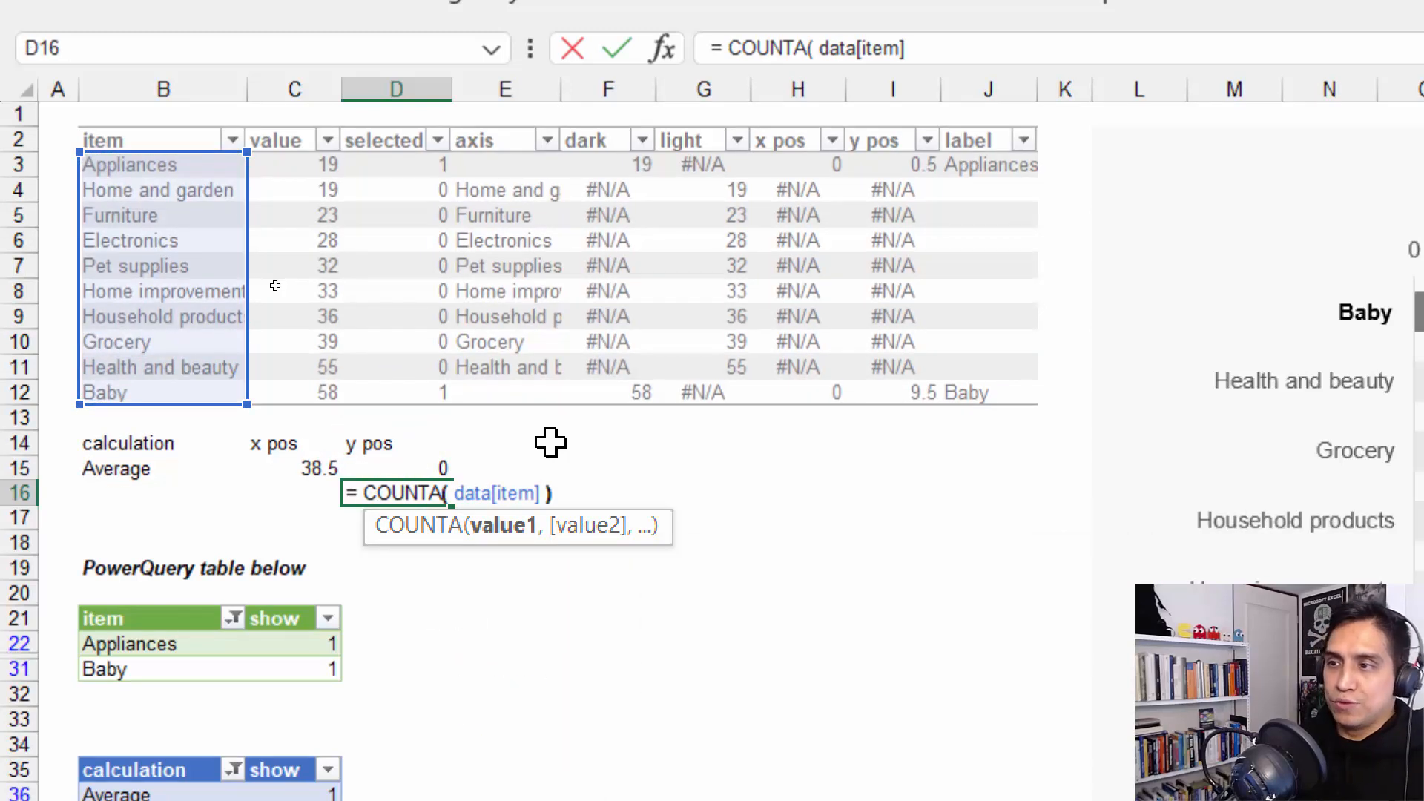
key("Return")
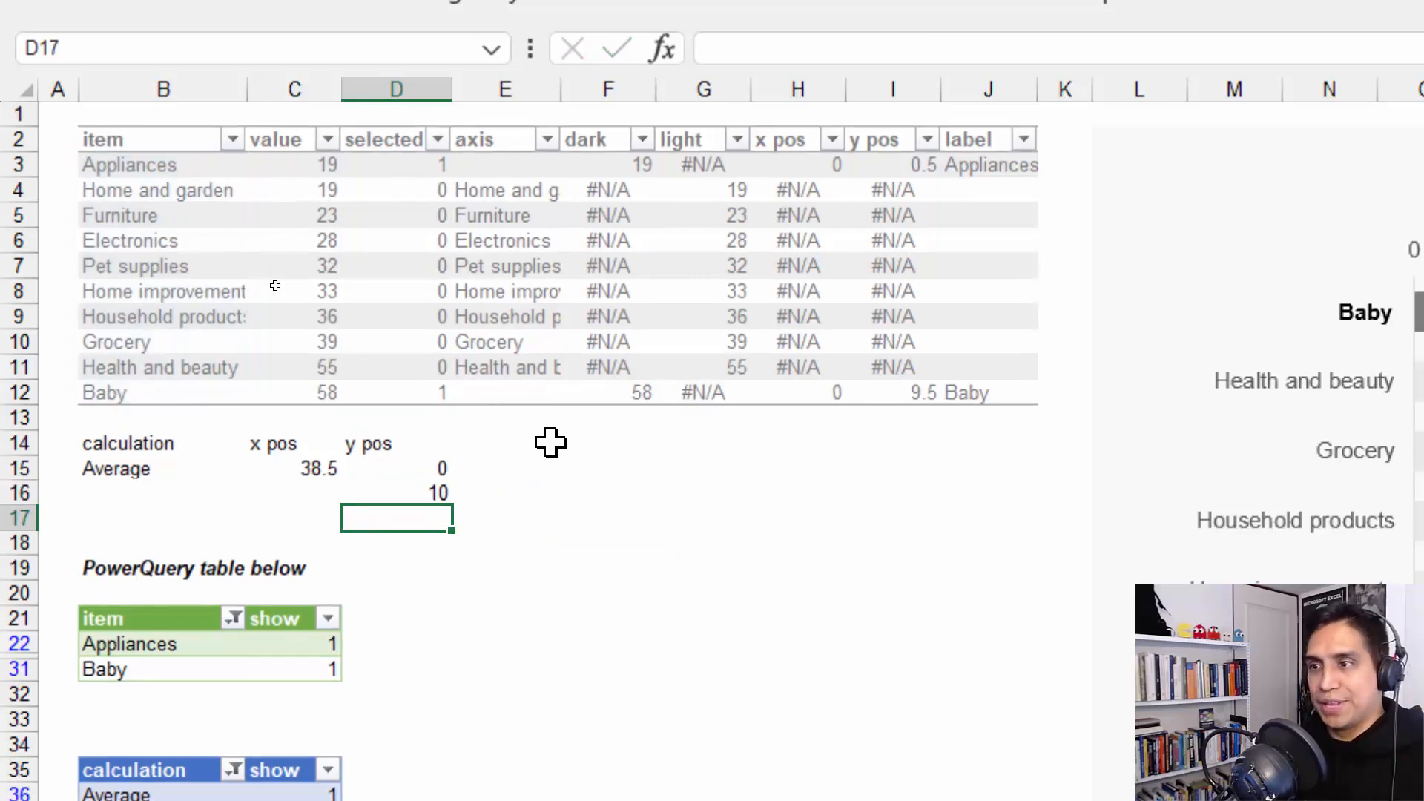
Enter a formula in C16 that references the x position in C15
key("Up")
key("Left")
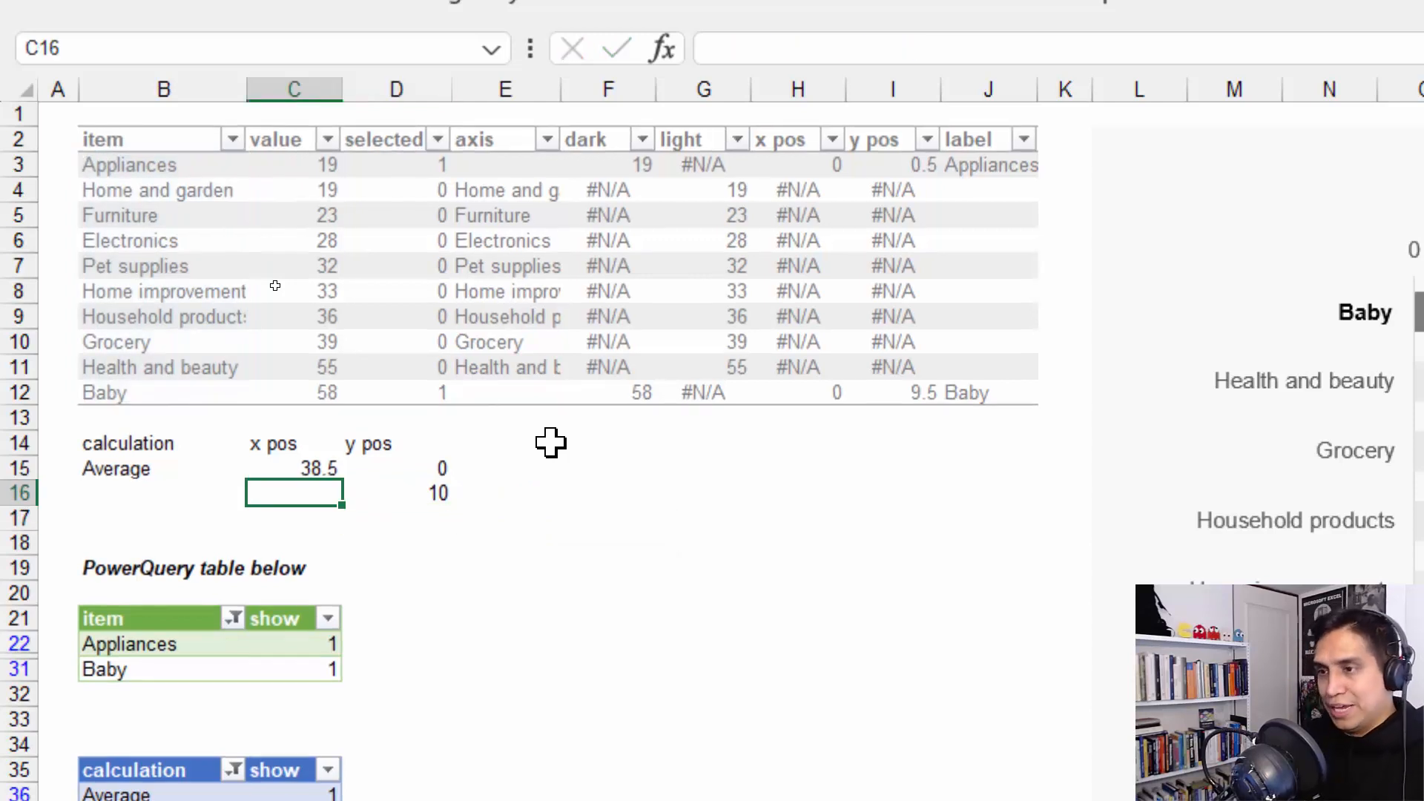
type("=")
key("Up")
key("Return")
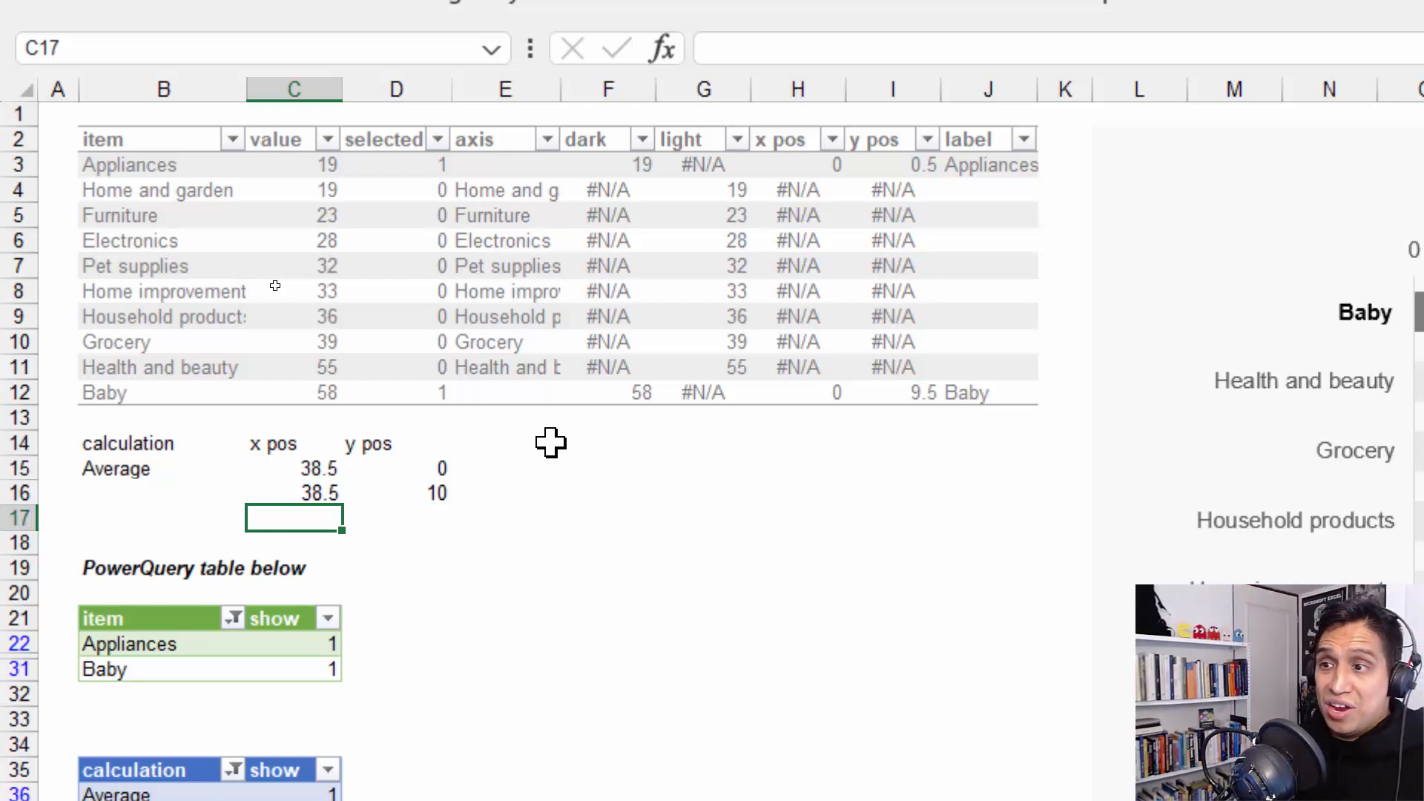
Enter the formula = B15 & ": " & TEXT( C15, "0.0" ) in B16 to build the reference line's label
key("Up")
key("Left")
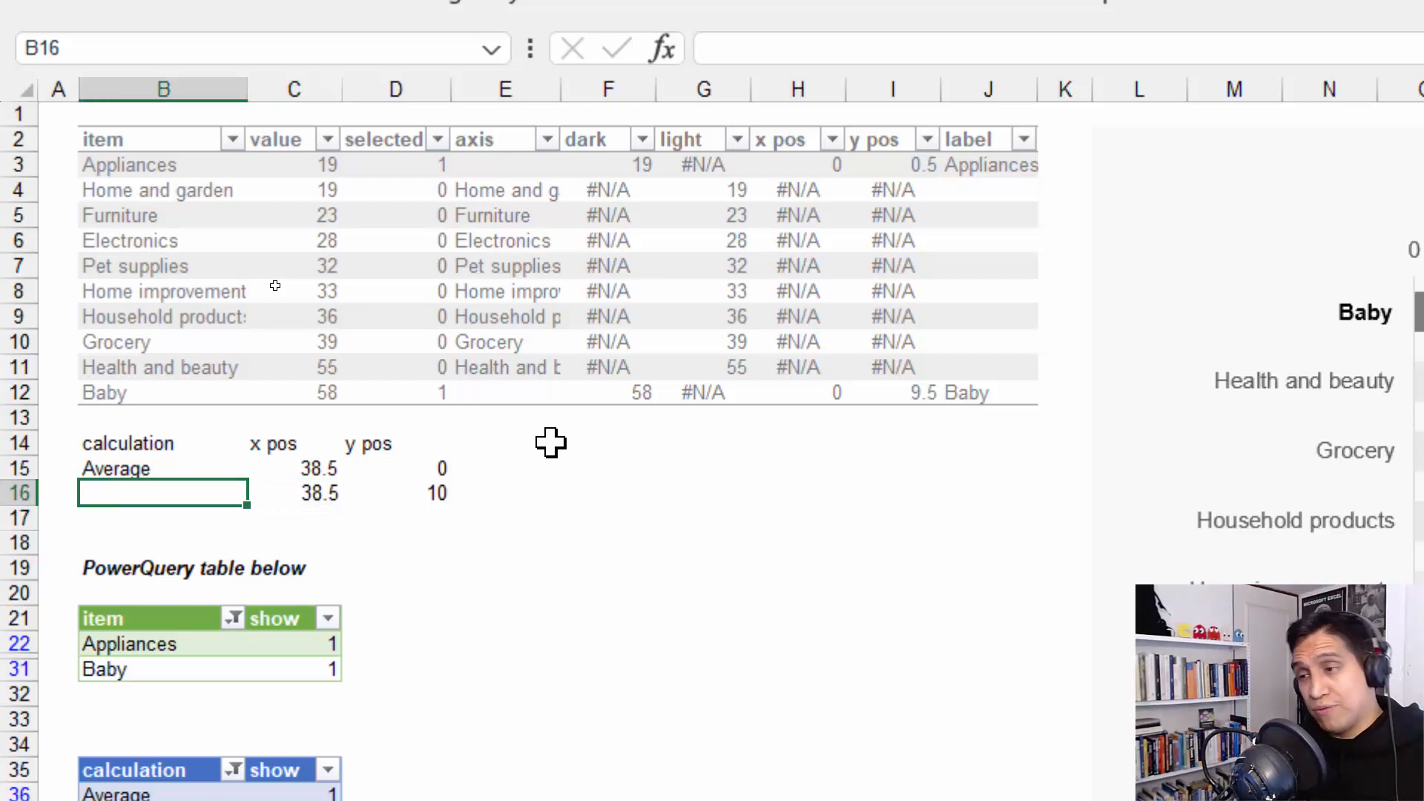
type("=")
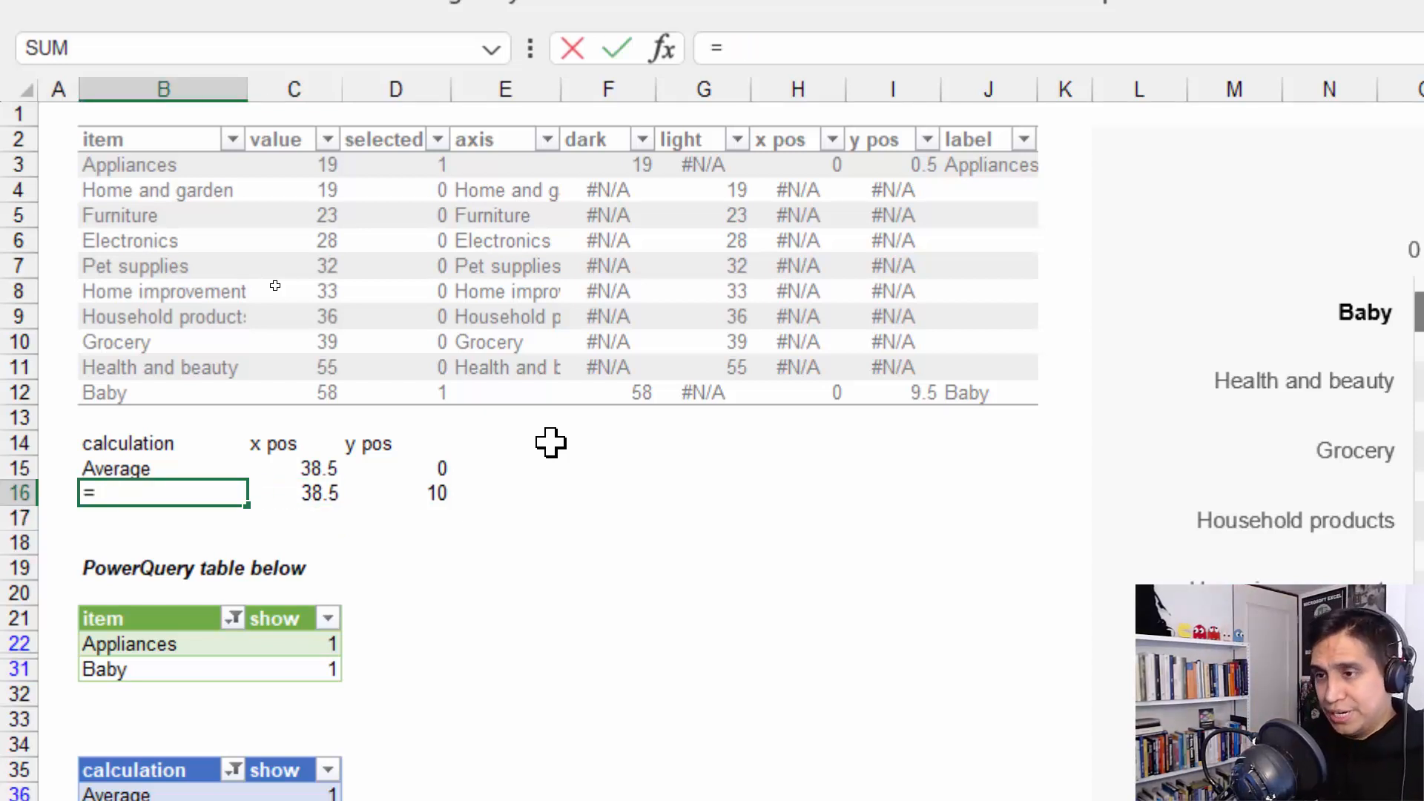
key("Up")
type("&")
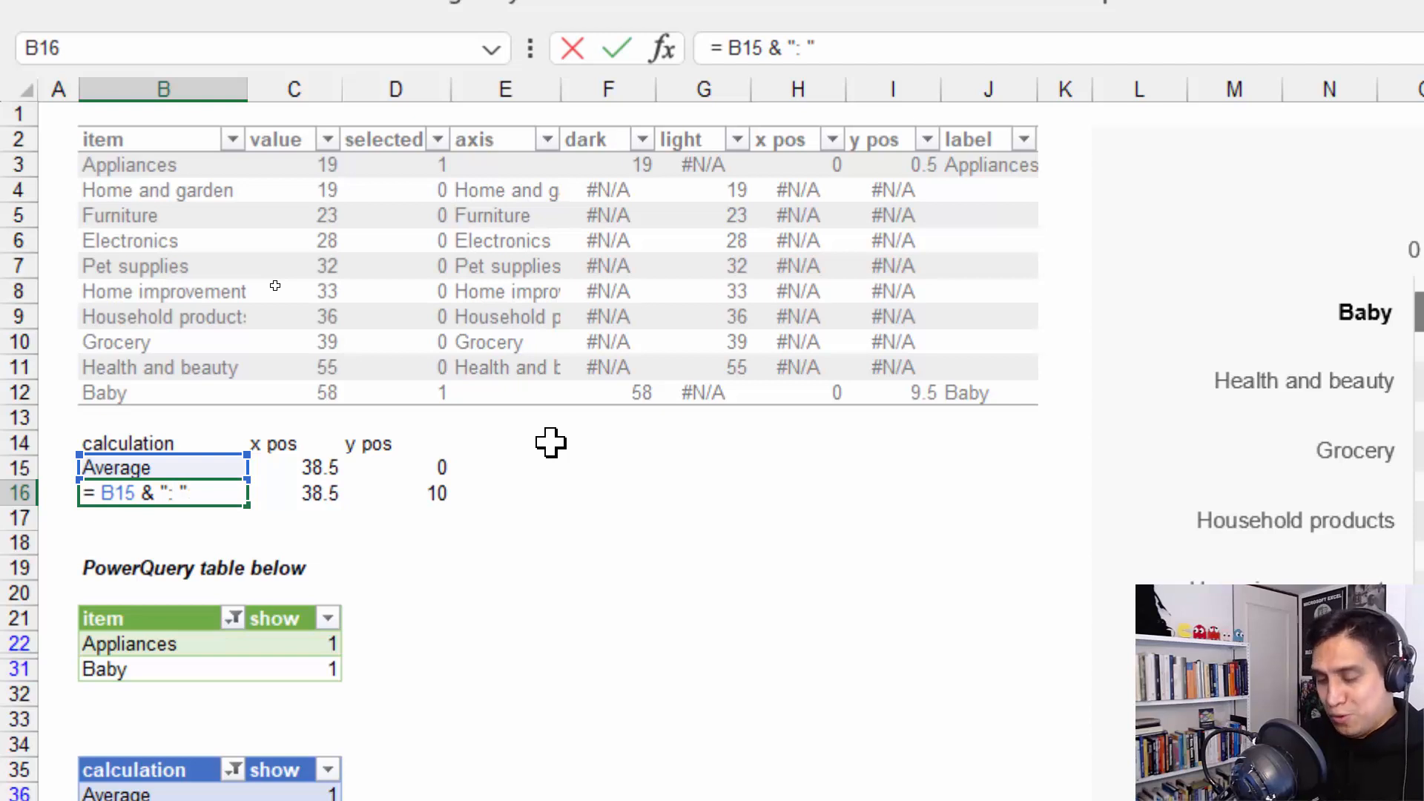
type("\": \" &")
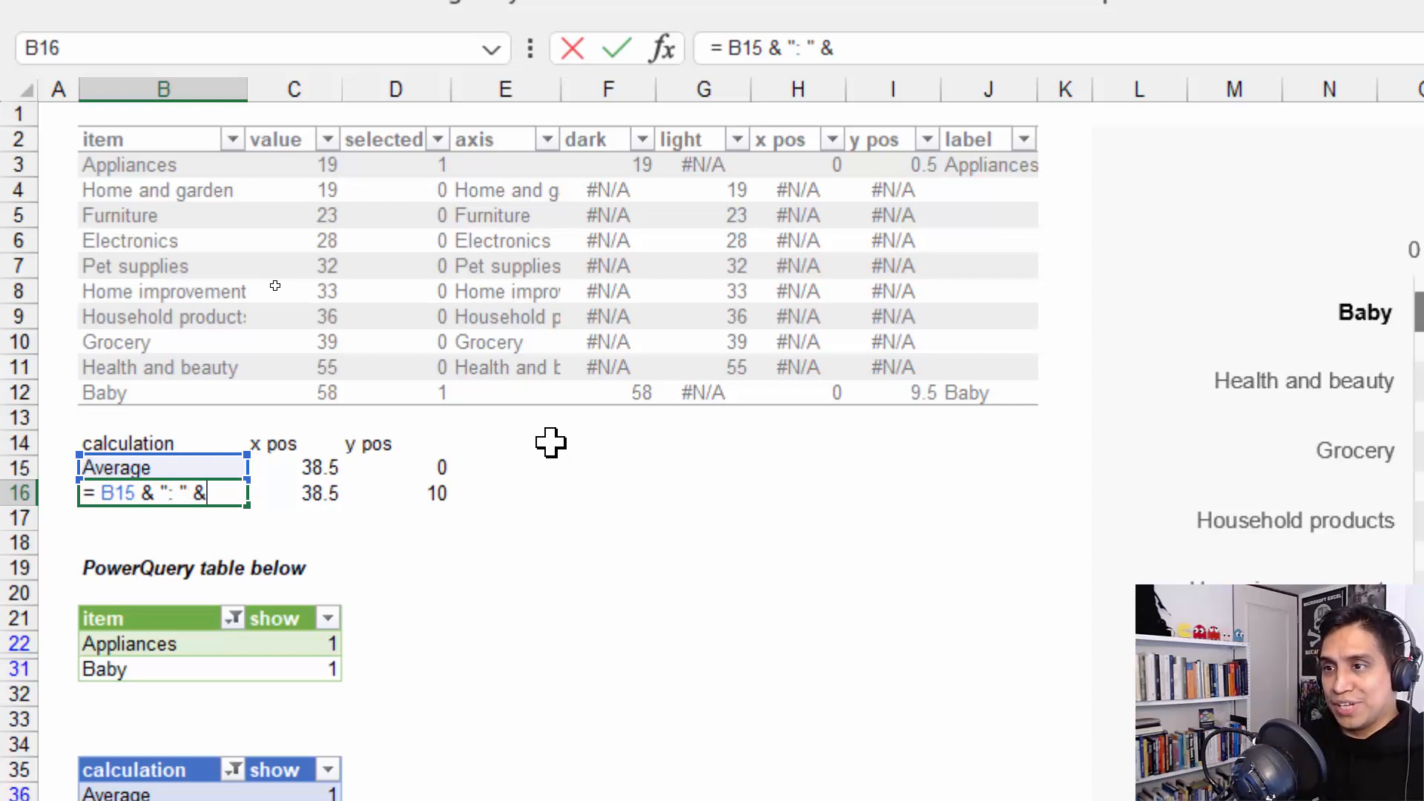
type(" TEXT(")
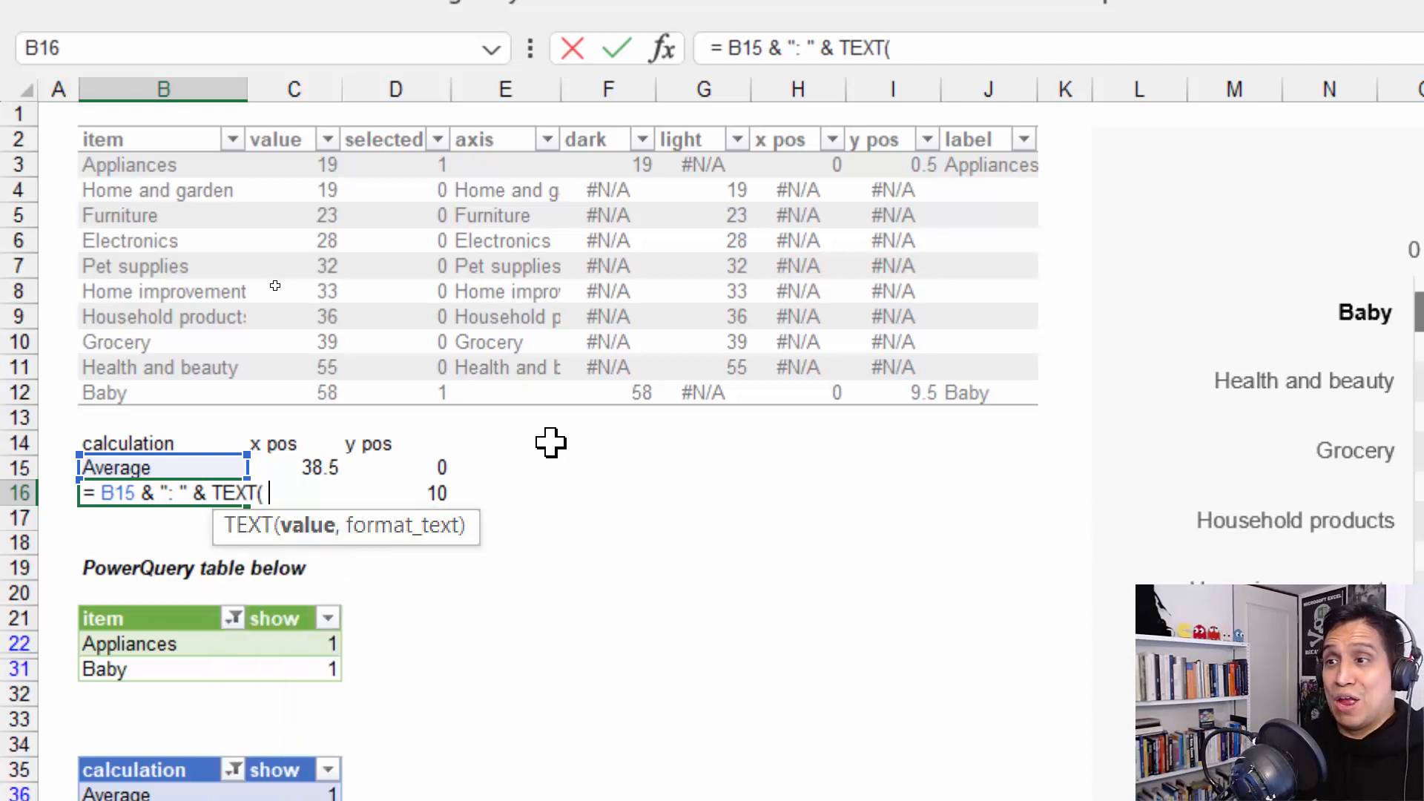
key("Up")
key("Right")
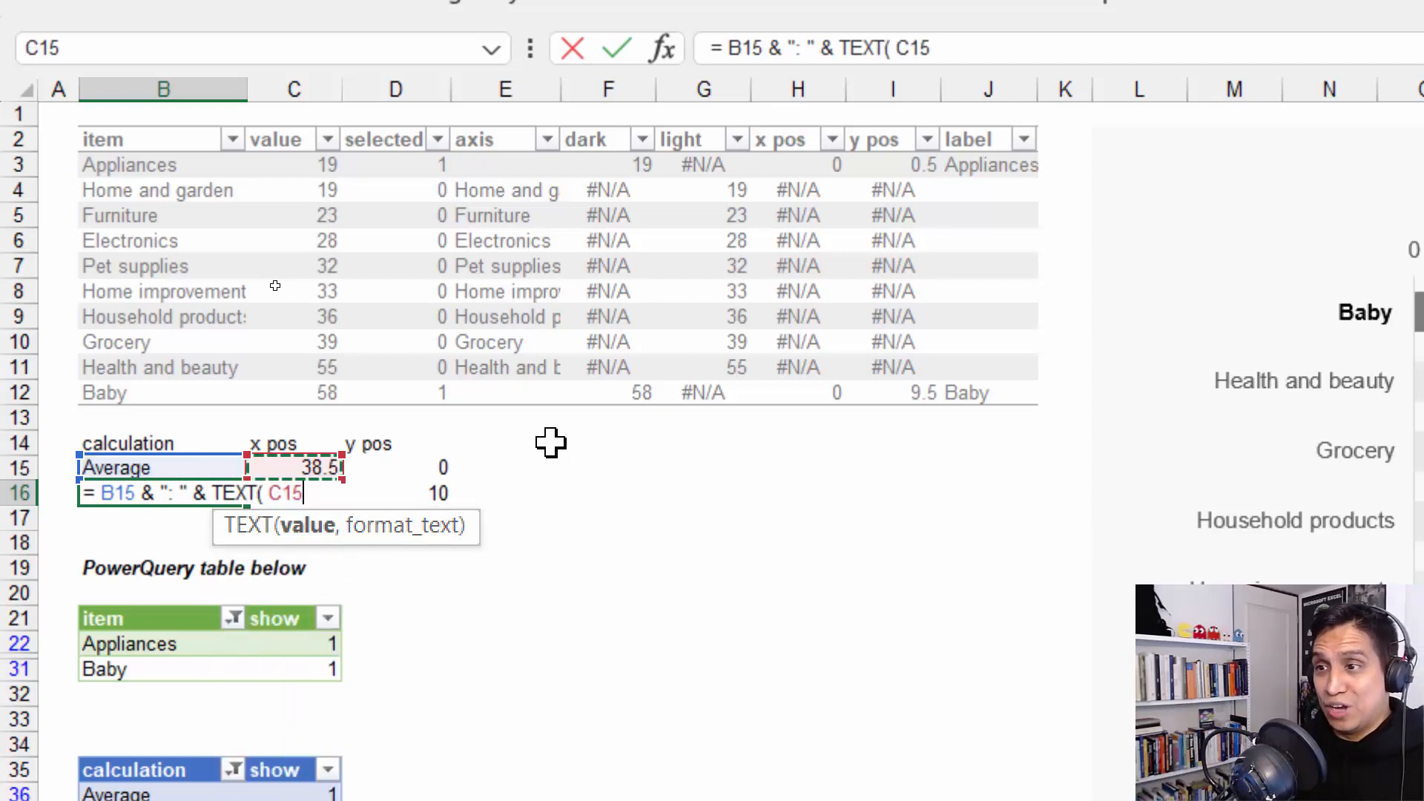
type(",")
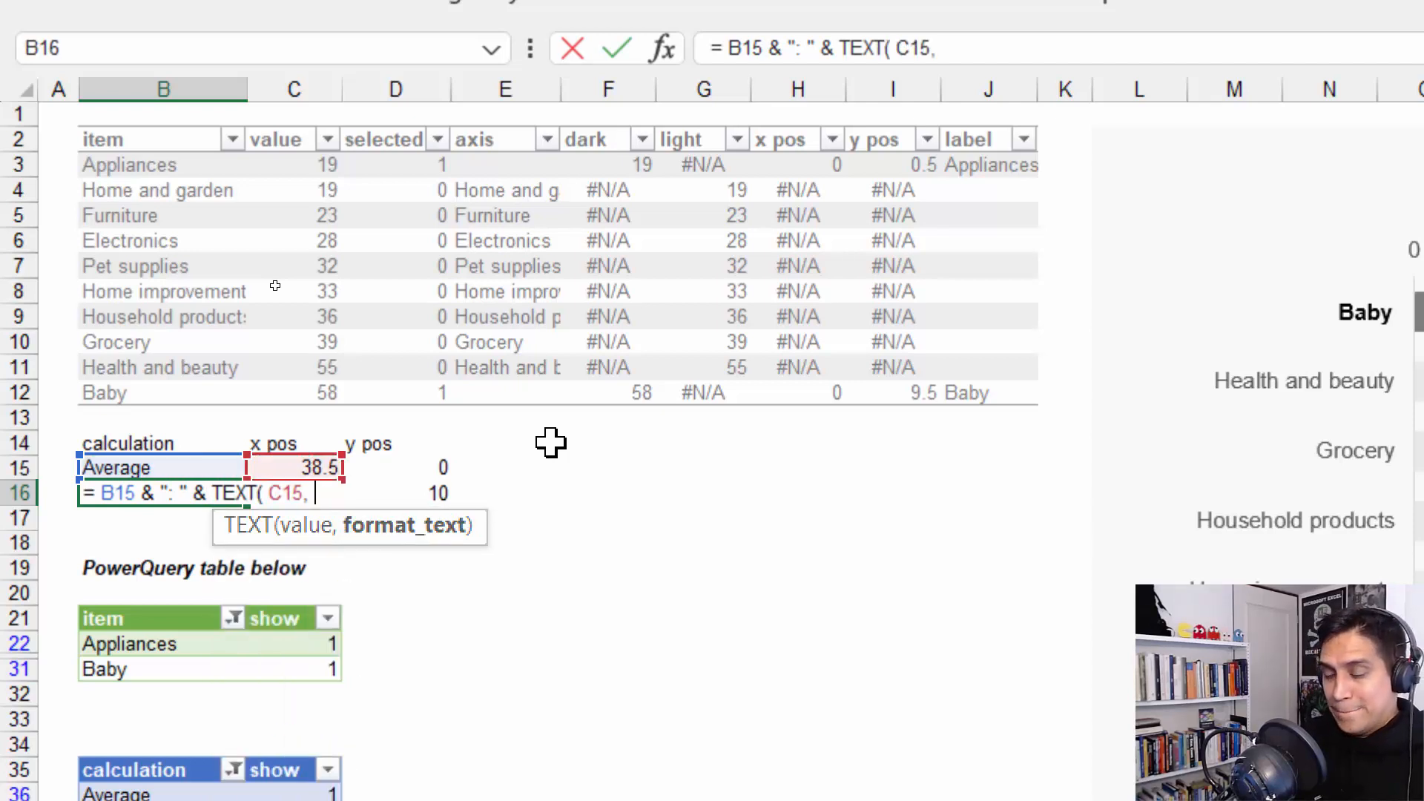
type(" \"0.0")
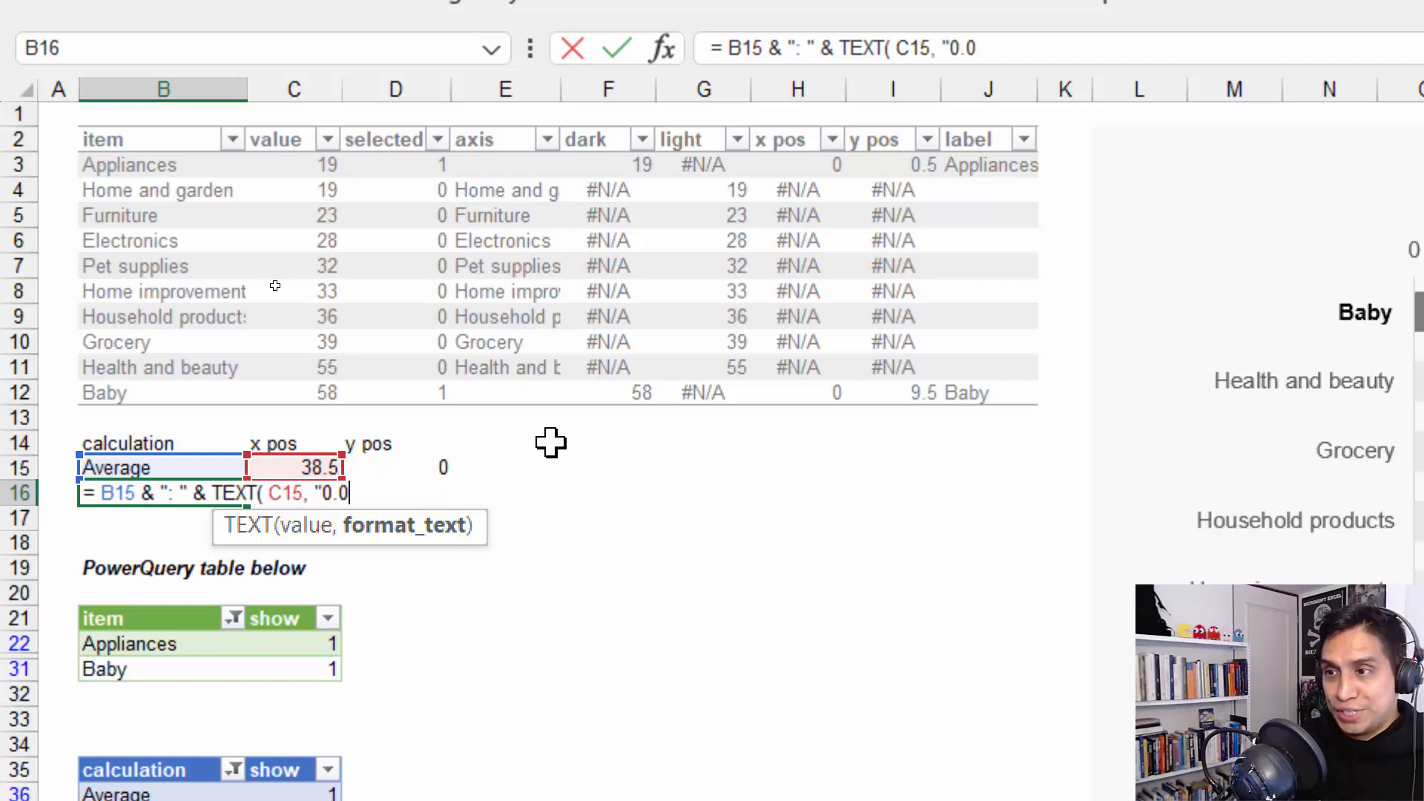
type("\" )")
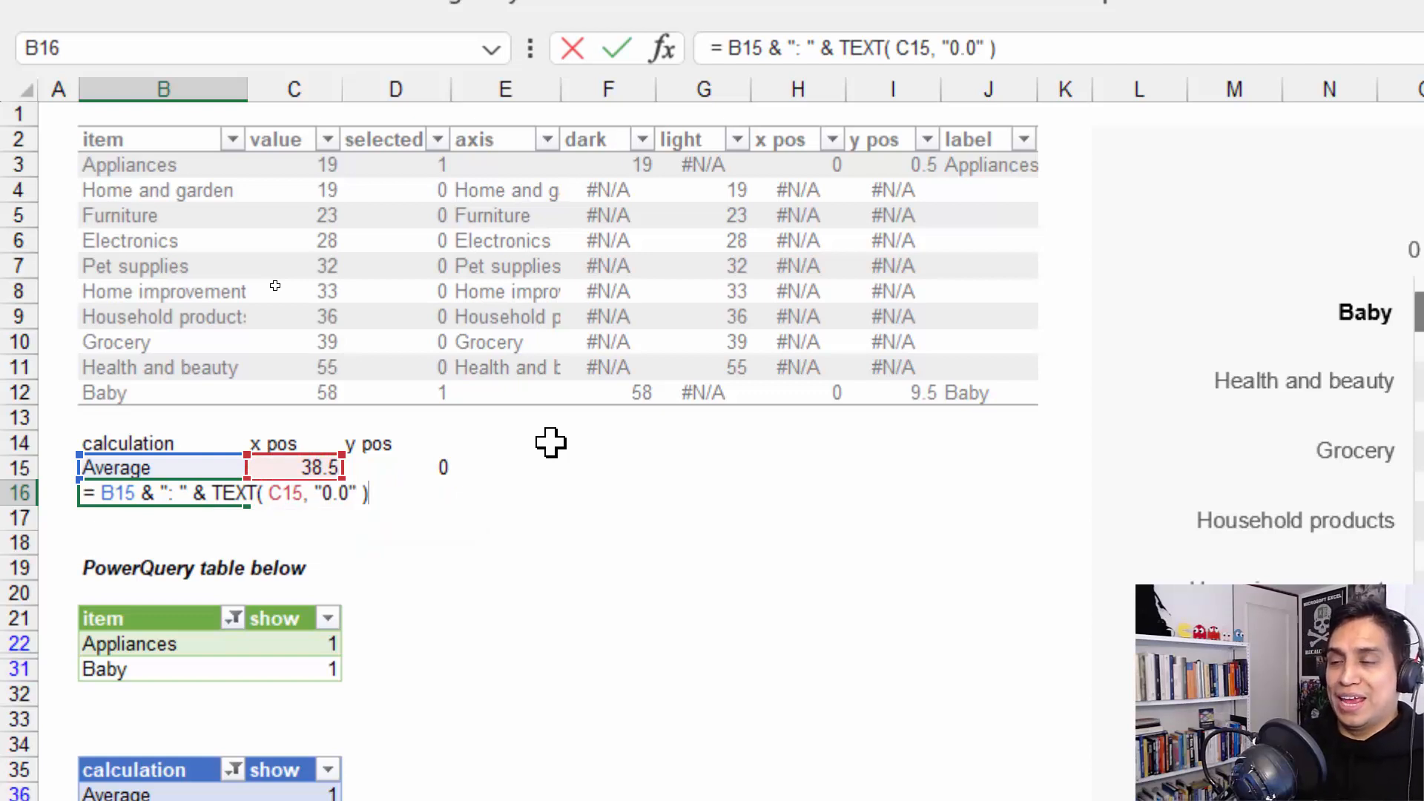
key("Return")
key("Up")
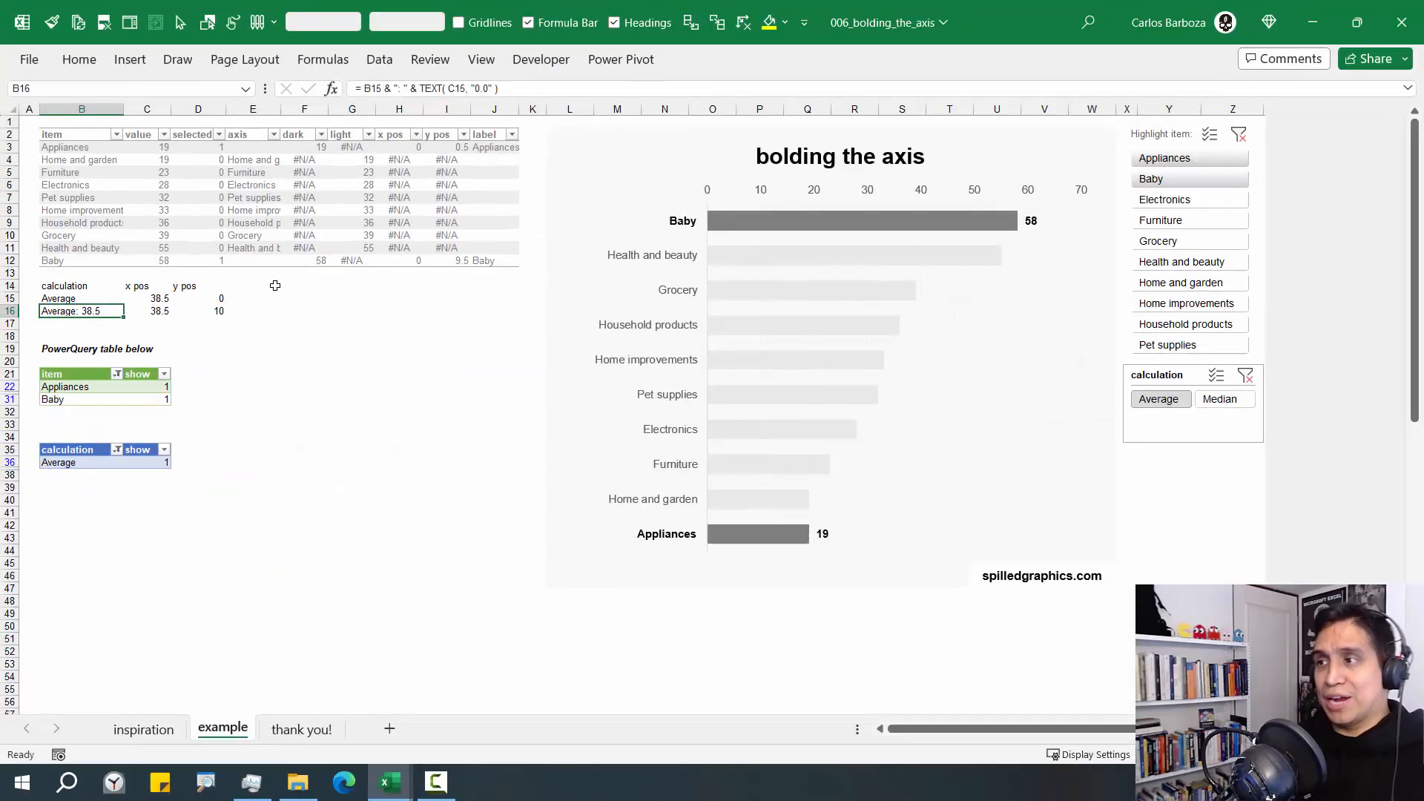
Add a new data series to the bar chart and take its series name from cell B16
left_click(902, 352)
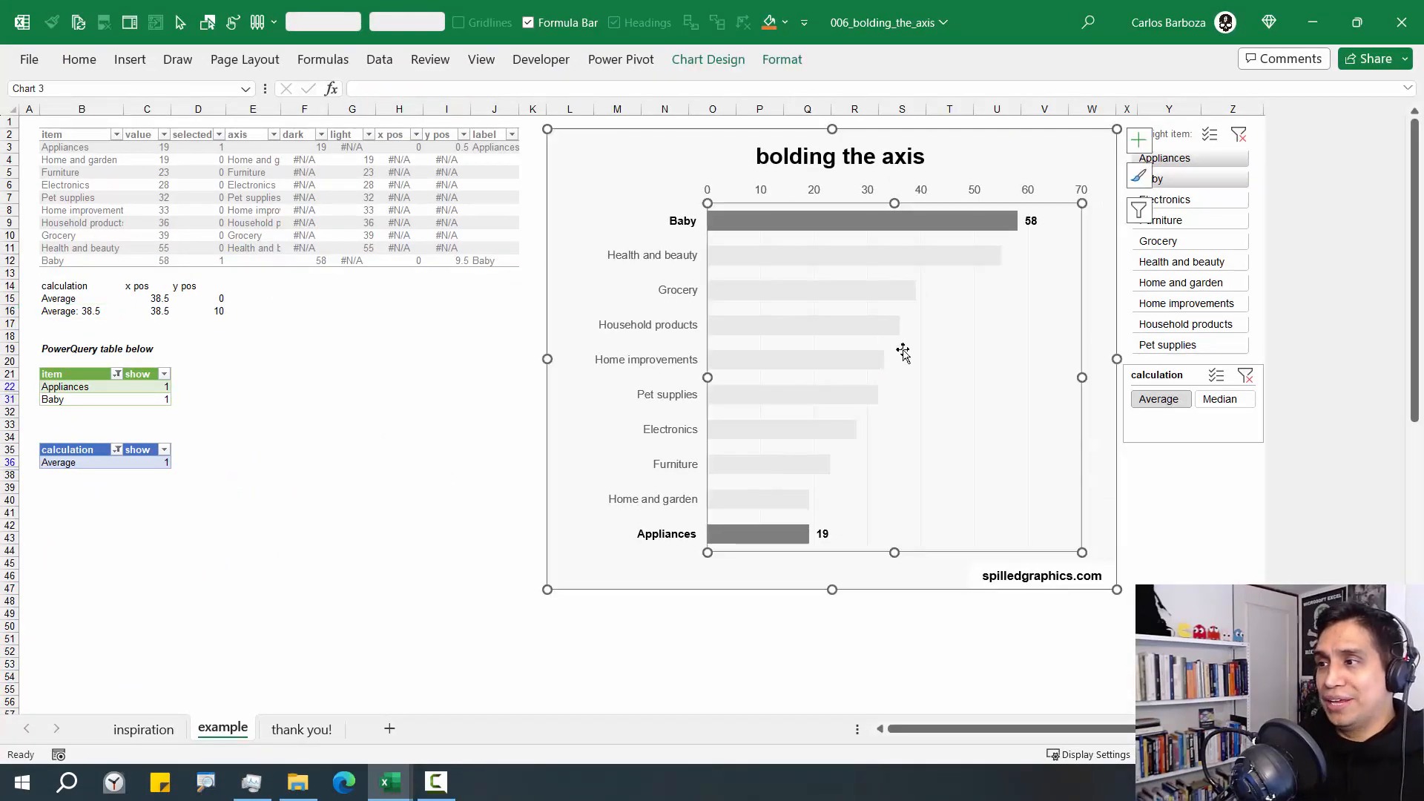
right_click(903, 351)
left_click(956, 472)
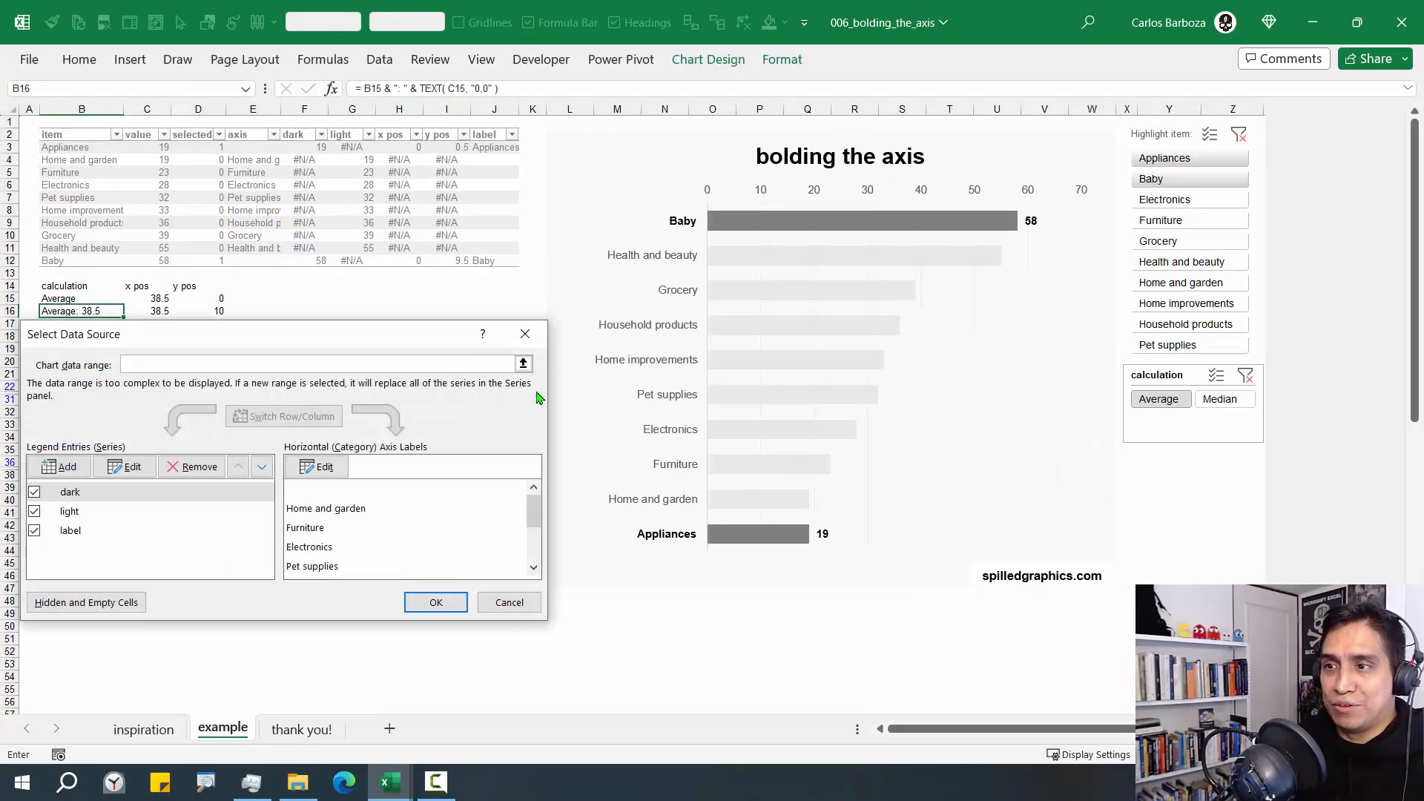
left_click_drag(327, 336, 559, 339)
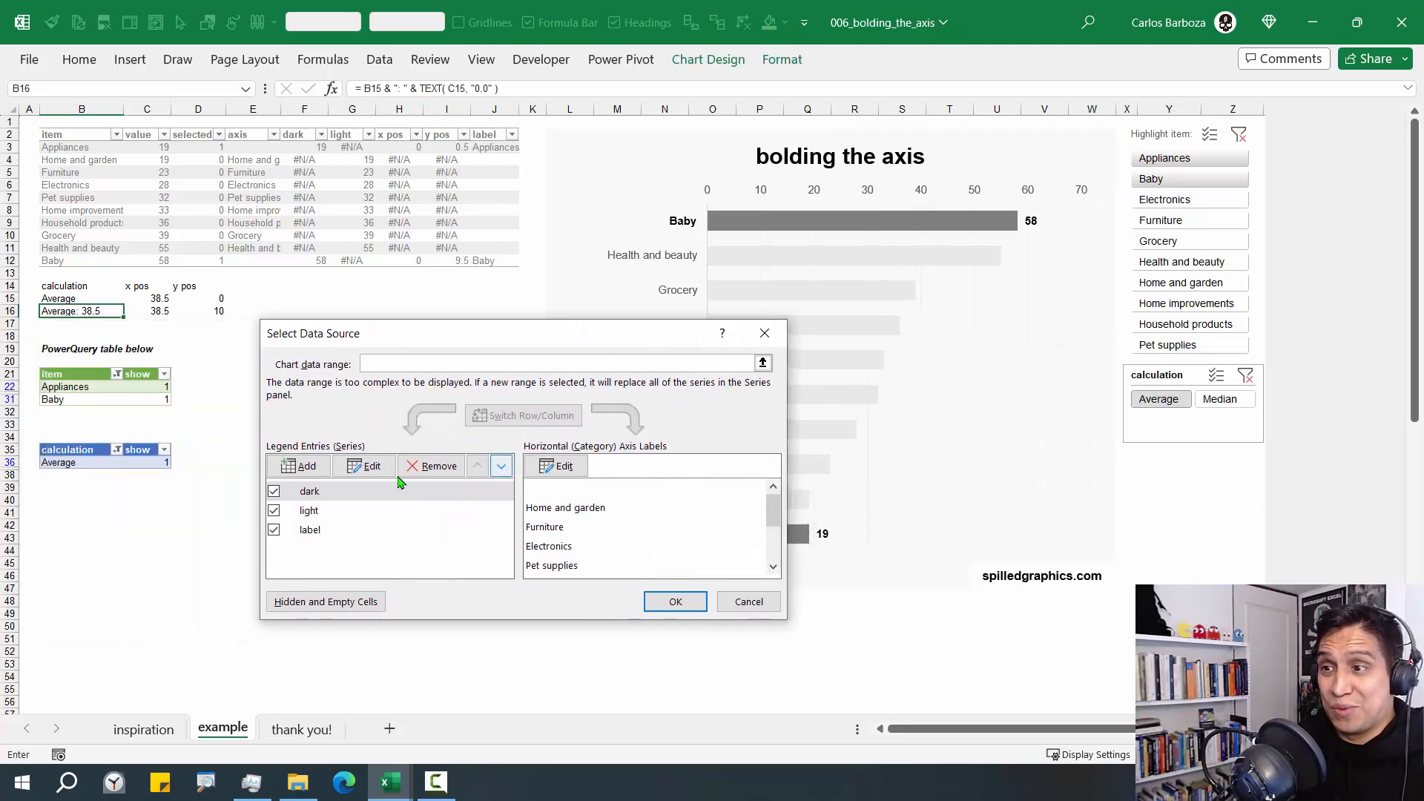
left_click(311, 472)
left_click_drag(222, 393, 362, 403)
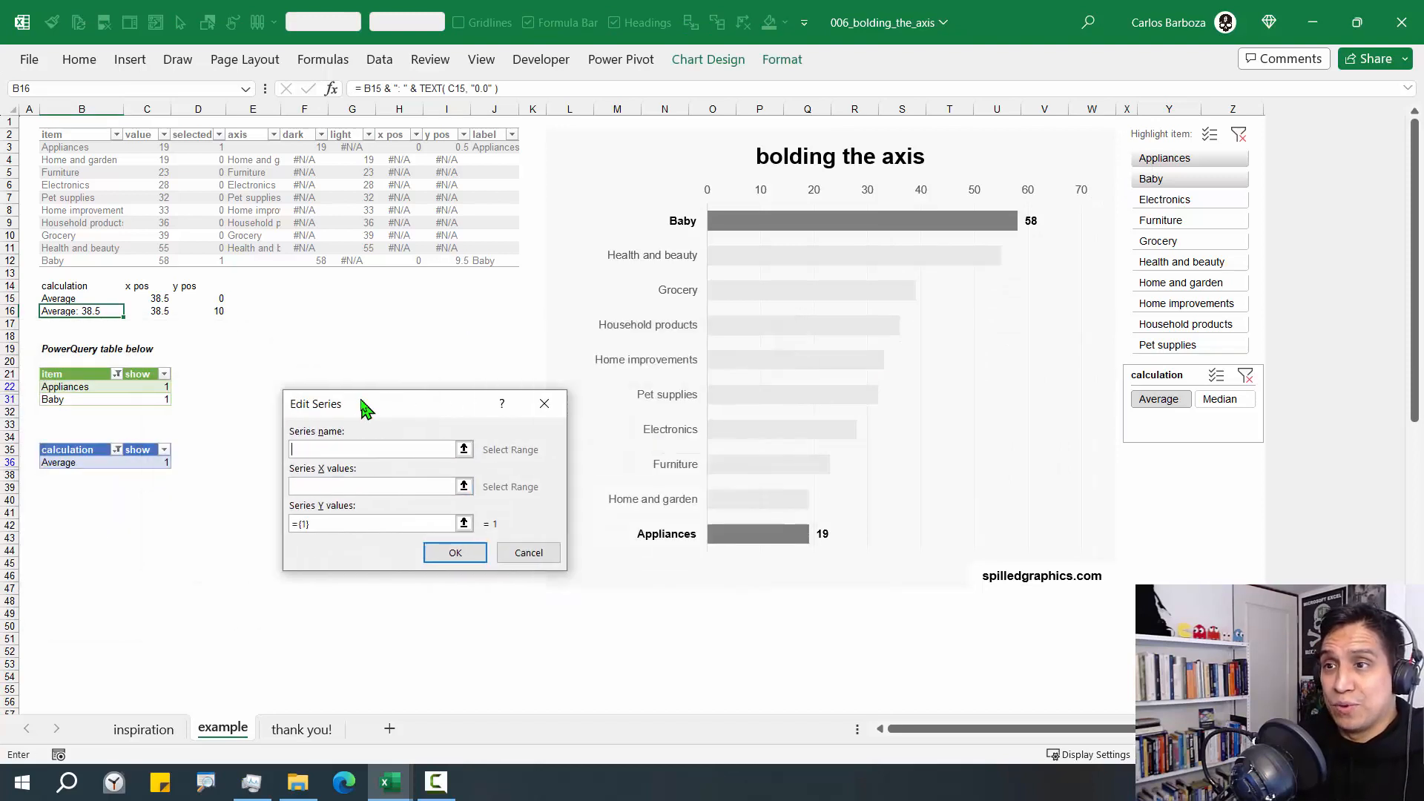
left_click(97, 313)
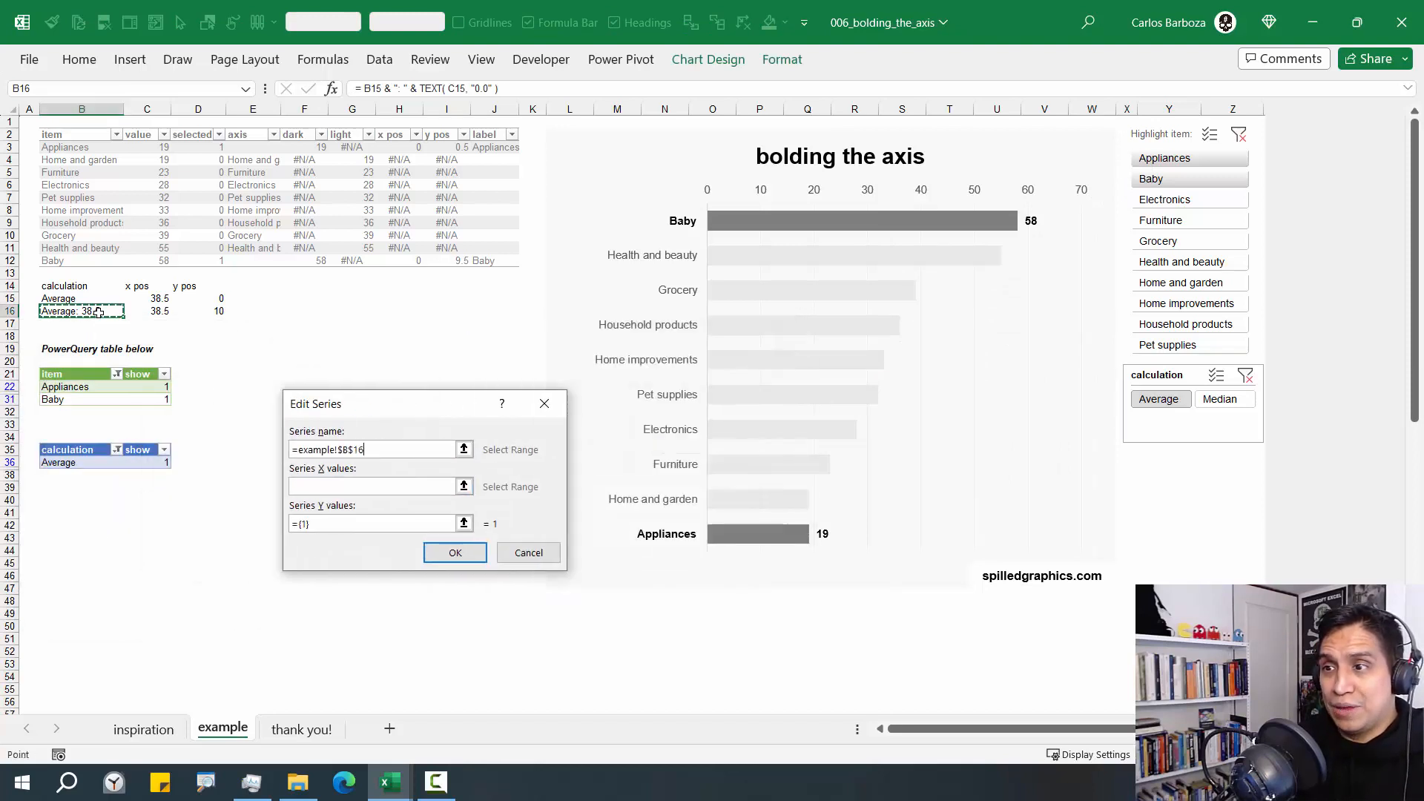
key("Tab")
Set the new series' X values to C15:C16 and its Y values to D15:D16, and apply the chart data changes
left_click(464, 487)
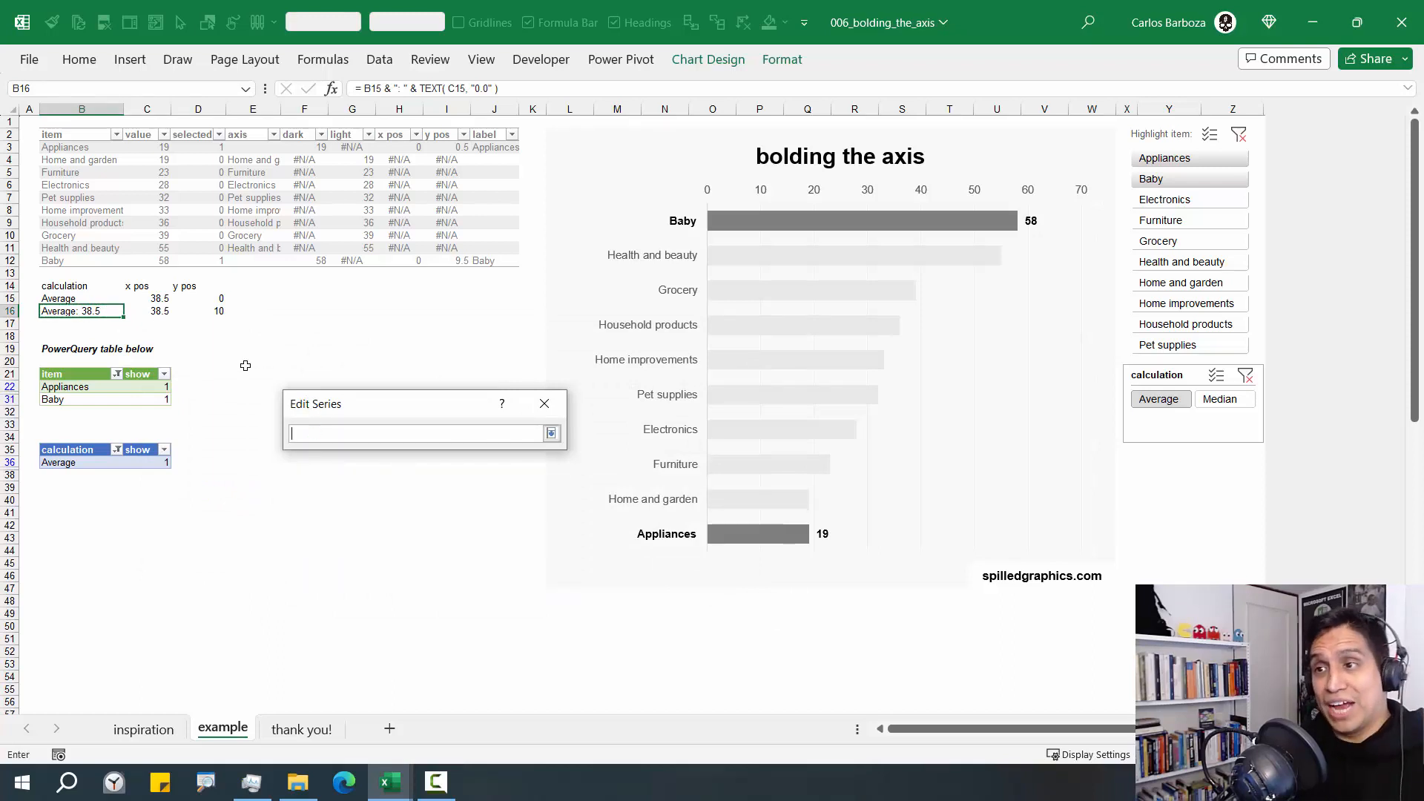
left_click_drag(149, 296, 154, 311)
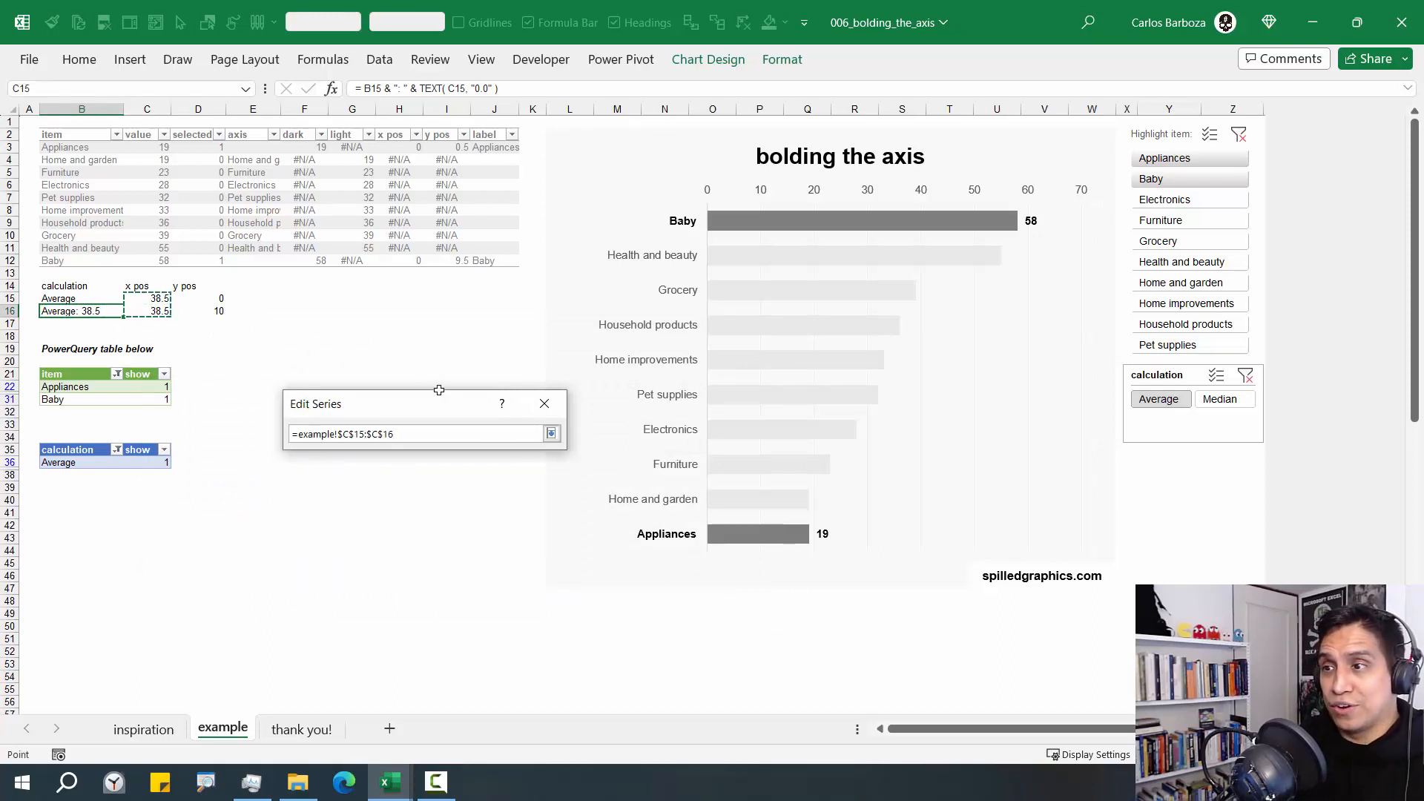
left_click(551, 433)
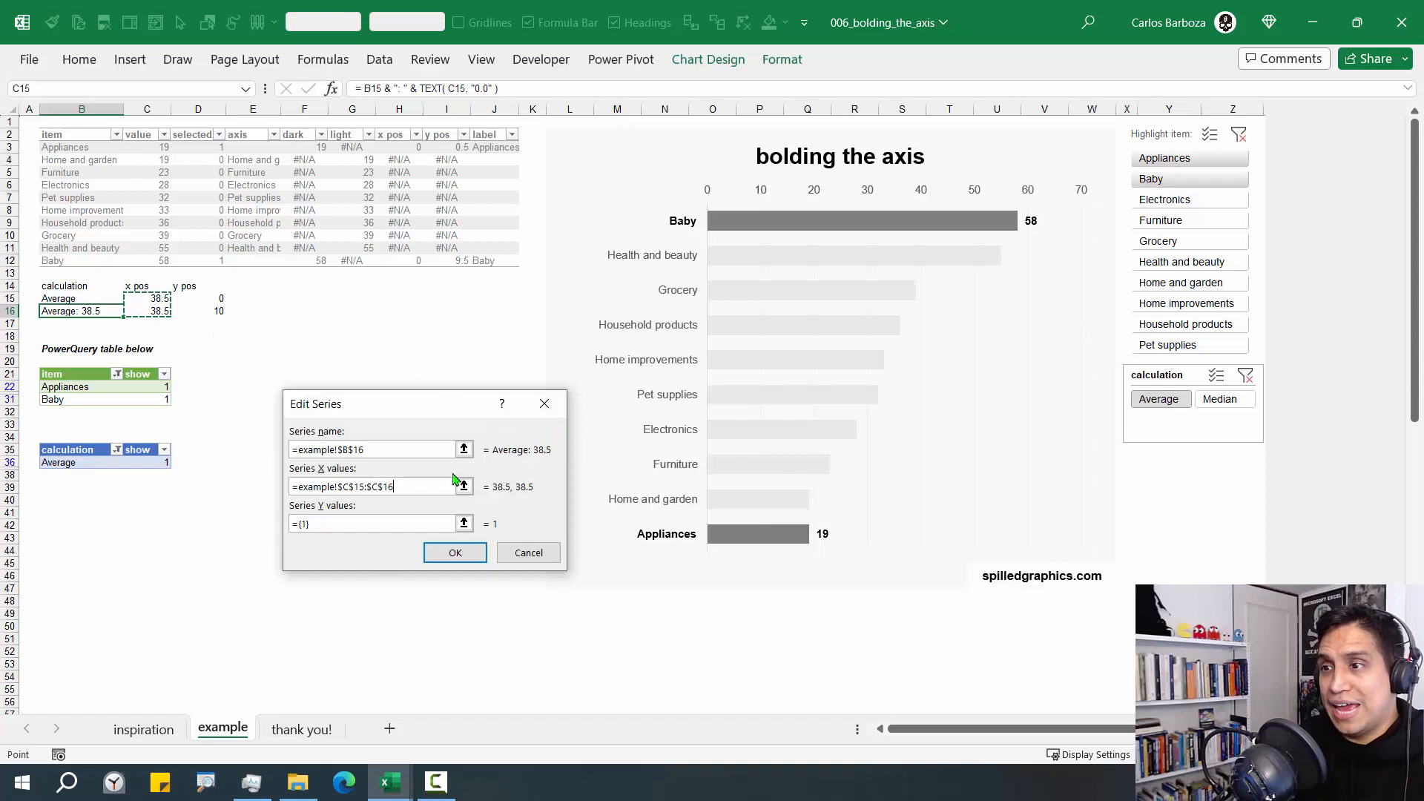
left_click(464, 524)
left_click_drag(204, 299, 211, 312)
left_click(551, 433)
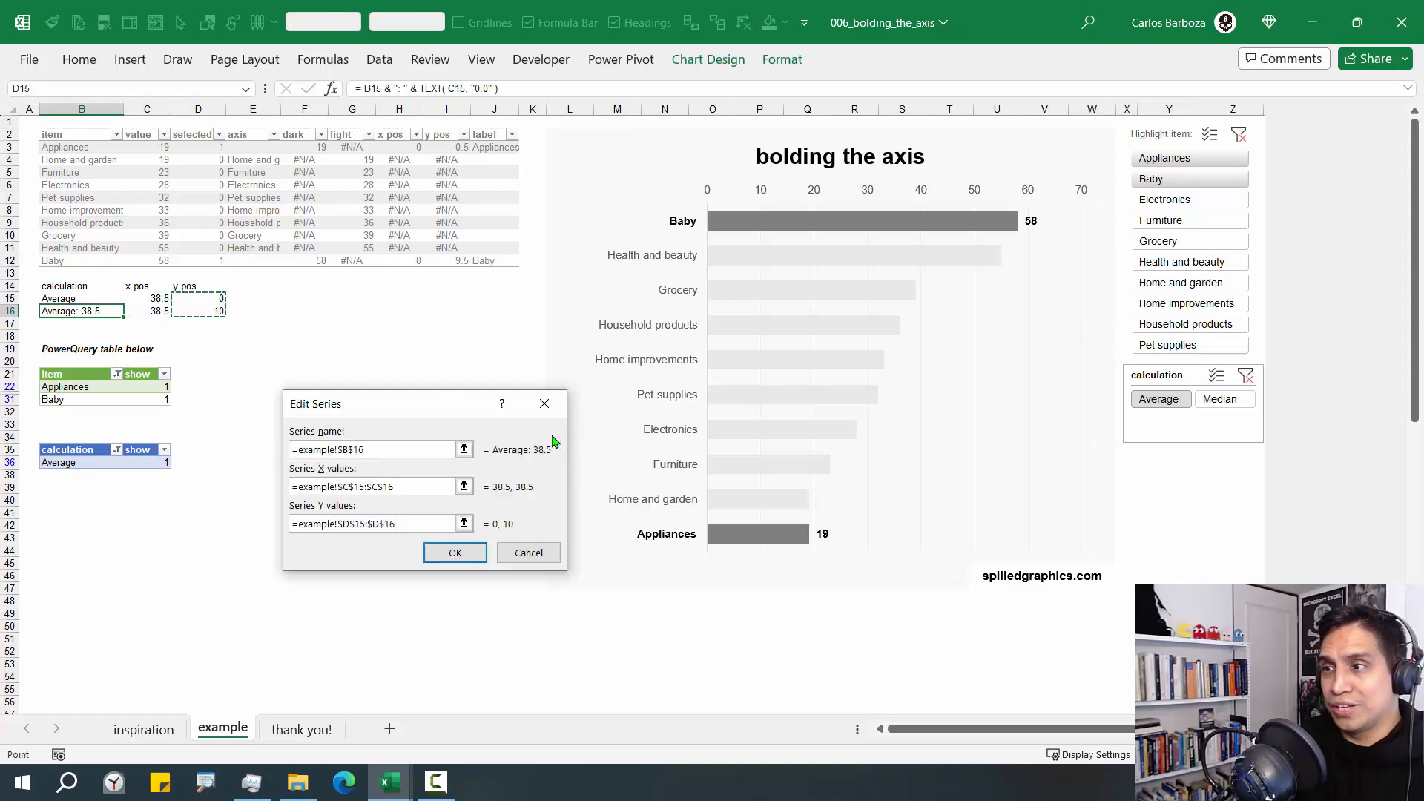
left_click(454, 549)
left_click(679, 602)
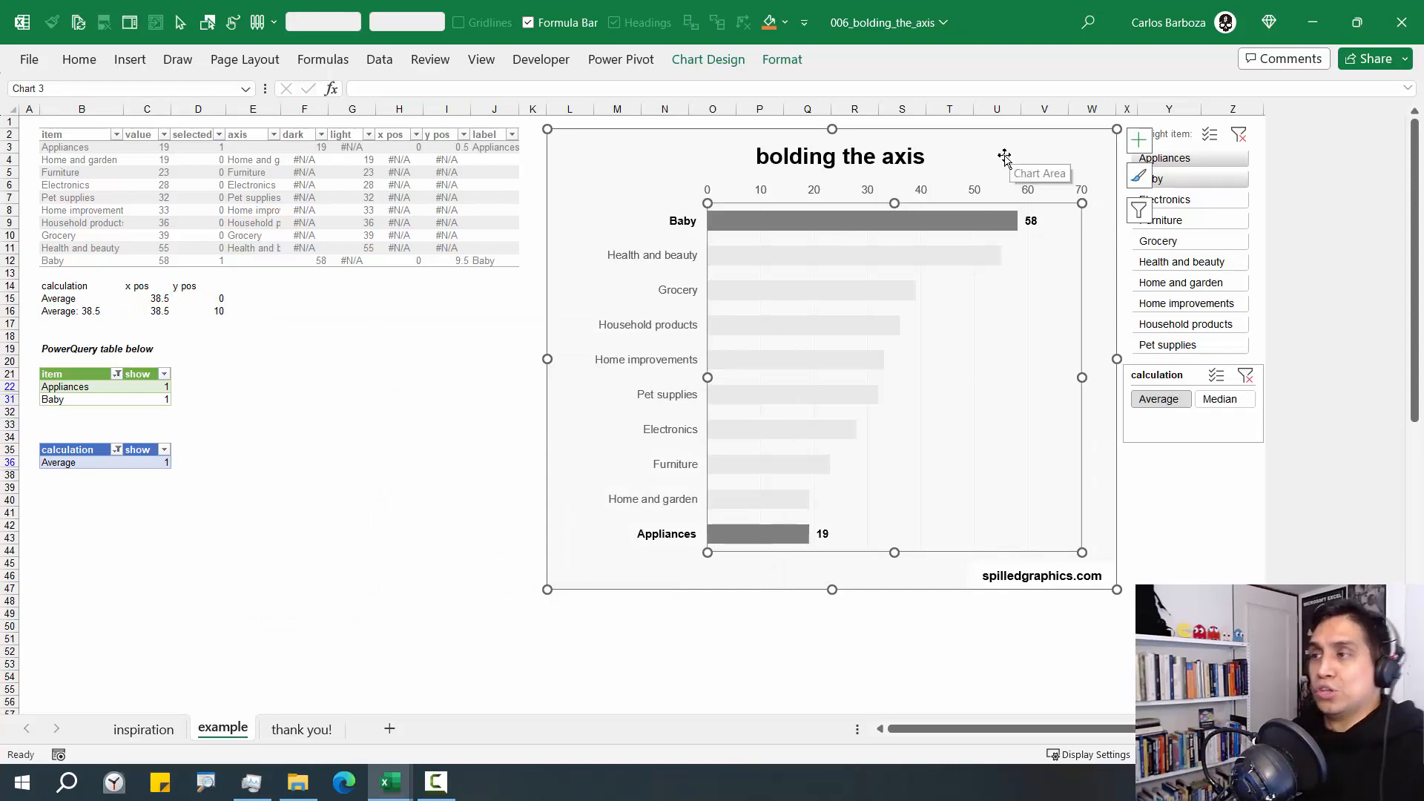
Select the newly added average series in the chart by choosing it from the list of chart elements
left_click_drag(585, 151, 588, 150)
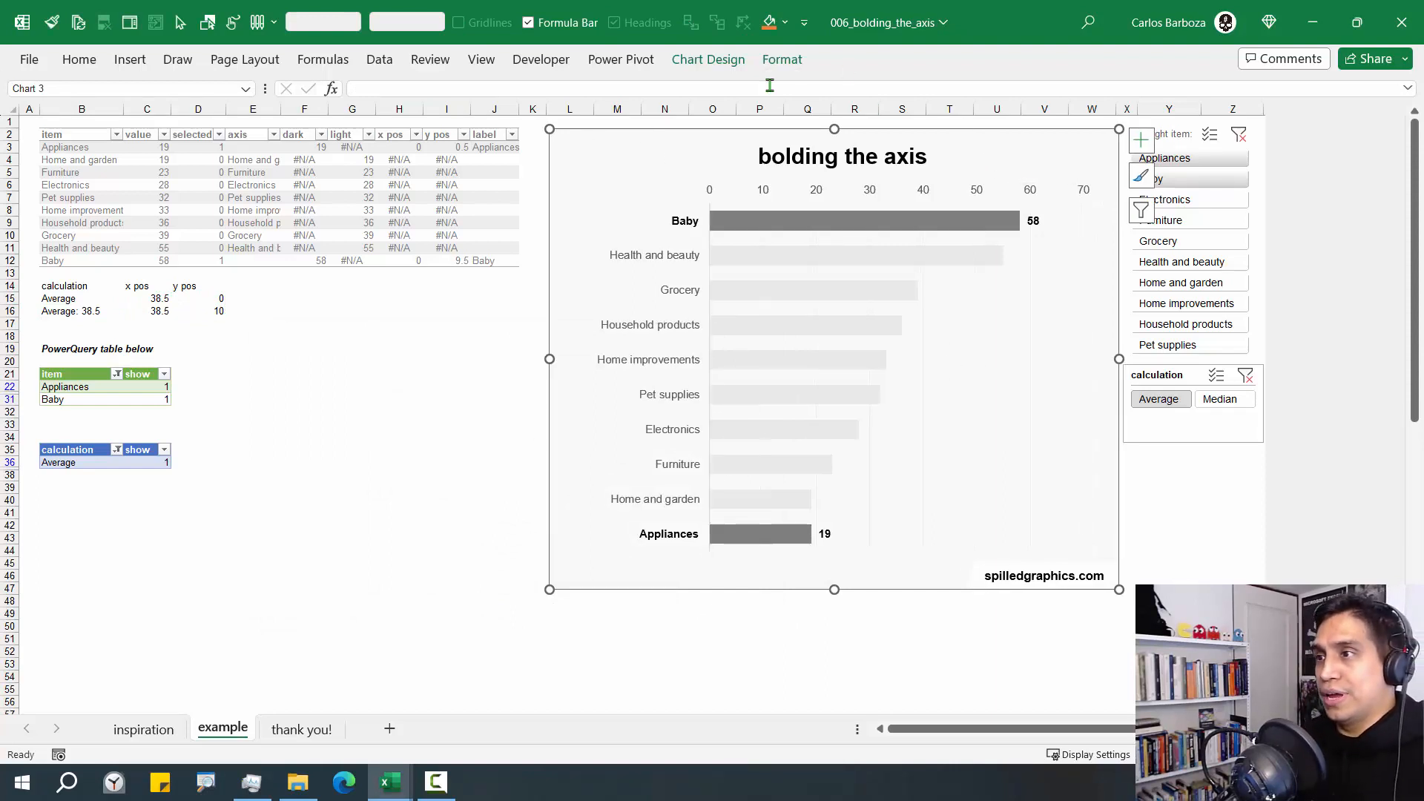
left_click(781, 60)
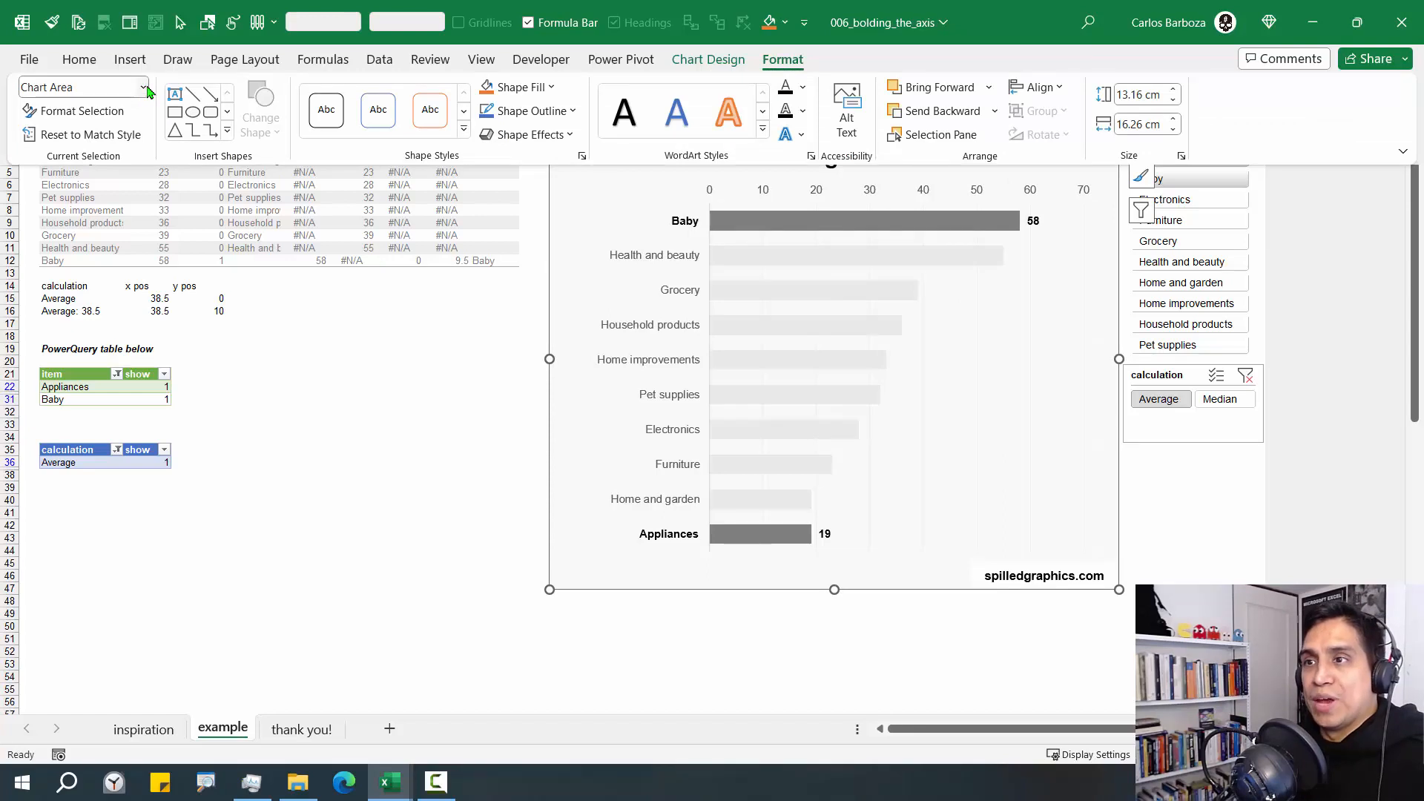
left_click(143, 86)
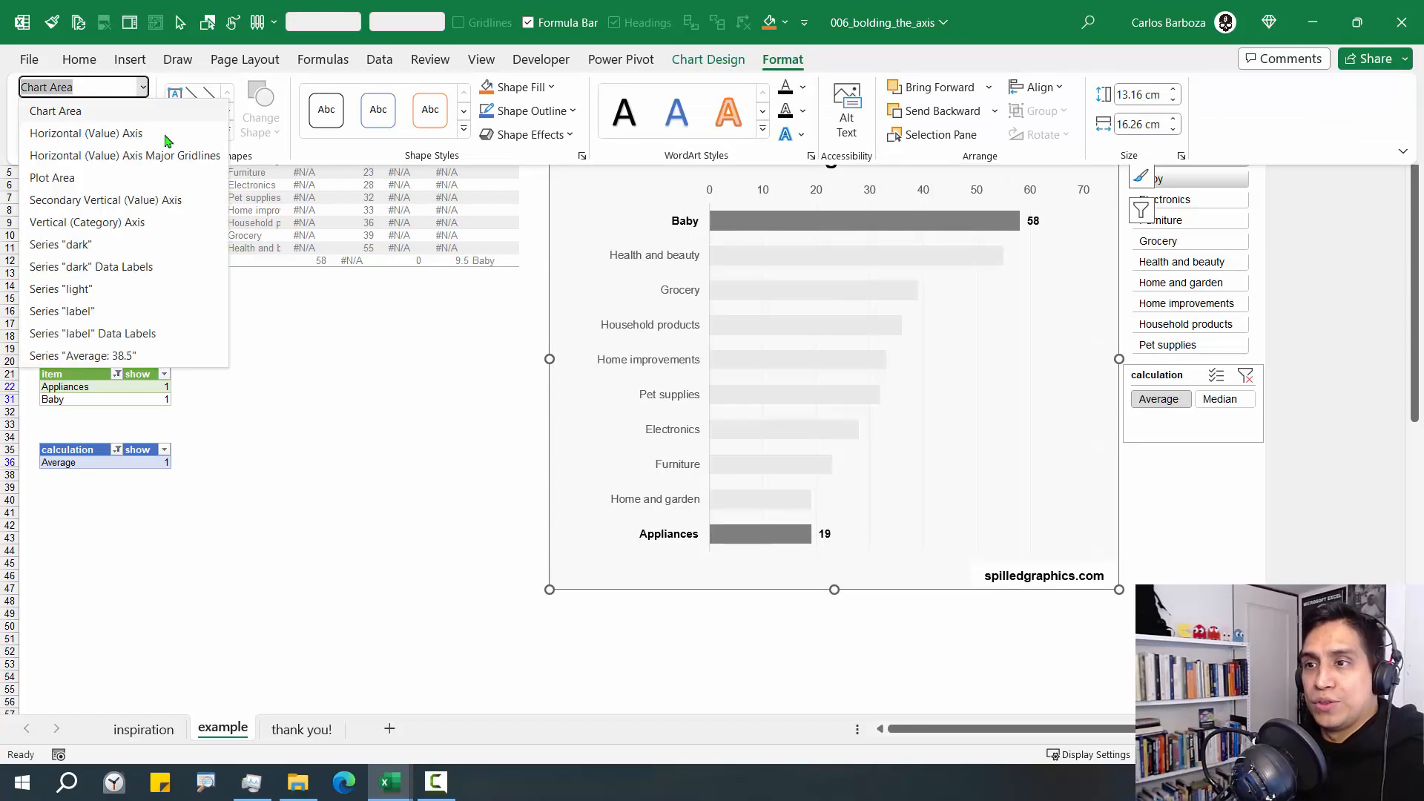
left_click(118, 356)
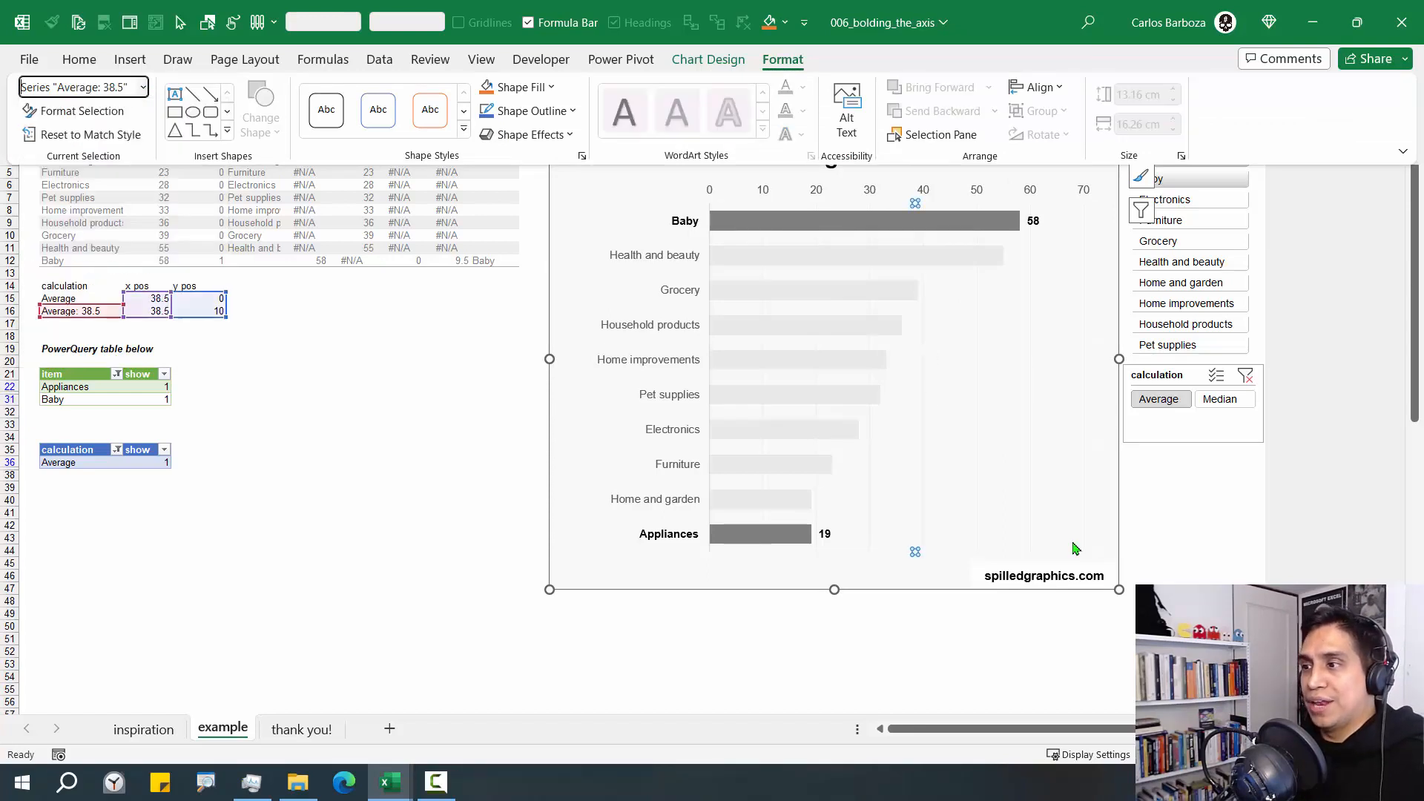
left_click(918, 289)
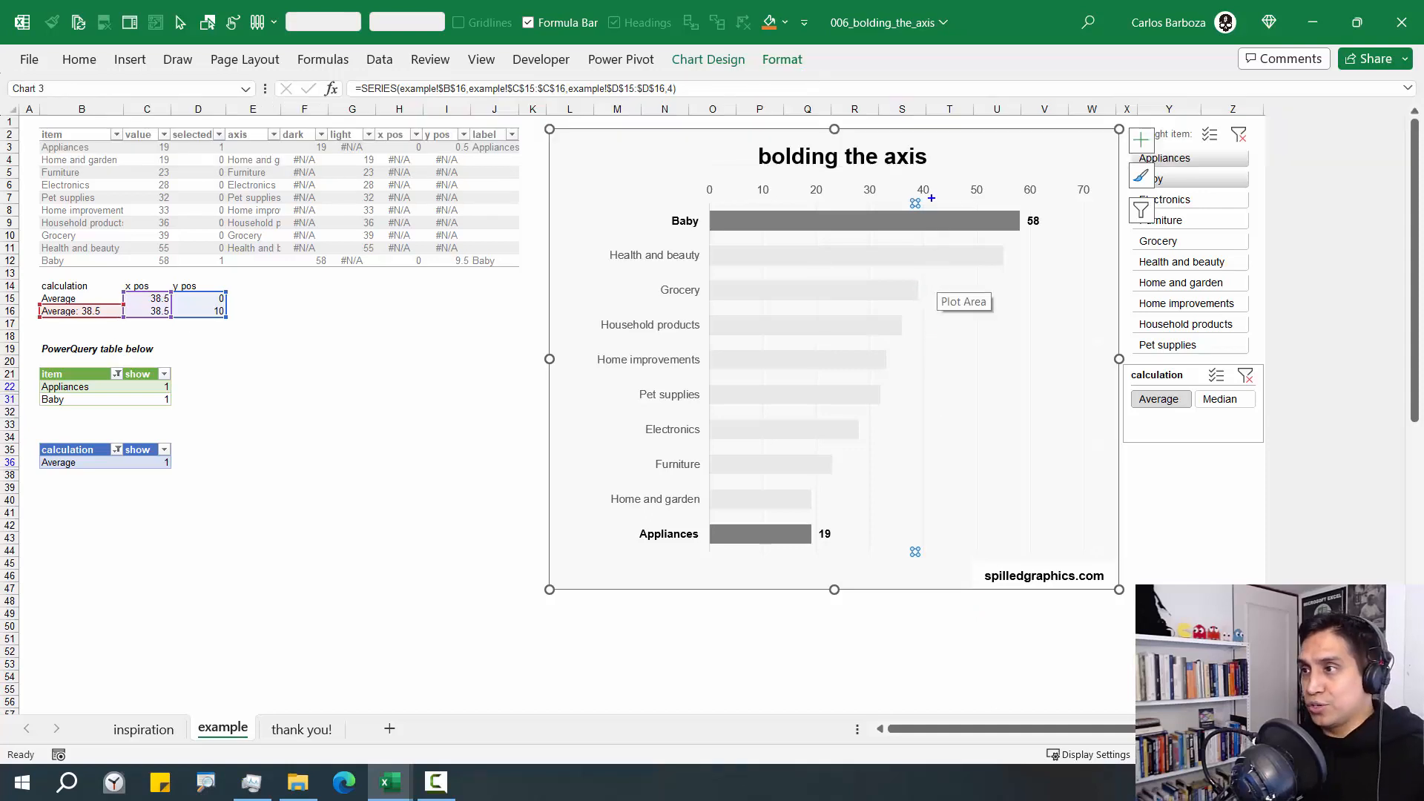
left_click_drag(931, 198, 980, 168)
left_click_drag(927, 551, 996, 488)
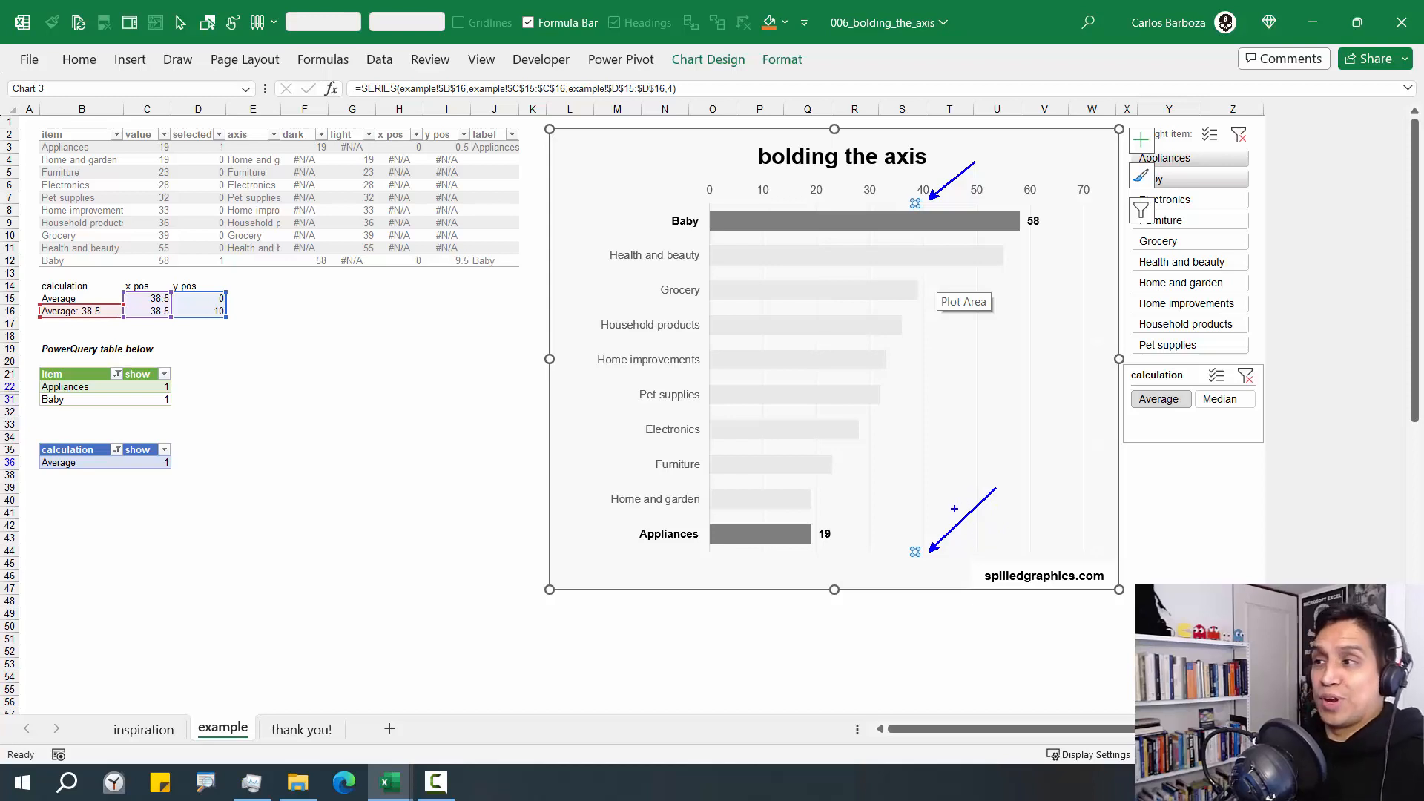
key("Escape")
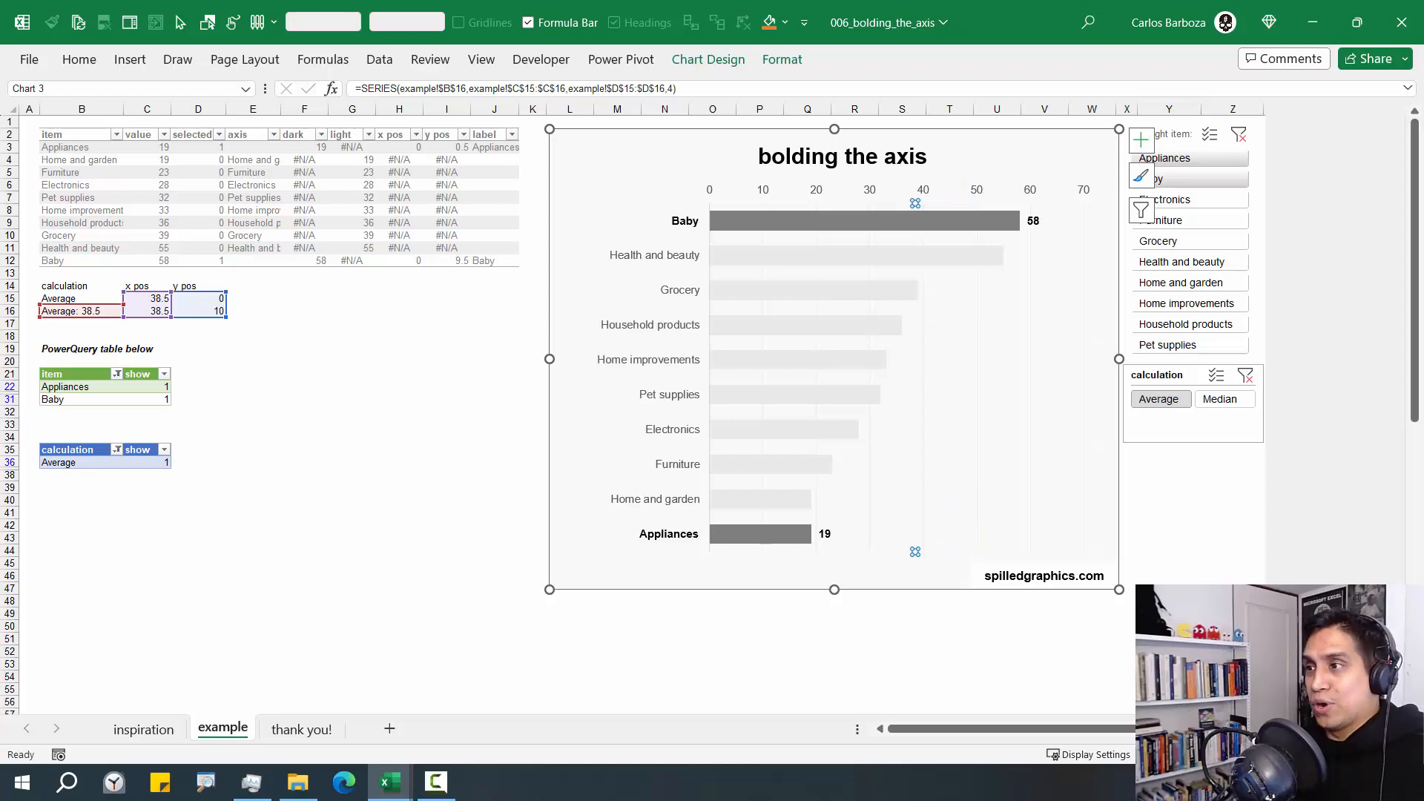
Open the formatting options of the average series and give it a solid line between its two points
right_click(914, 204)
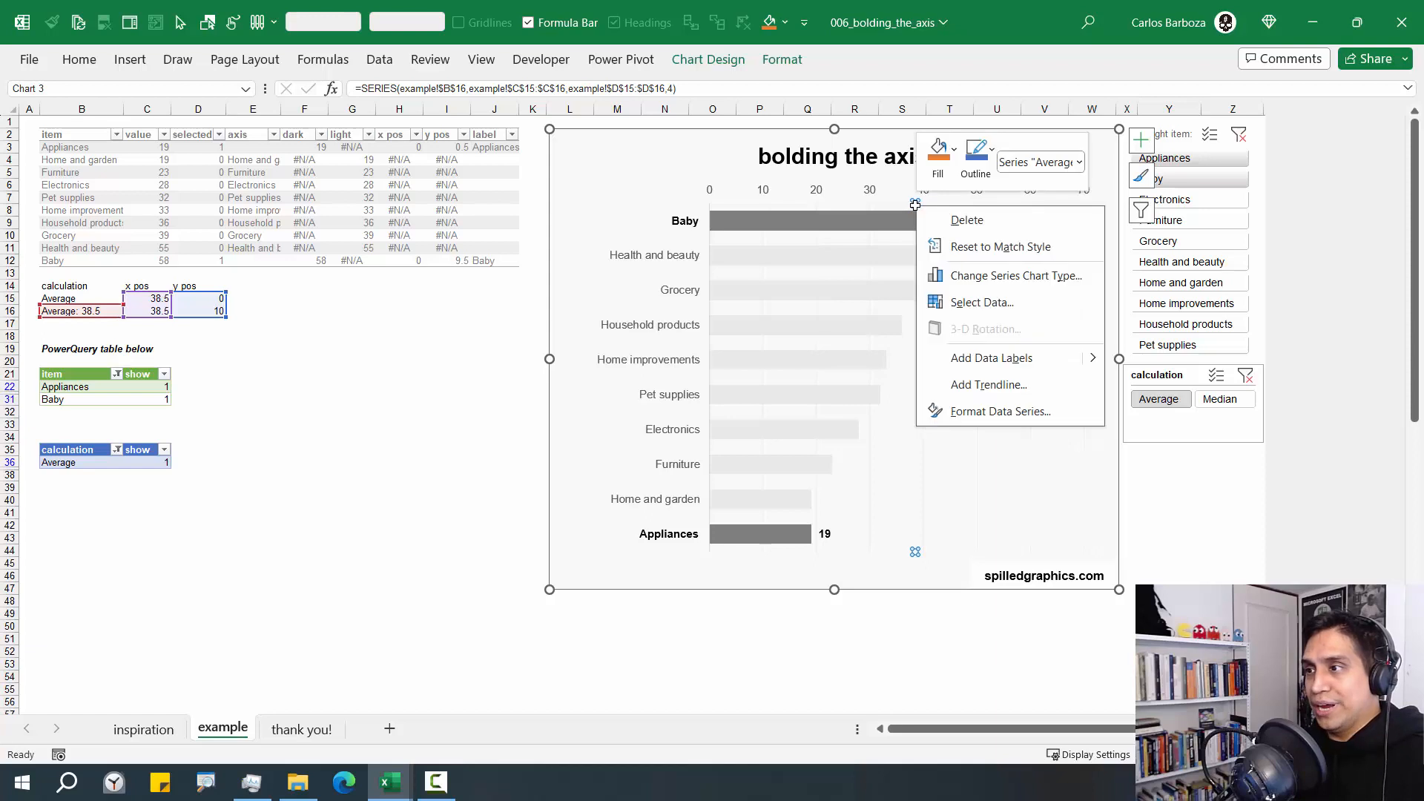
left_click(1000, 411)
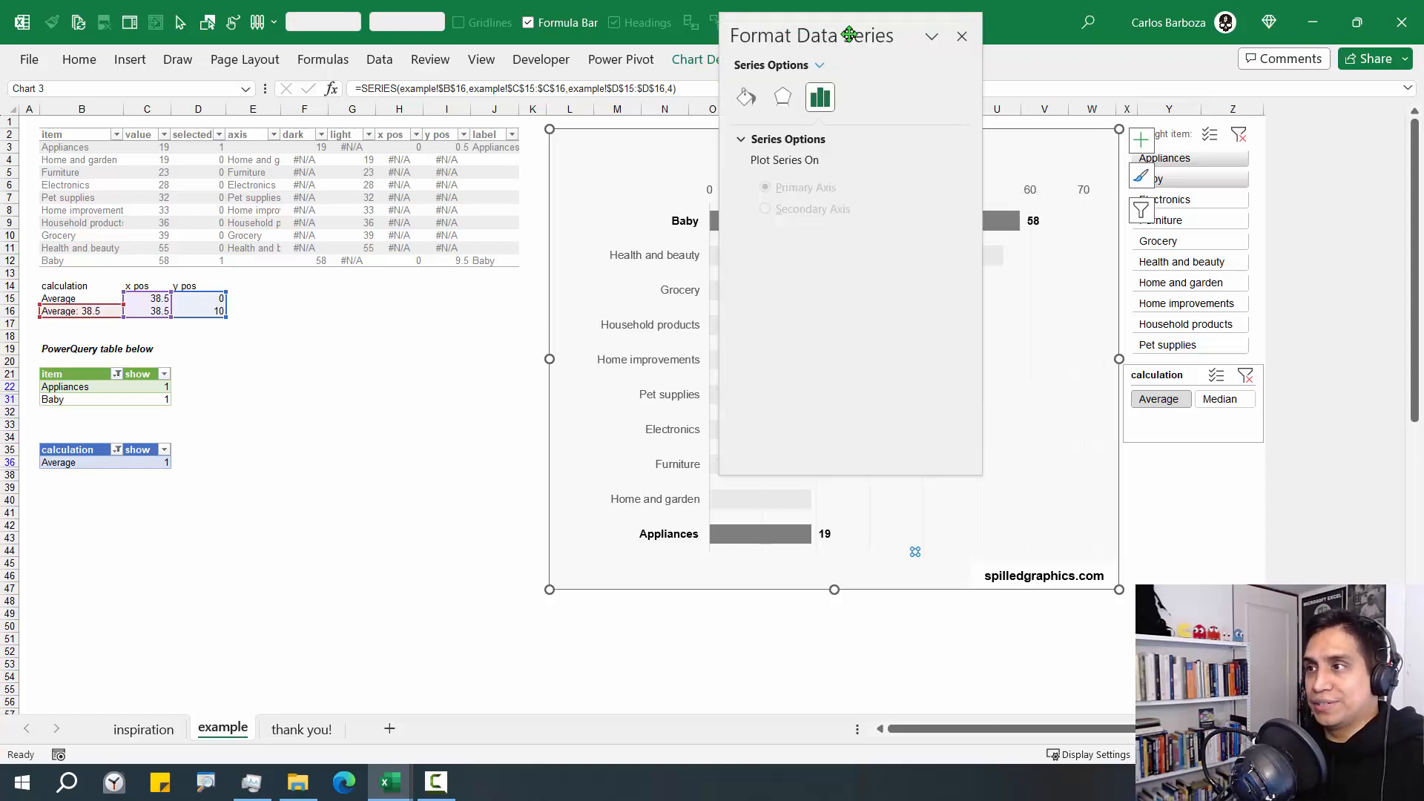
mouse_move(872, 22)
left_mouse_down()
mouse_move(451, 152)
mouse_move(460, 114)
left_mouse_up()
left_click(337, 213)
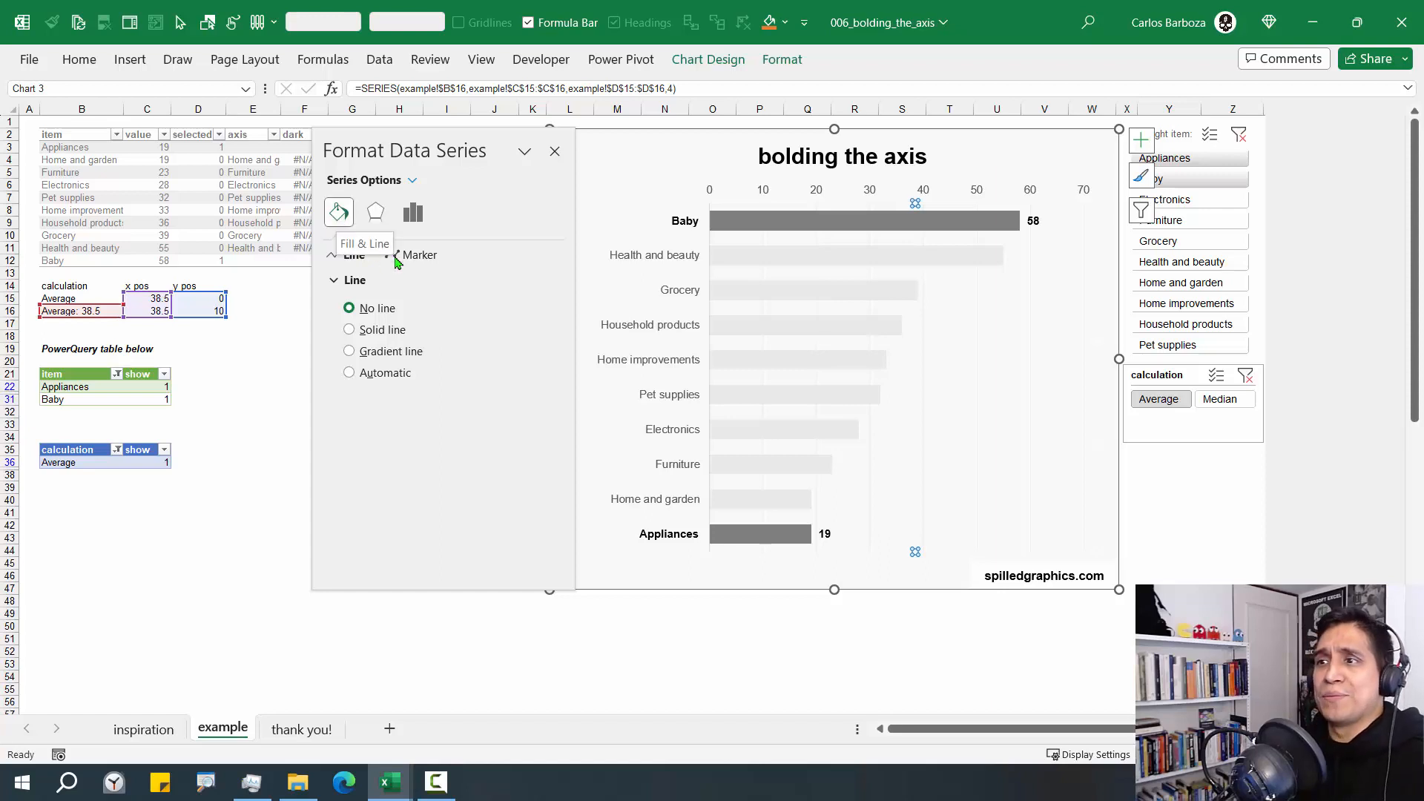
left_click(378, 330)
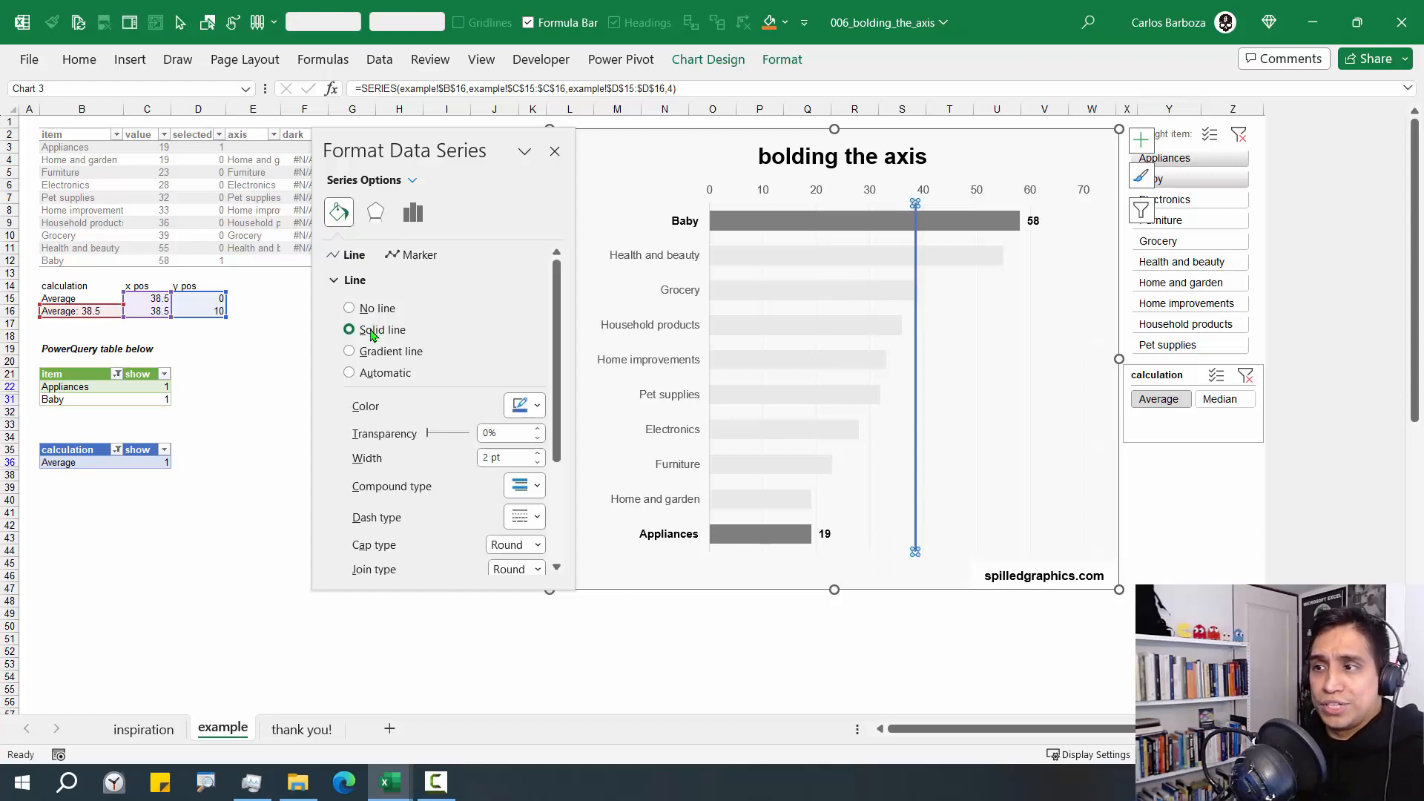
Change the reference line's colour to a pure blue from the standard colour palette
left_click(535, 408)
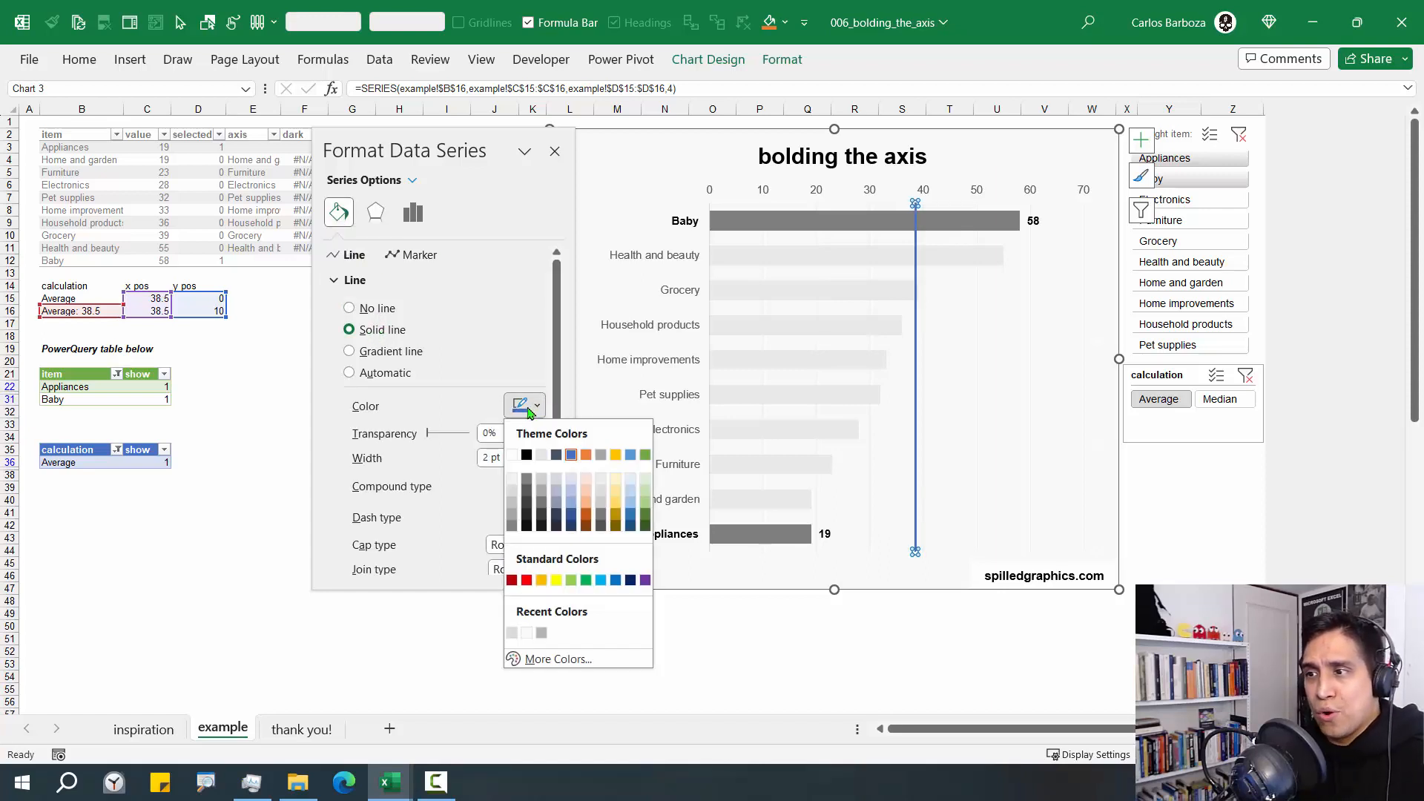
left_click(563, 659)
left_click(421, 311)
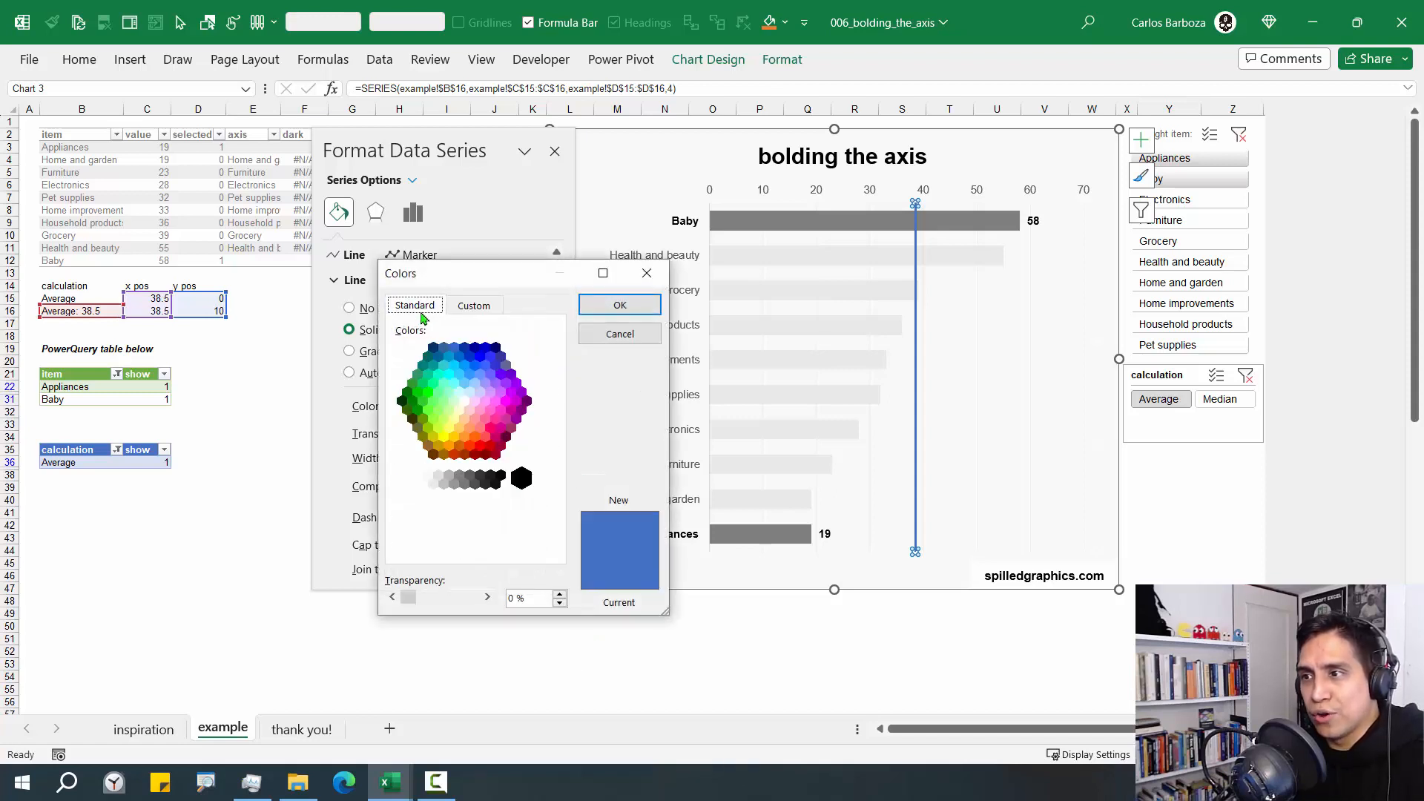
left_click(480, 357)
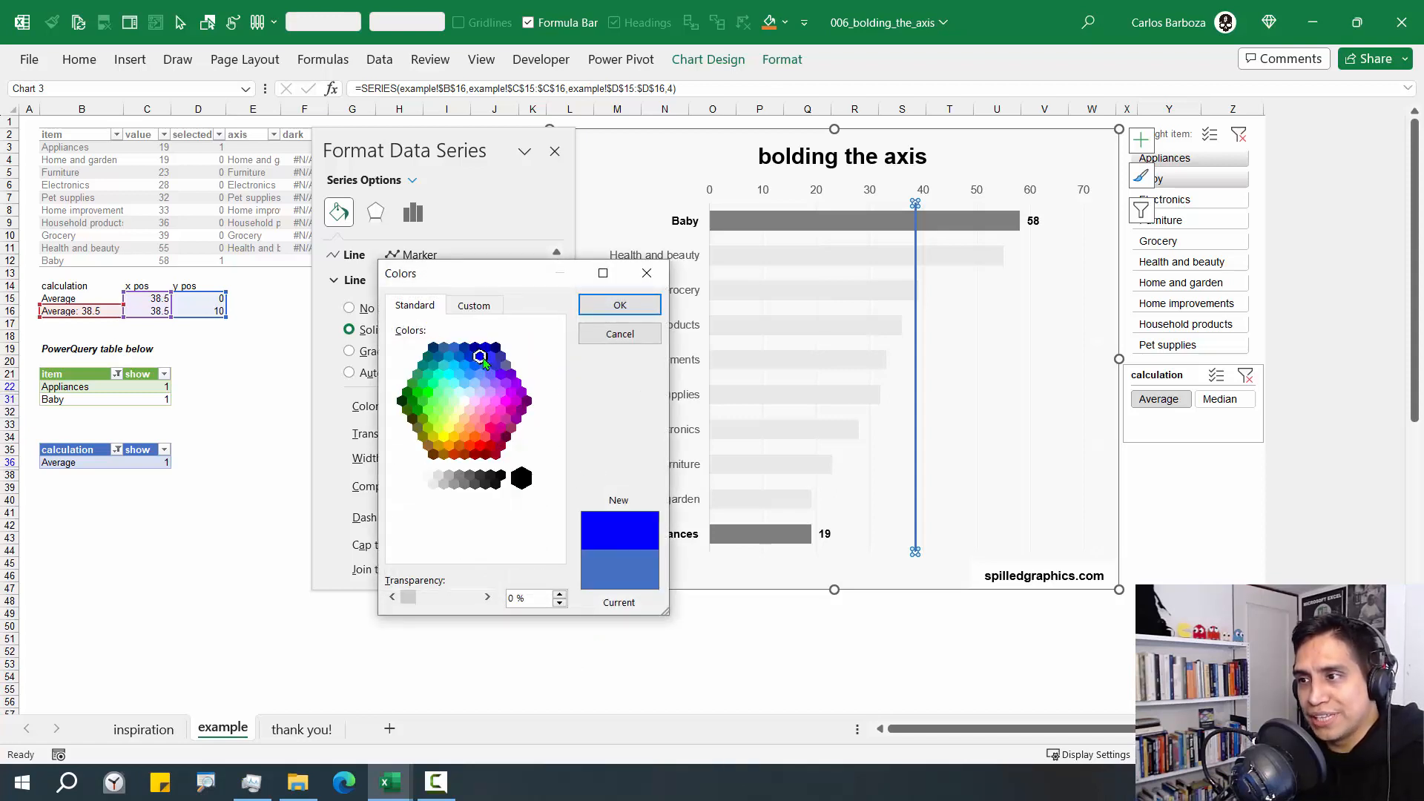
left_click(620, 305)
scroll(549, 478, "down", 3)
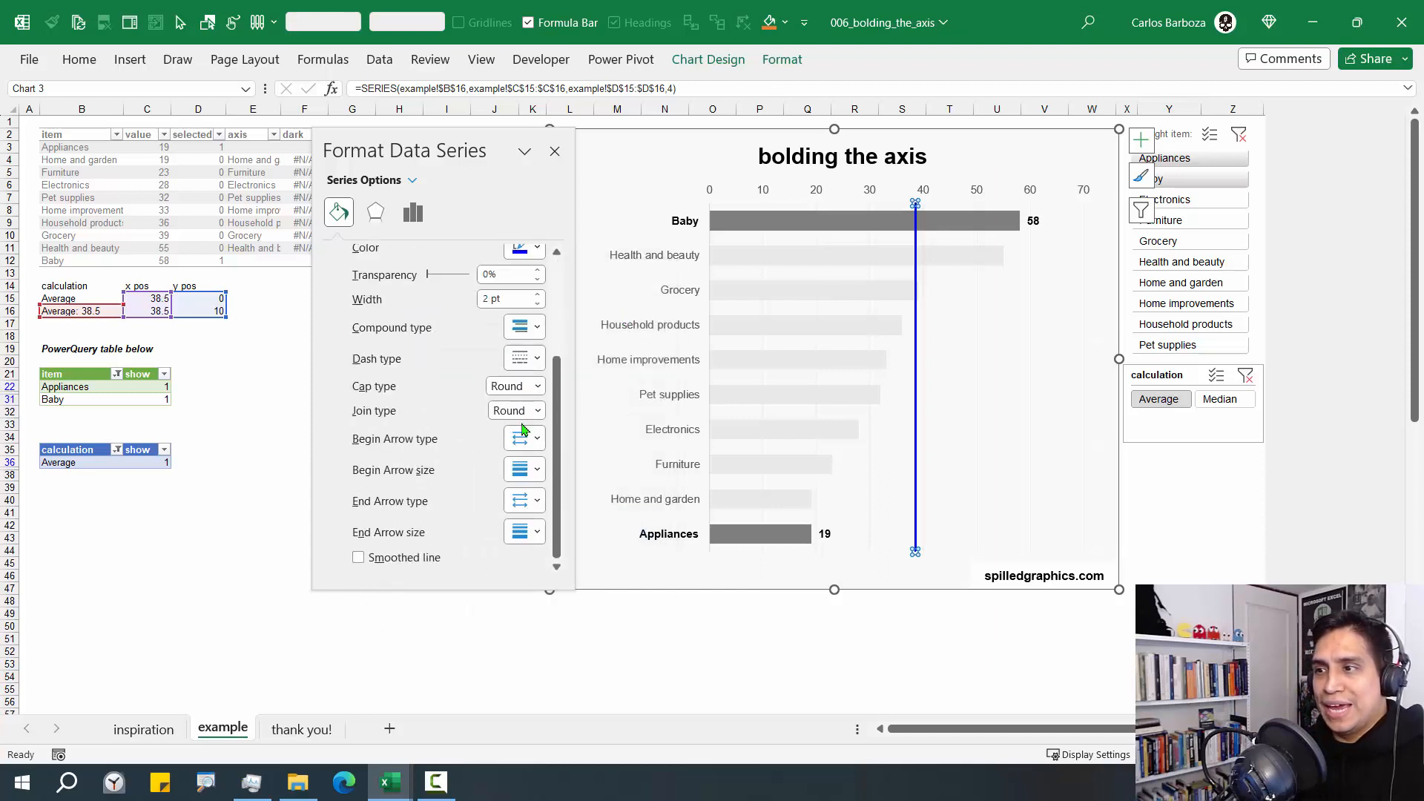
Give the reference line a flat cap, a 1.75 pt width and a square-dot dash style
scroll(527, 438, "up", 1)
left_click(513, 431)
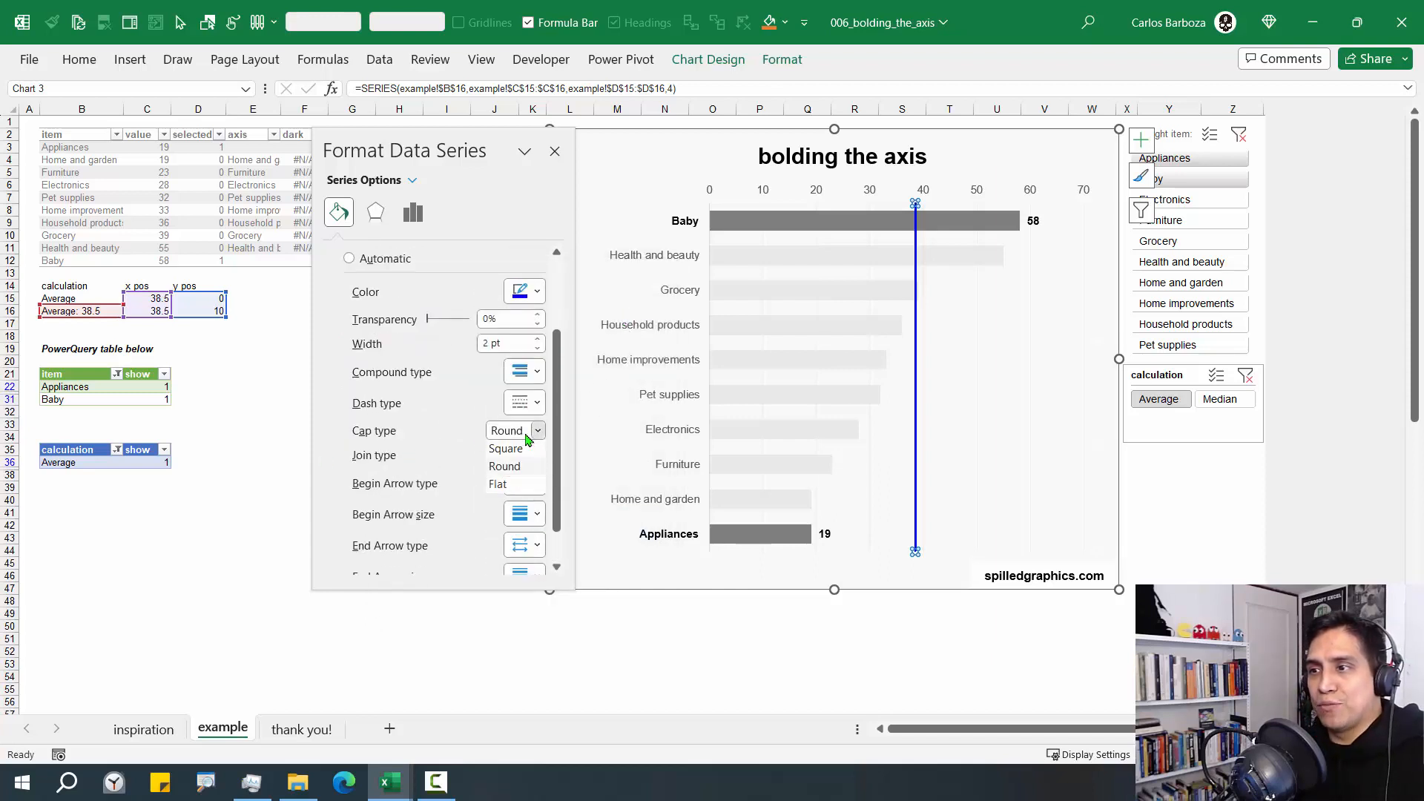
left_click(517, 483)
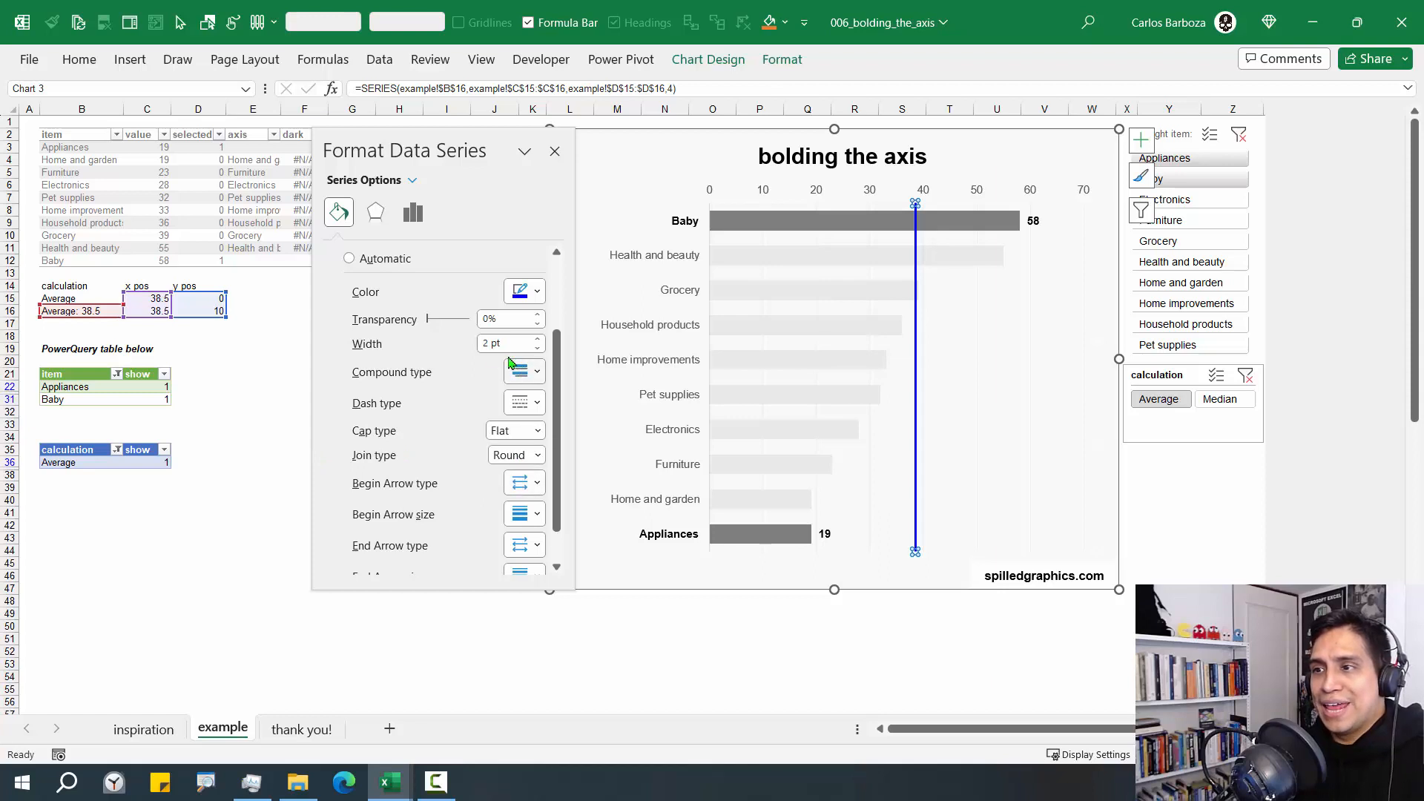
left_click(538, 347)
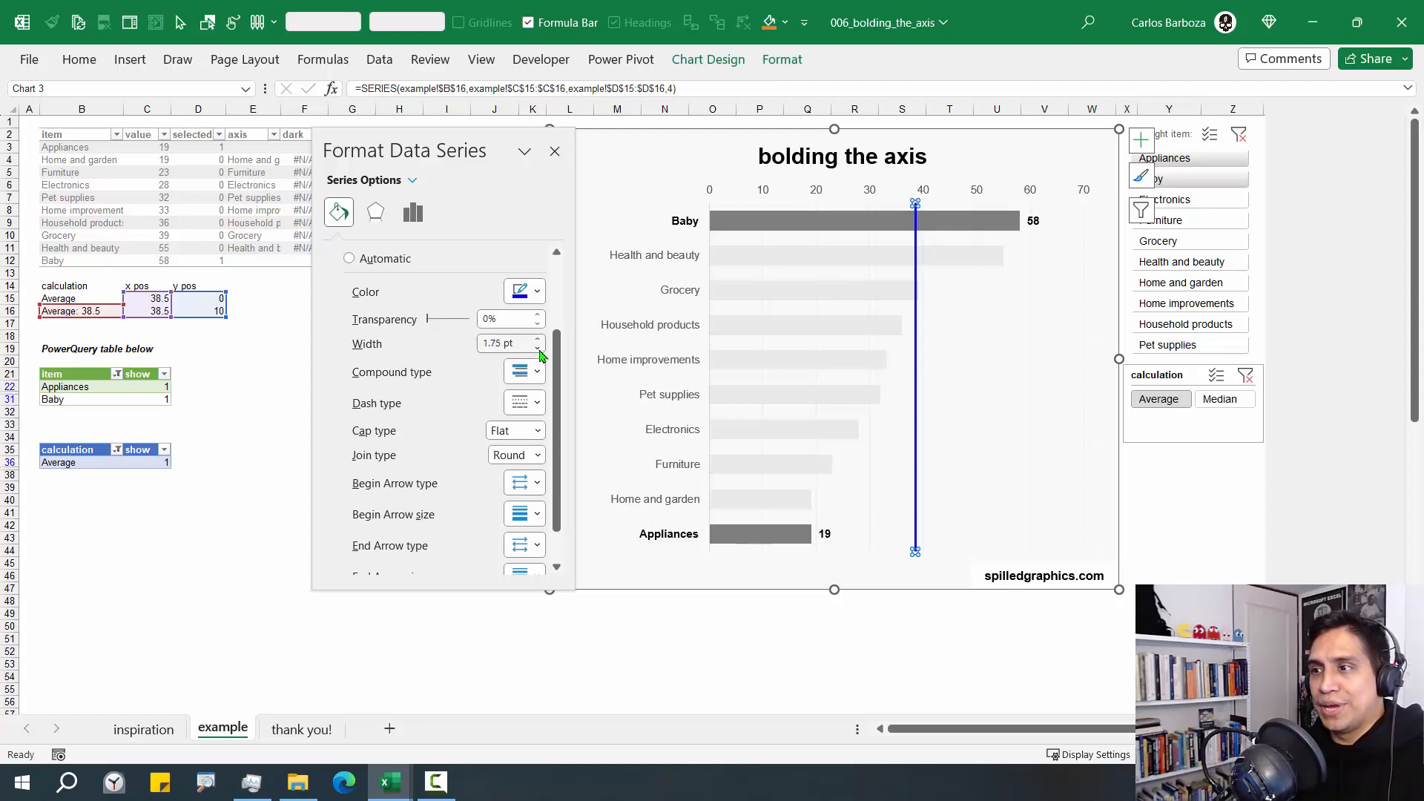
left_click(522, 403)
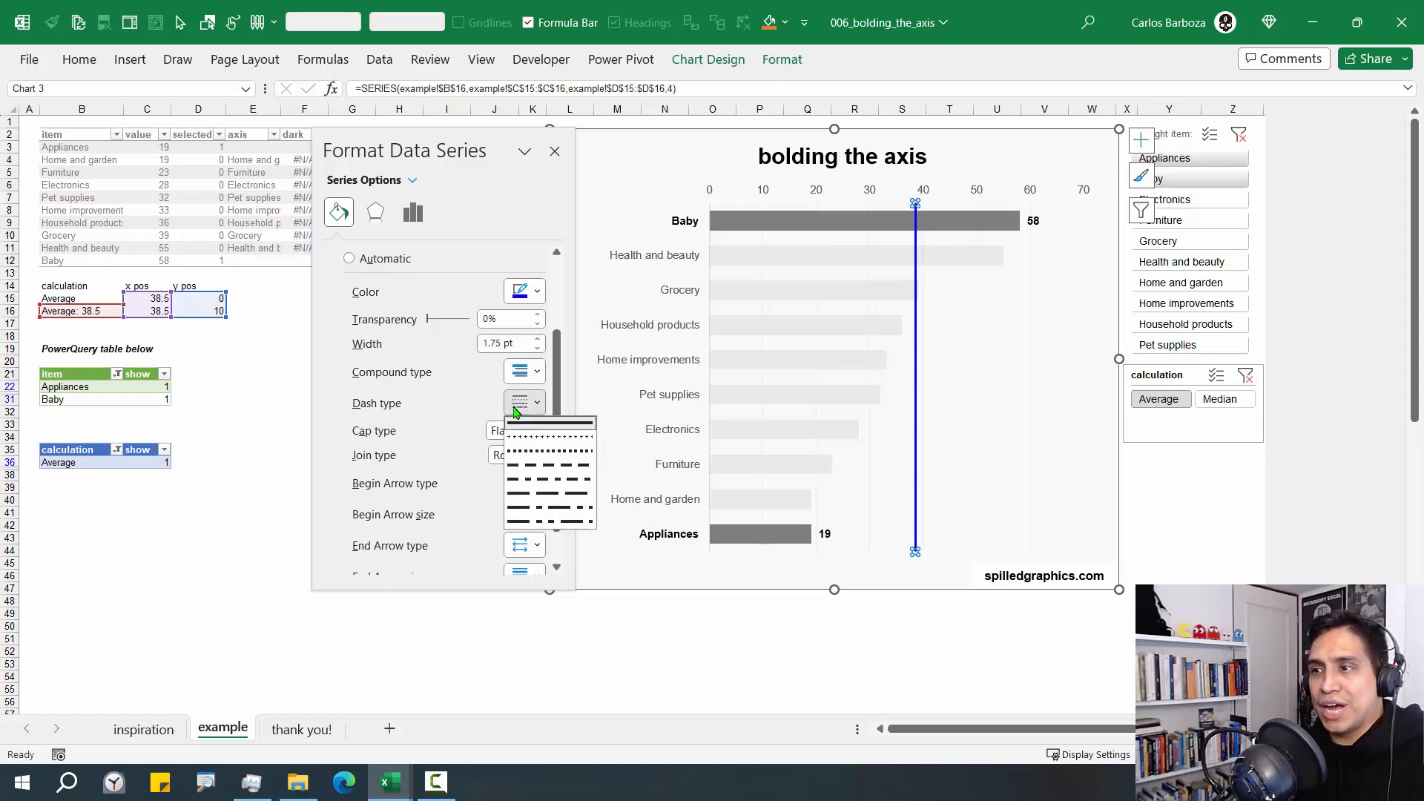
left_click(537, 452)
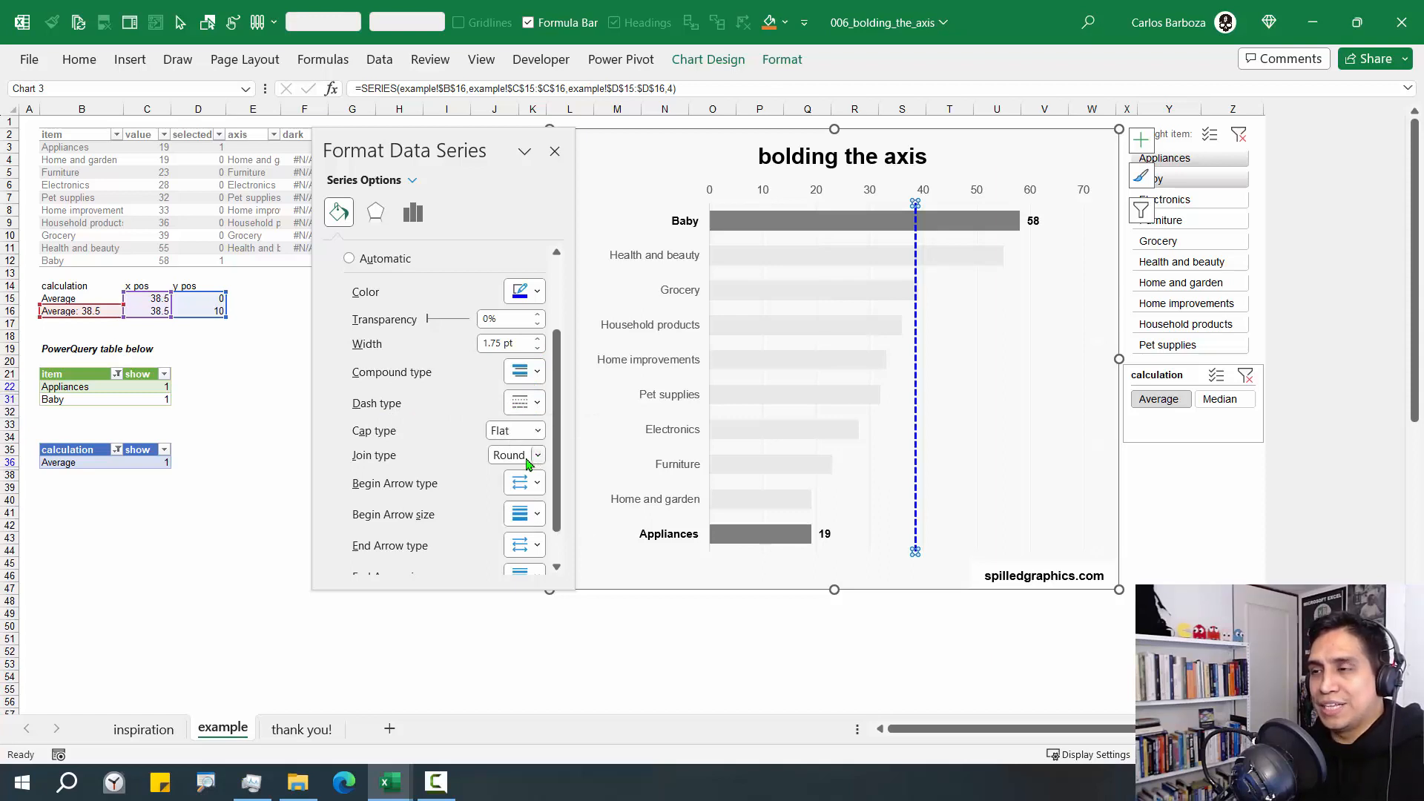
Close the series formatting options and select only the lower end point of the reference line
left_click(555, 151)
left_click(918, 624)
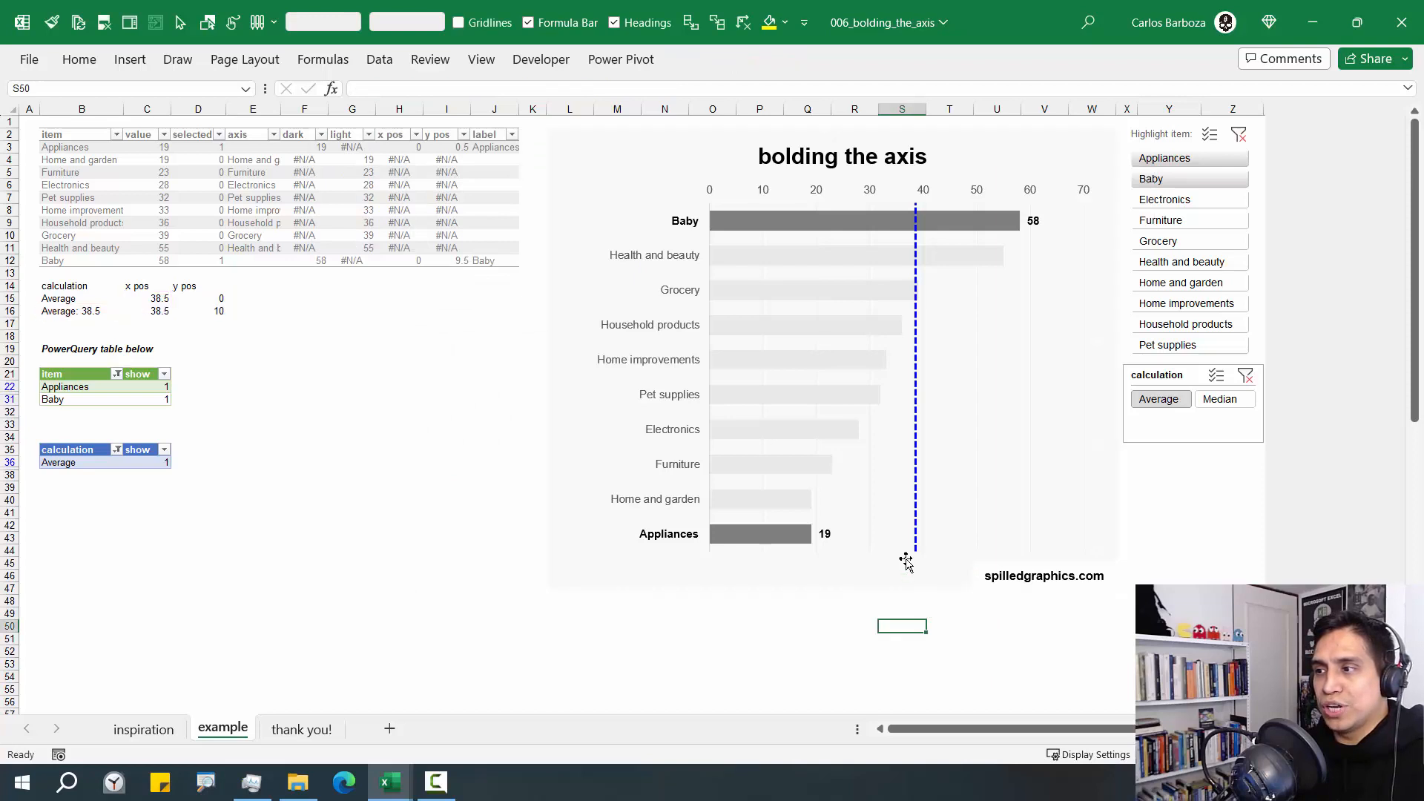
left_click(916, 552)
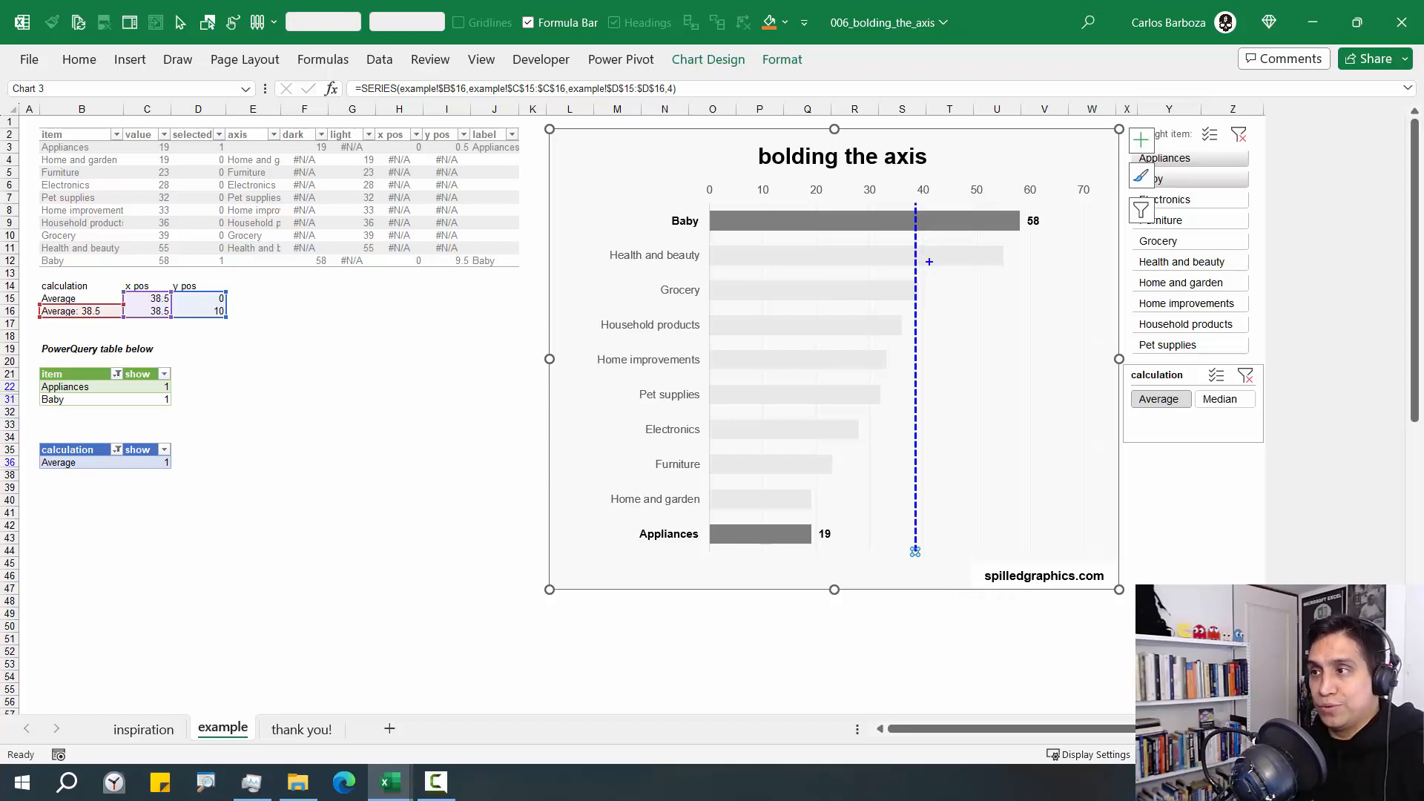
left_click_drag(930, 195, 967, 155)
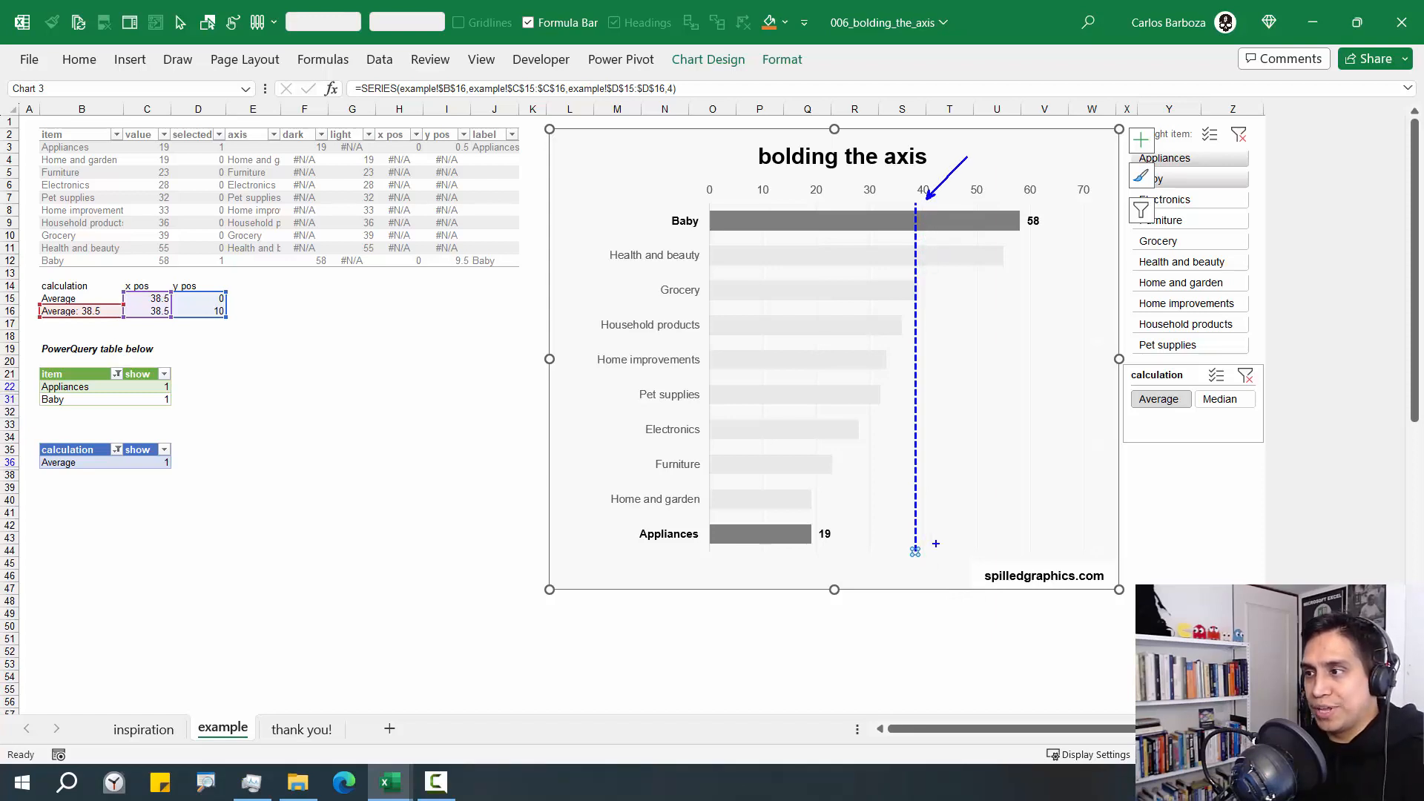
left_click_drag(930, 544, 976, 507)
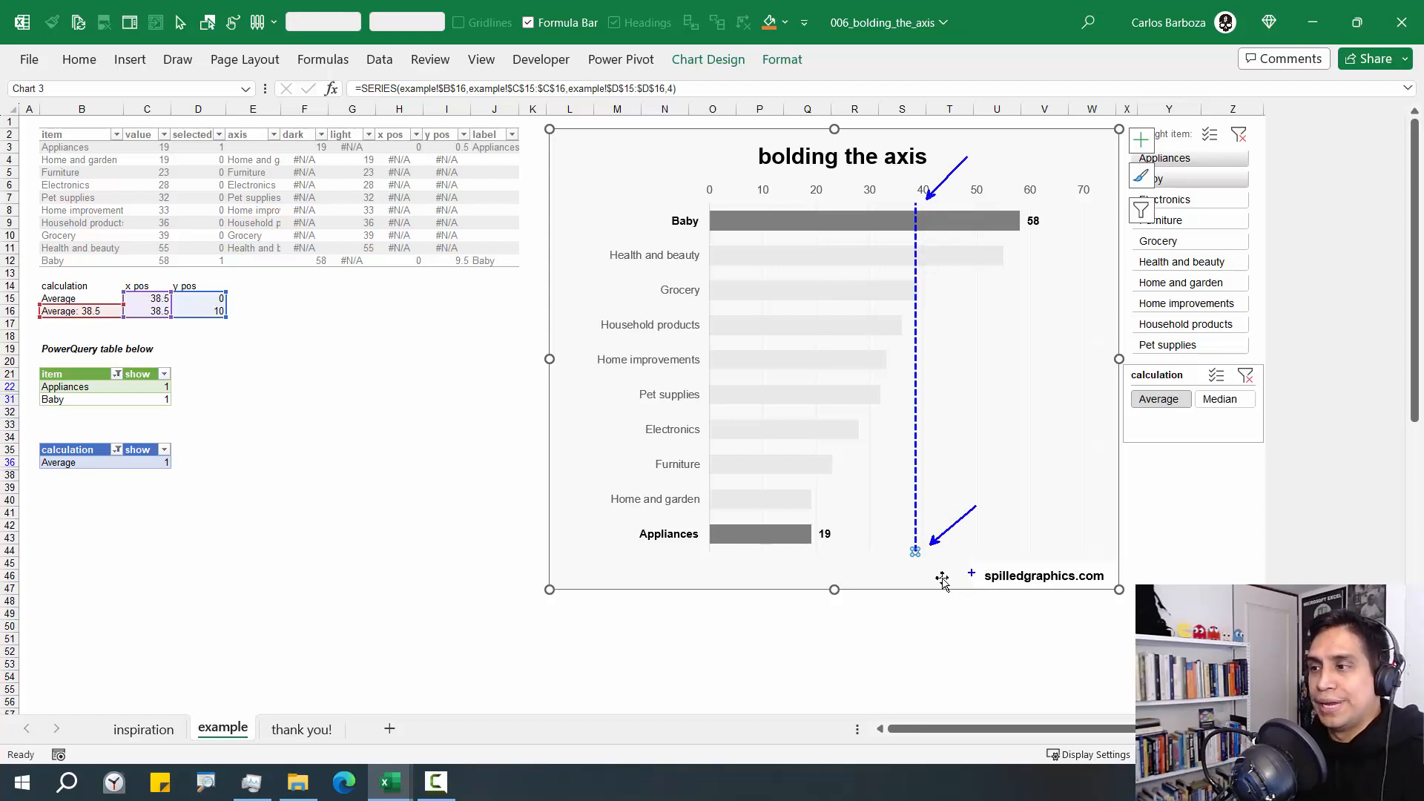
key("Escape")
Add a data label to the reference line's lower end point and include the series name in the label
right_click(915, 551)
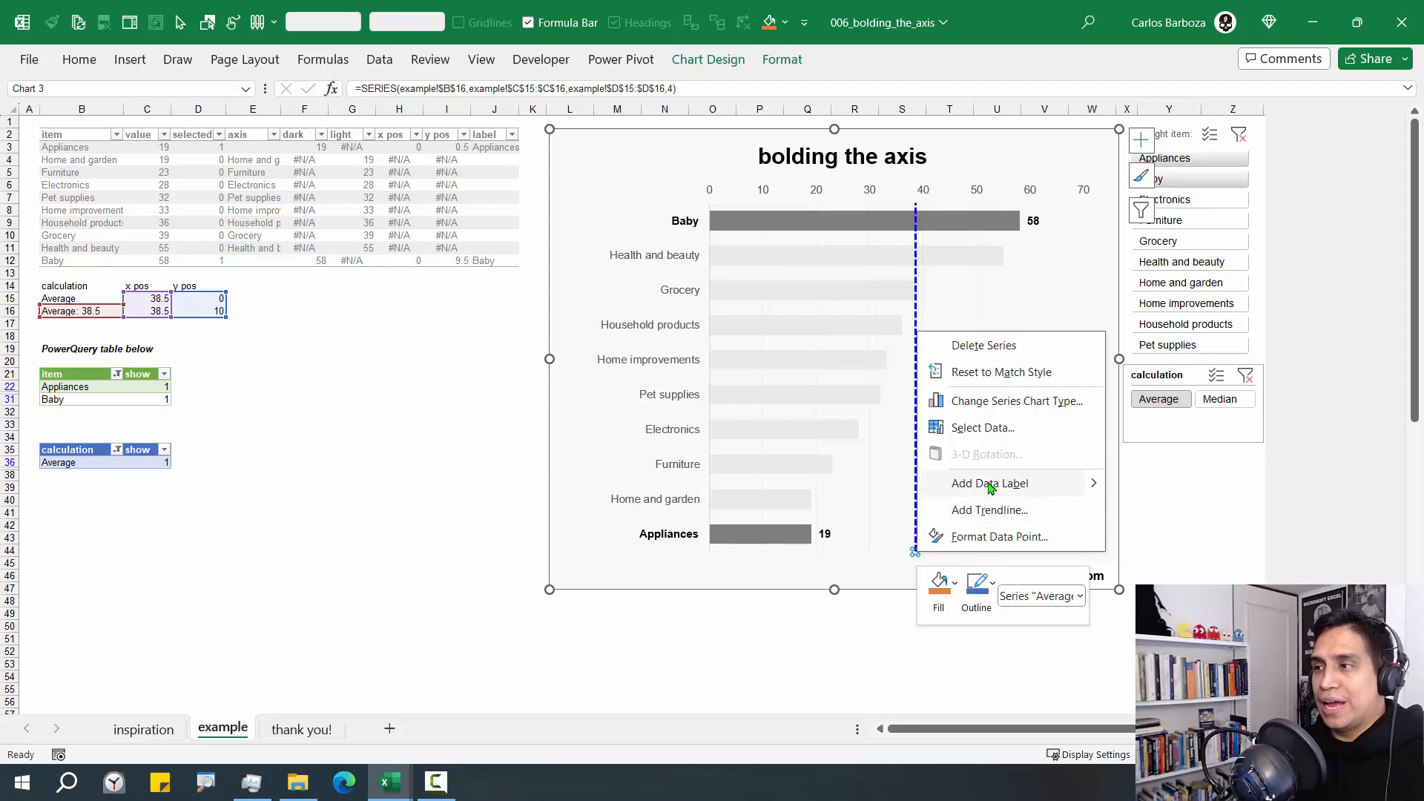
left_click(988, 484)
left_click(928, 551)
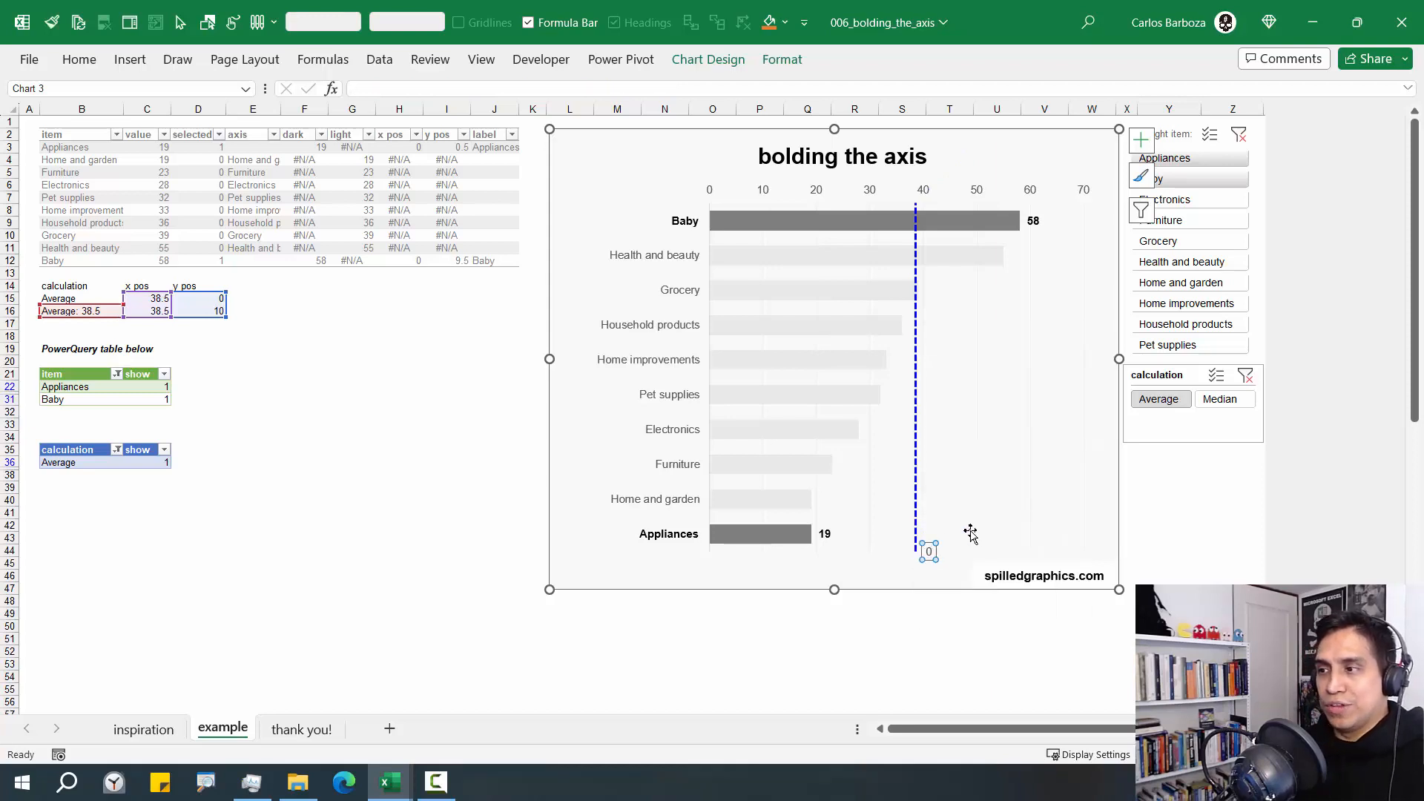
key("ctrl+1")
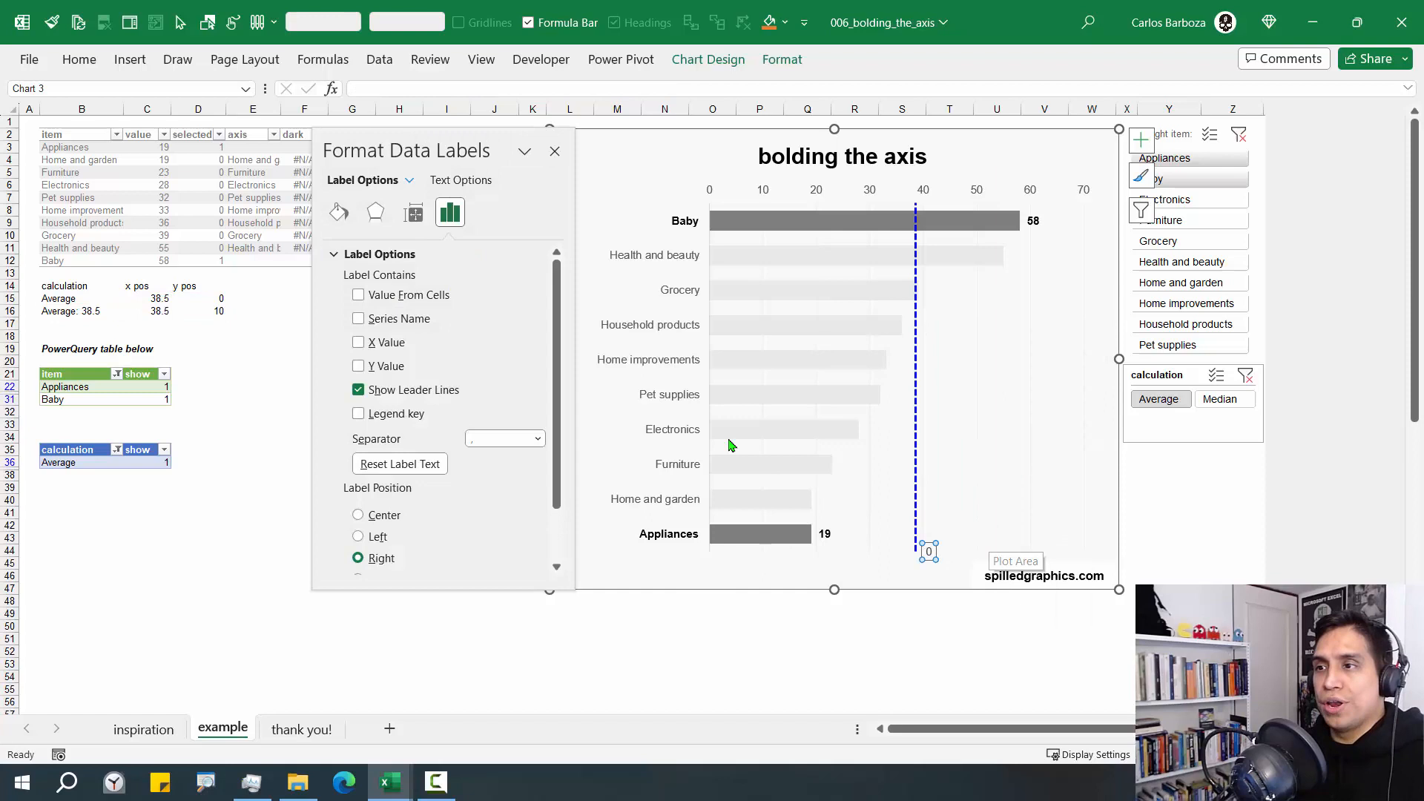
left_click(425, 316)
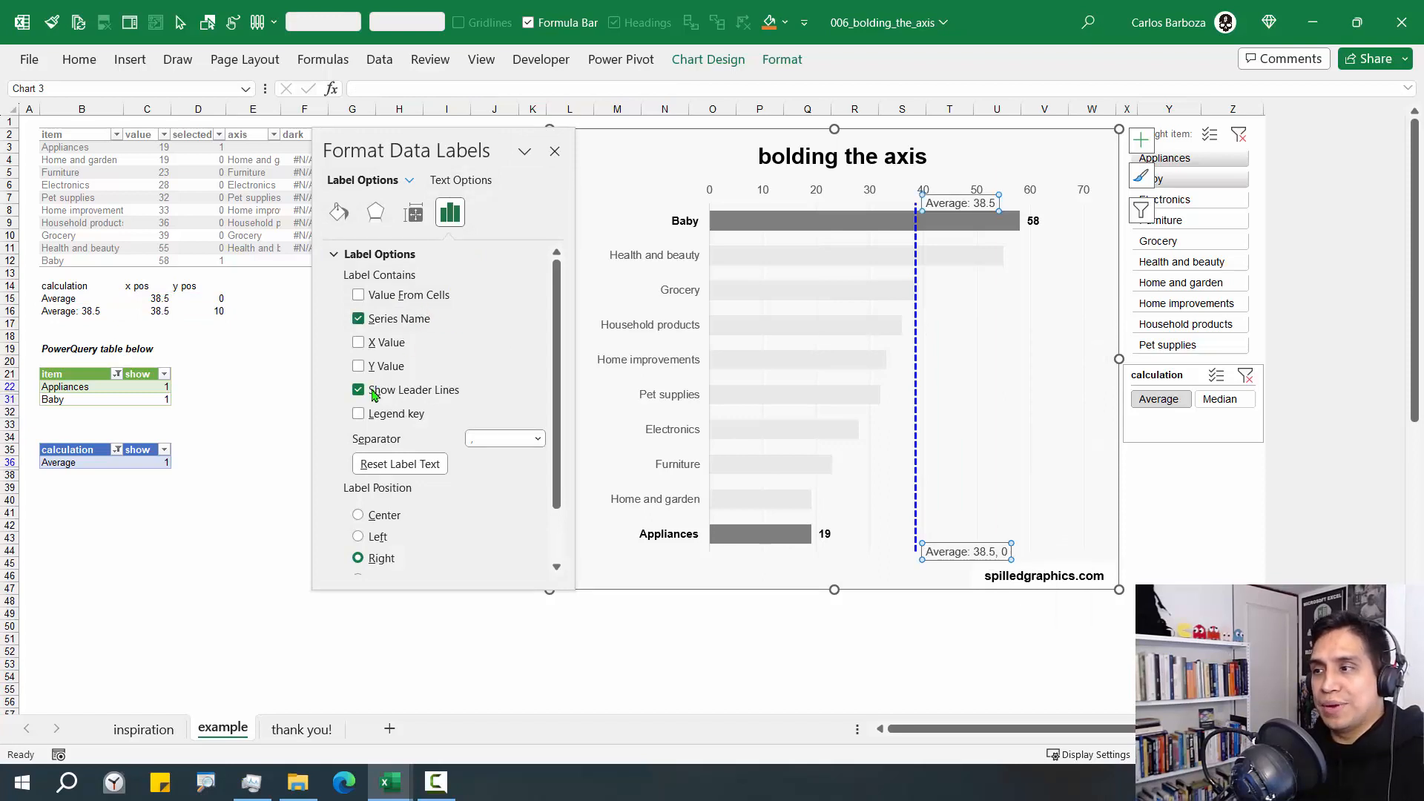
Exclude the X and Y values from the reference line's labels, leaving only the series name, and close the label options
left_click(370, 349)
left_click(373, 353)
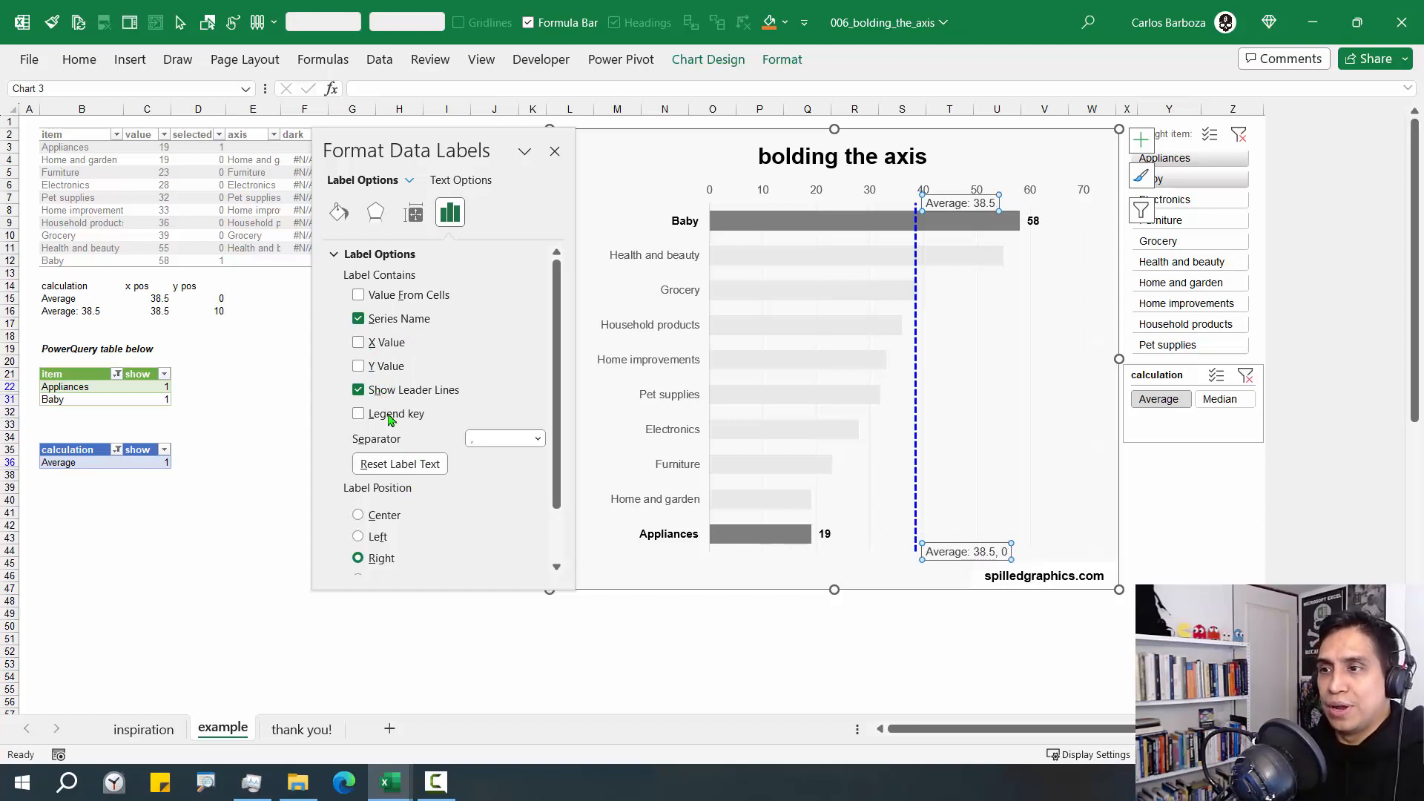
left_click(364, 348)
left_click(359, 367)
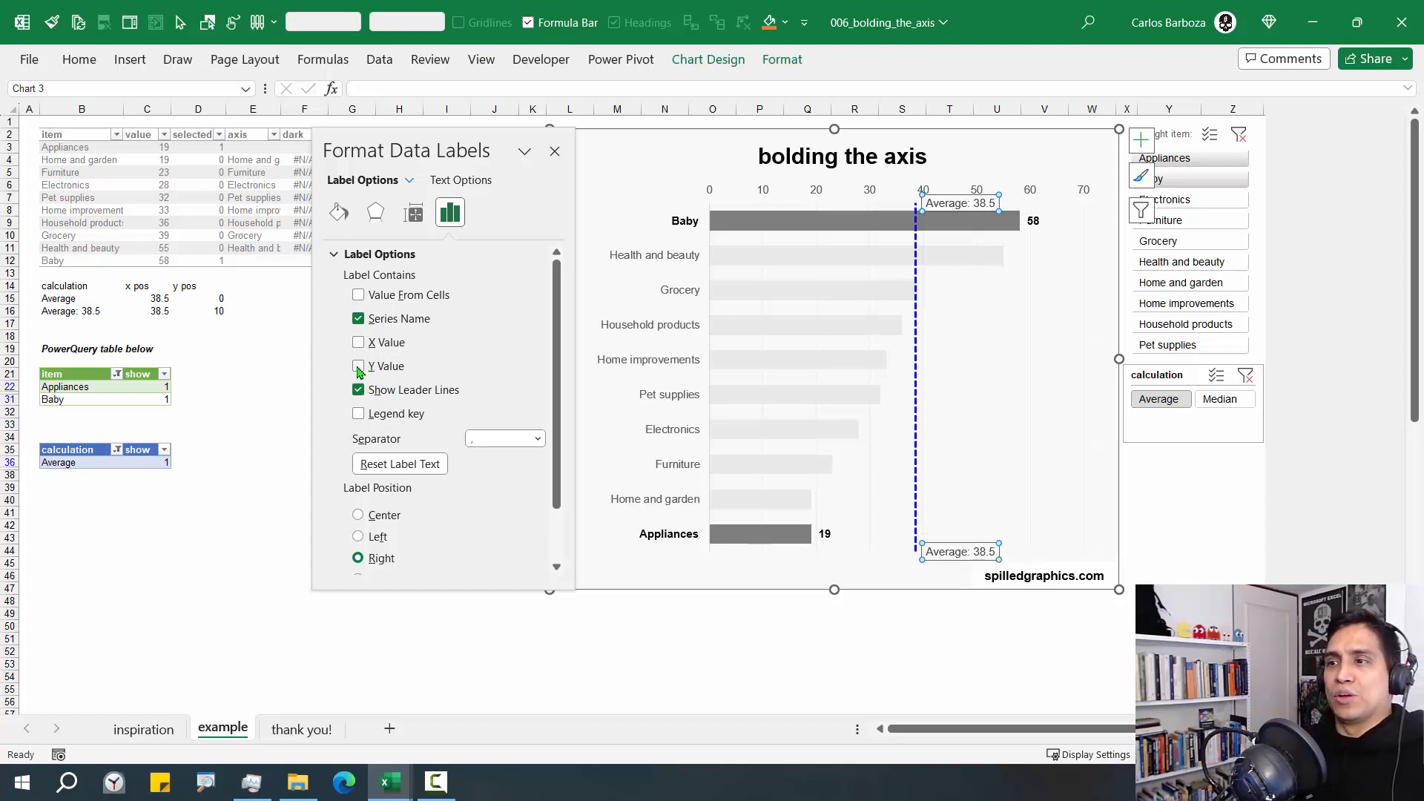
left_click(359, 366)
left_click(359, 367)
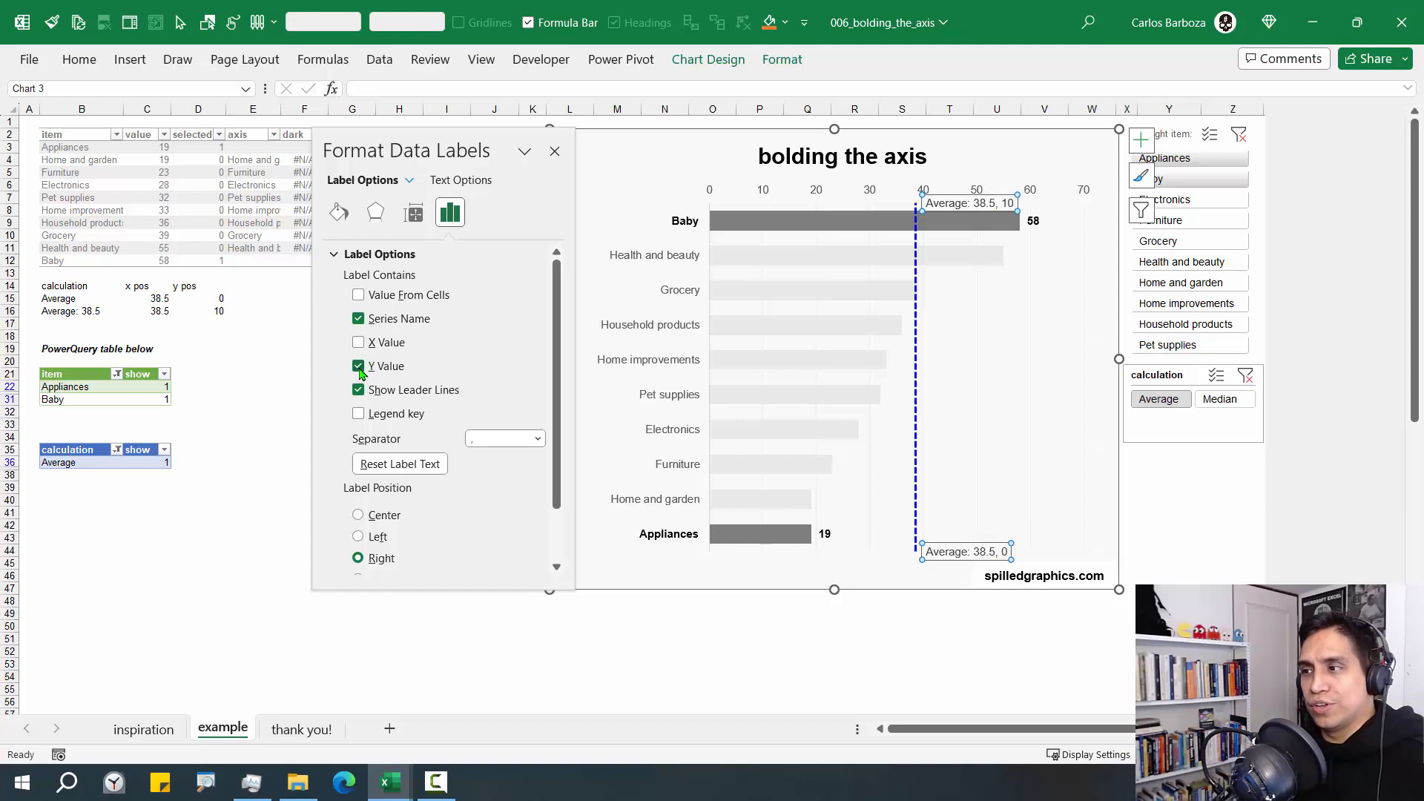
left_click(359, 366)
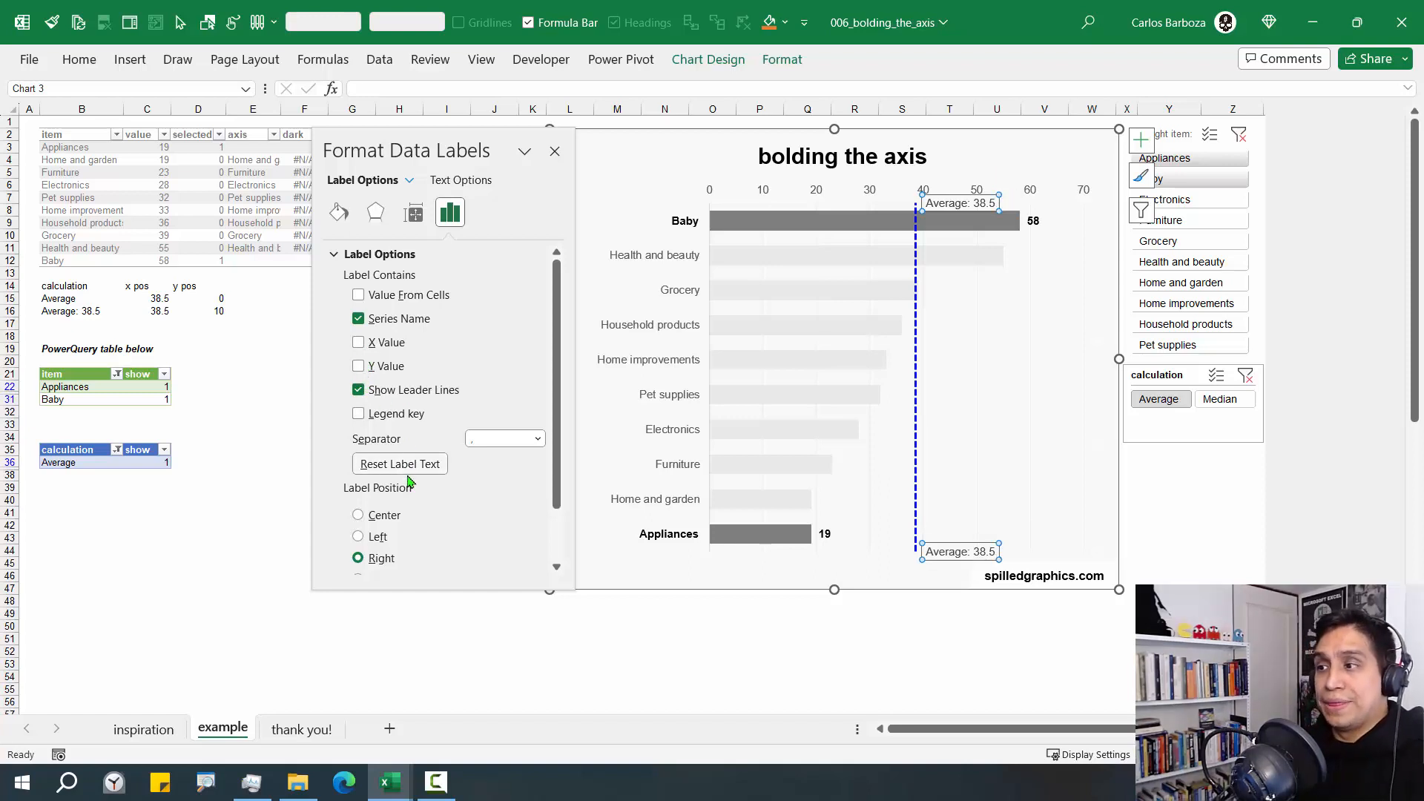
scroll(414, 493, "down", 2)
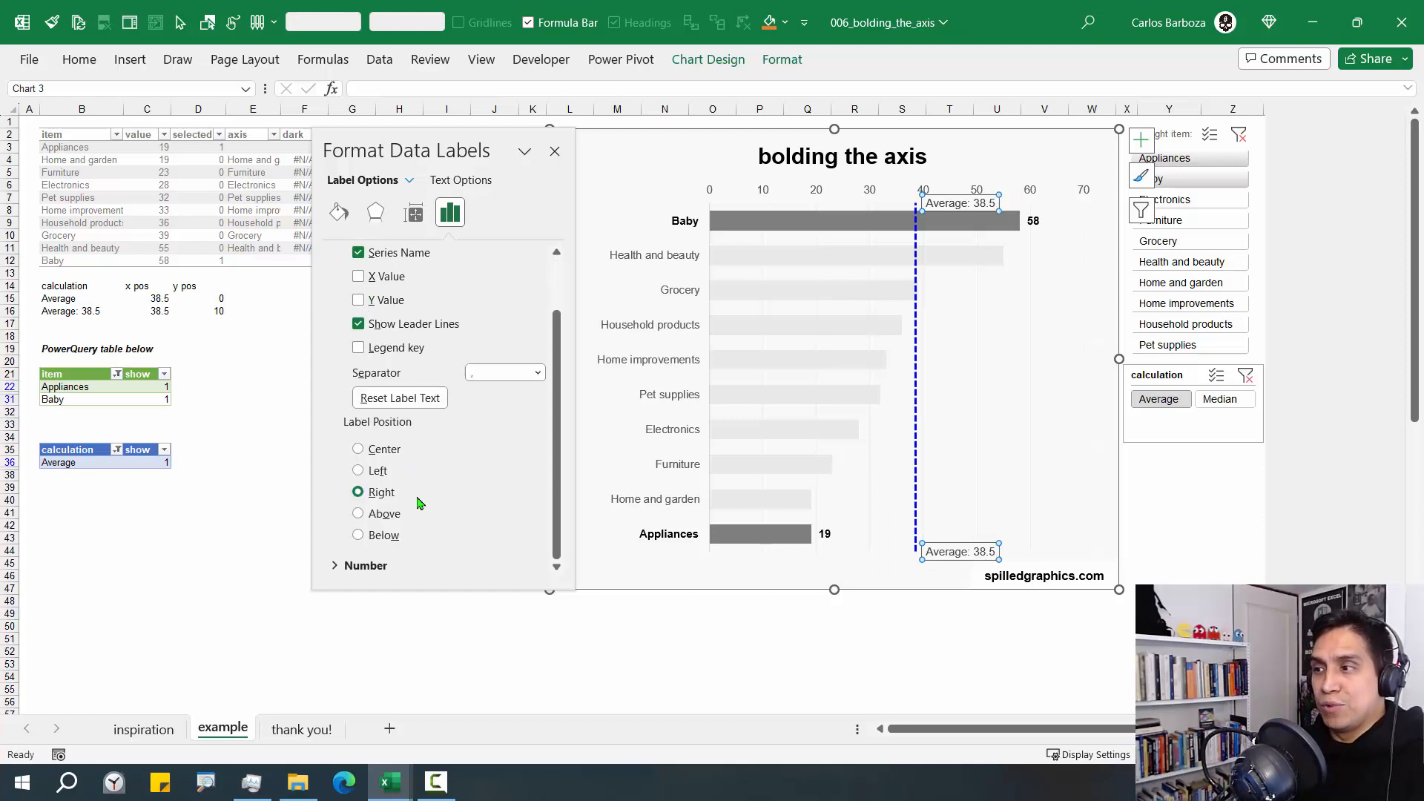
left_click(555, 151)
Make the reference line's data labels bold and colour their text the same pure blue as the line
left_click(80, 59)
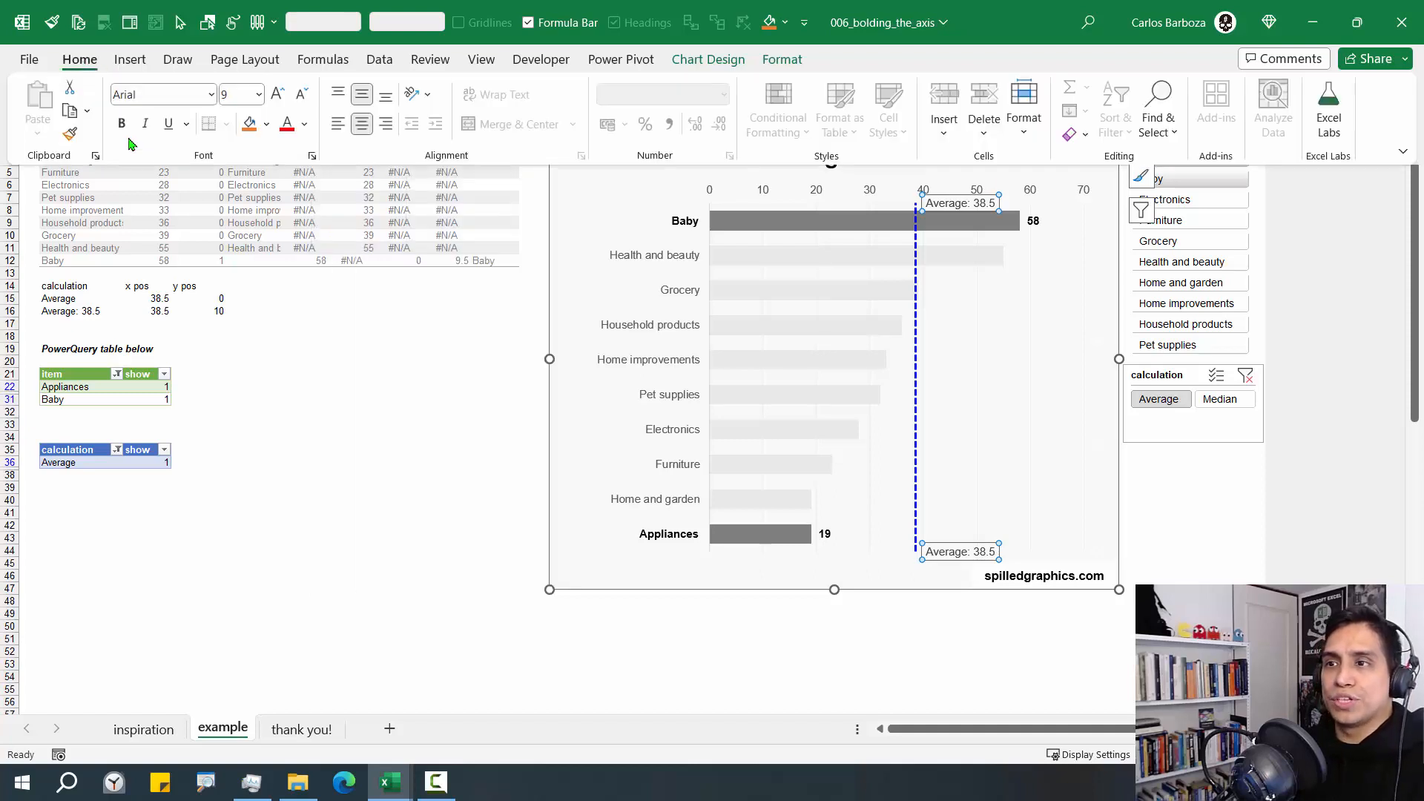
left_click(123, 124)
left_click(304, 124)
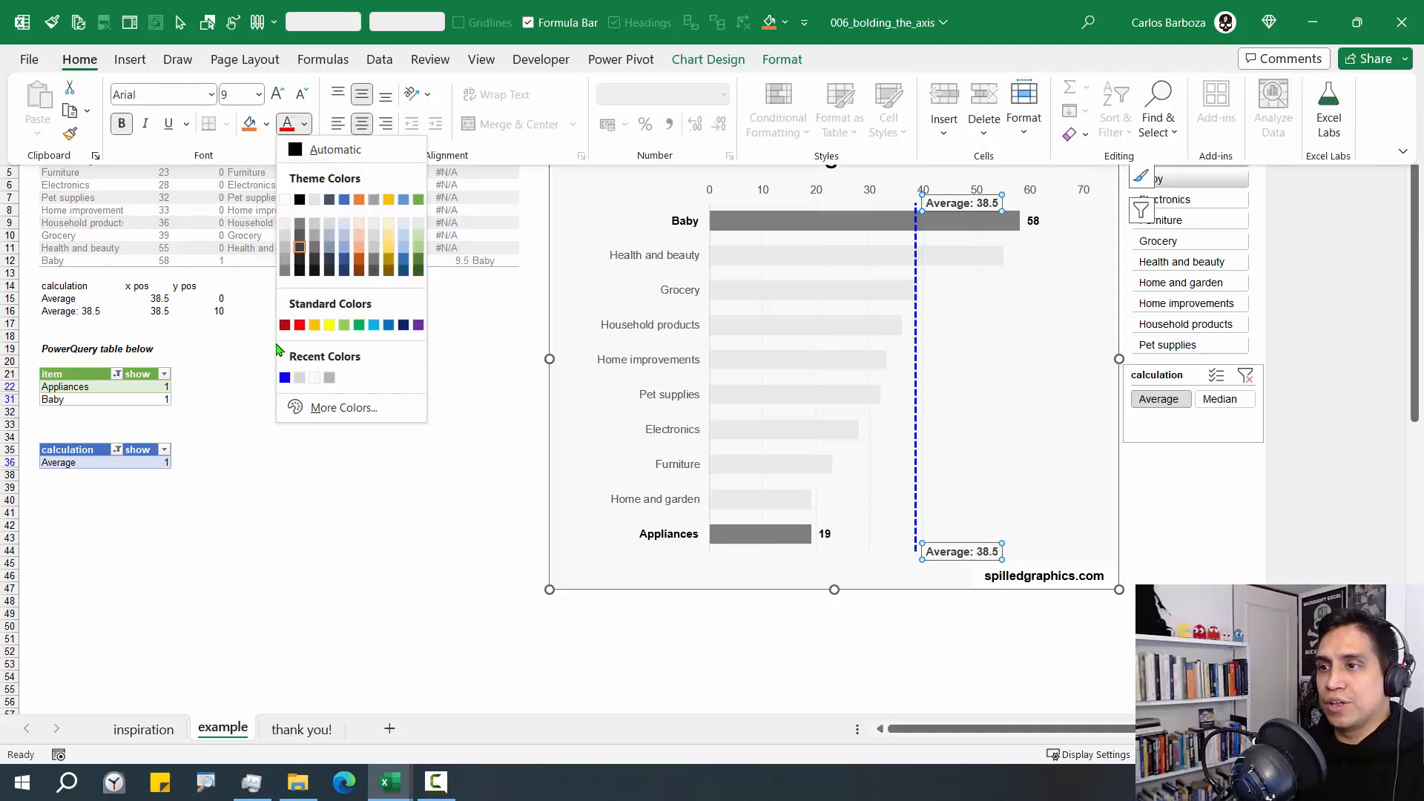
left_click(284, 378)
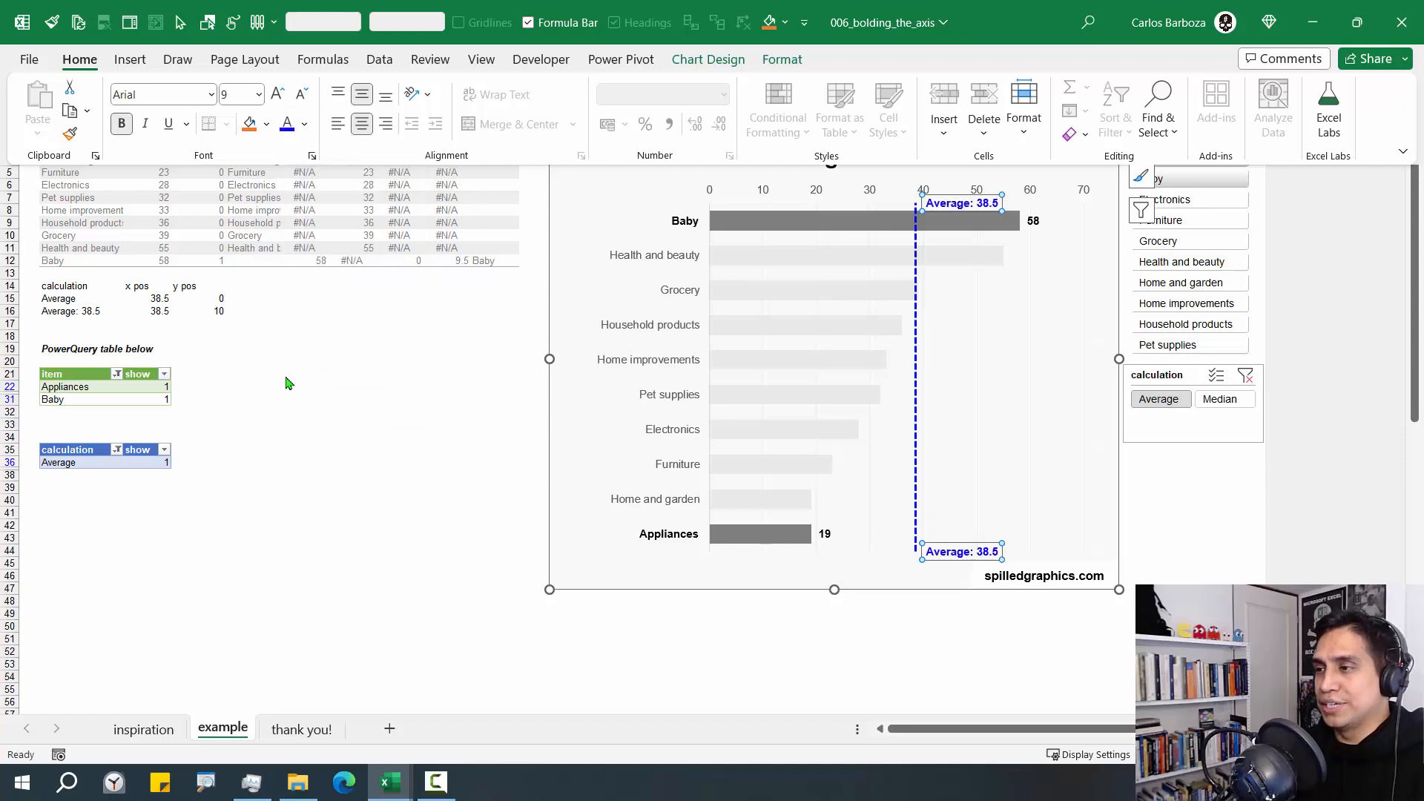
left_click(1222, 529)
left_click(1220, 539)
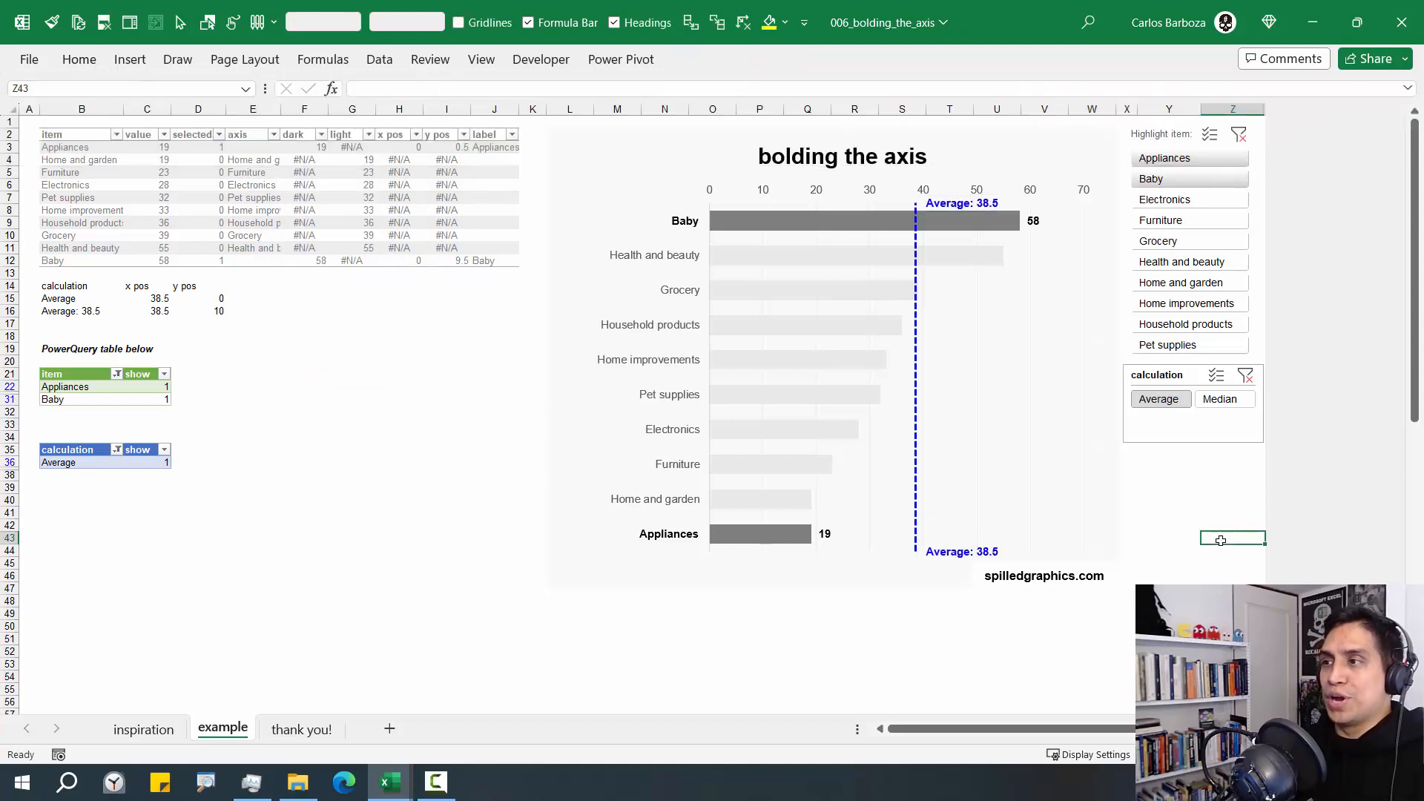
Delete only the data label at the upper end of the reference line
left_click(951, 199)
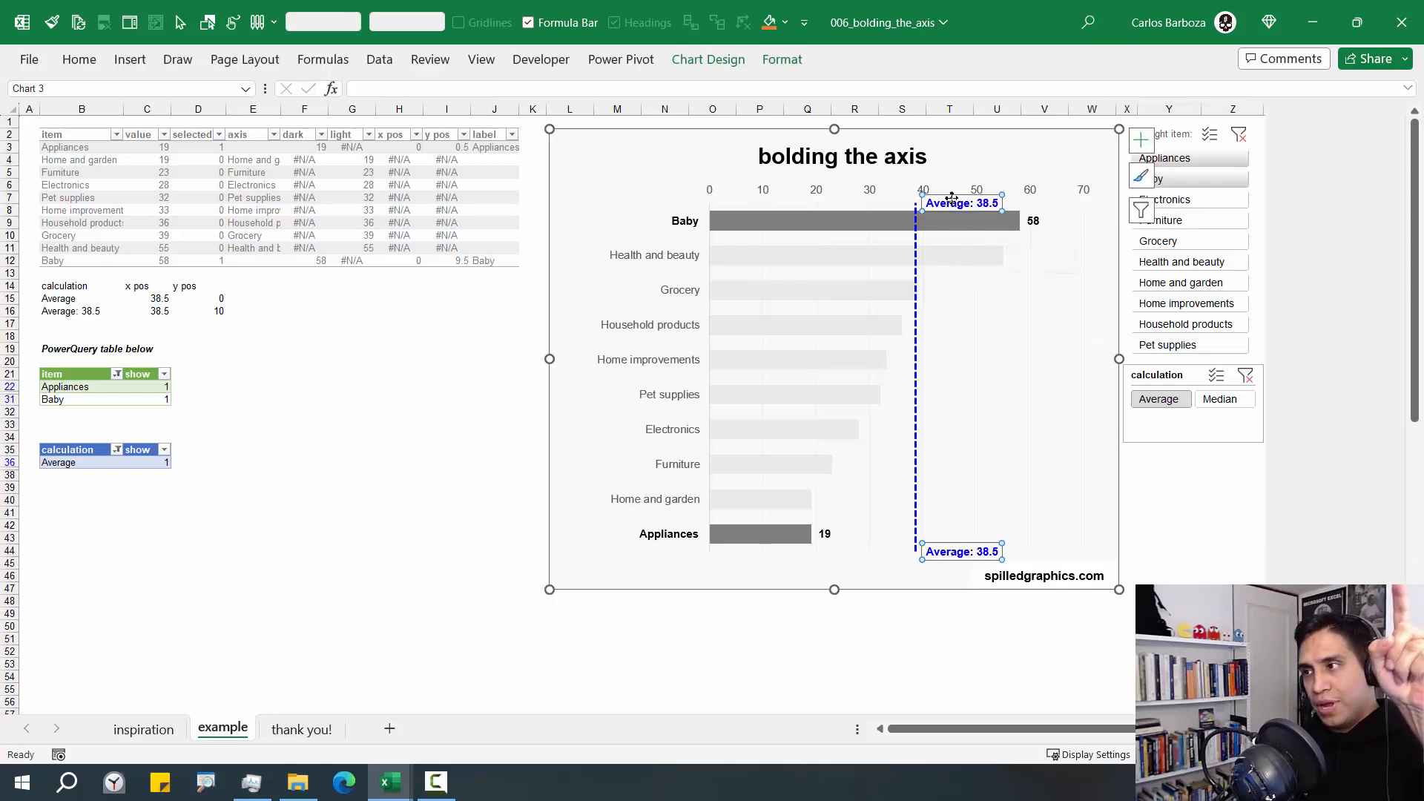
left_click(952, 197)
key("Delete")
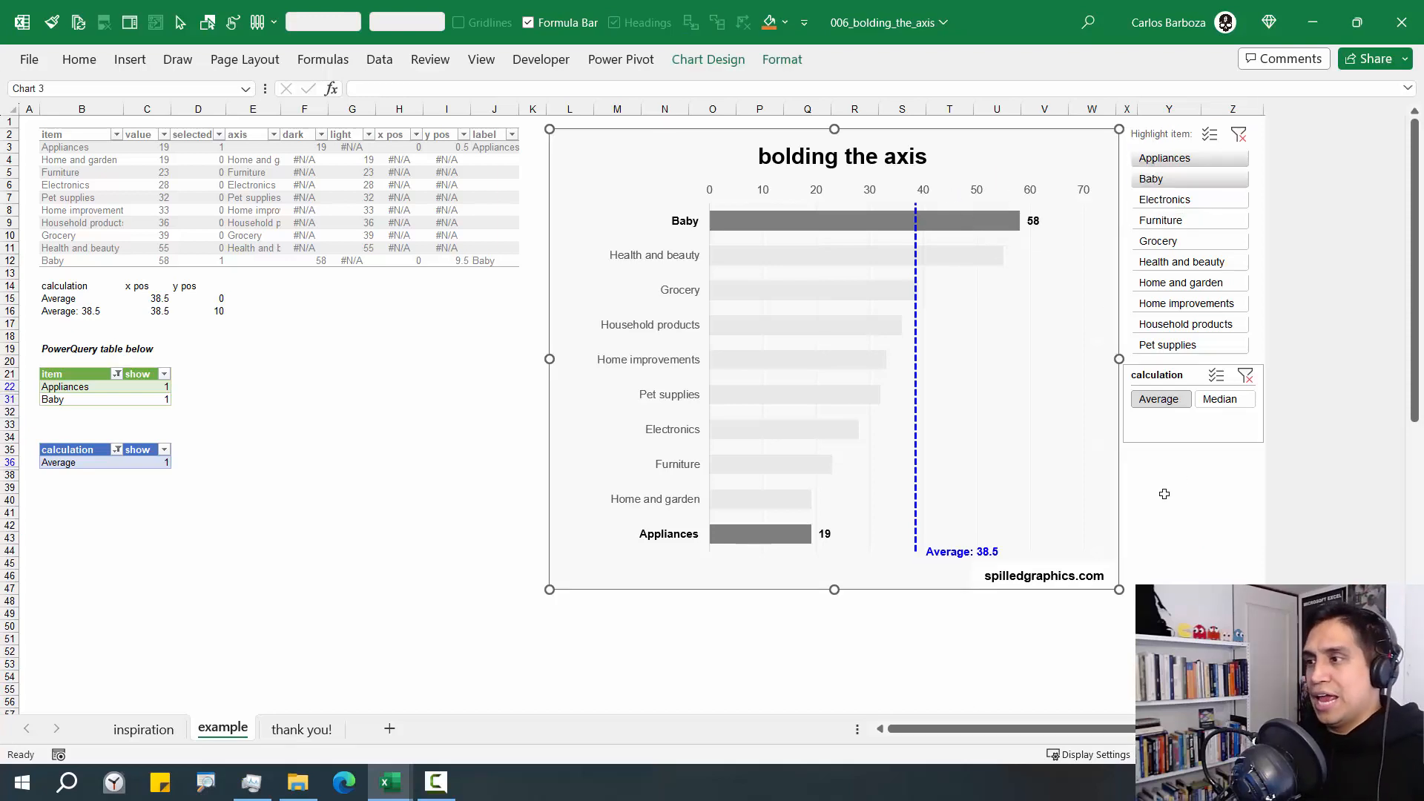
left_click(1167, 497)
Test the reference line by highlighting different groups of neighbouring items in the item slicer, ending with Household products and Pet supplies
left_click_drag(1178, 205, 1176, 245)
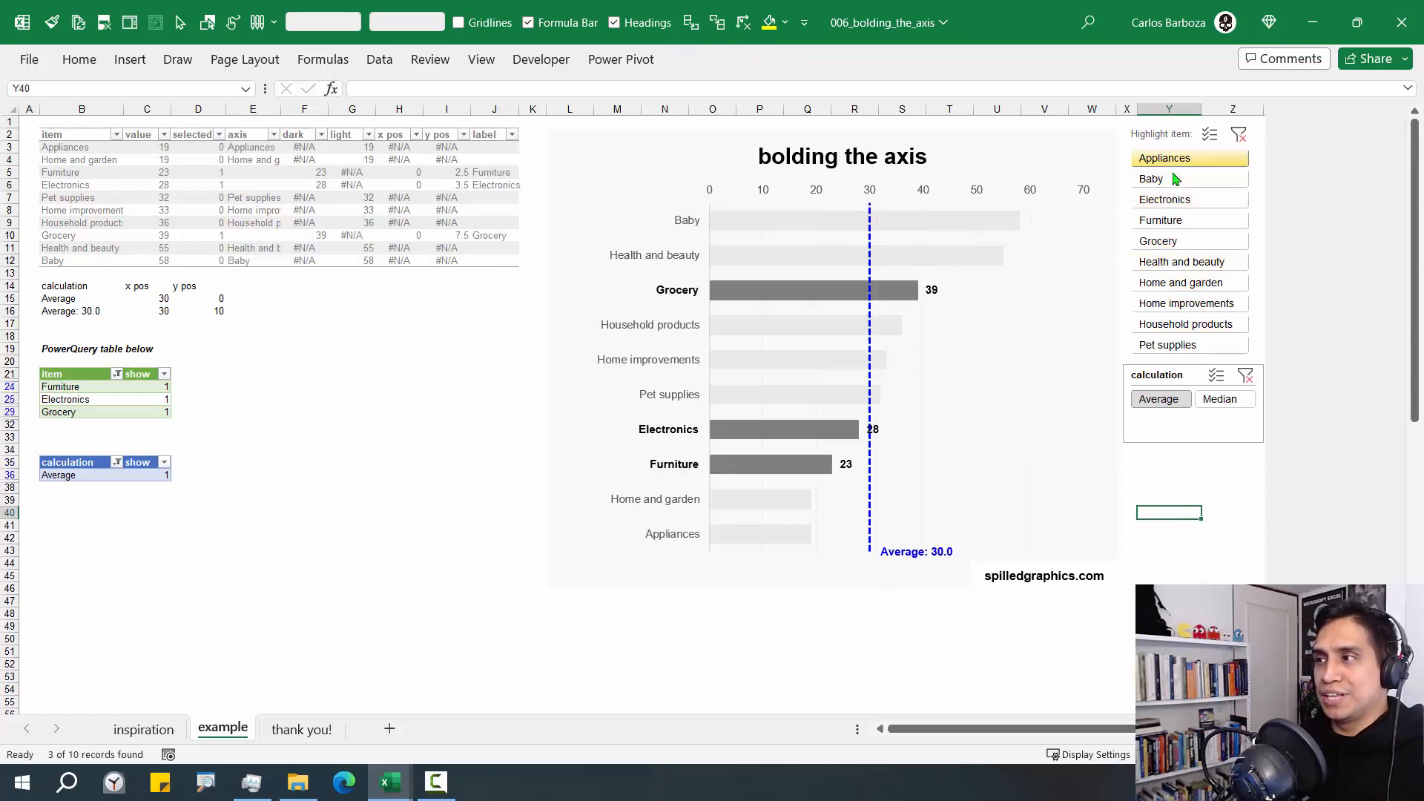
left_click_drag(1175, 158, 1177, 218)
left_click(1187, 263, "shift")
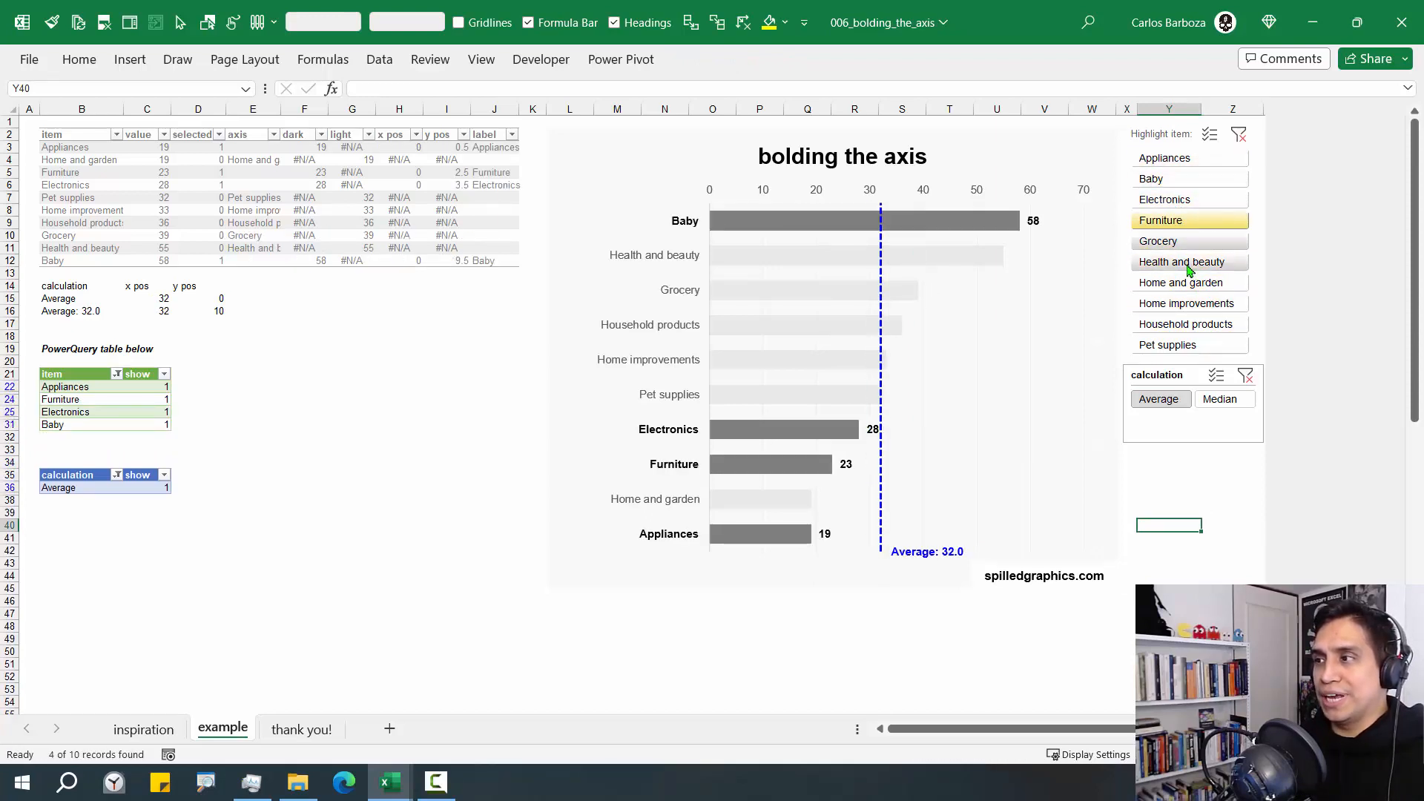
left_click_drag(1191, 346, 1191, 325)
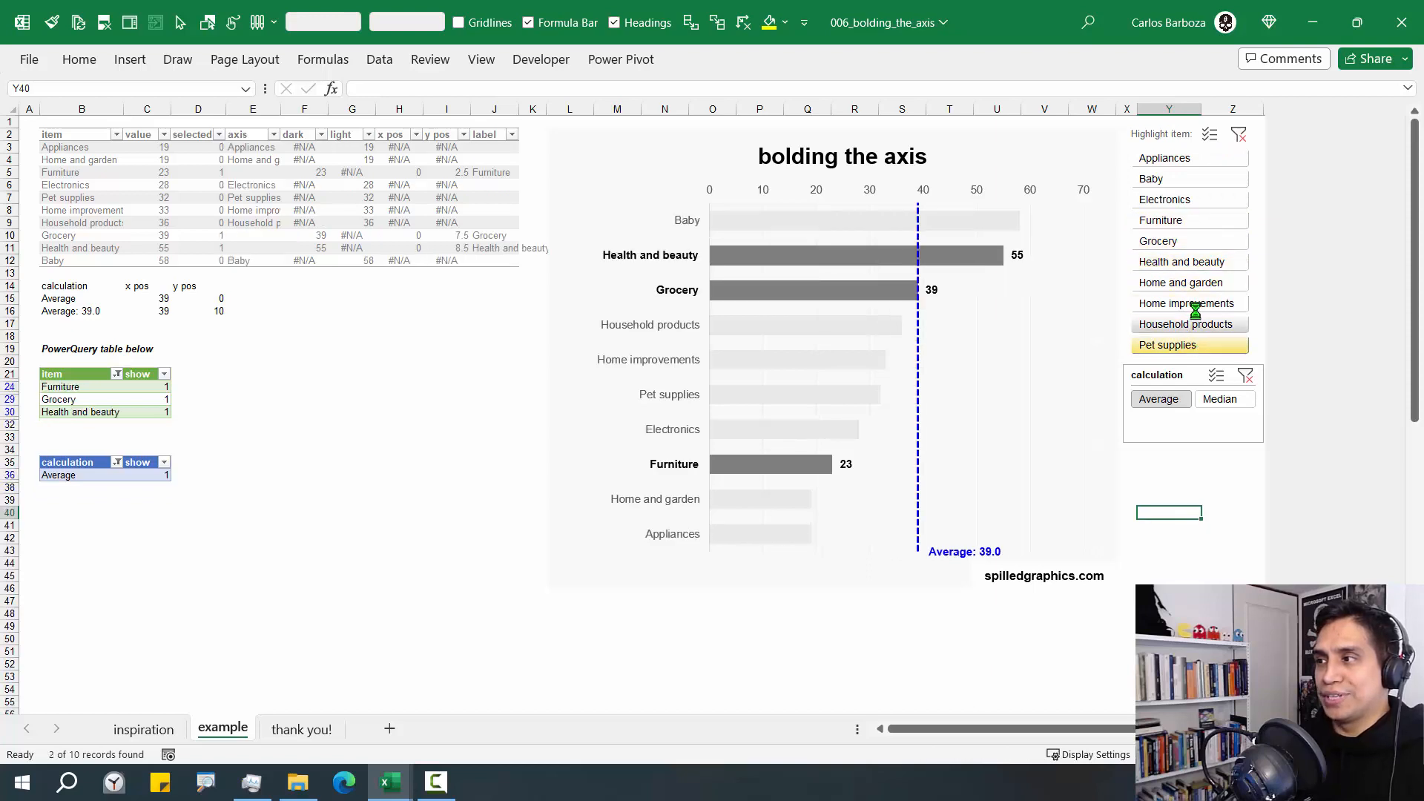
left_click(1172, 375)
left_click(685, 61)
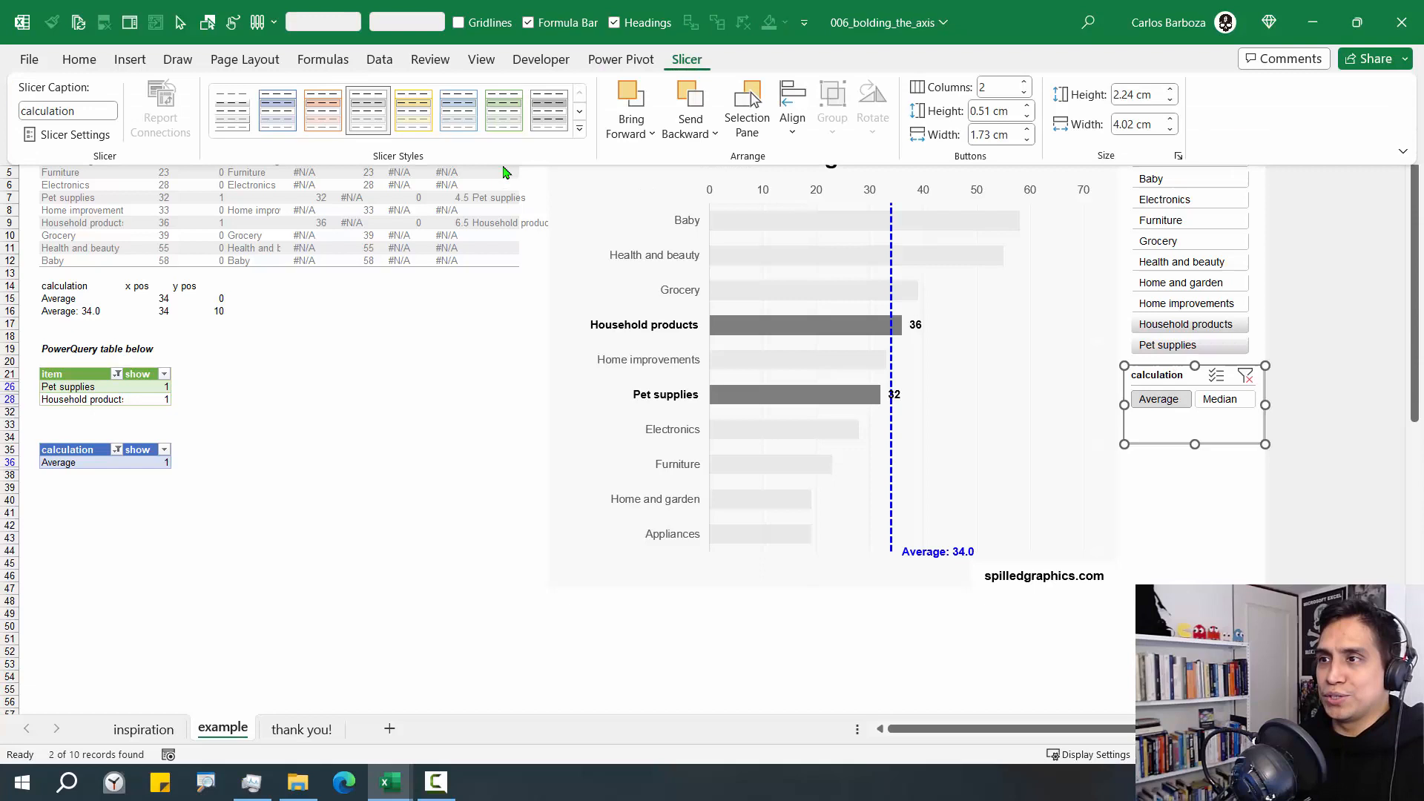
left_click(579, 128)
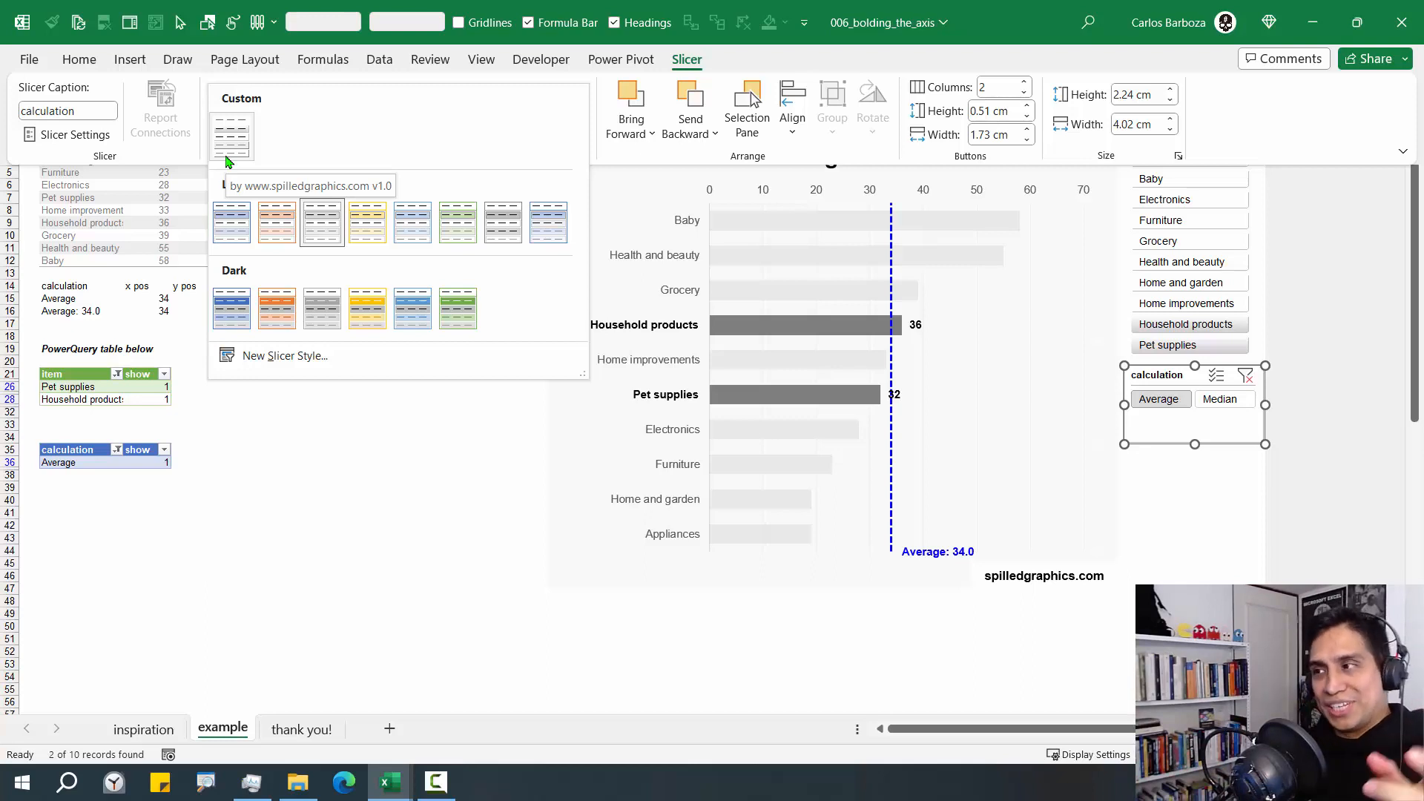
left_click(229, 162)
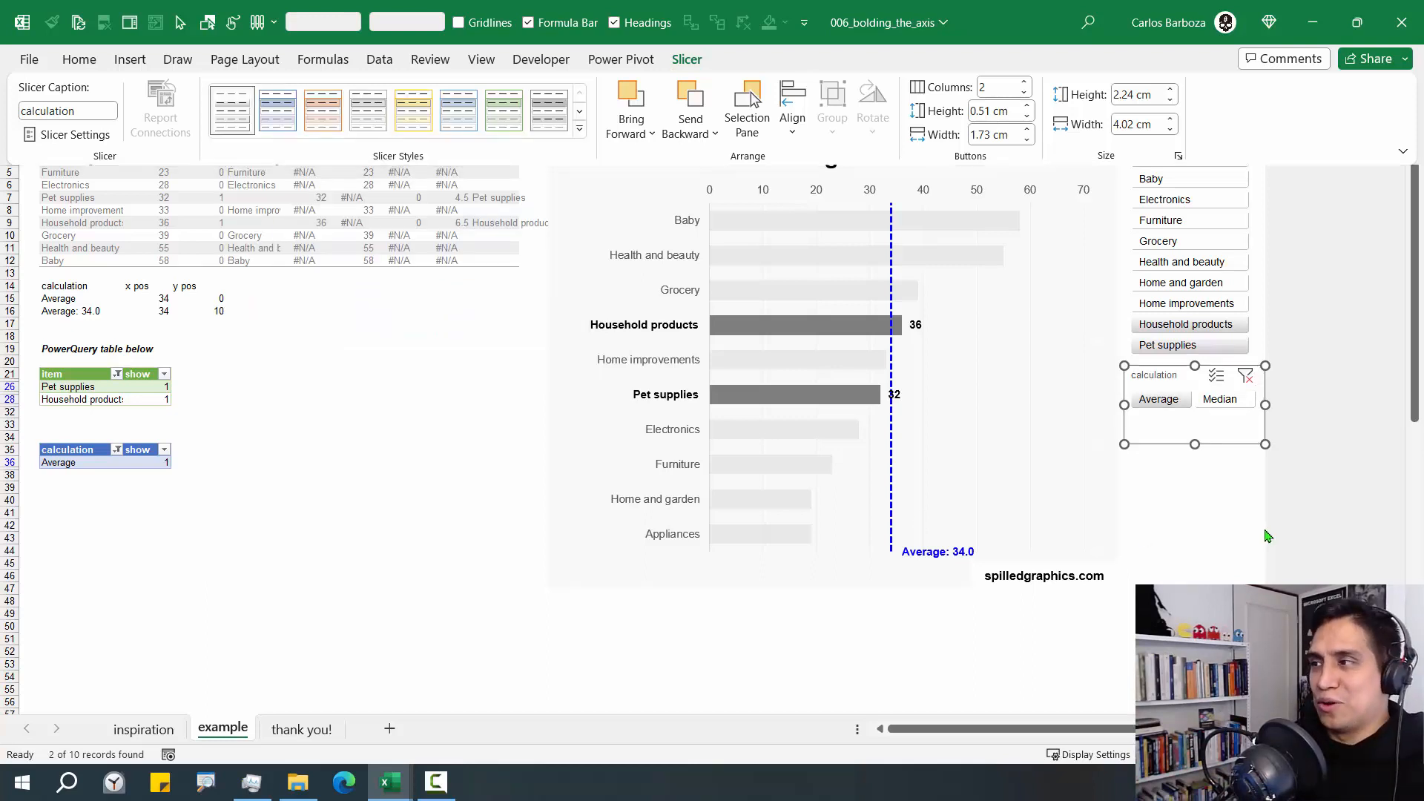
left_click(1195, 474)
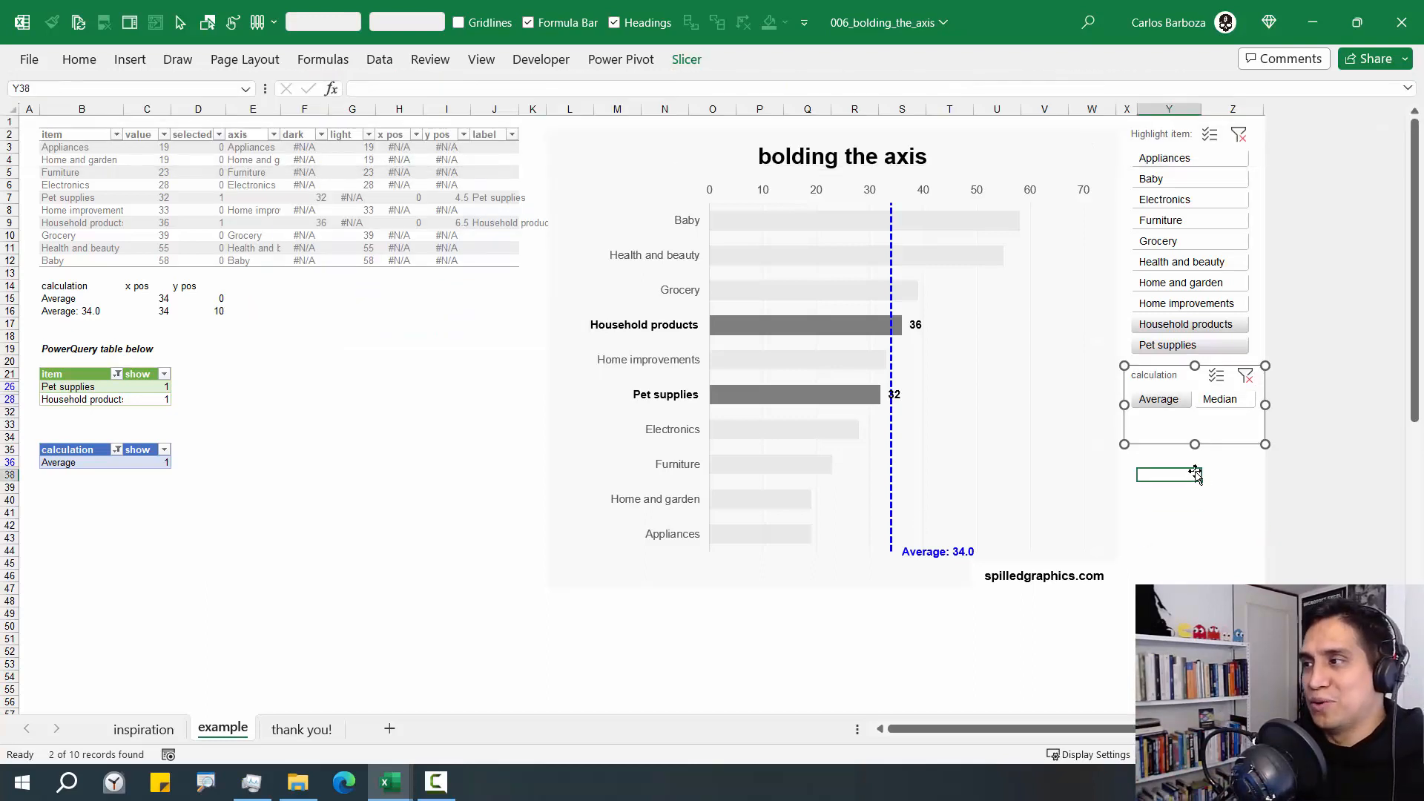
left_click(1179, 375)
left_click(684, 64)
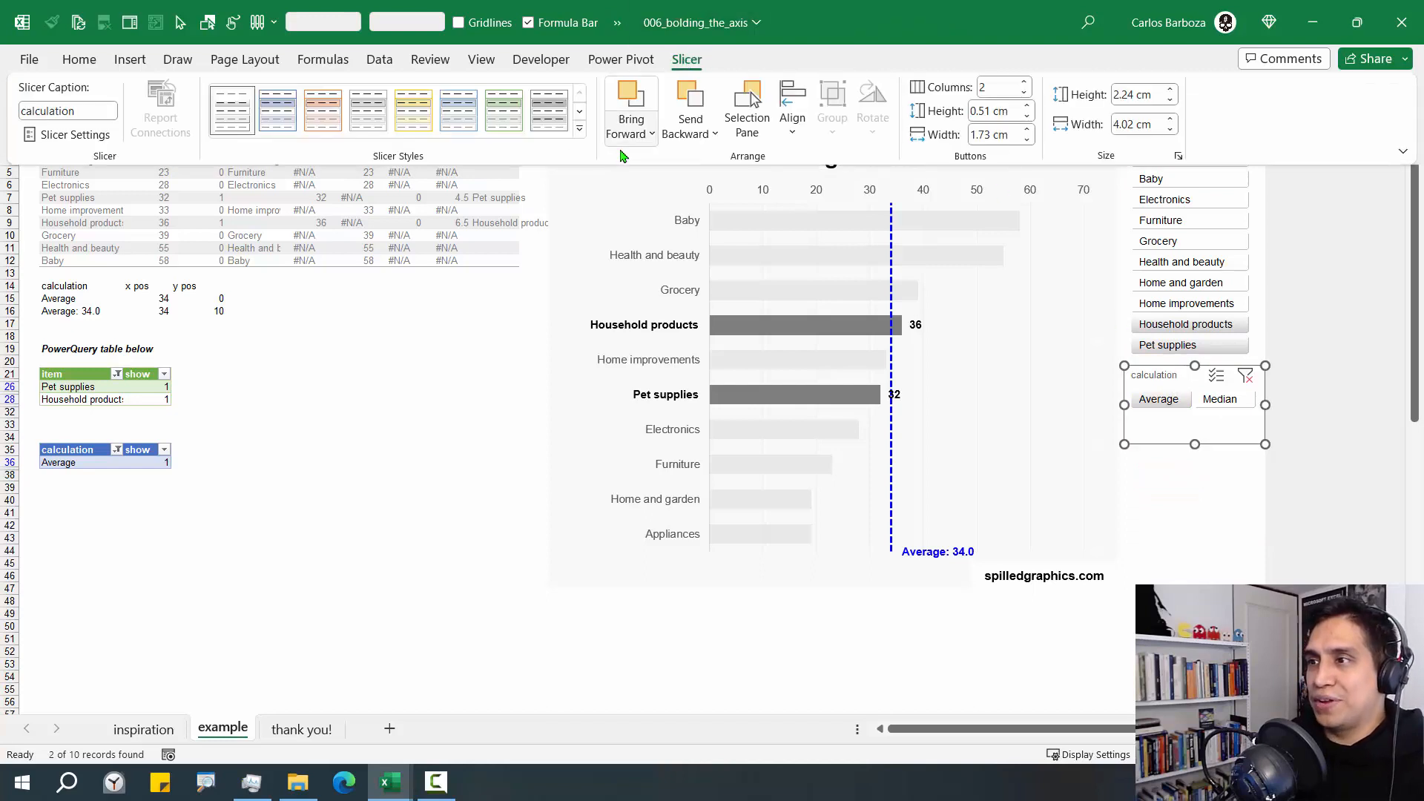
left_click(583, 135)
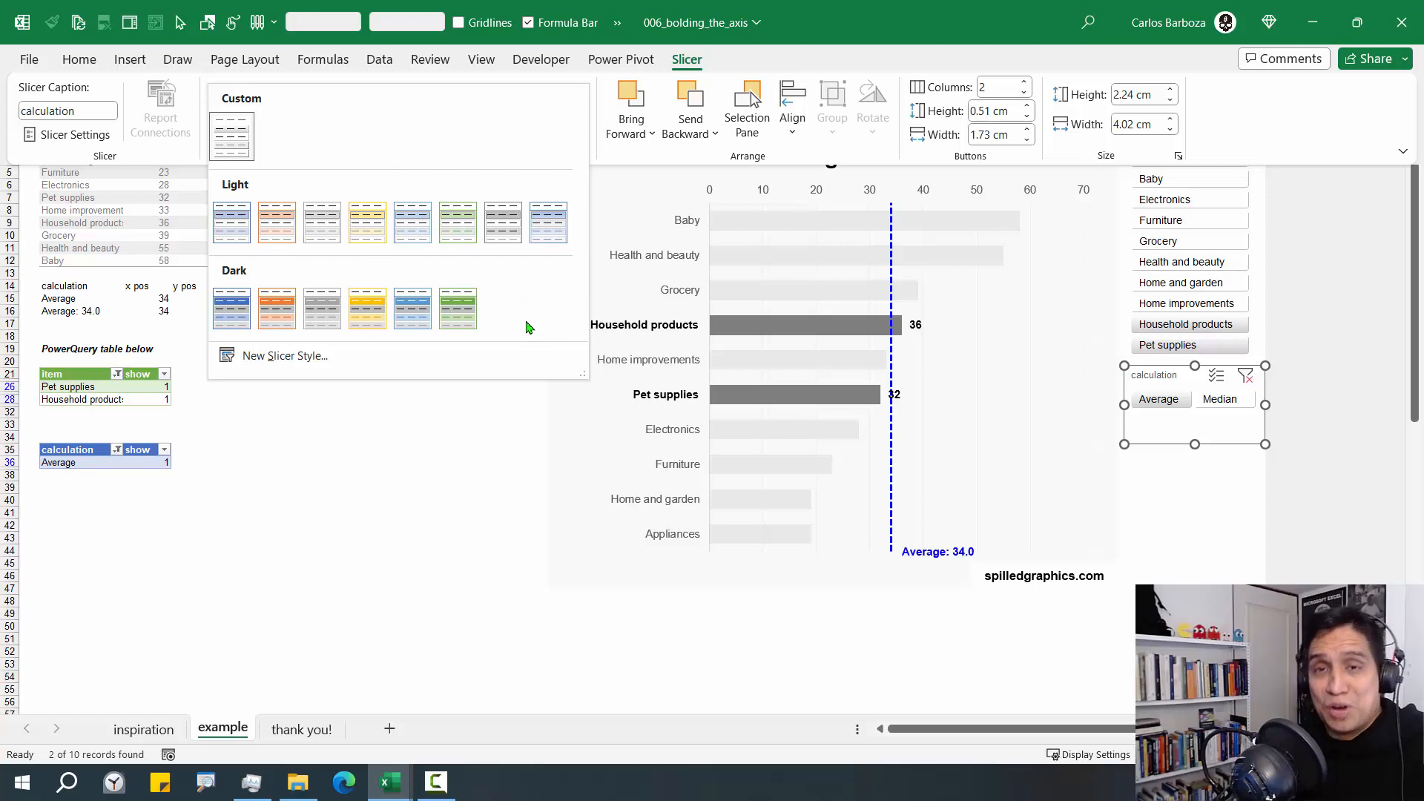
left_click(1265, 524)
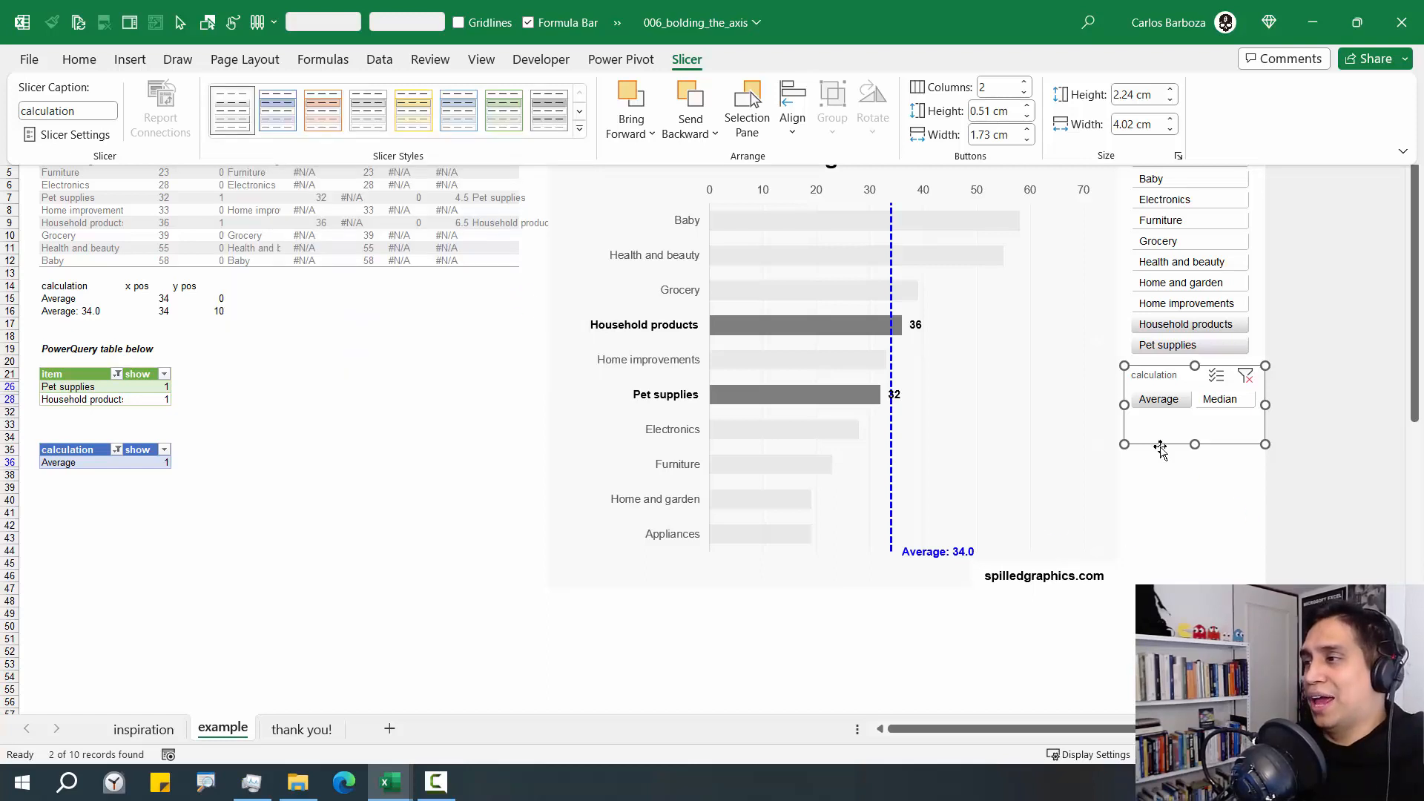
Reduce the calculation slicer's height so its frame ends just below the Average and Median buttons
left_click(1195, 417)
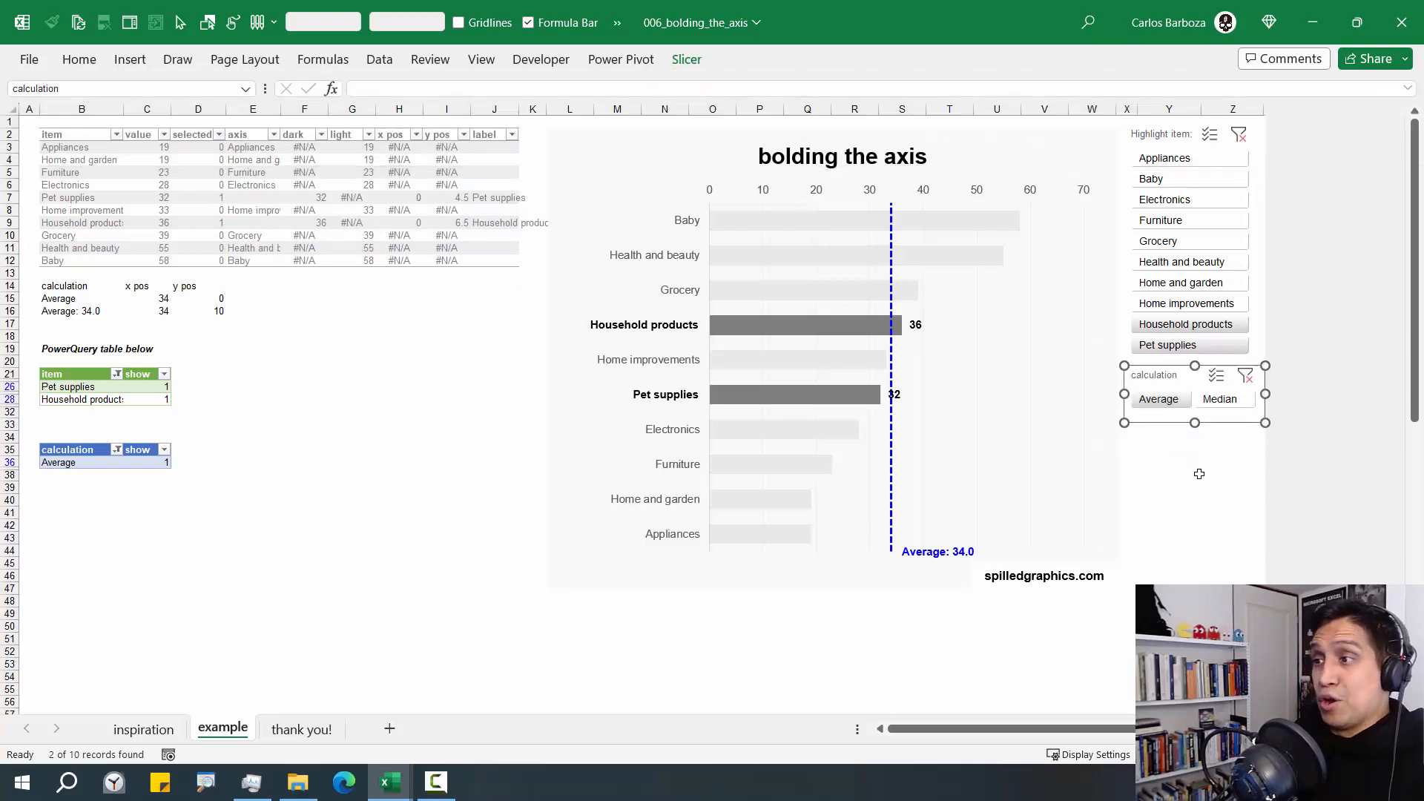
Highlight Electronics, Furniture, Grocery, and Health and beauty in the item slicer, and switch the calculation slicer to Median and back to Average
left_click(1190, 463)
left_click_drag(1166, 264, 1168, 266)
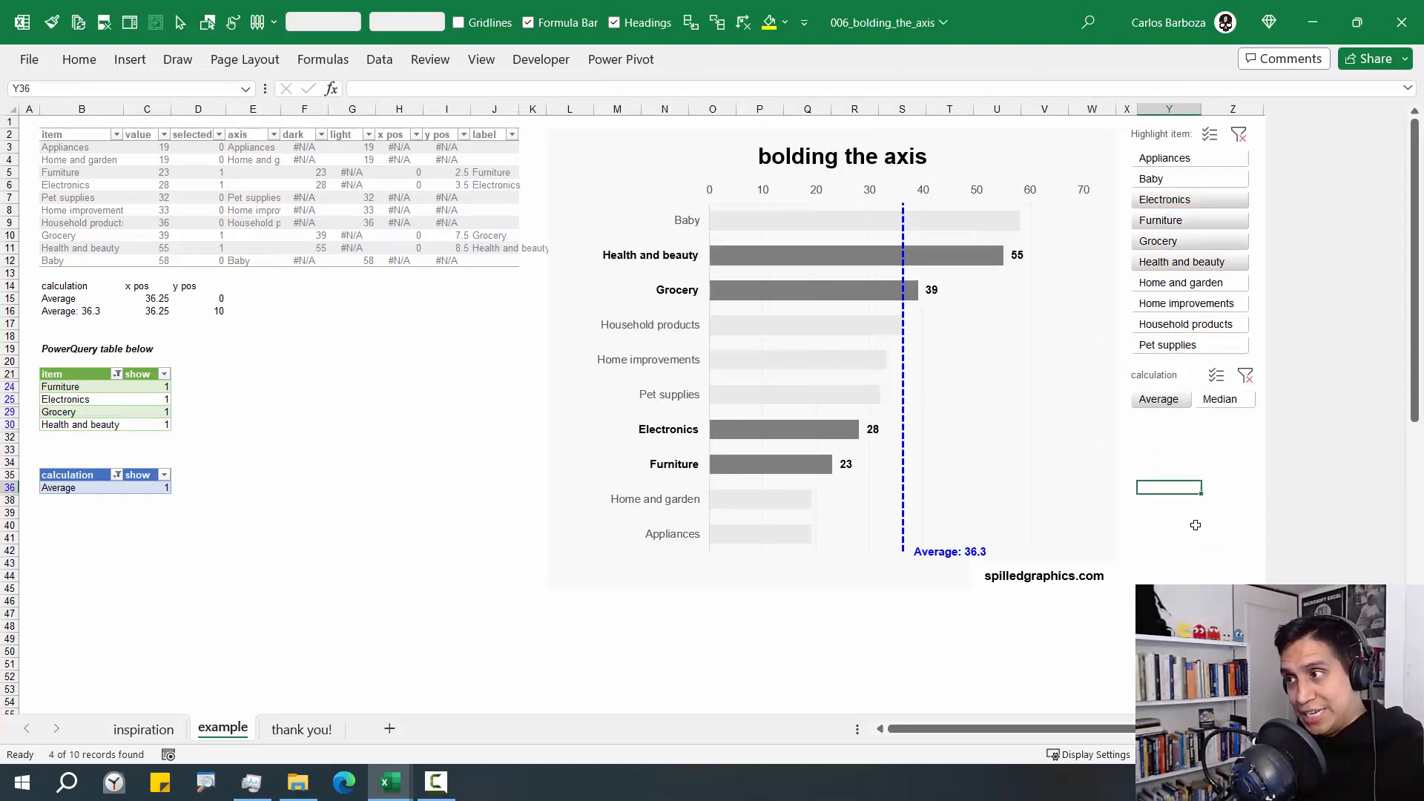
left_click(1216, 401)
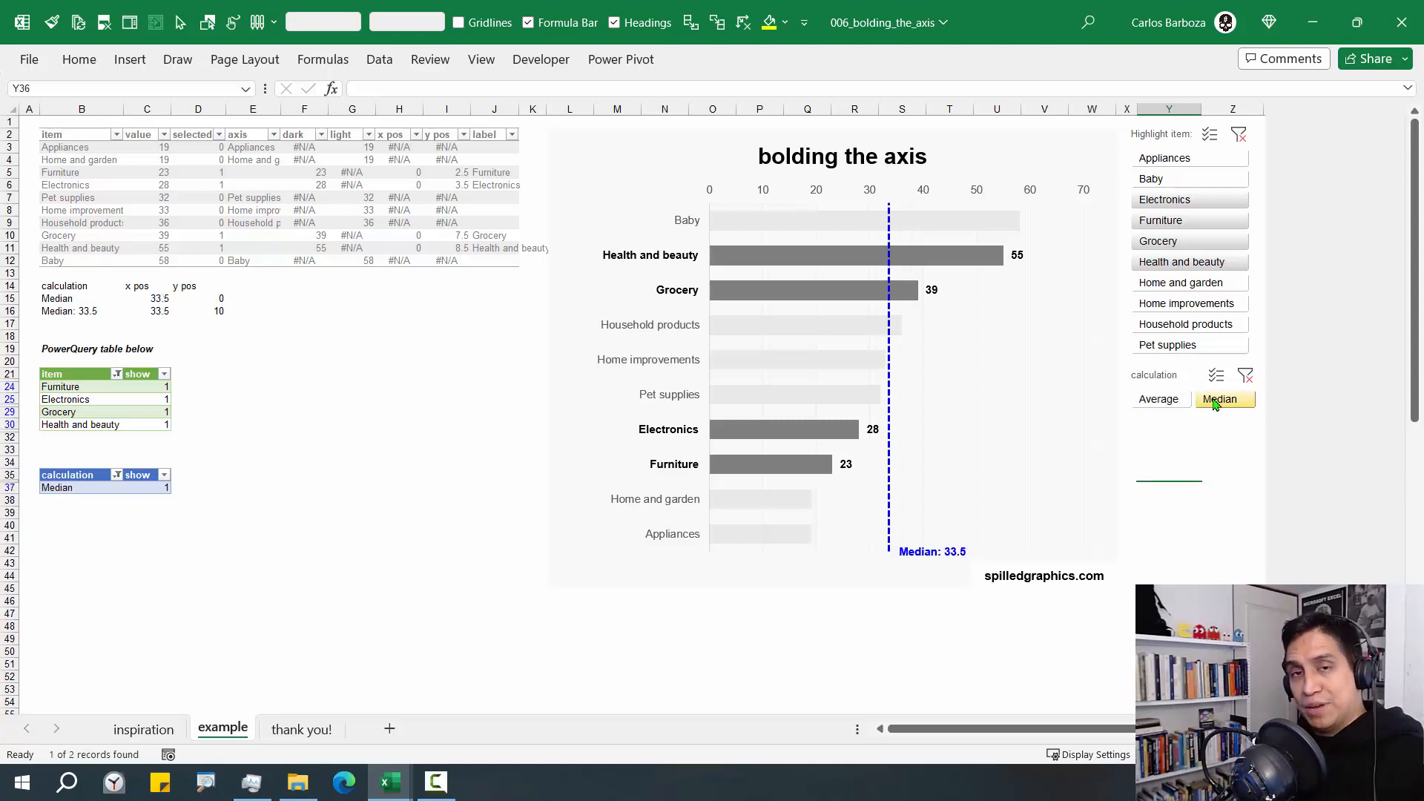
left_click(1166, 399)
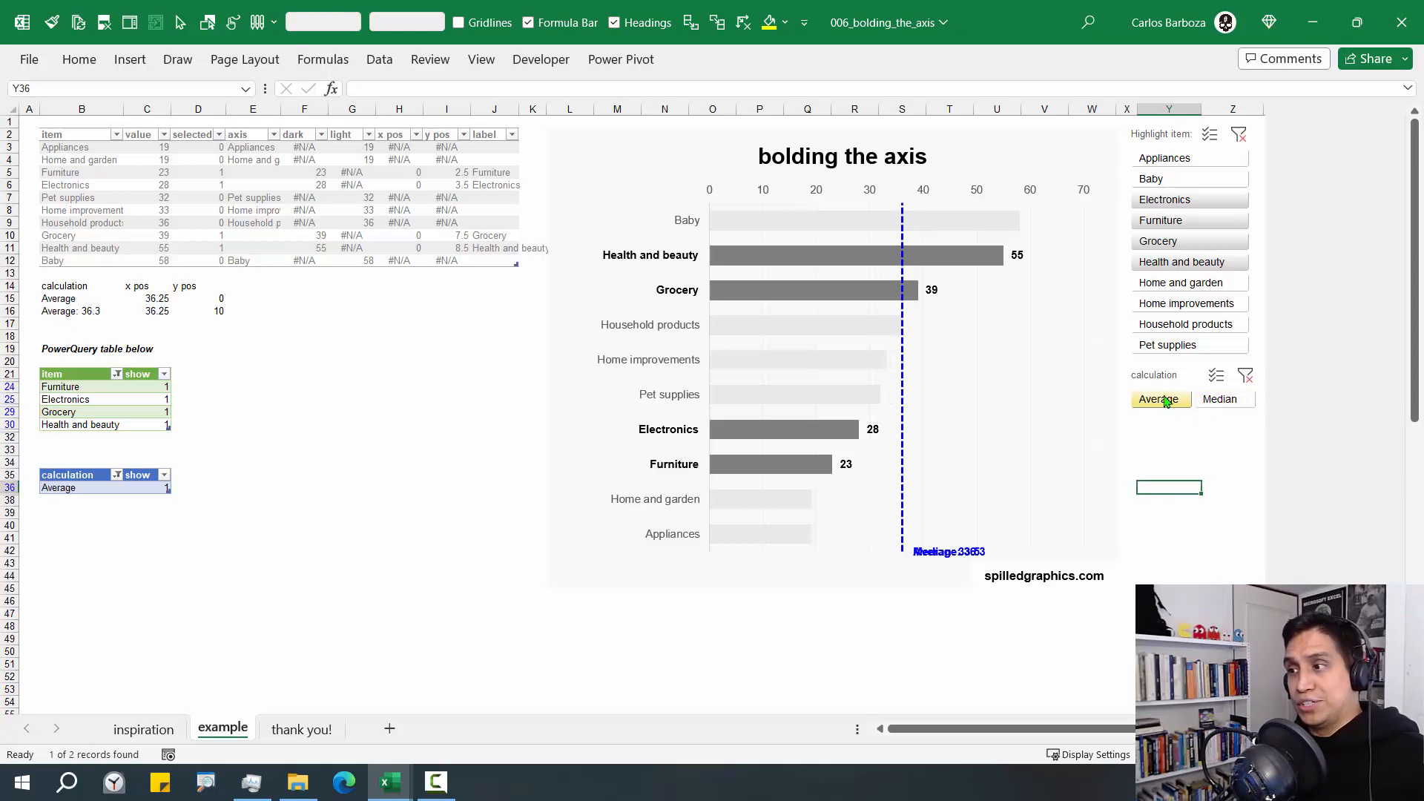
left_click(1193, 499)
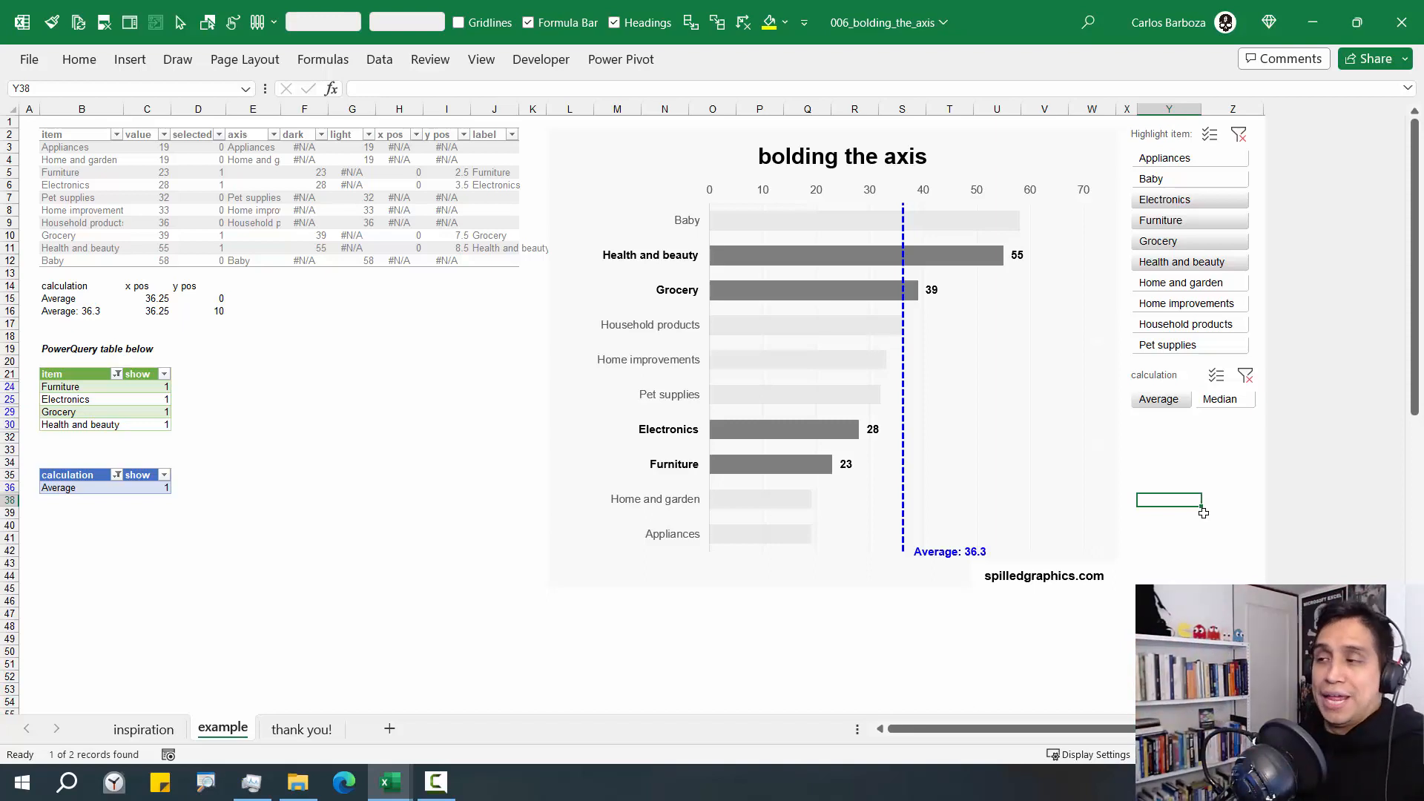
Apply the light gray banded table style to the blue calculation table below the item table
left_click(96, 487)
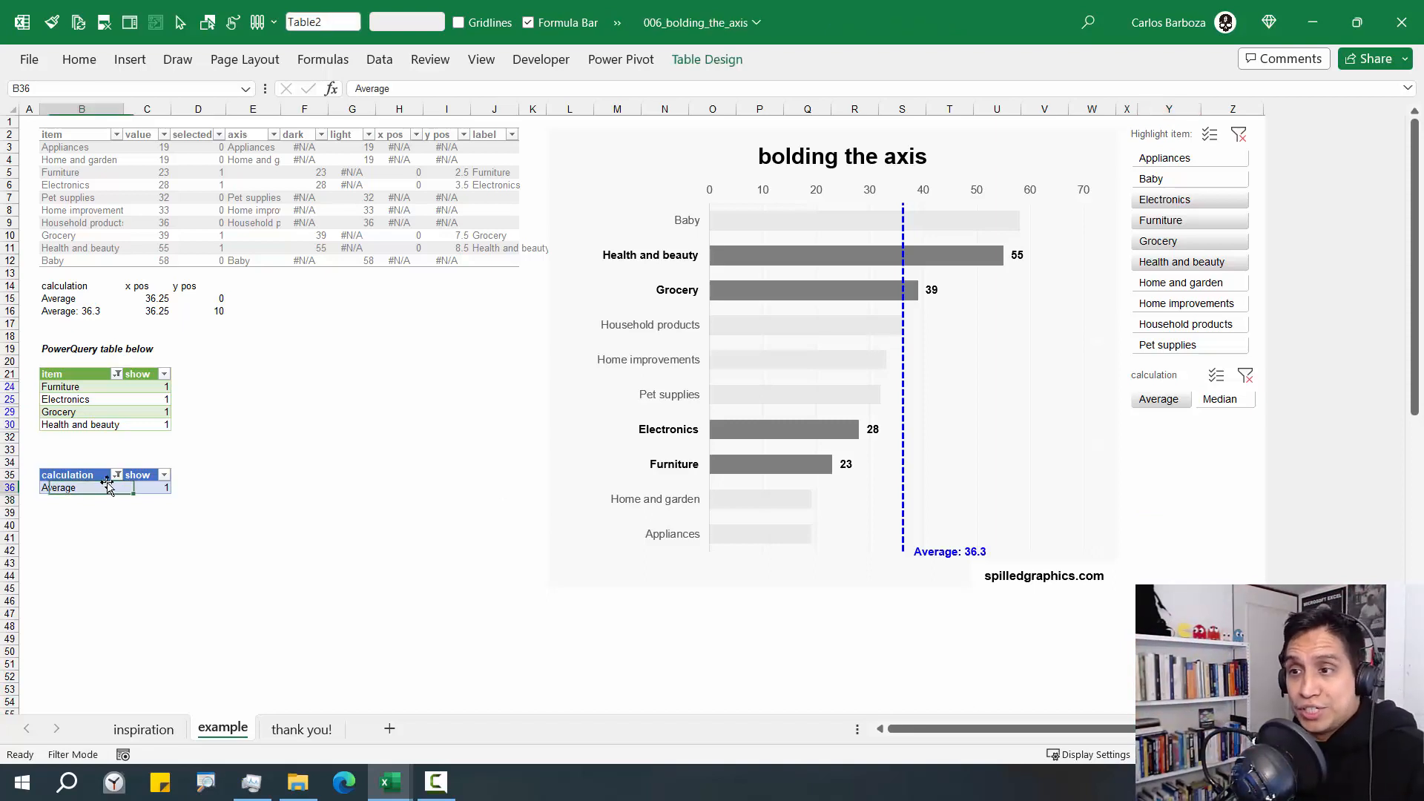
left_click(707, 59)
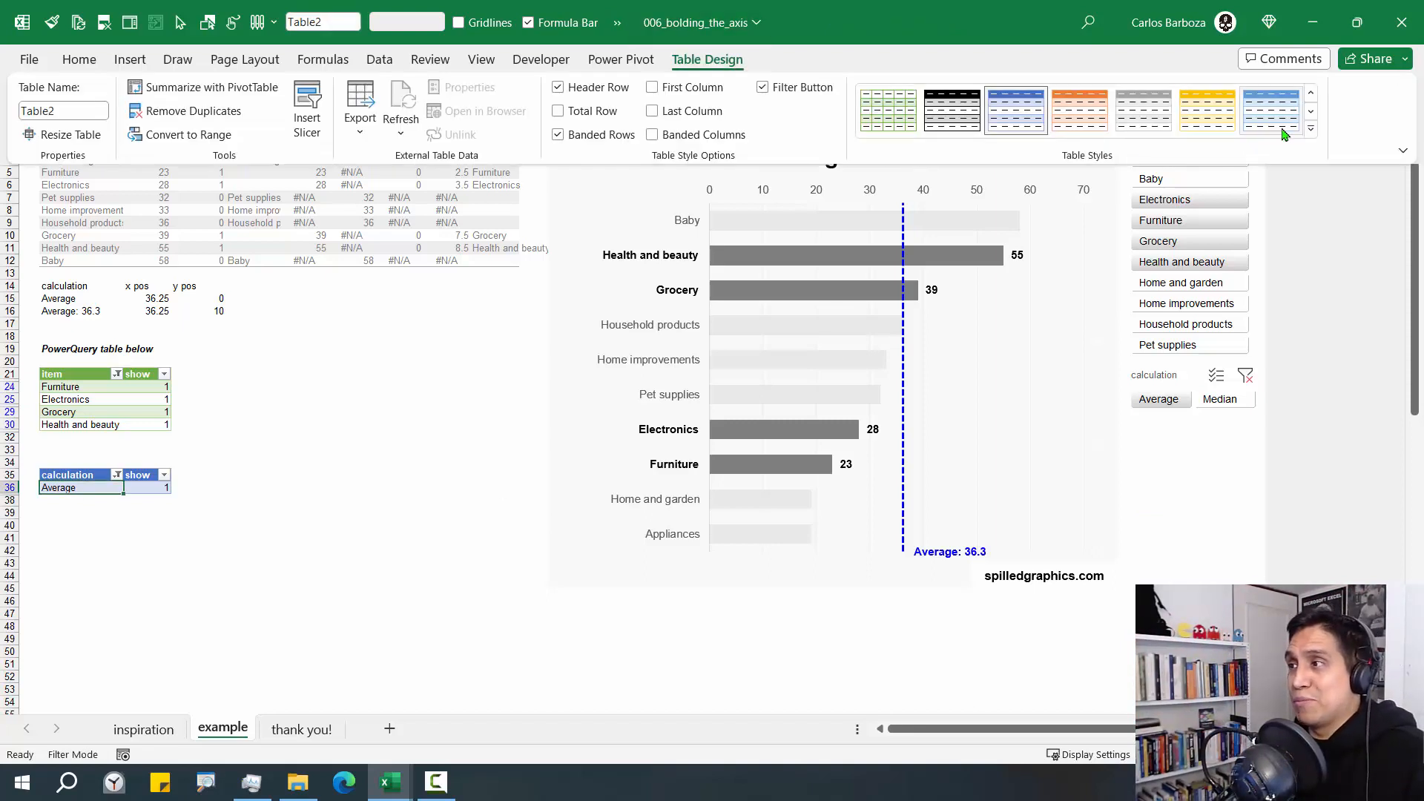
left_click(1310, 128)
left_click(1147, 148)
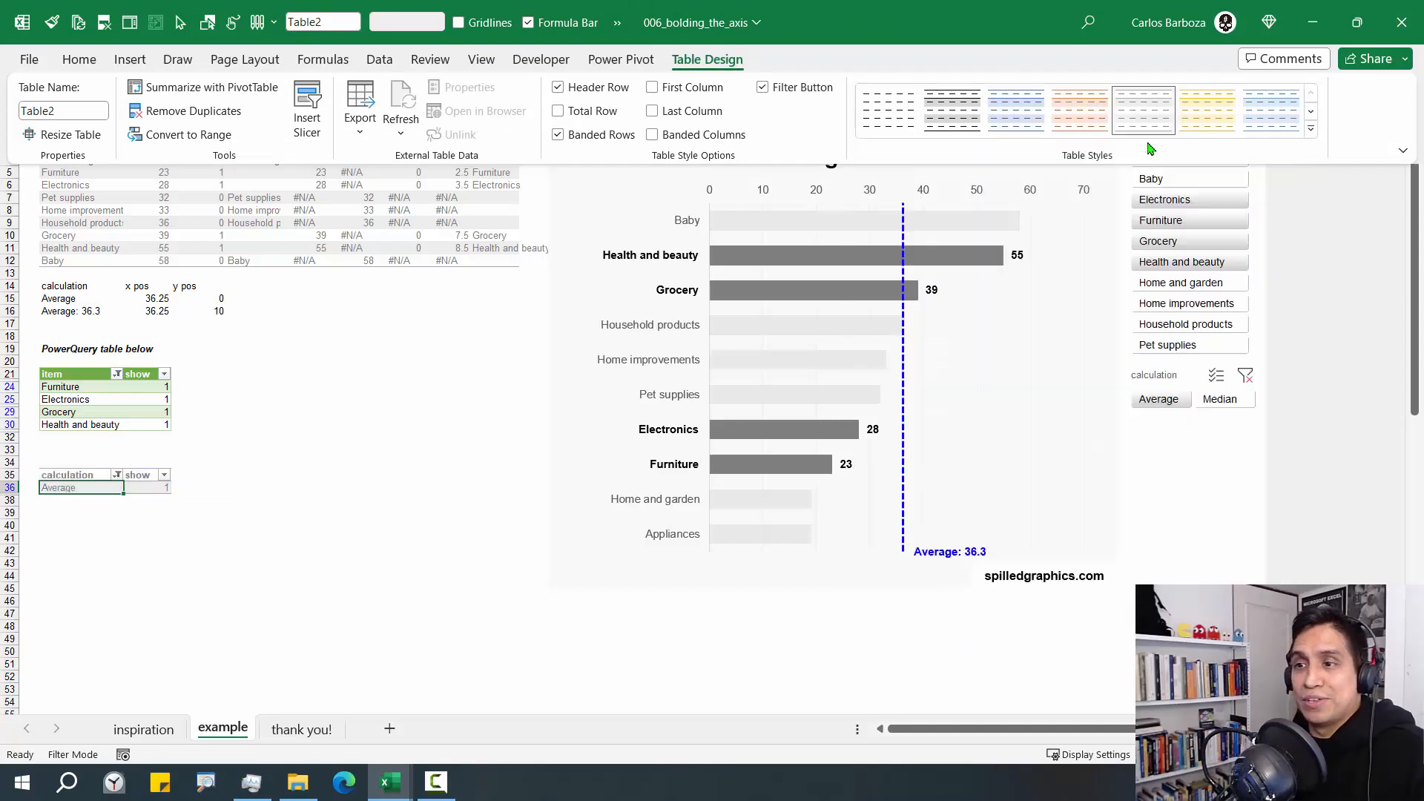
left_click(1266, 576)
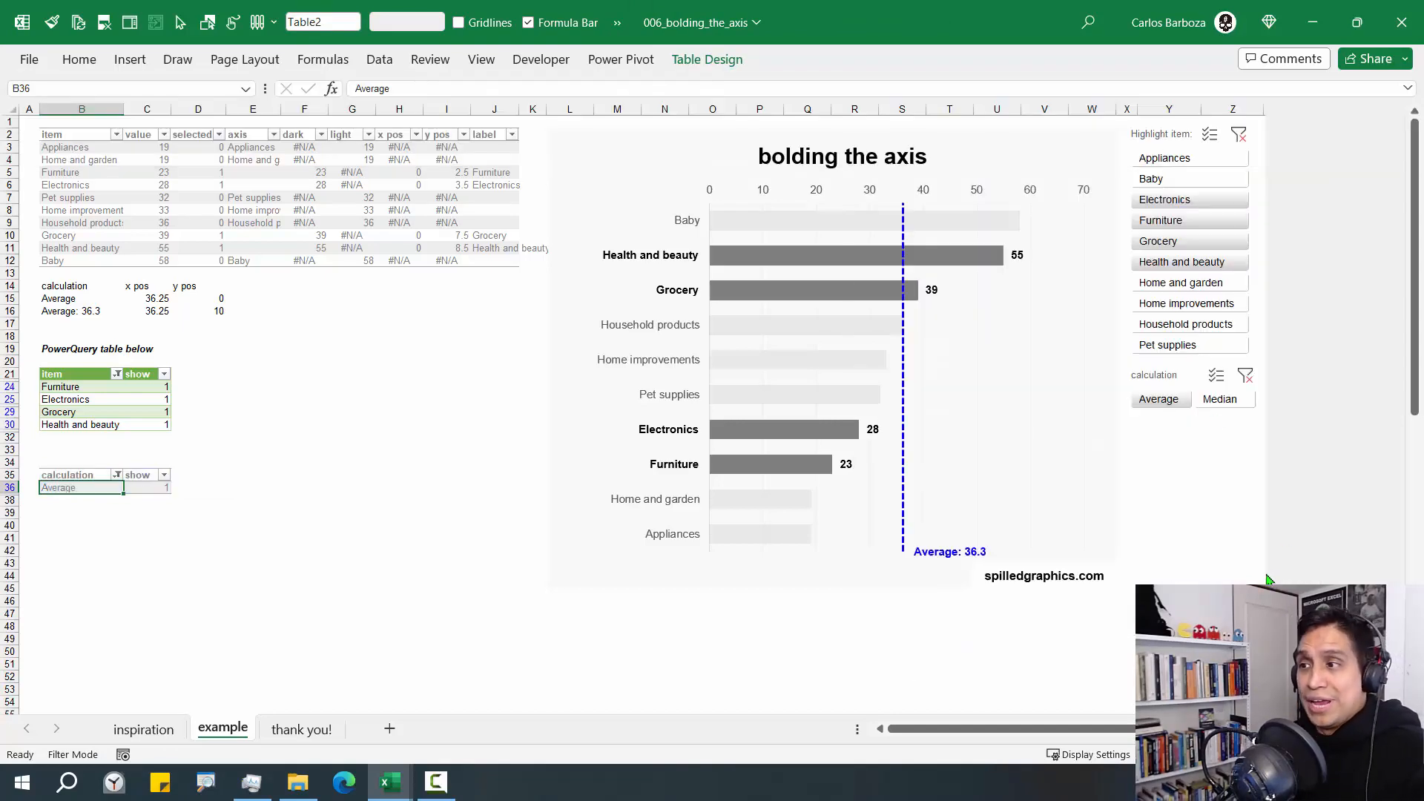